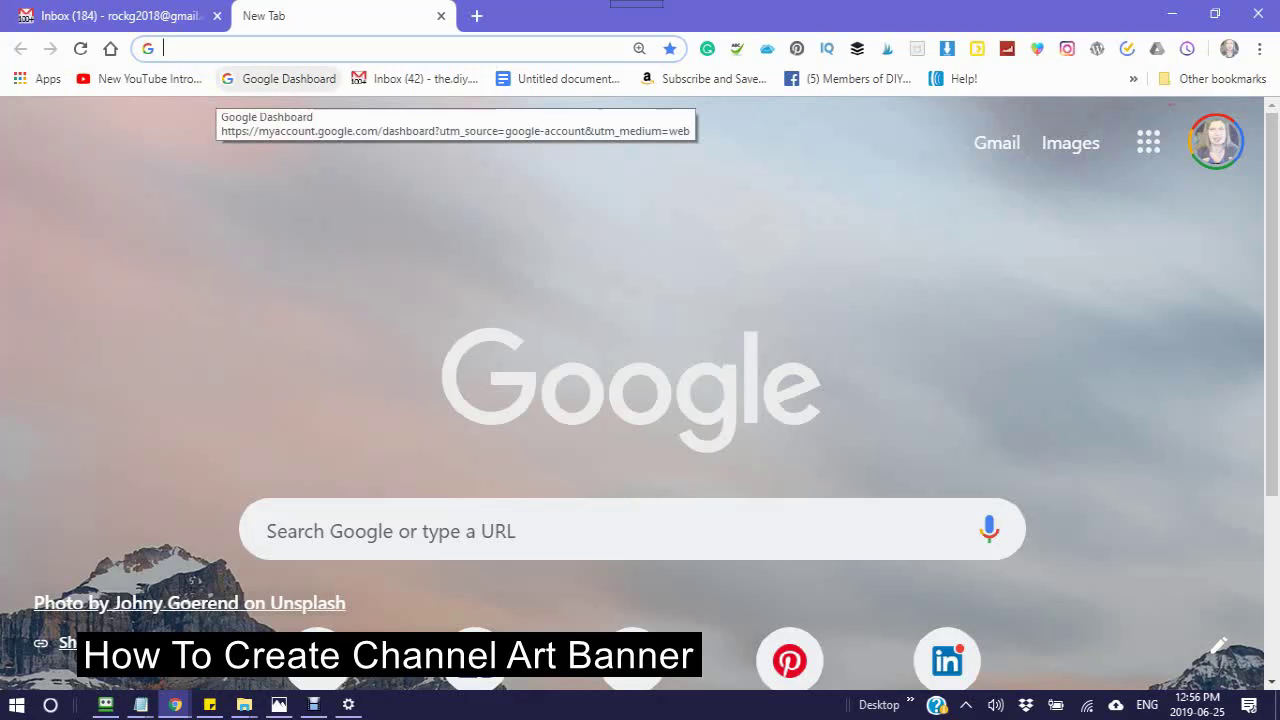
Step: Go to canva.com and start signing up for a new account
text(canva)
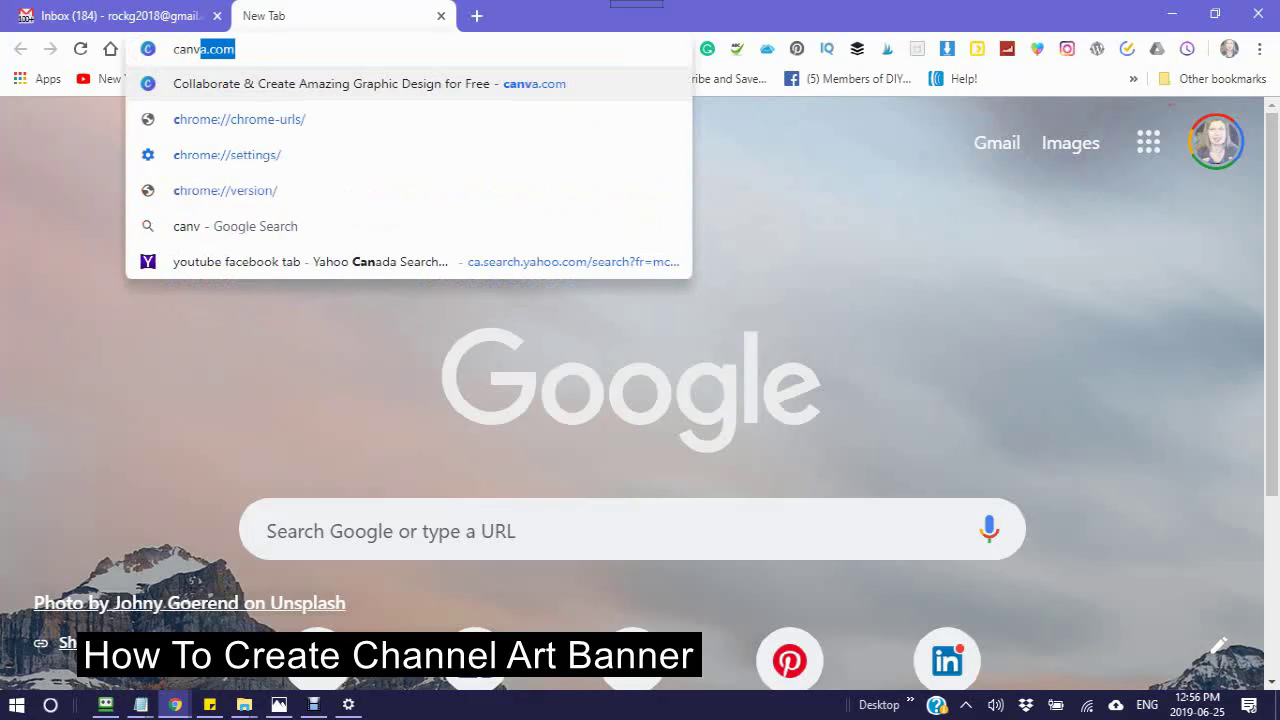
key(Return)
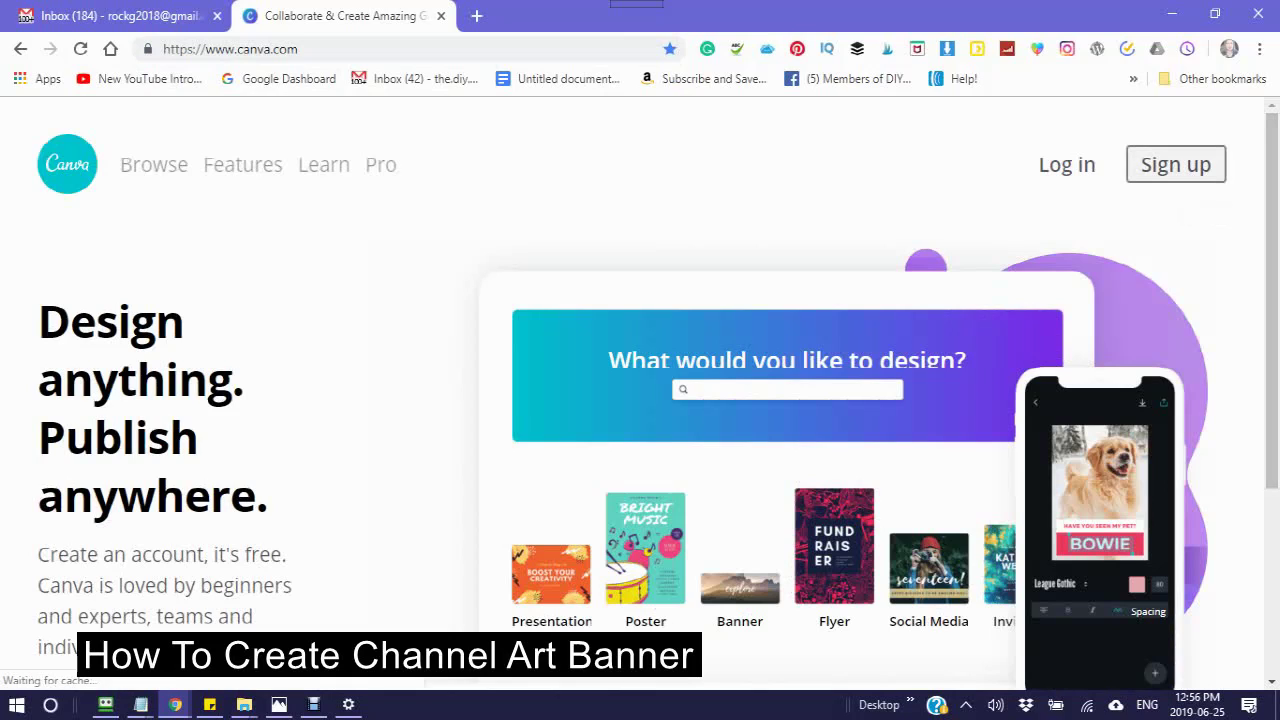
click(1176, 164)
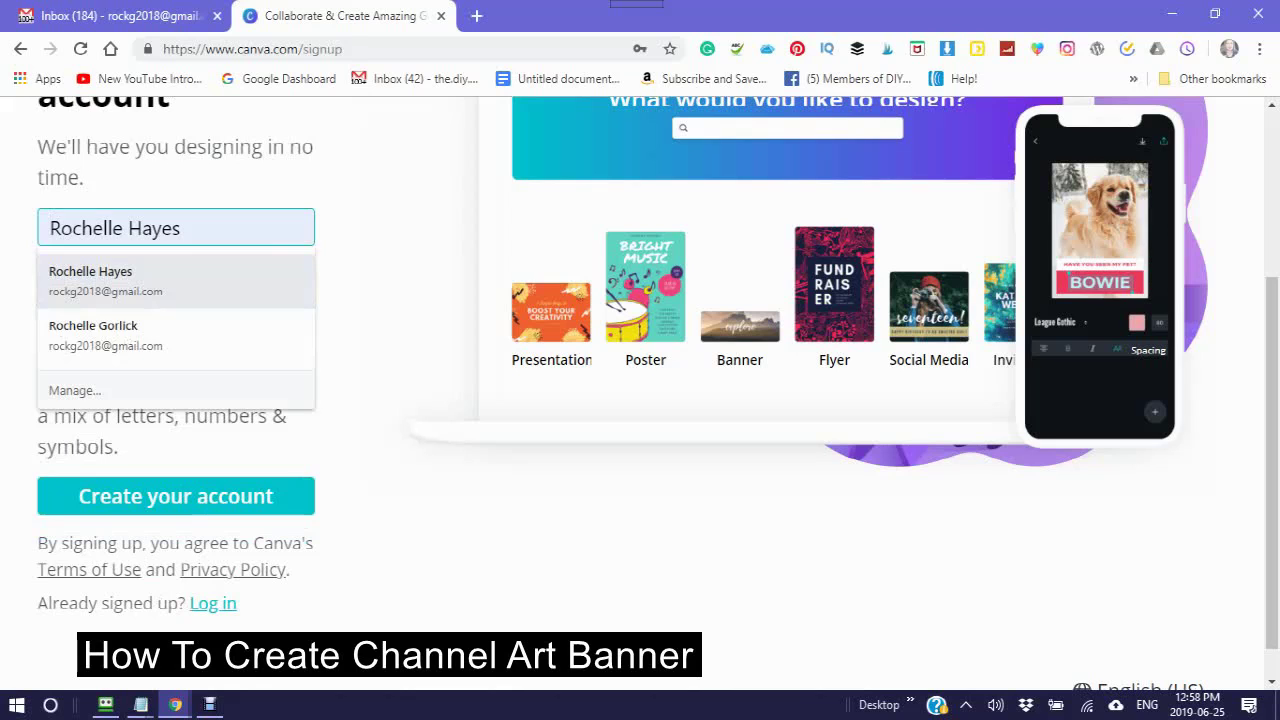
Step: Fill in the sign-up form with the first name, e-mail and account password, and create the account
click(175, 280)
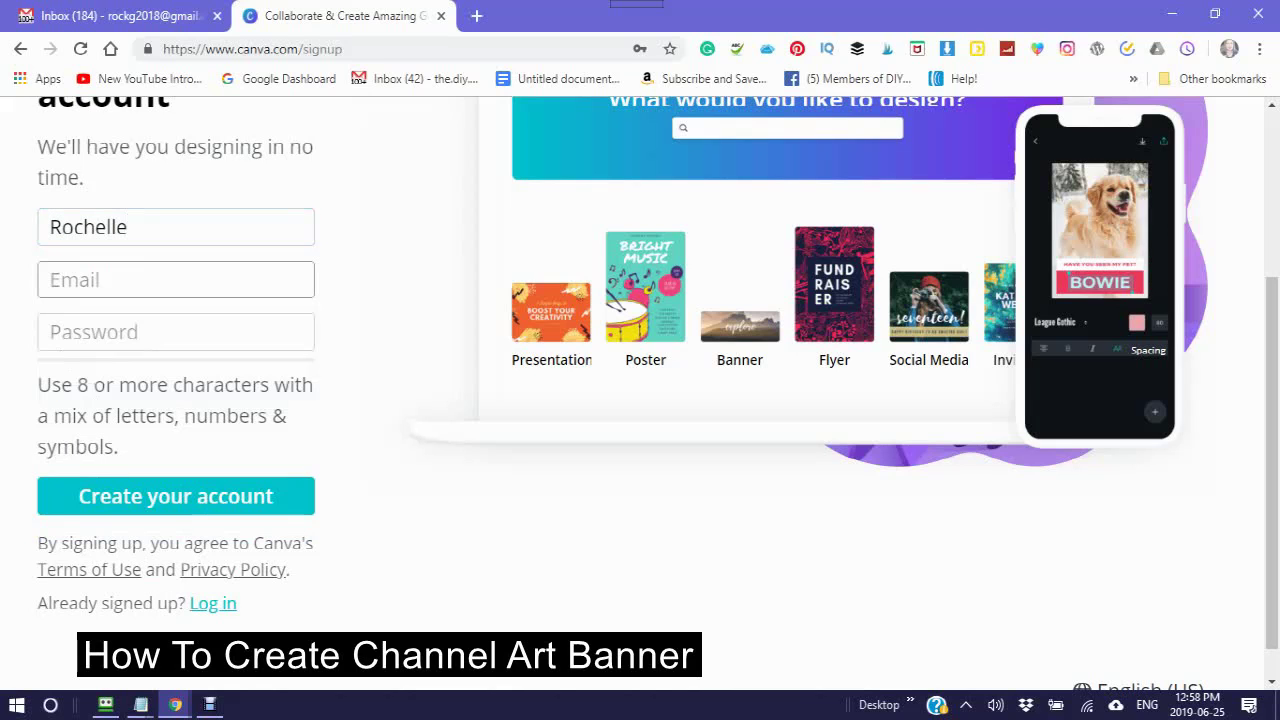
click(175, 280)
click(175, 325)
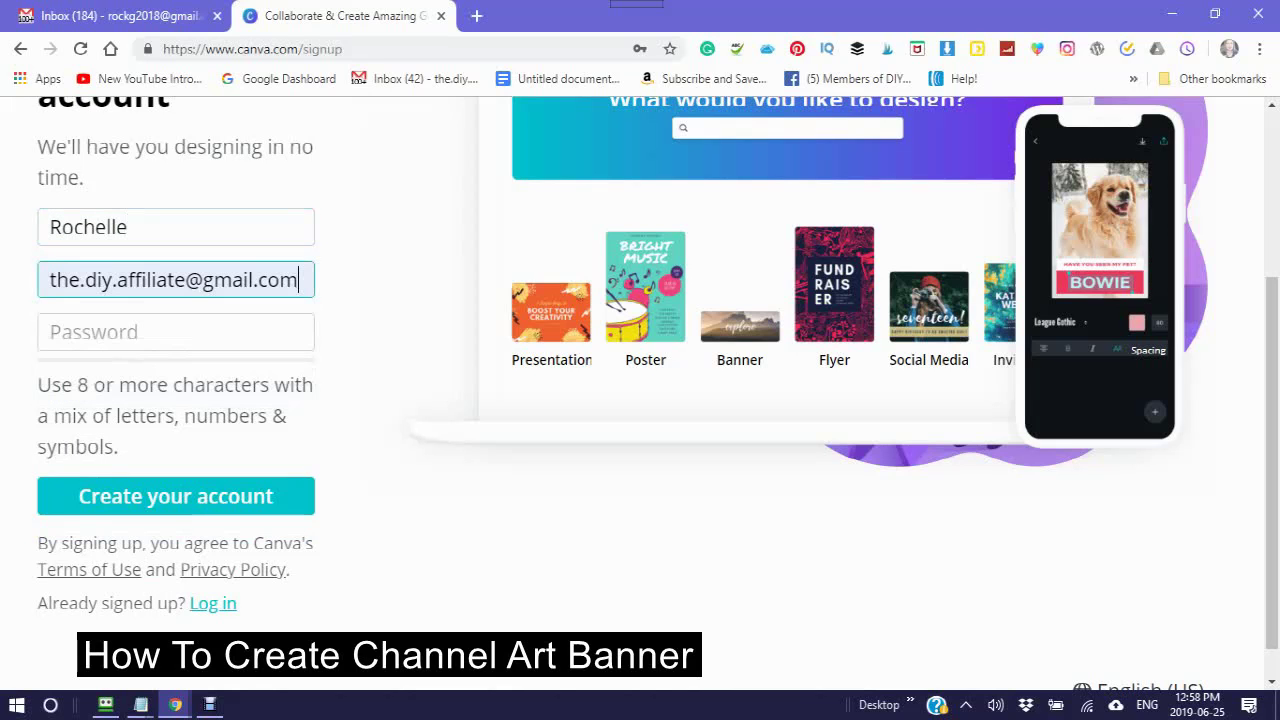
click(175, 332)
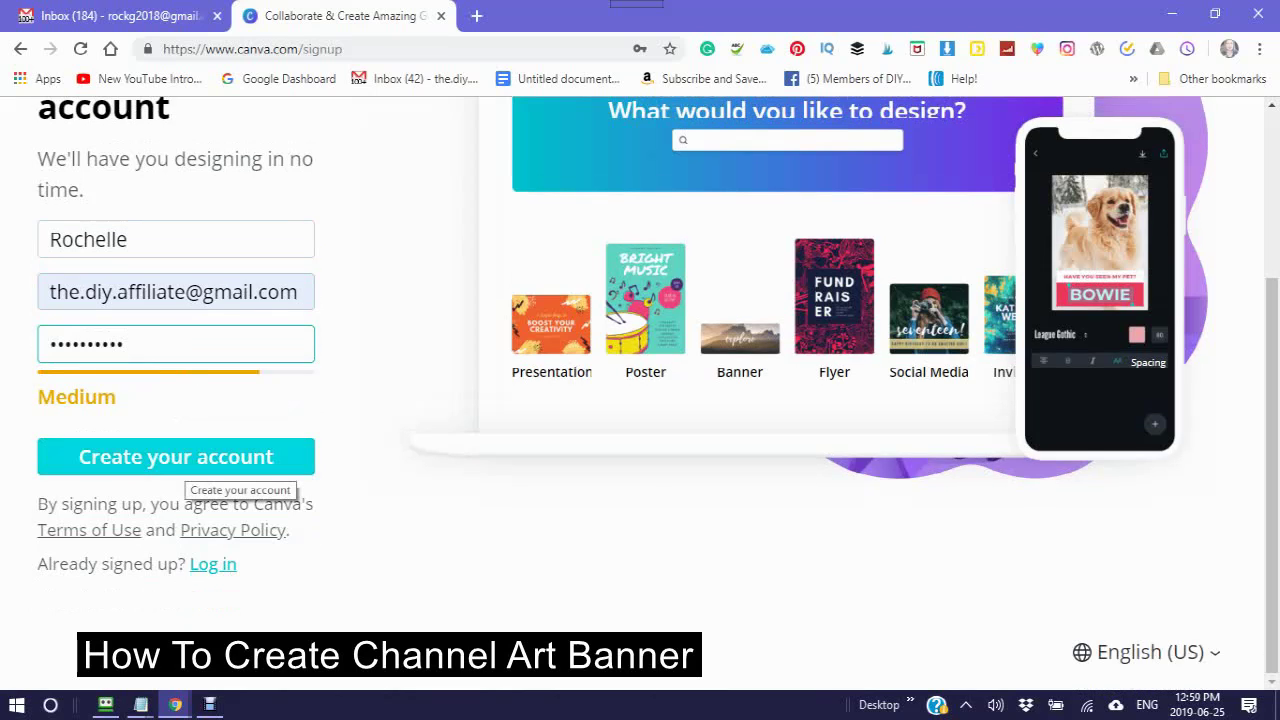
click(185, 459)
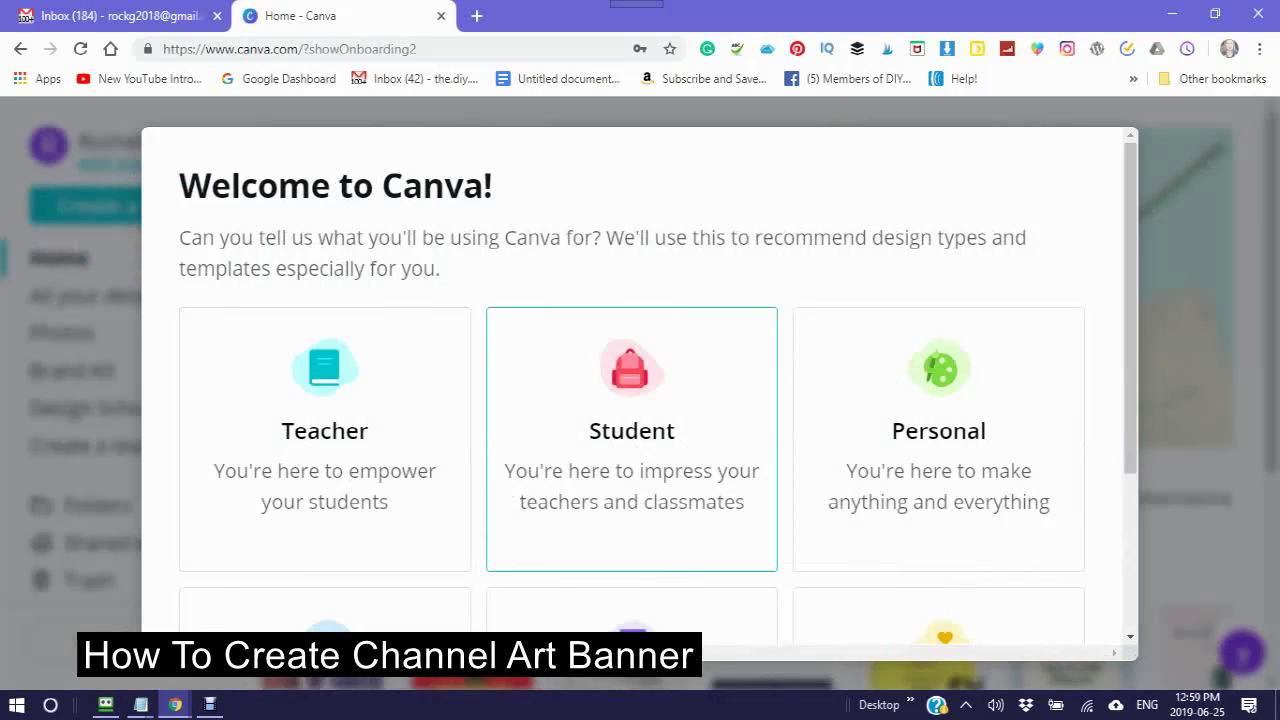
Step: Choose Small business as the intended use of the account and skip the 30-day Canva Pro trial offer
scroll(640, 390, down, 2)
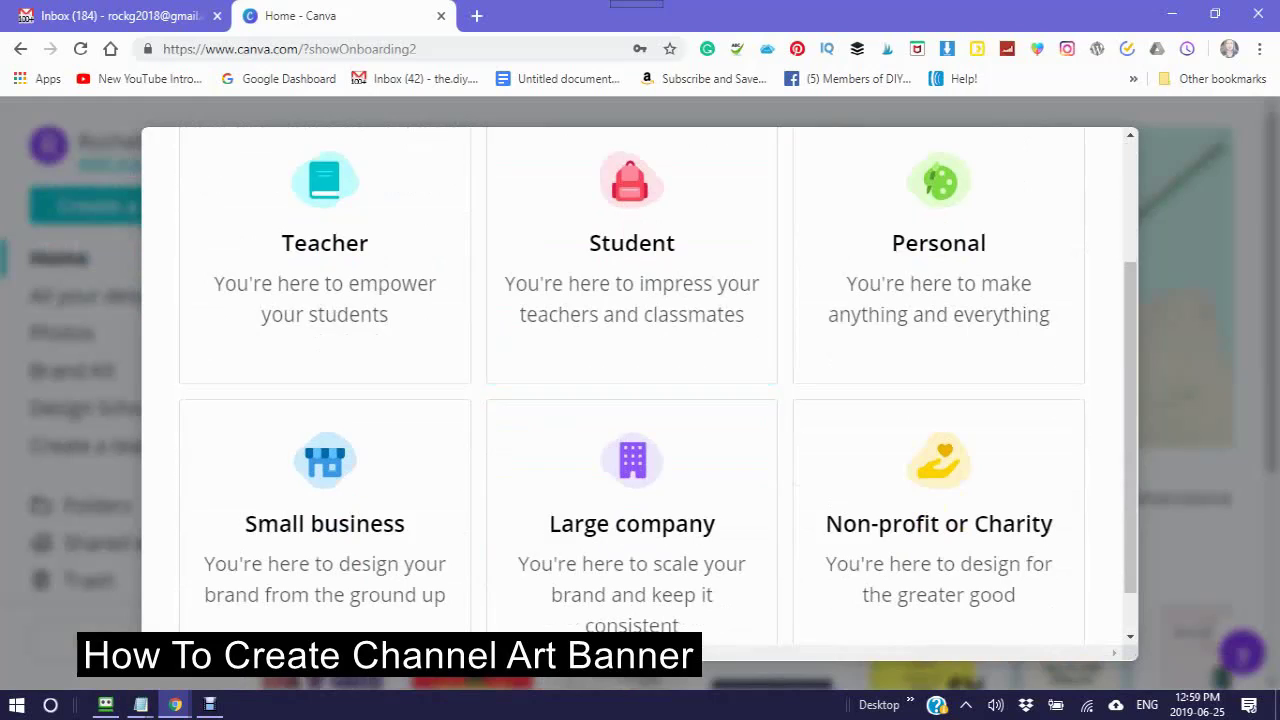
scroll(325, 470, down, 1)
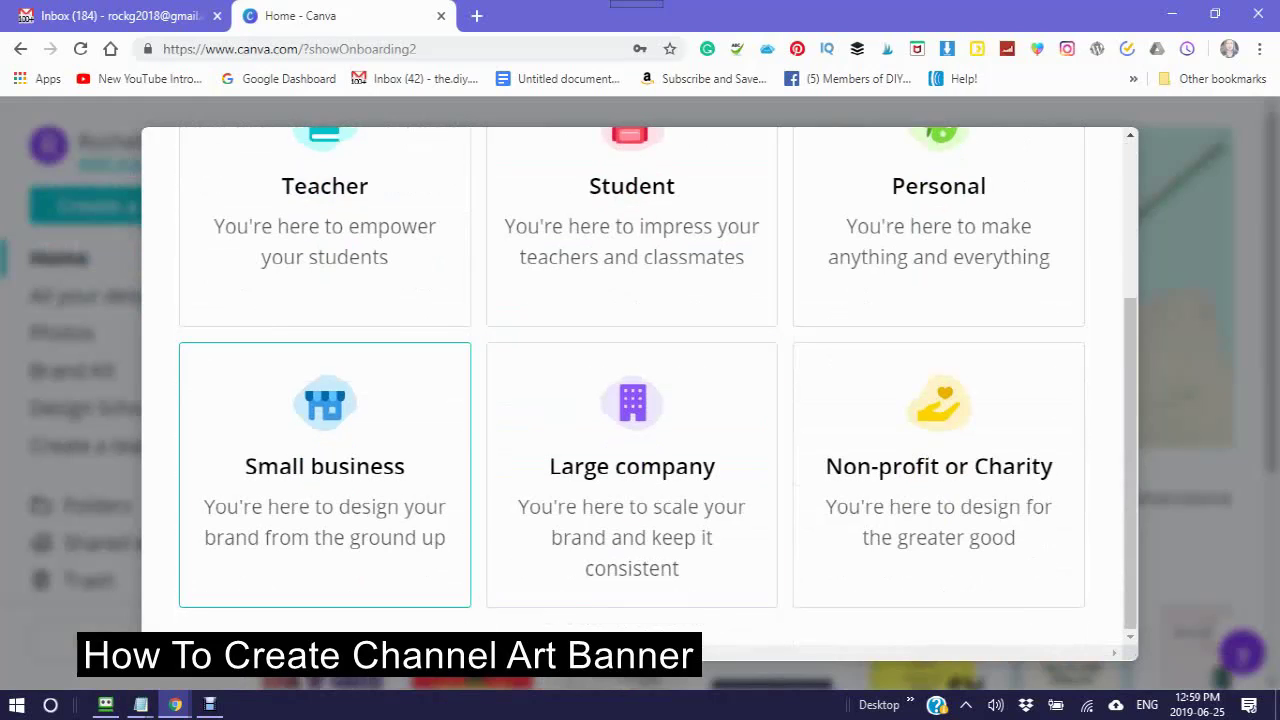
scroll(632, 500, up, 1)
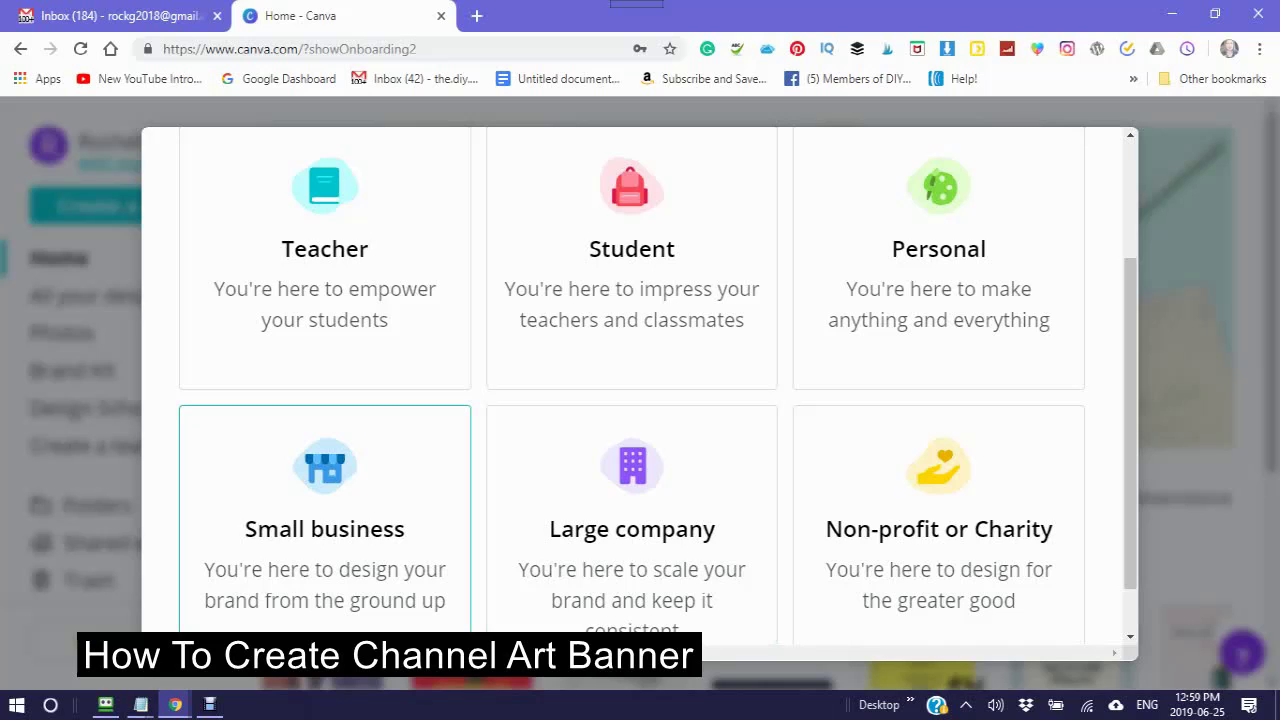
click(325, 520)
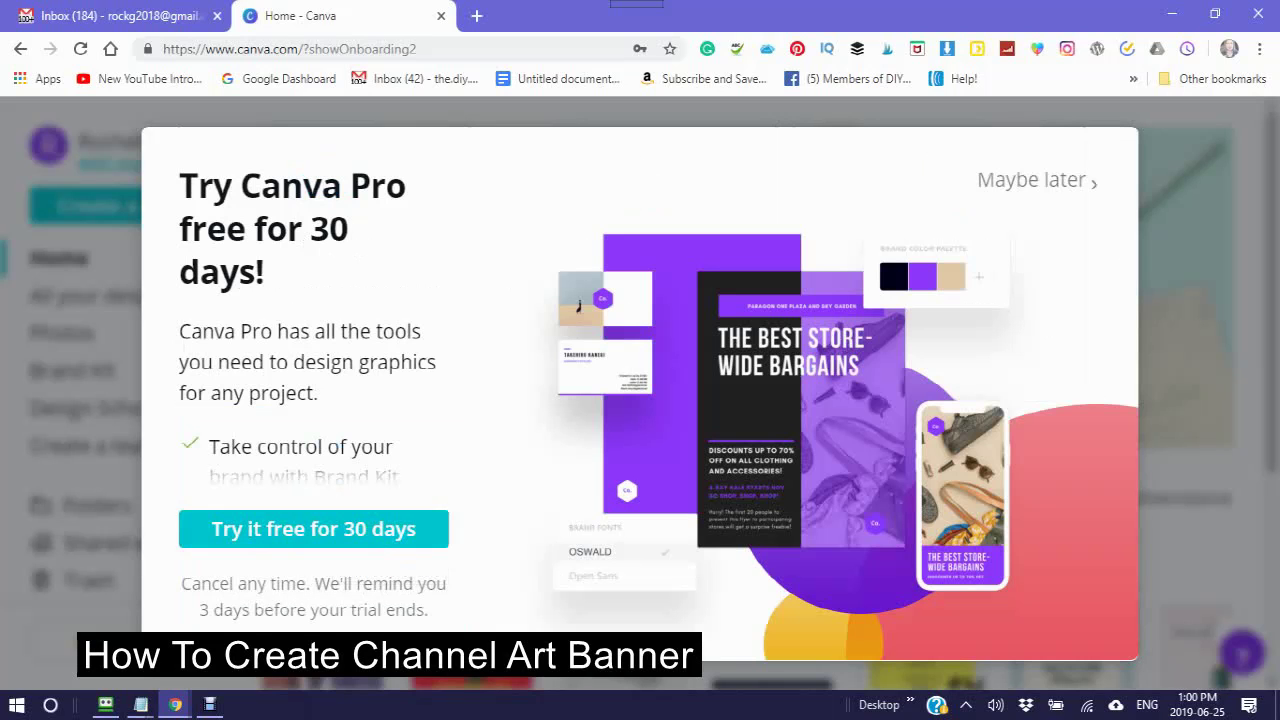
scroll(290, 545, down, 3)
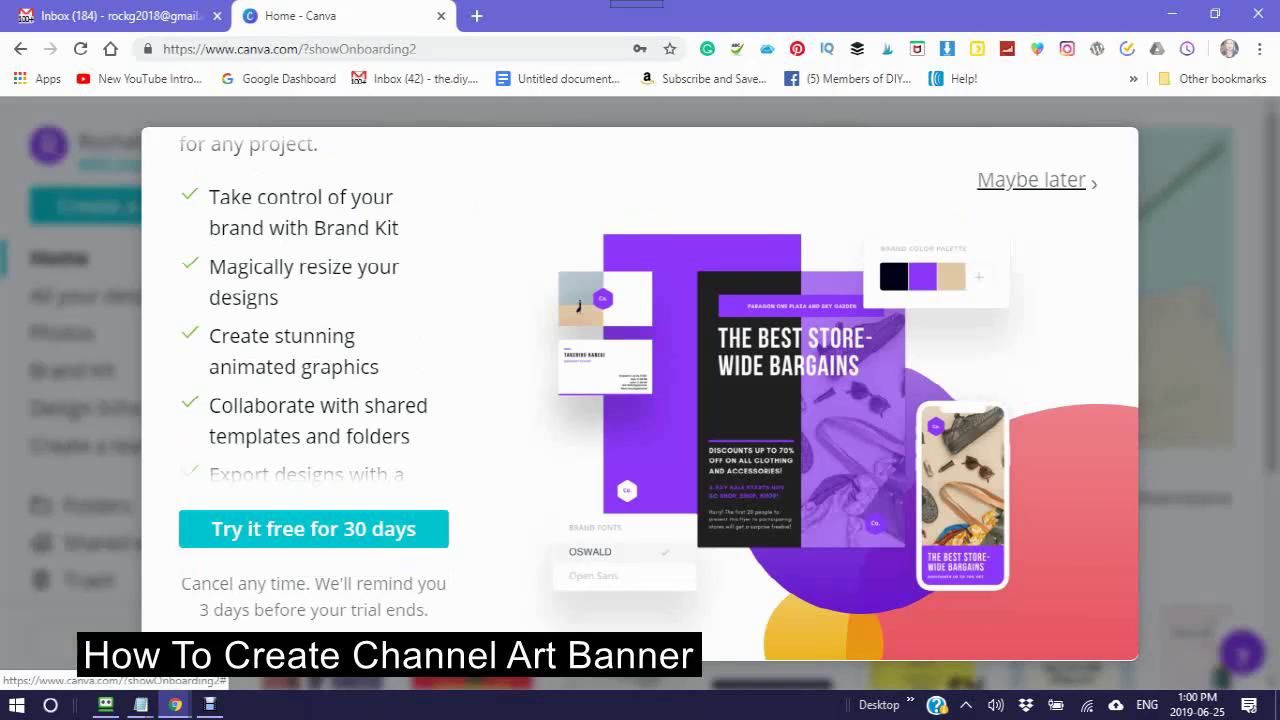
click(1031, 180)
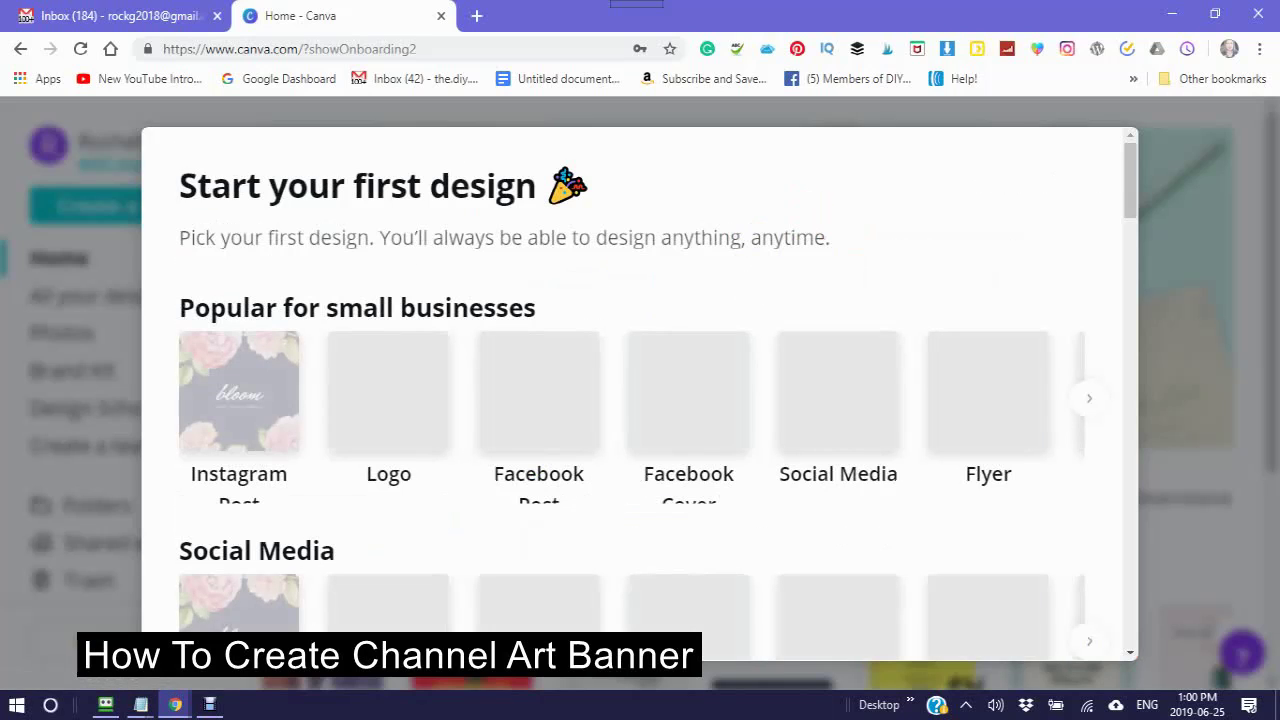
Step: Look through the design type categories offered for the first design, from the small business favourites to the online brand section
scroll(555, 445, down, 3)
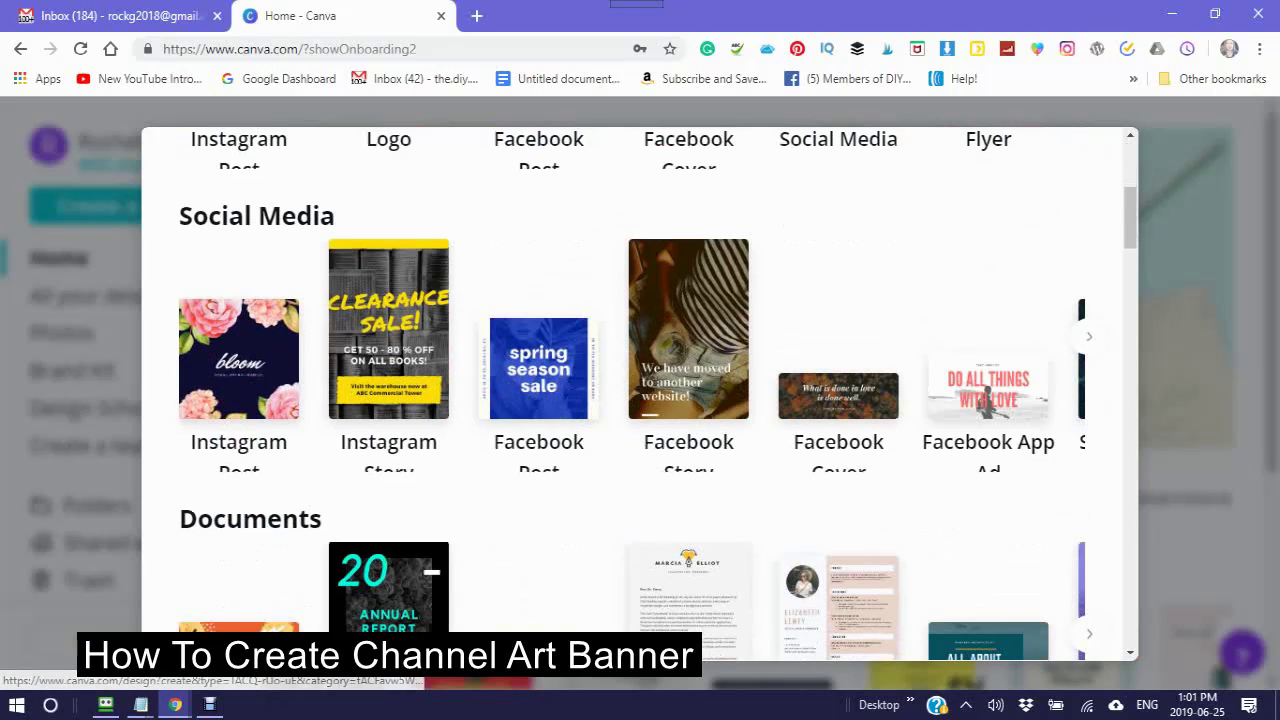
scroll(560, 450, down, 2)
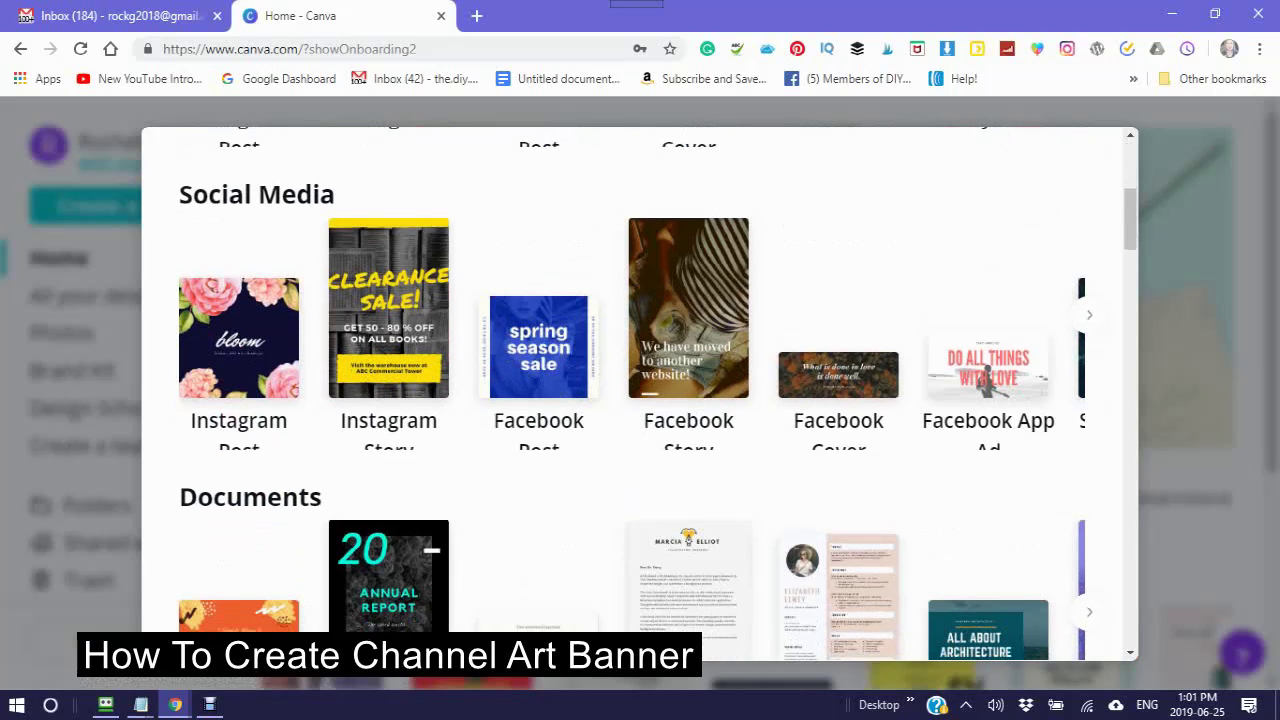
scroll(640, 400, up, 5)
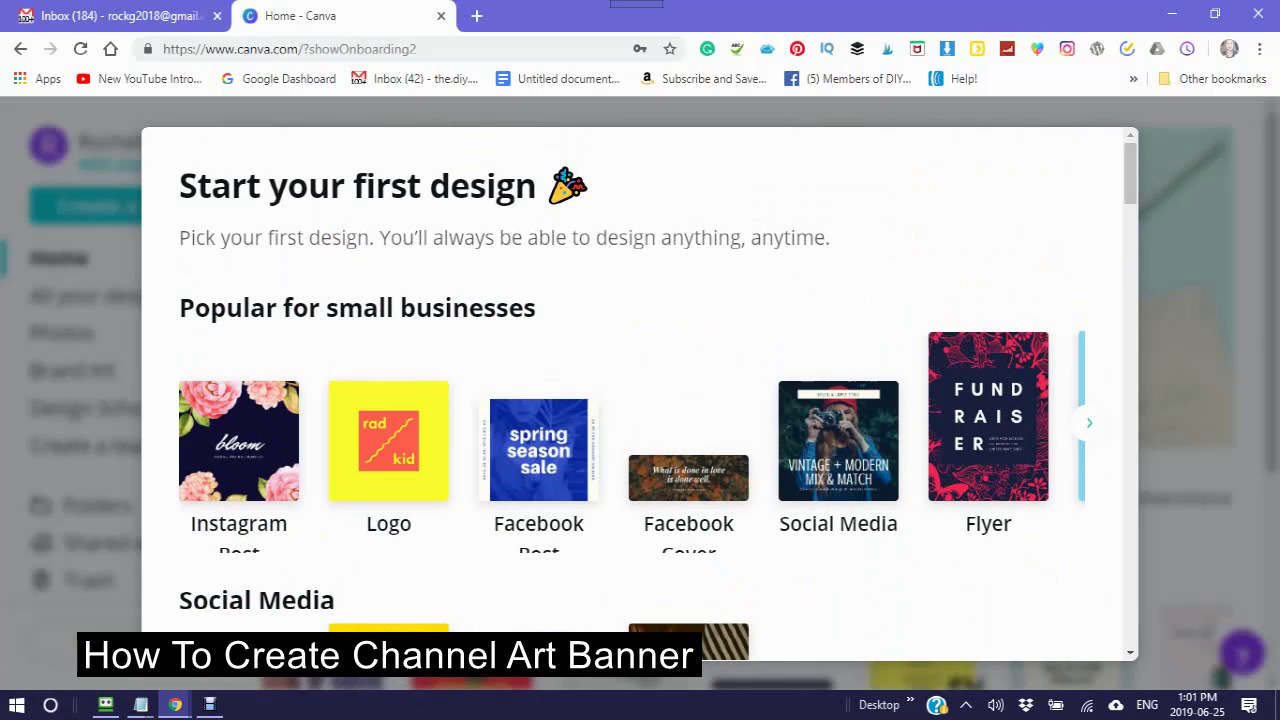
scroll(640, 400, down, 10)
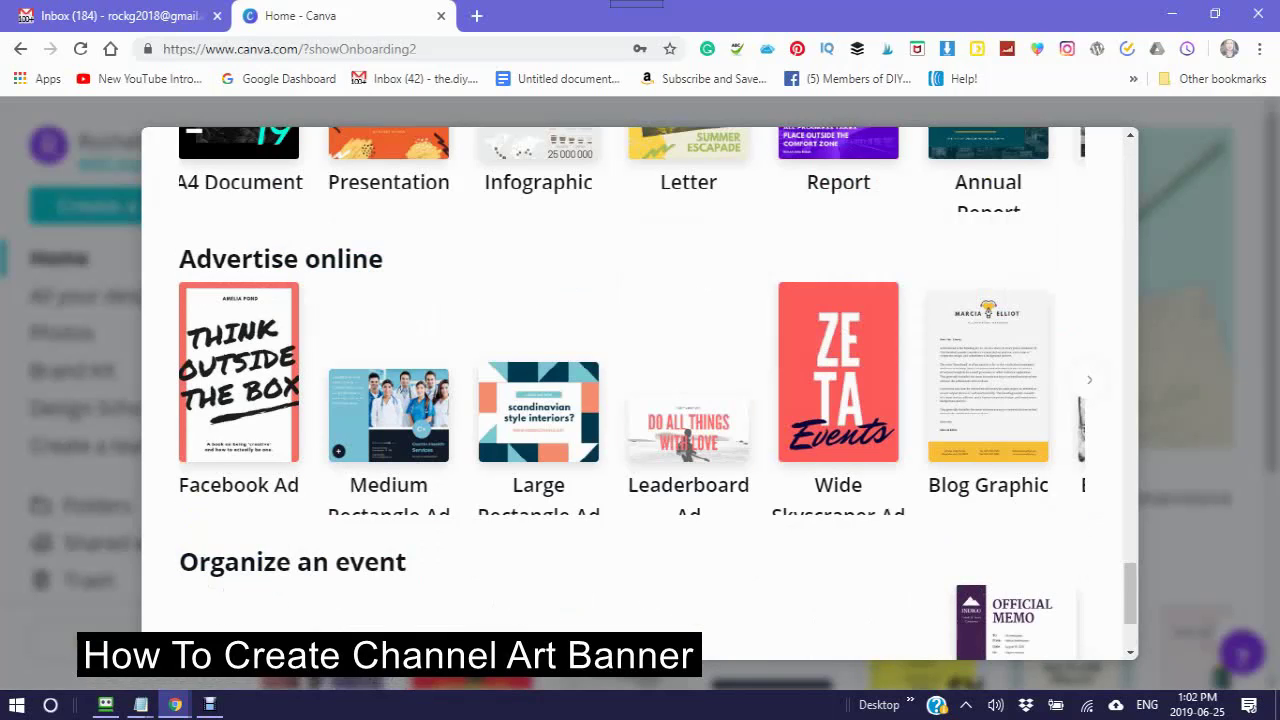
scroll(640, 400, up, 1)
scroll(640, 400, down, 5)
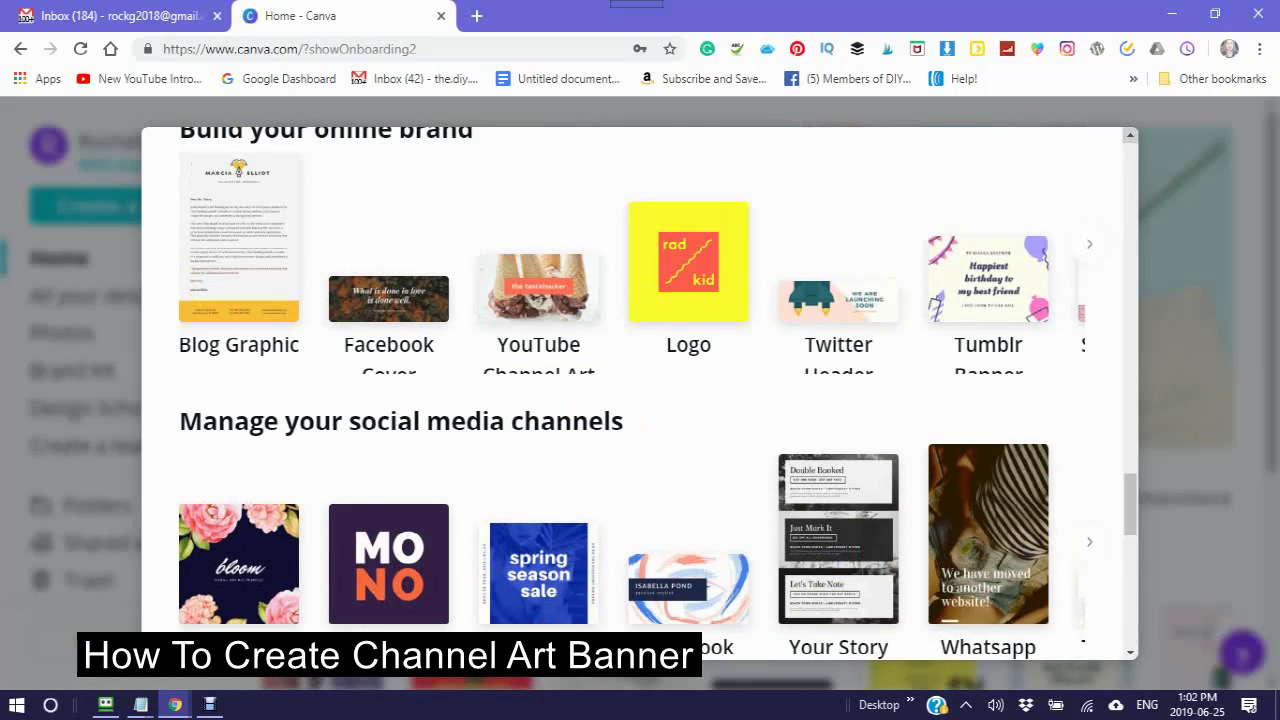
click(1130, 135)
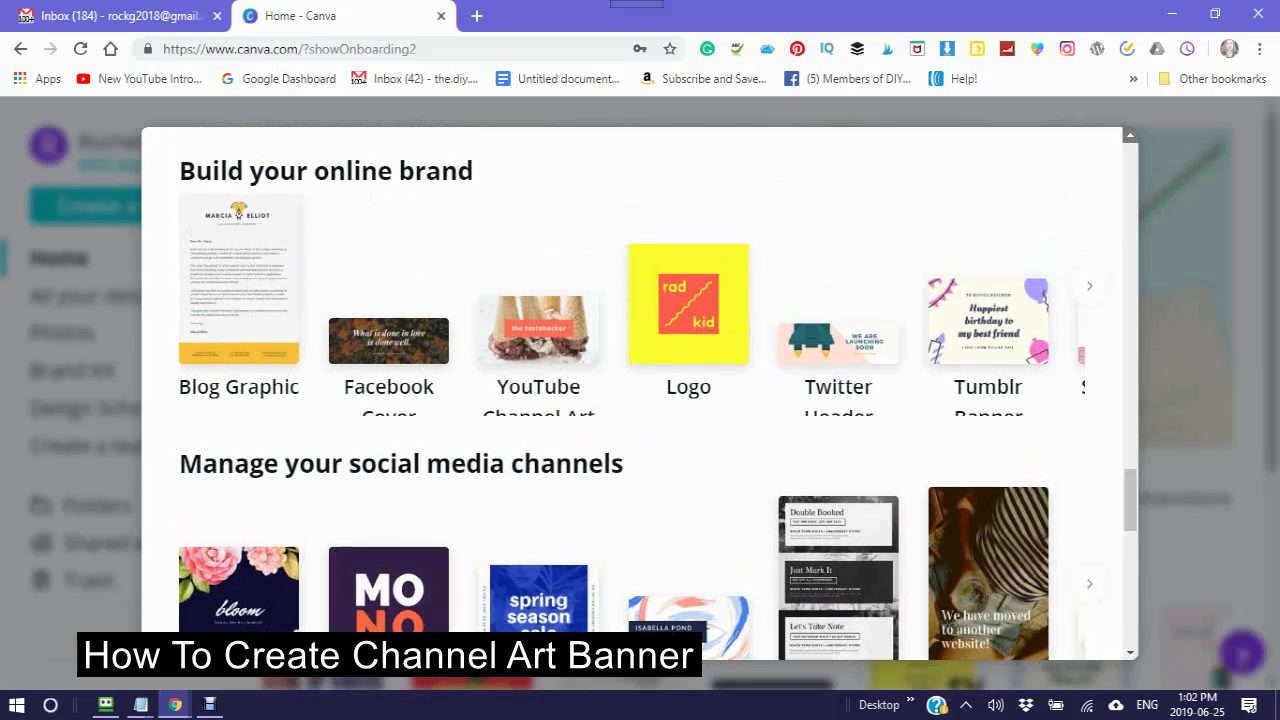
click(1130, 135)
scroll(640, 400, up, 1)
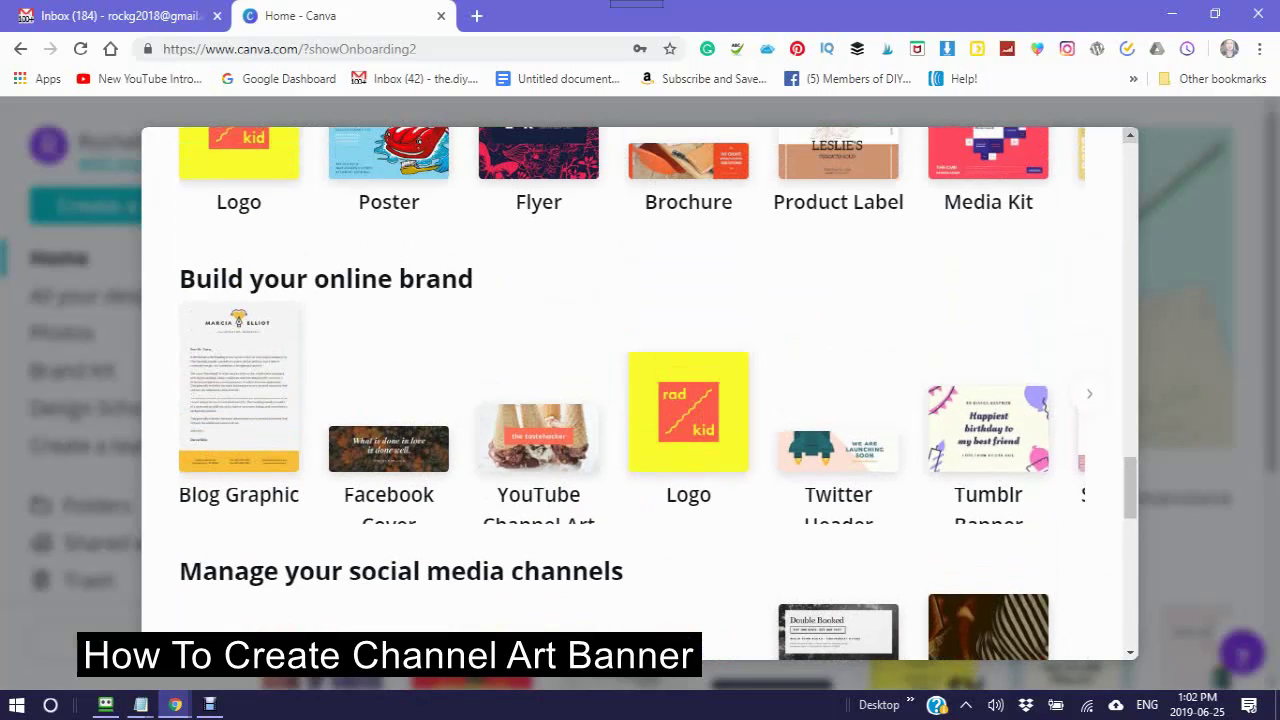
scroll(640, 400, up, 15)
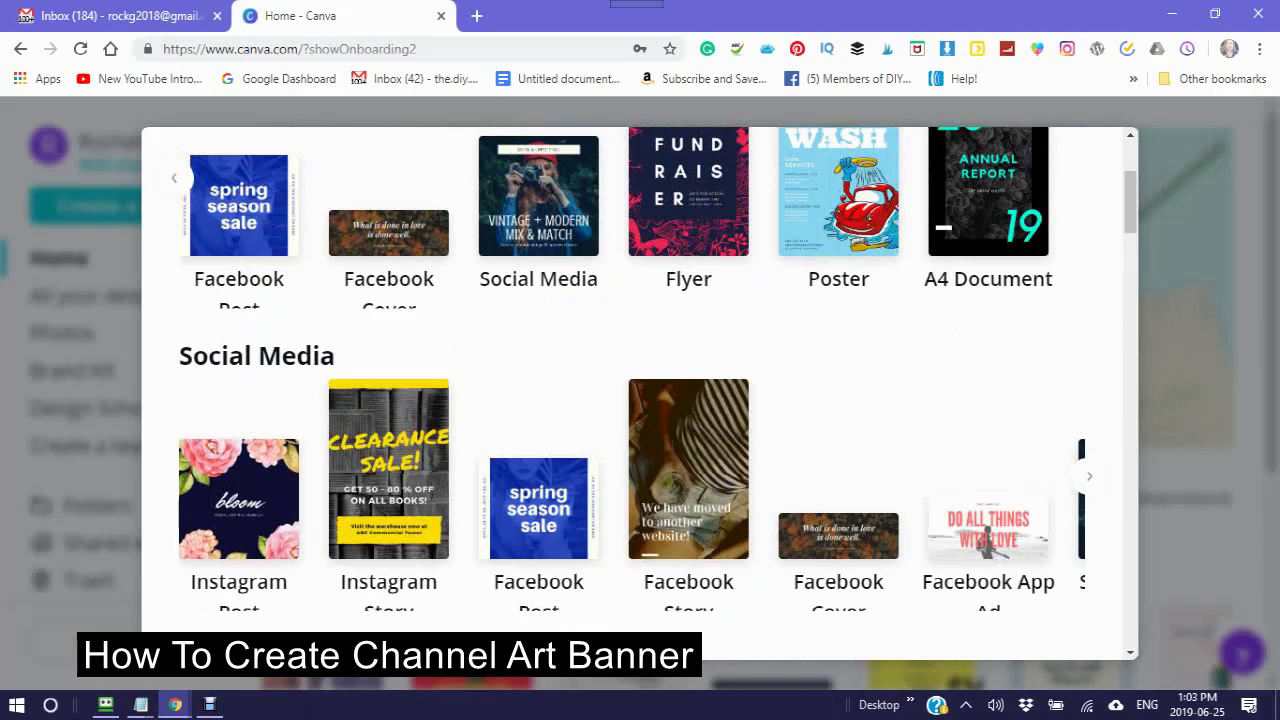
Step: Create a new YouTube Channel Art design from the Social Media category
click(1089, 476)
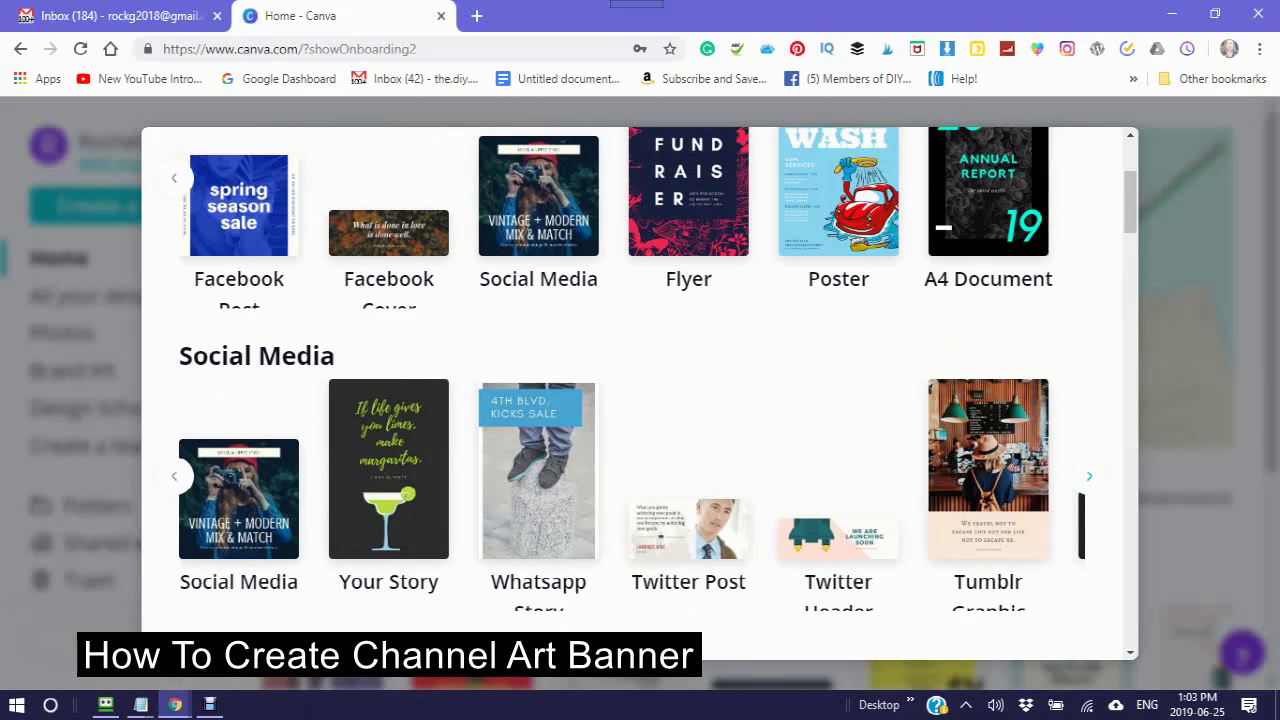
click(1089, 476)
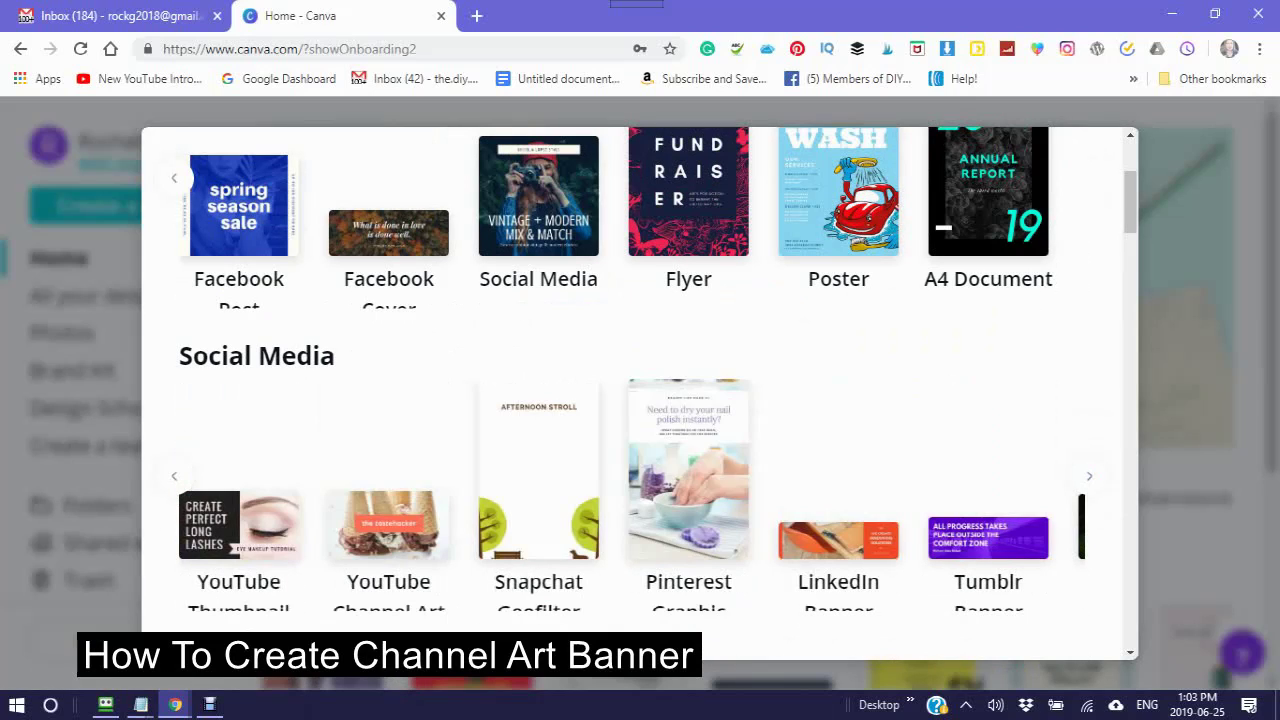
scroll(640, 400, down, 1)
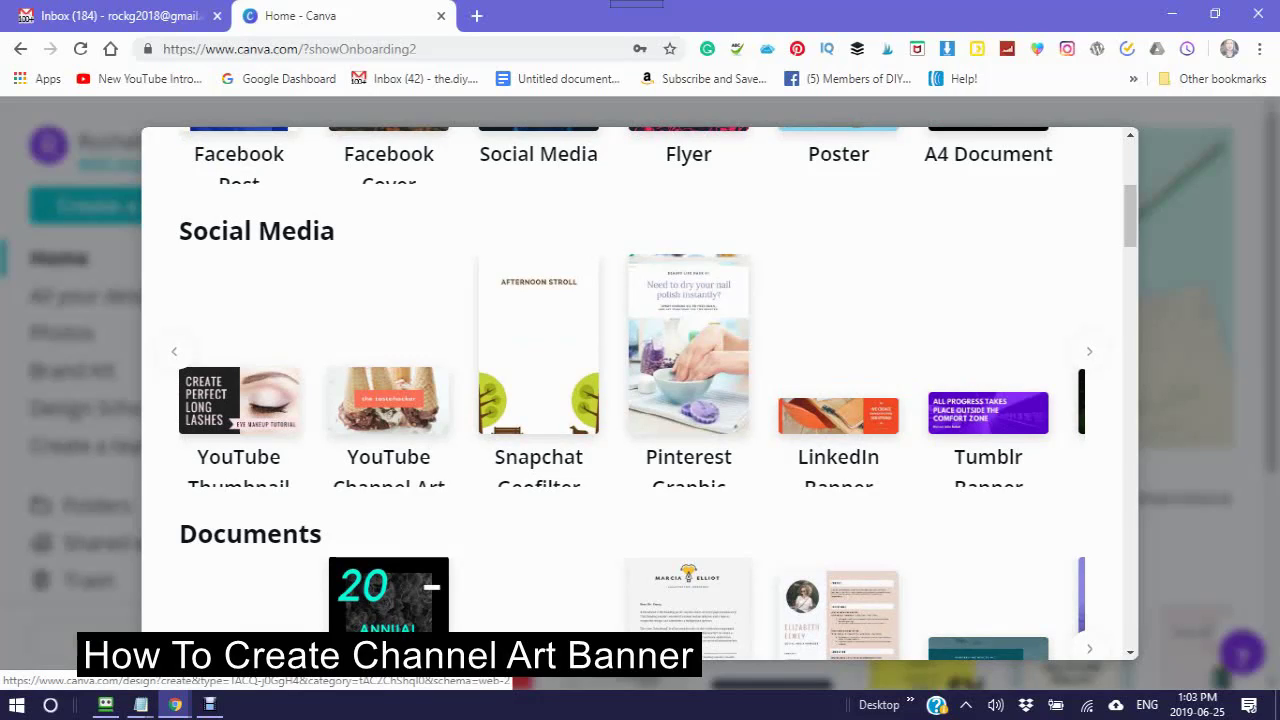
click(388, 400)
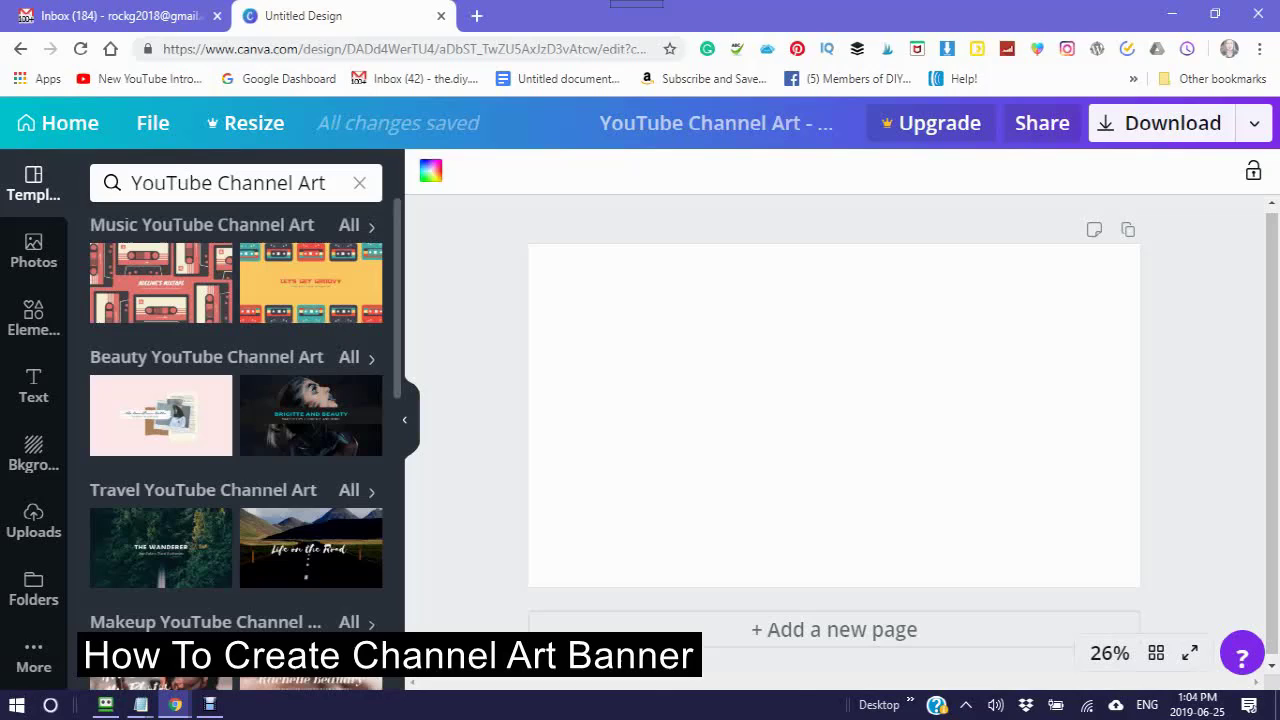
Step: Apply the free "Life on the Road" template from the Travel YouTube Channel Art group to the blank page
scroll(236, 420, down, 1)
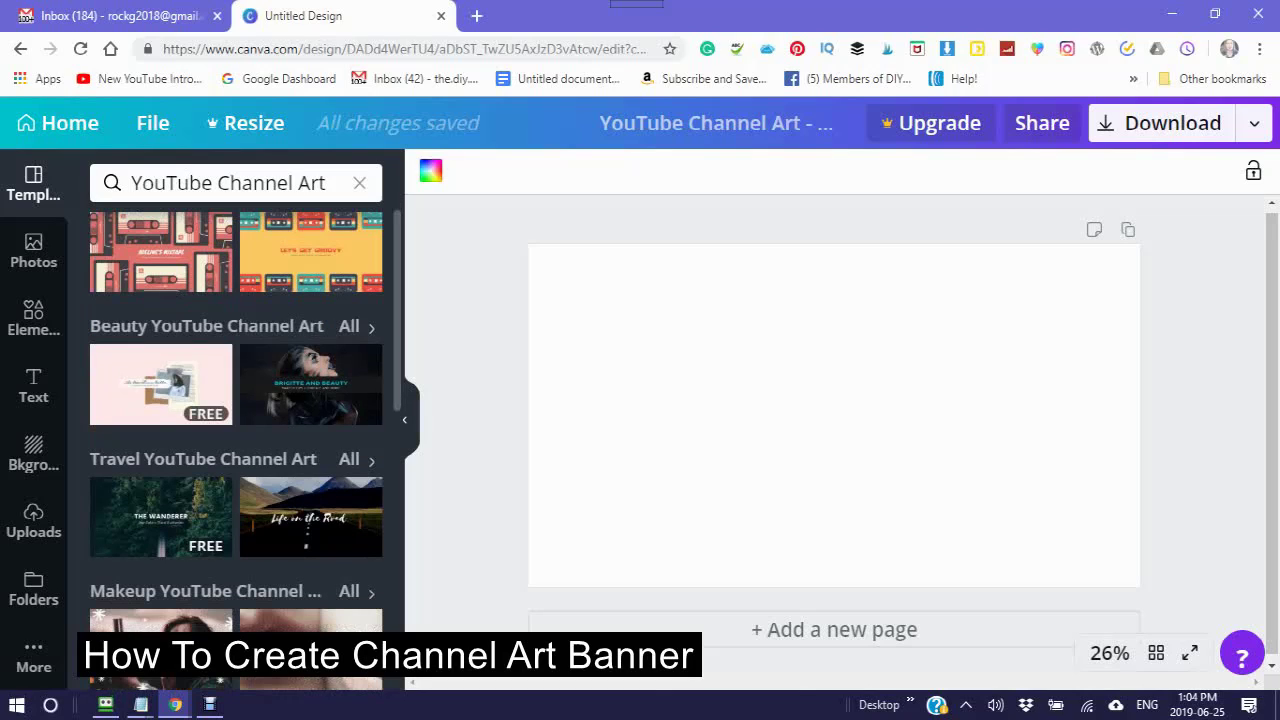
click(310, 516)
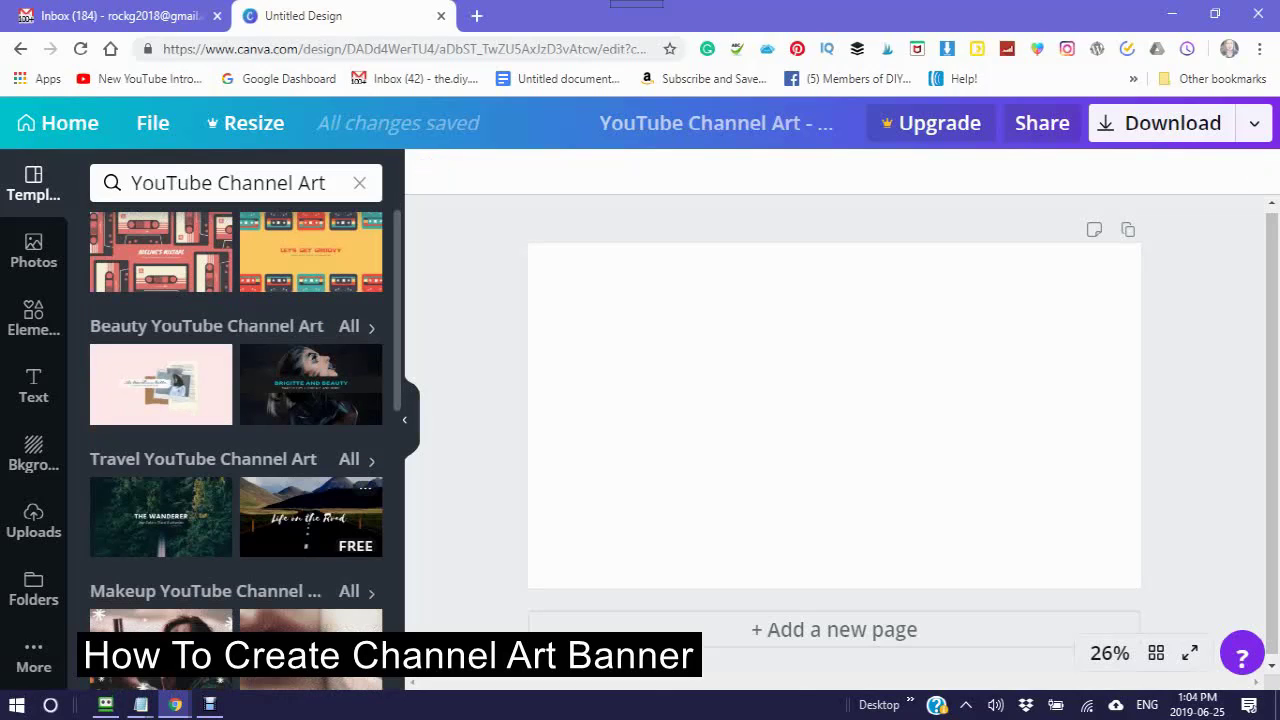
click(310, 516)
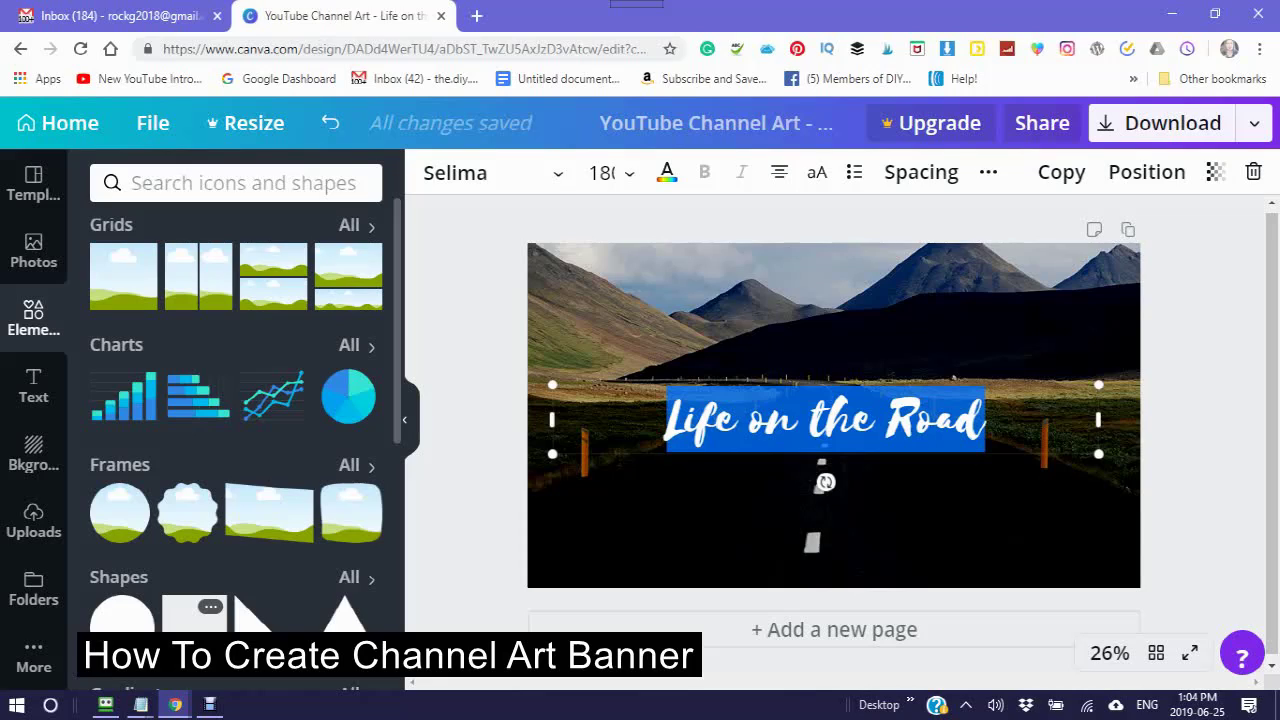
Step: Add a square shape, flatten it into a wide rectangle and place it over the upper part of the banner's title text
click(195, 615)
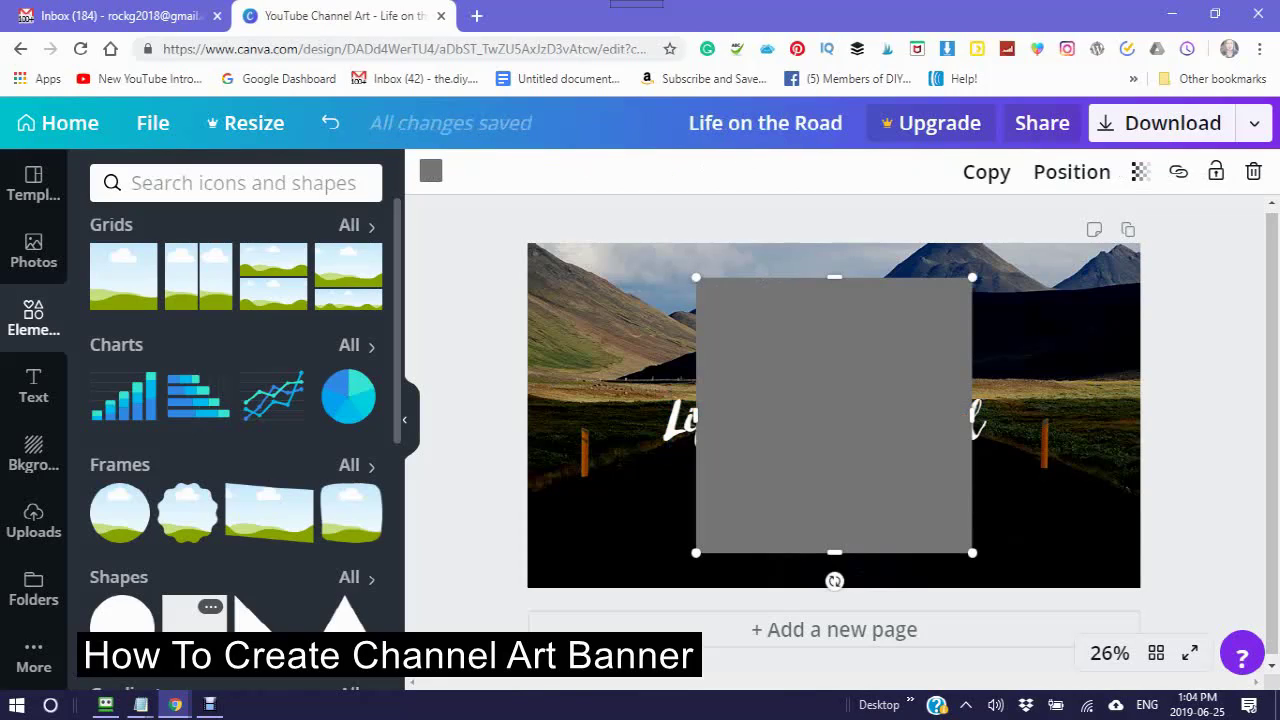
drag(834, 552, 795, 408)
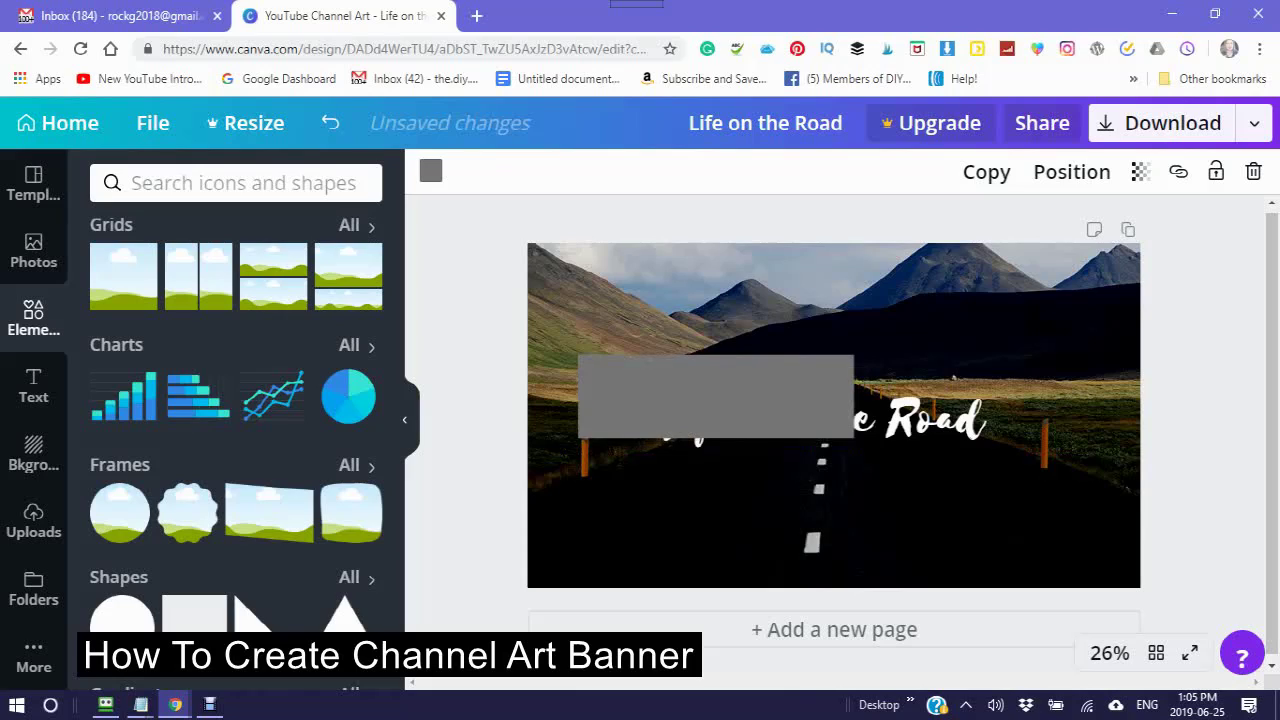
drag(716, 396, 819, 412)
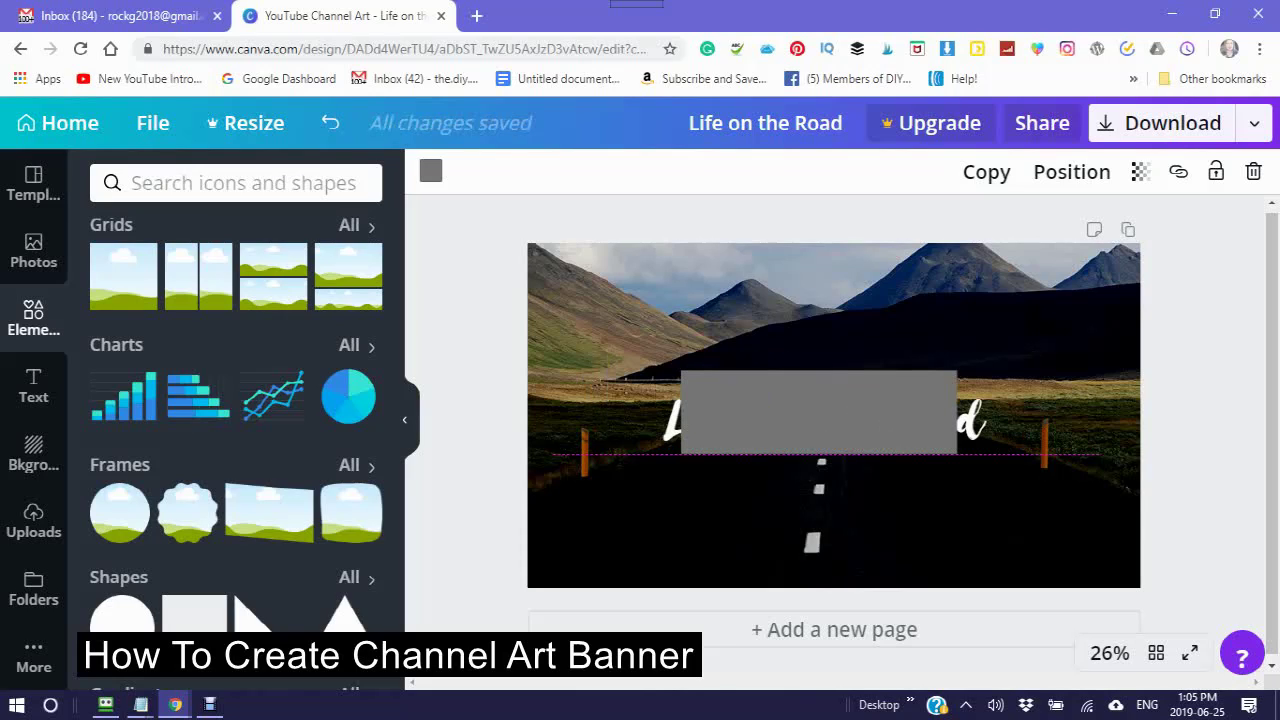
drag(818, 412, 801, 383)
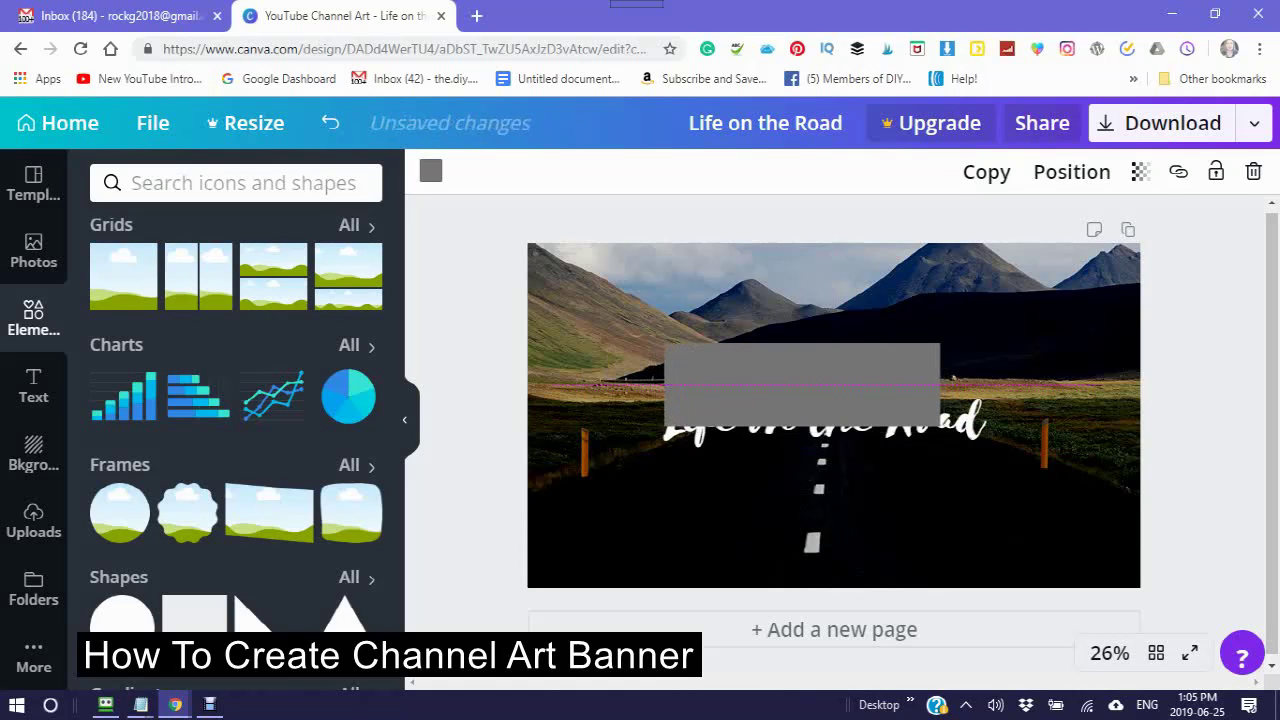
mouse_move(801, 383)
mouse_down()
mouse_move(851, 391)
mouse_move(825, 389)
mouse_up()
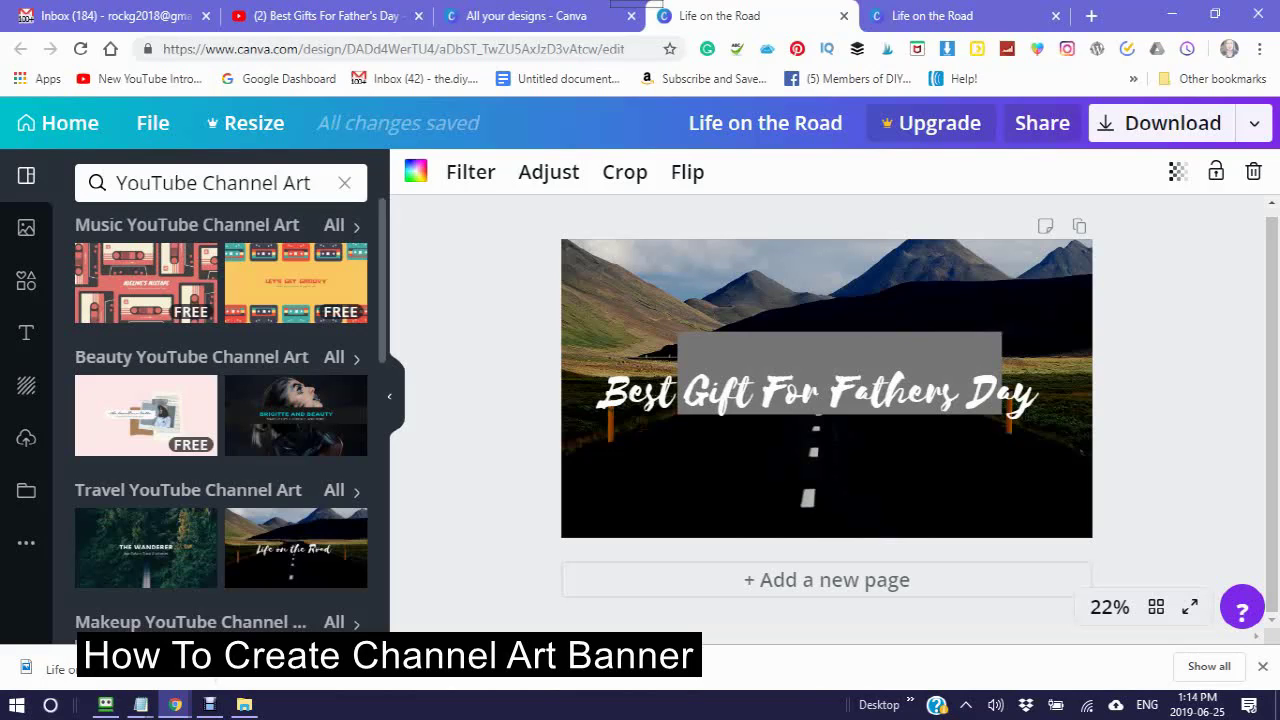
Step: Look through the remaining YouTube Channel Art templates below the themed groups
scroll(220, 420, down, 5)
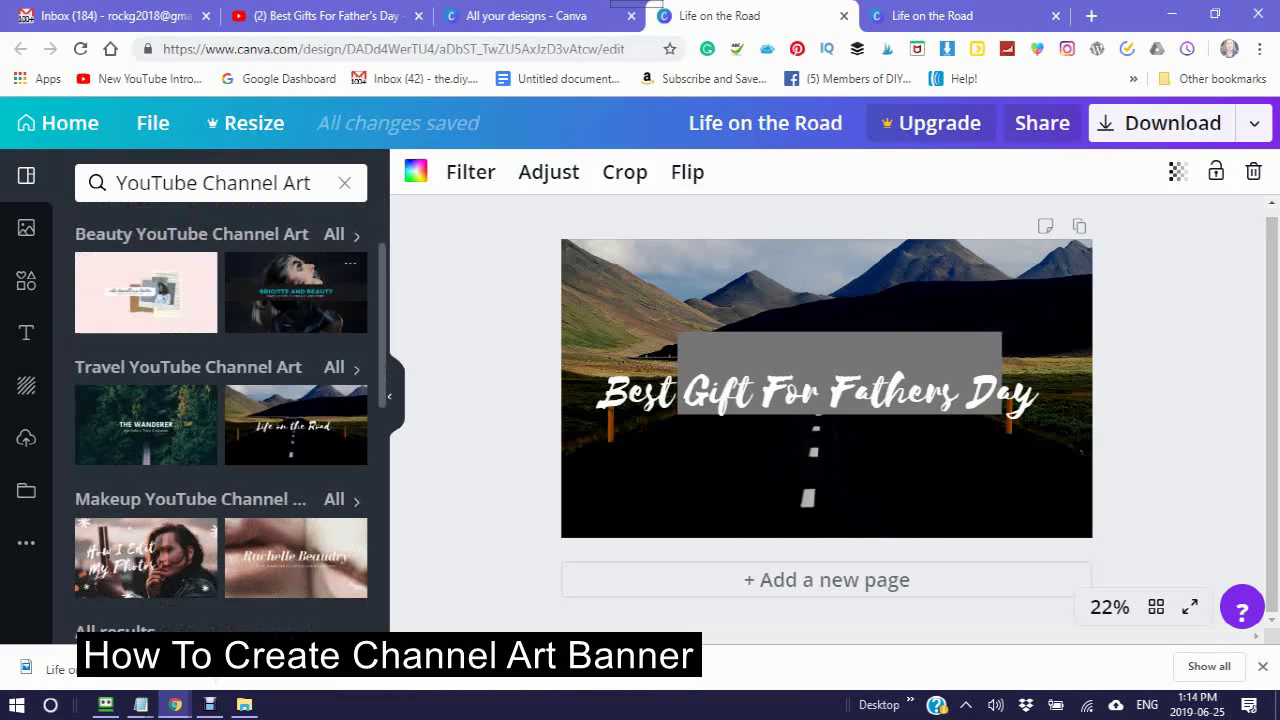
scroll(220, 420, down, 3)
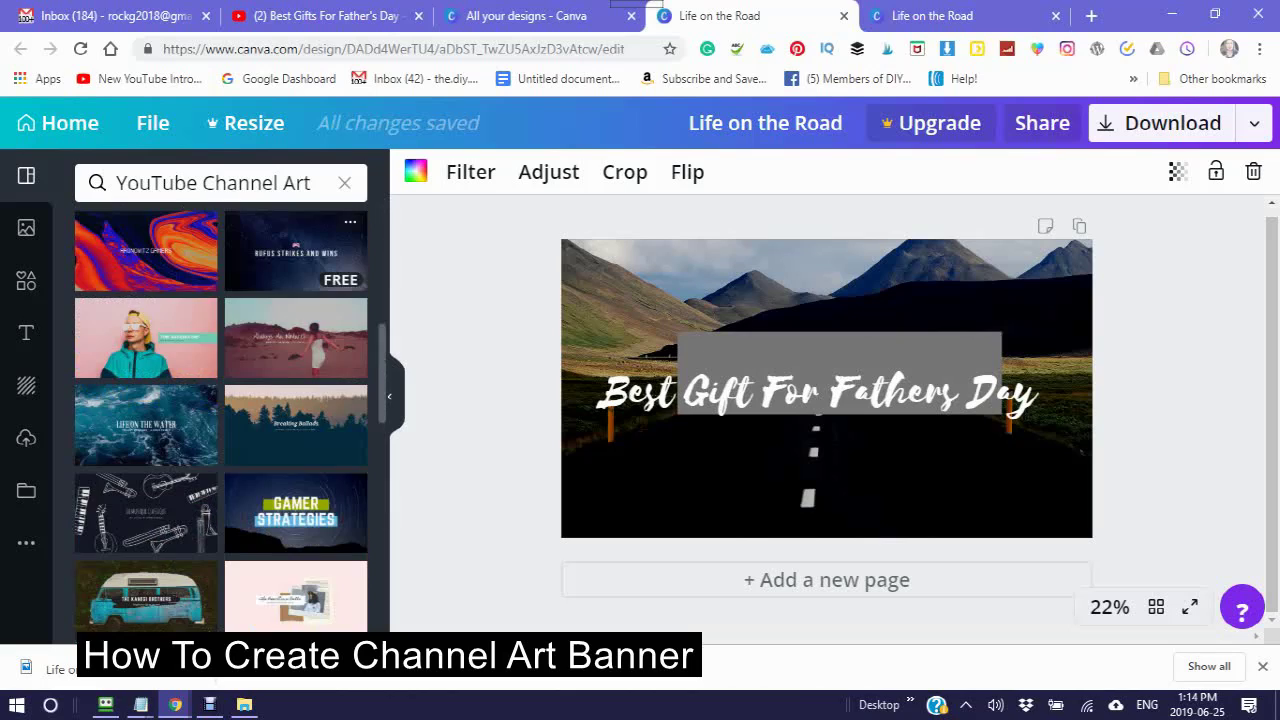
scroll(296, 250, down, 2)
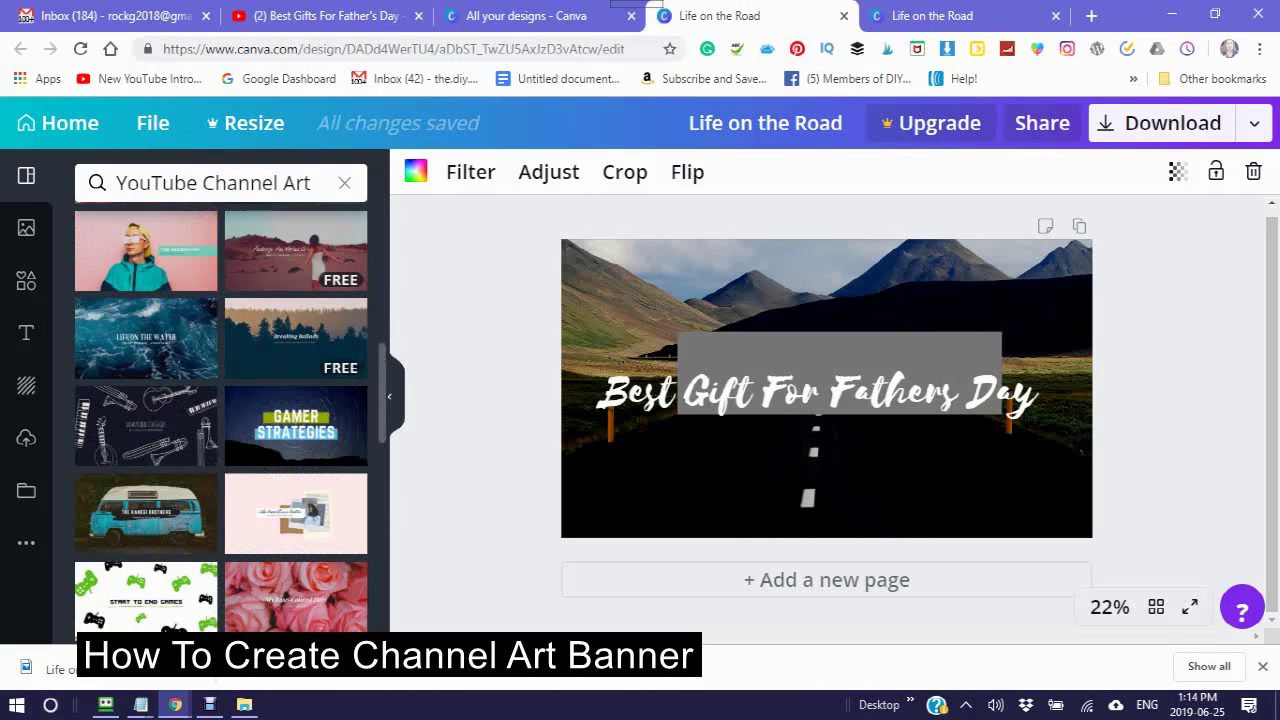
scroll(296, 300, down, 1)
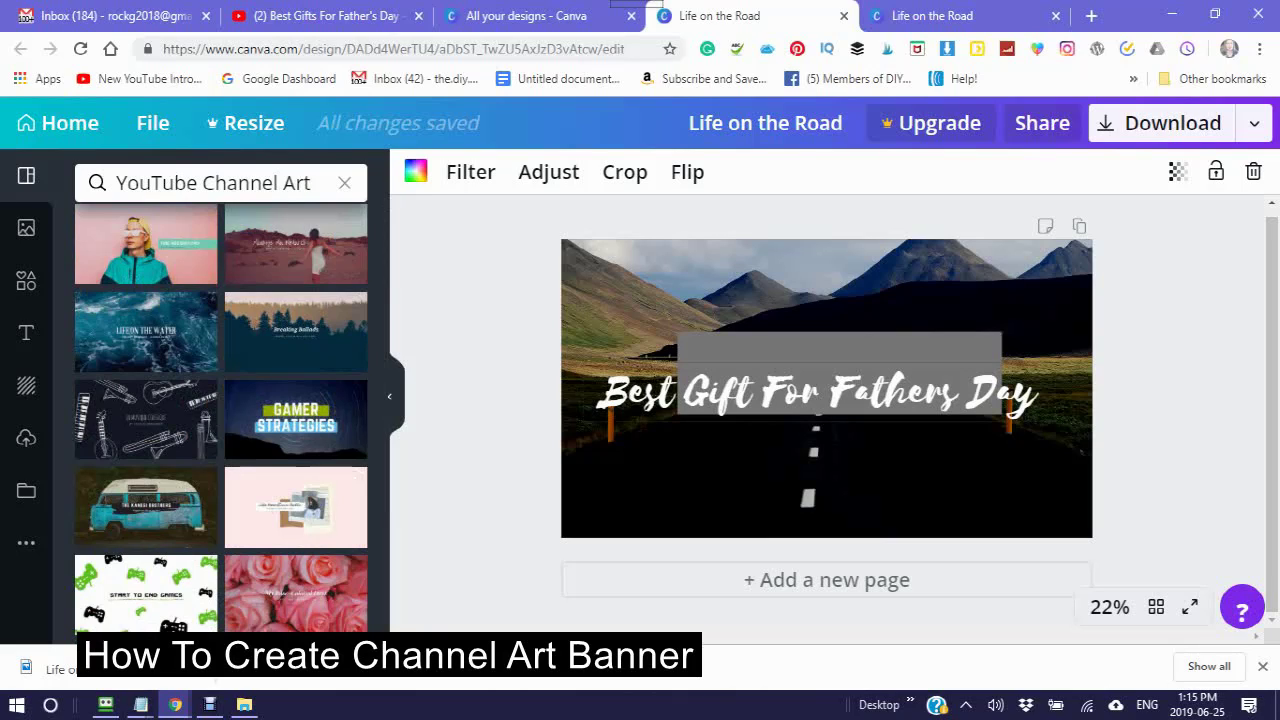
Step: Delete the banner's title text and stretch the grey rectangle across the full width of the page
click(818, 392)
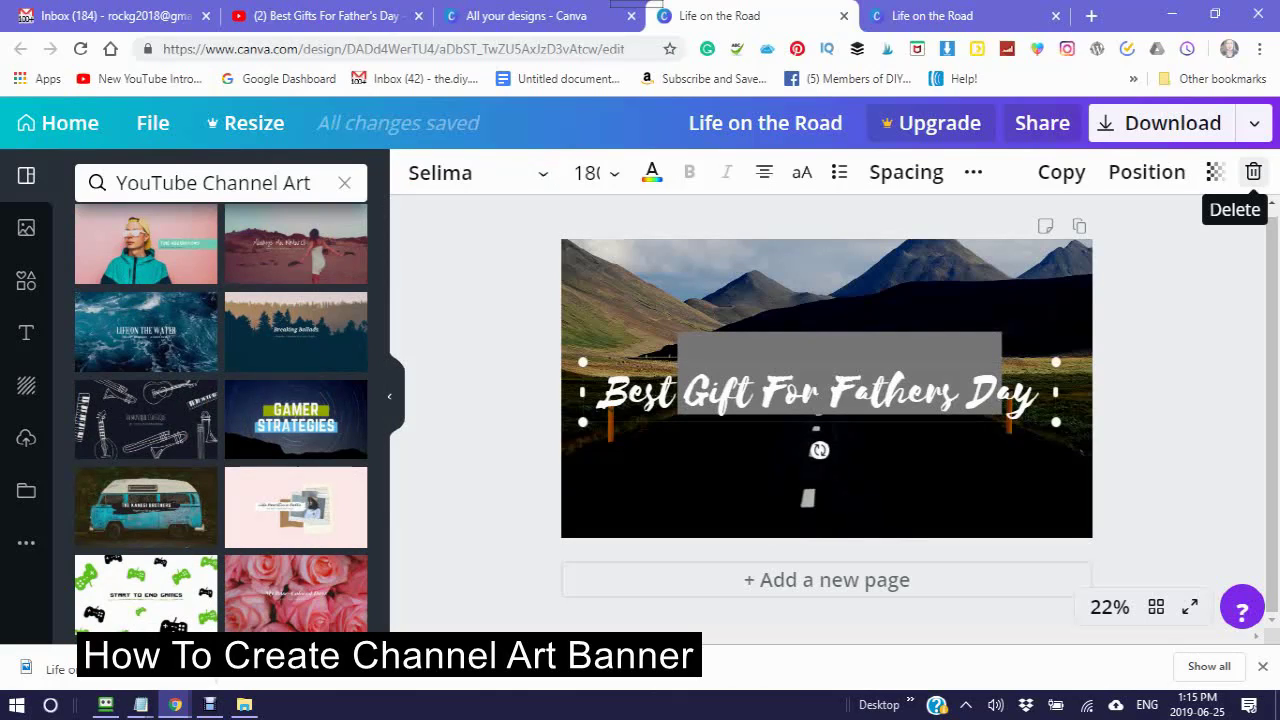
click(1253, 171)
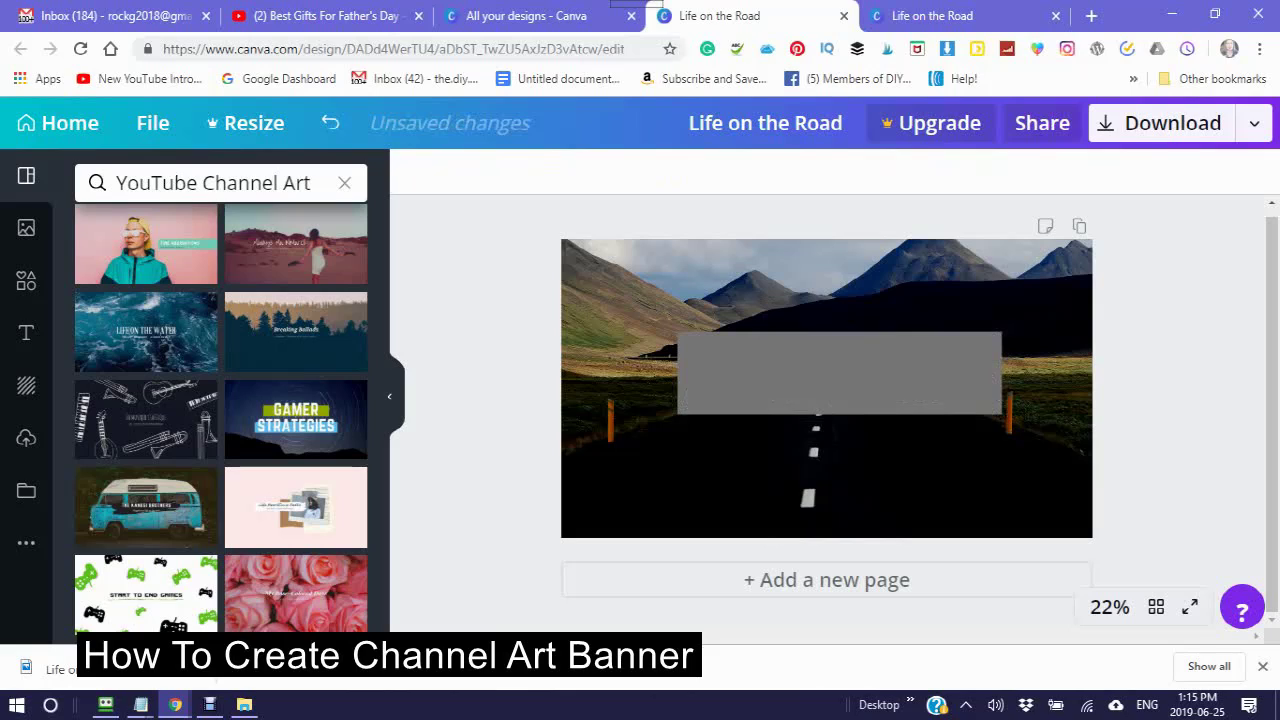
click(839, 373)
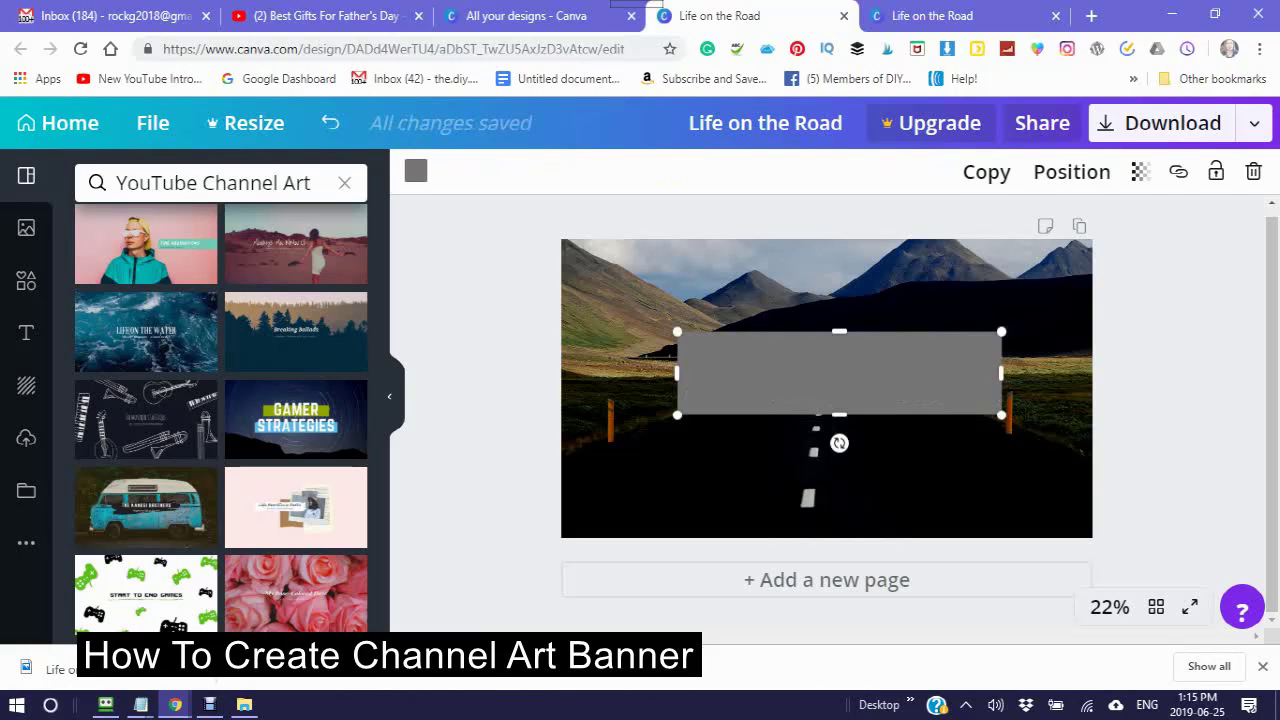
drag(1001, 372, 1087, 372)
drag(677, 373, 563, 373)
drag(1087, 372, 1127, 373)
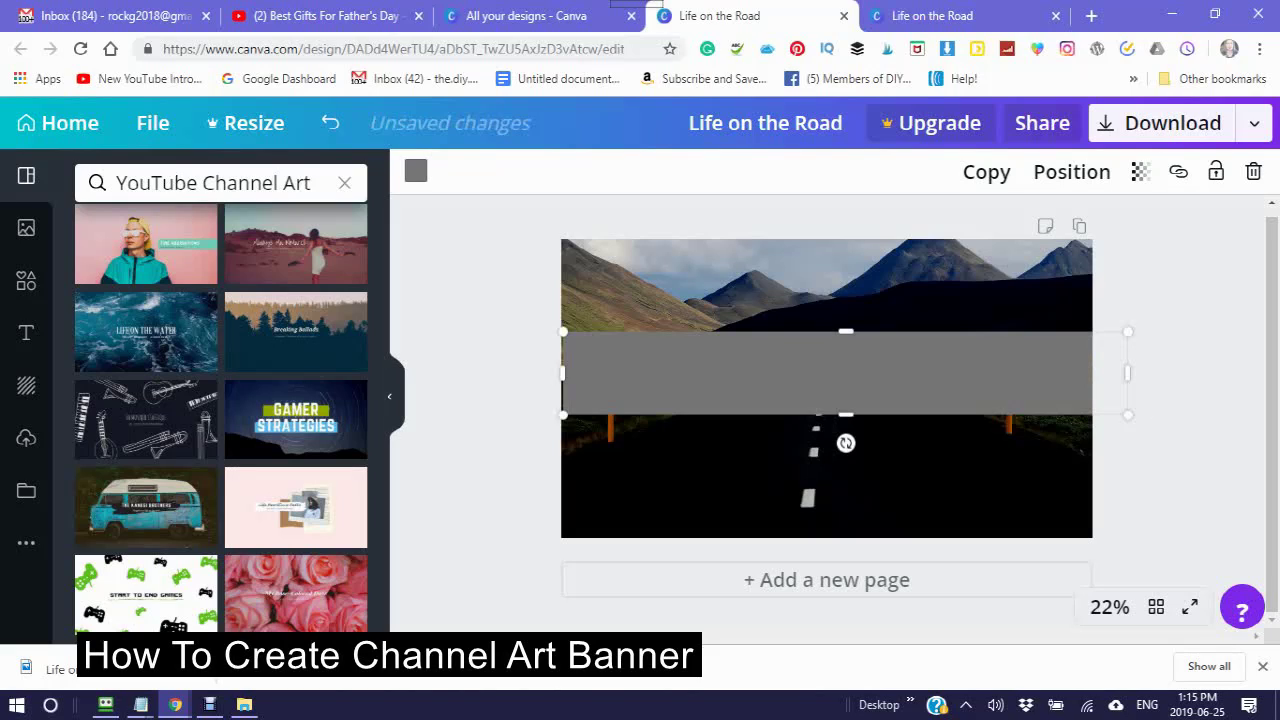
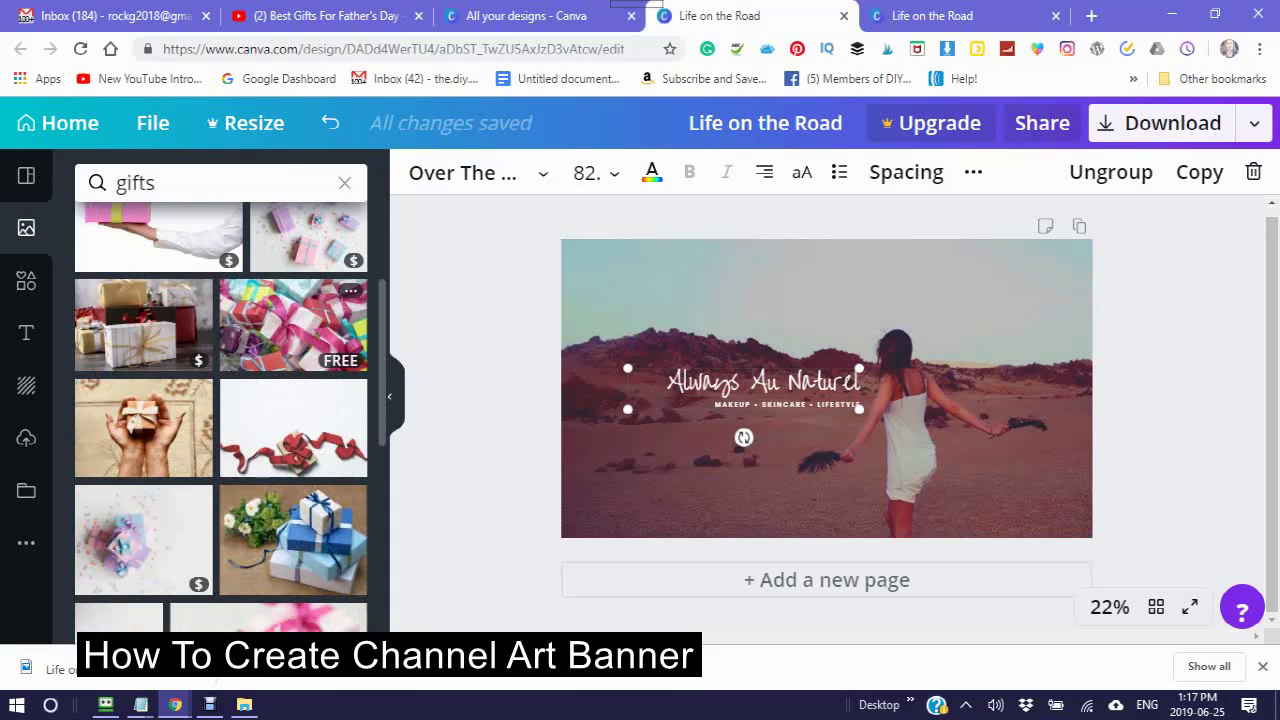
Step: Add the free photo of colourful presents with pink ribbons from the gifts results and enlarge it to cover the whole page
click(293, 325)
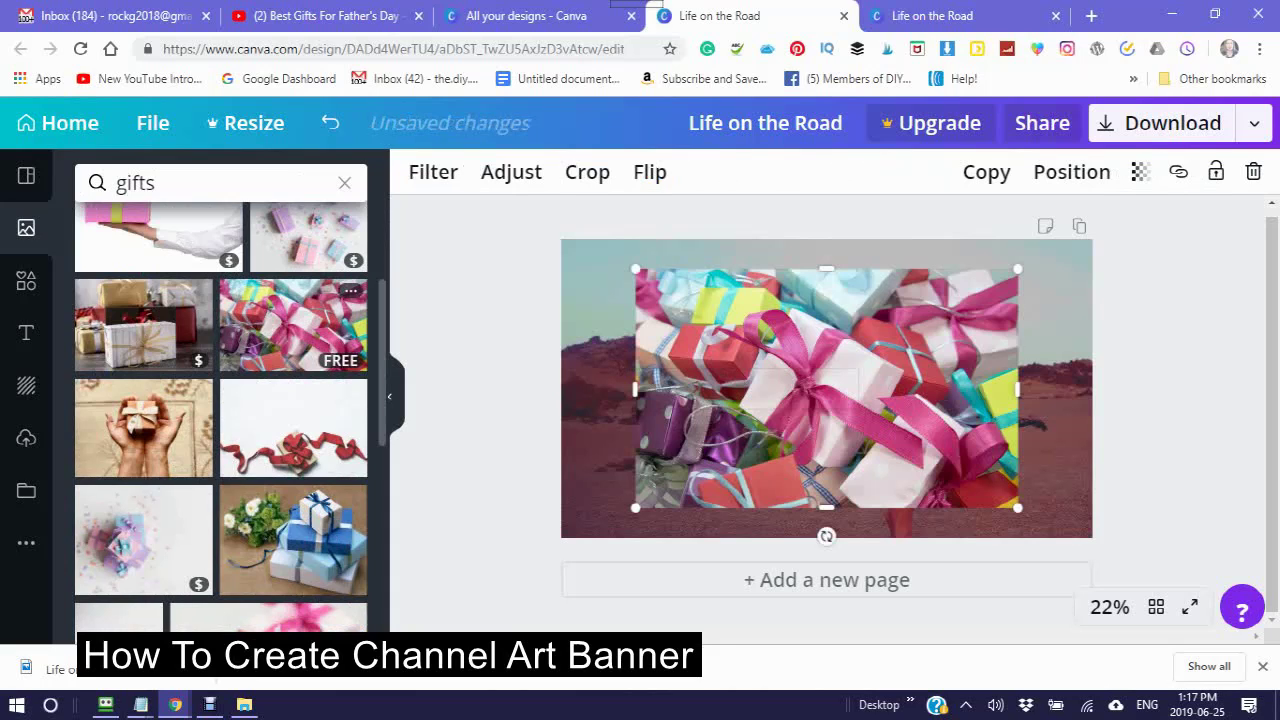
drag(1017, 268, 1093, 221)
drag(635, 508, 537, 570)
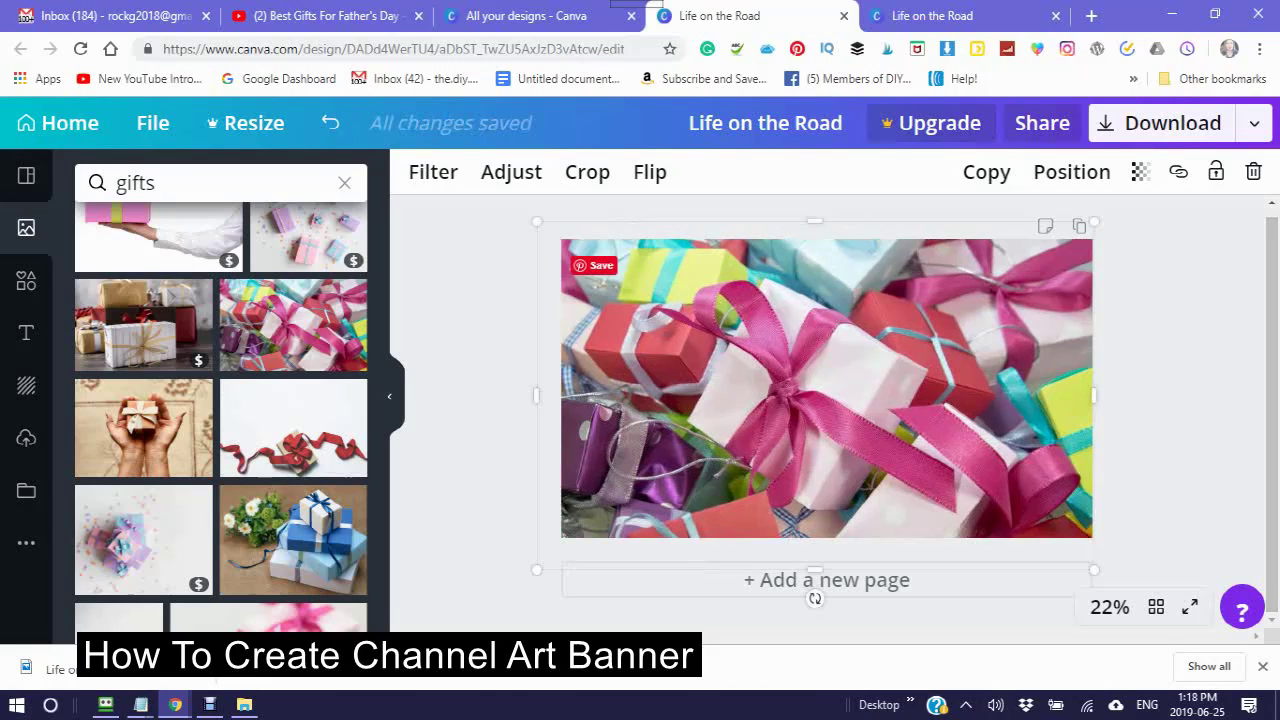
Step: Add the recently used square shape and flatten it from above and below into a low rectangle across the middle of the banner
click(26, 280)
scroll(220, 420, down, 1)
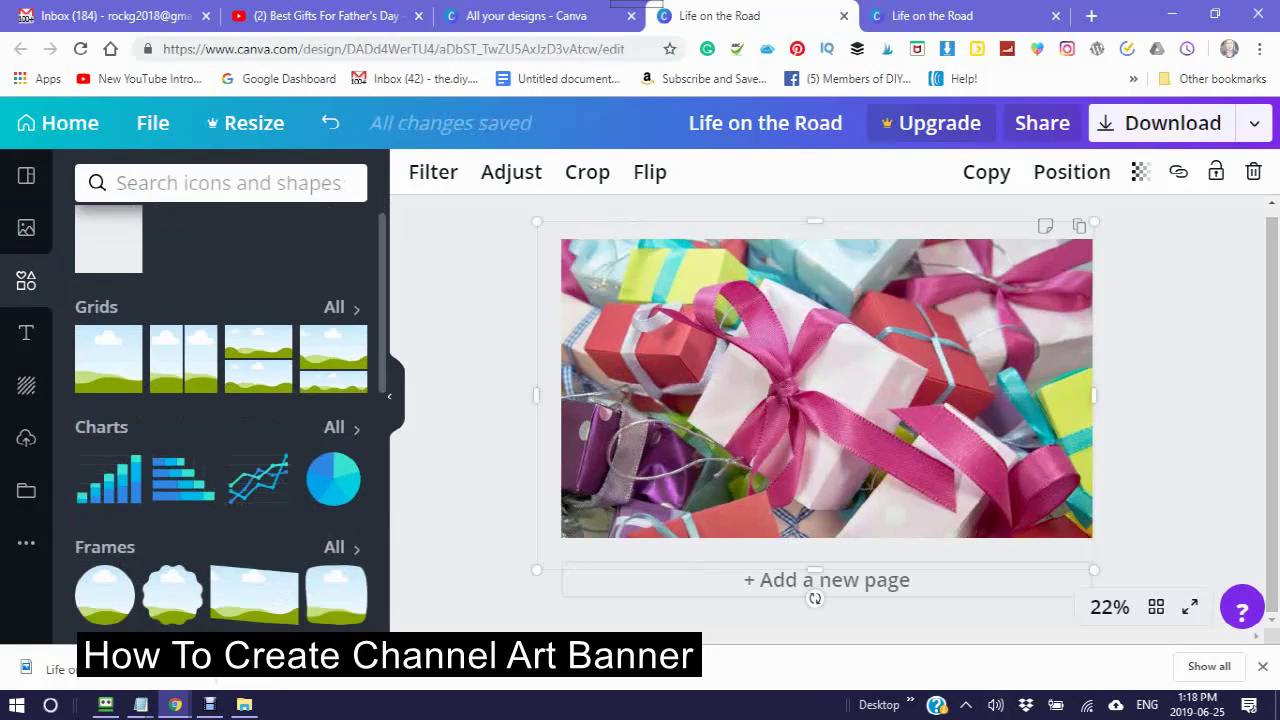
scroll(220, 420, down, 5)
scroll(220, 420, down, 1)
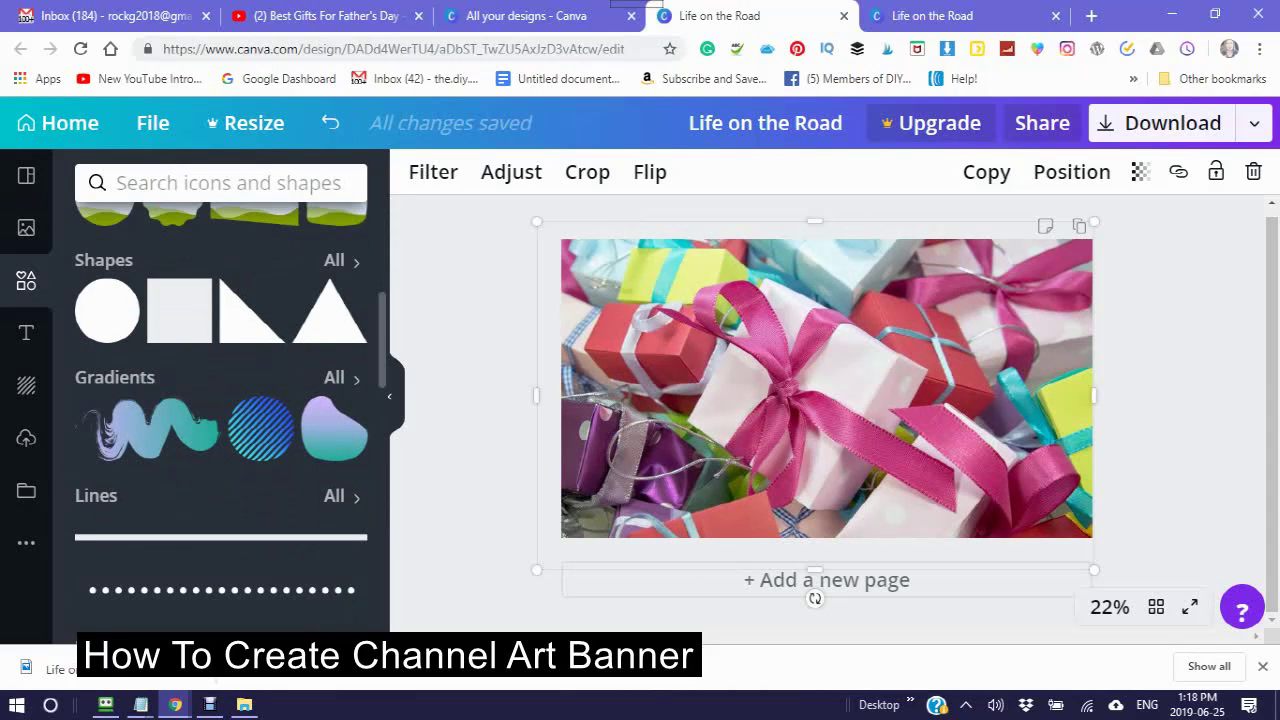
scroll(220, 420, up, 7)
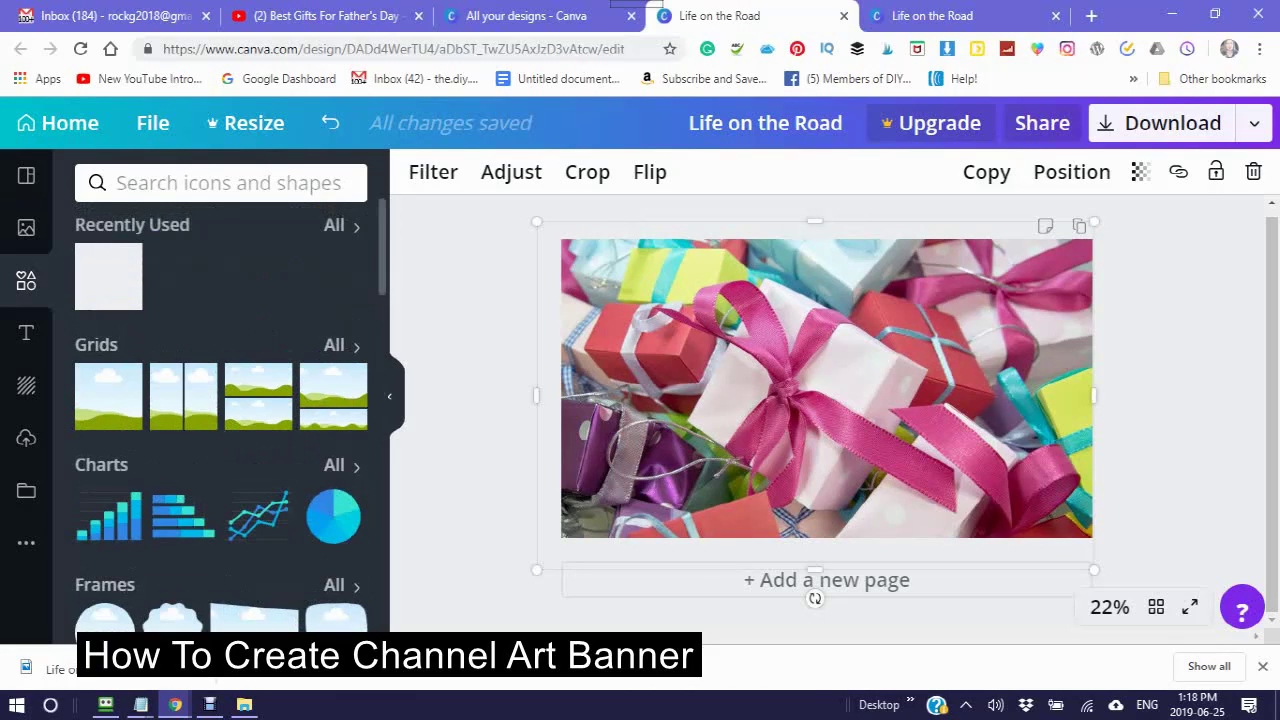
click(108, 276)
drag(826, 286, 826, 328)
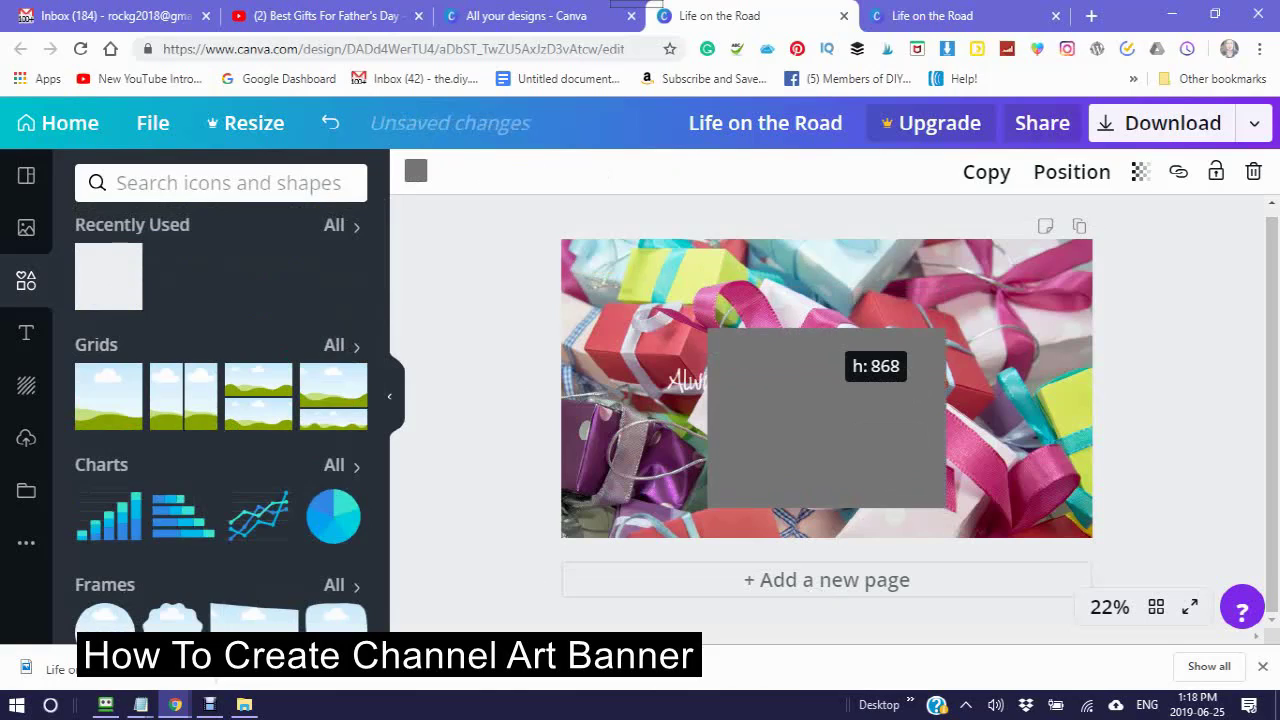
drag(826, 508, 826, 422)
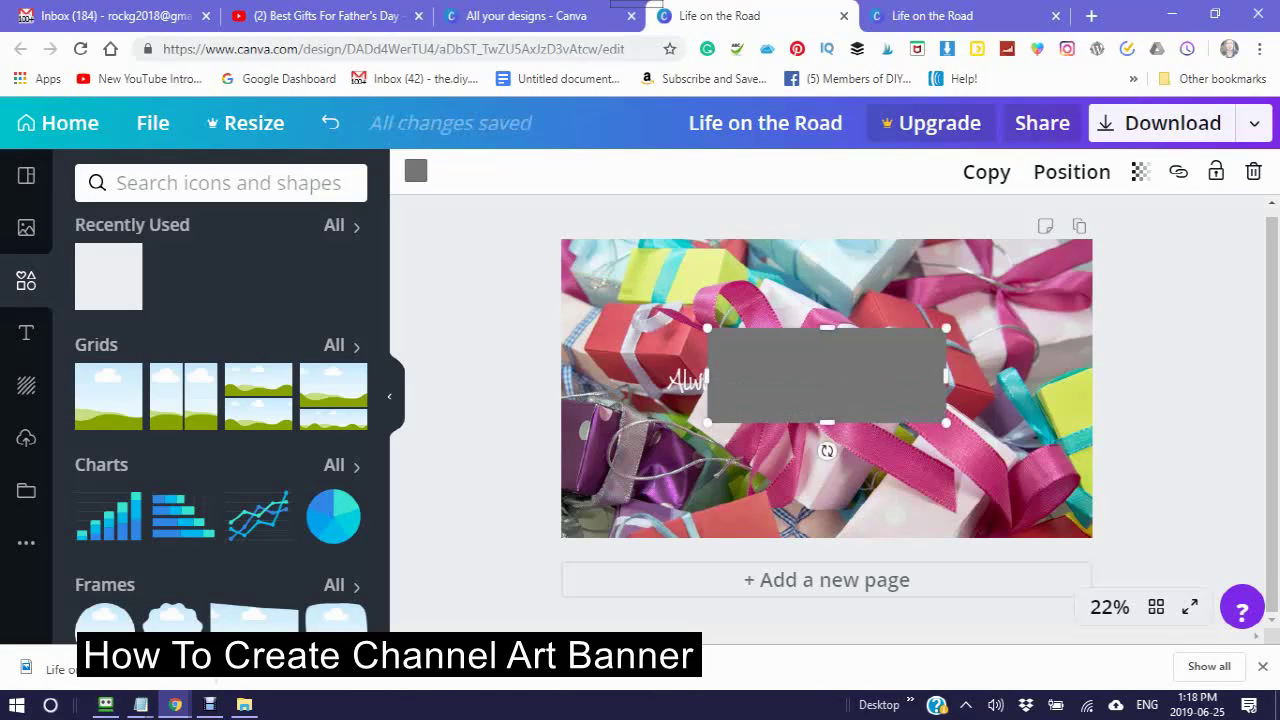
Step: Widen the grey rectangle until it extends past both side edges of the page as a full-width band
drag(946, 375, 1088, 375)
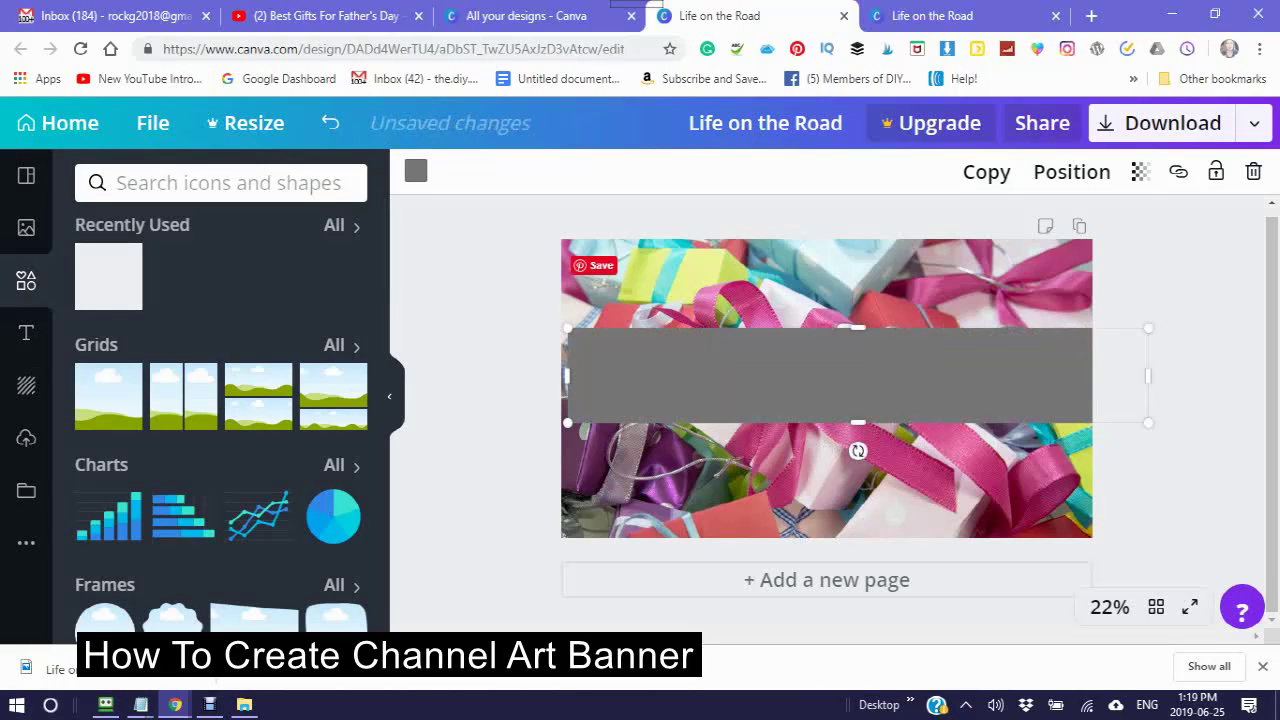
drag(567, 375, 583, 431)
drag(563, 375, 528, 375)
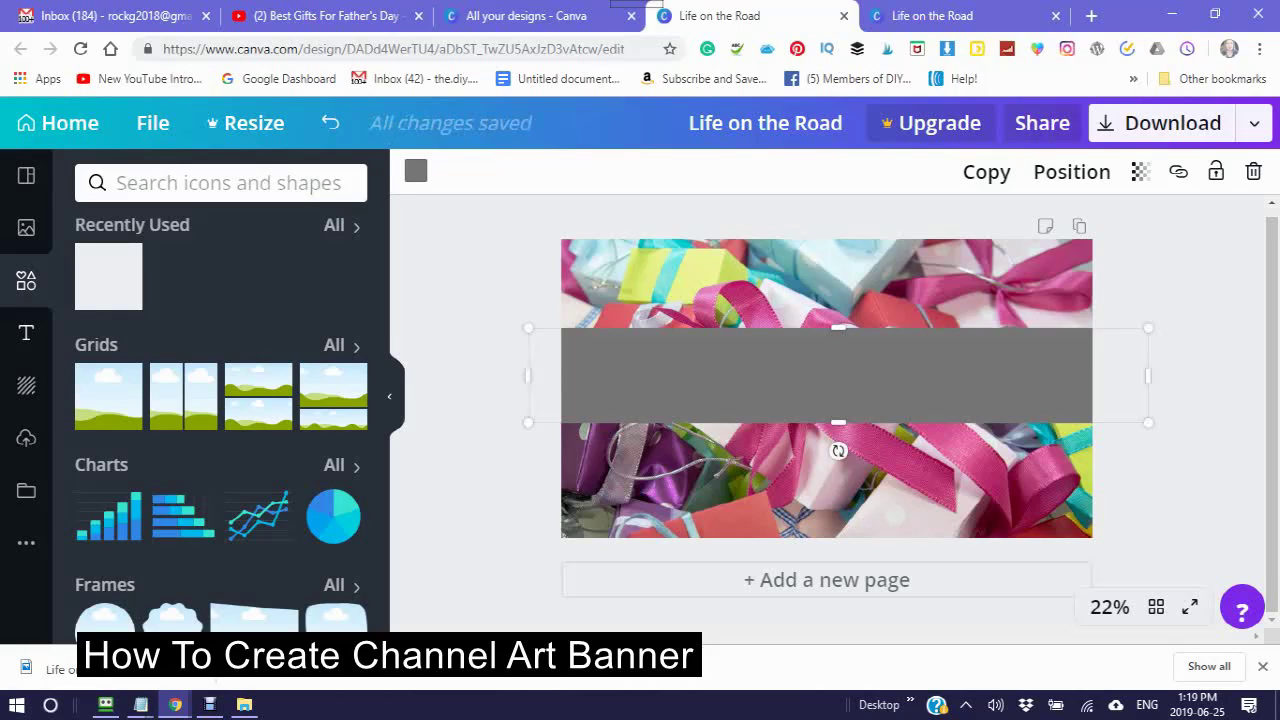
Step: Add a heading on the grey band and replace its placeholder text with "Best Gifts For Fathers Day"
click(26, 333)
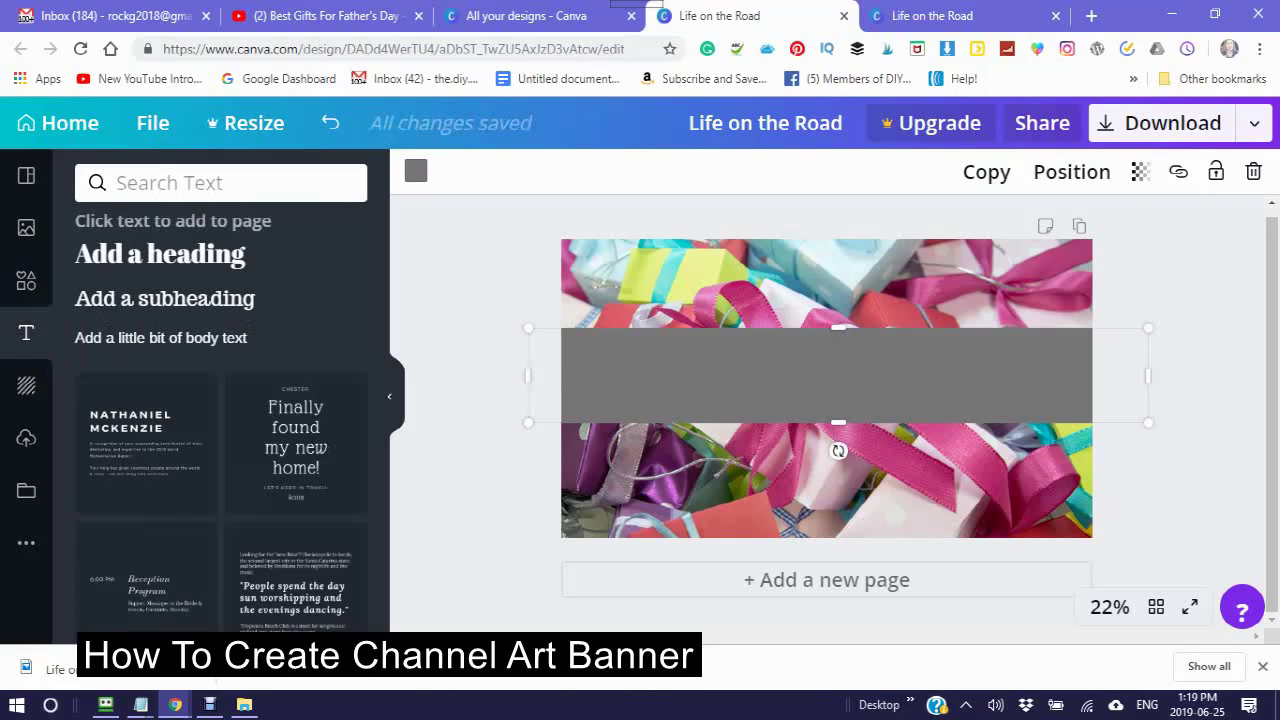
click(160, 253)
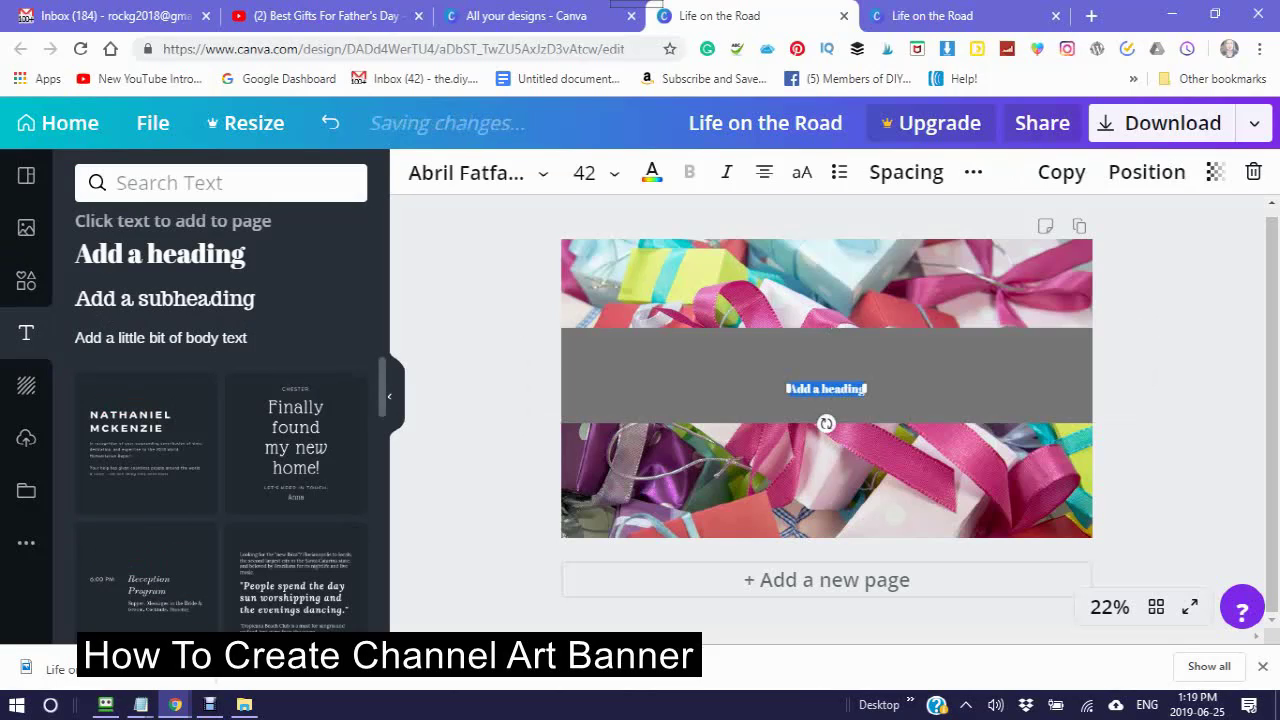
scroll(145, 580, down, 3)
scroll(220, 495, down, 2)
scroll(220, 495, down, 3)
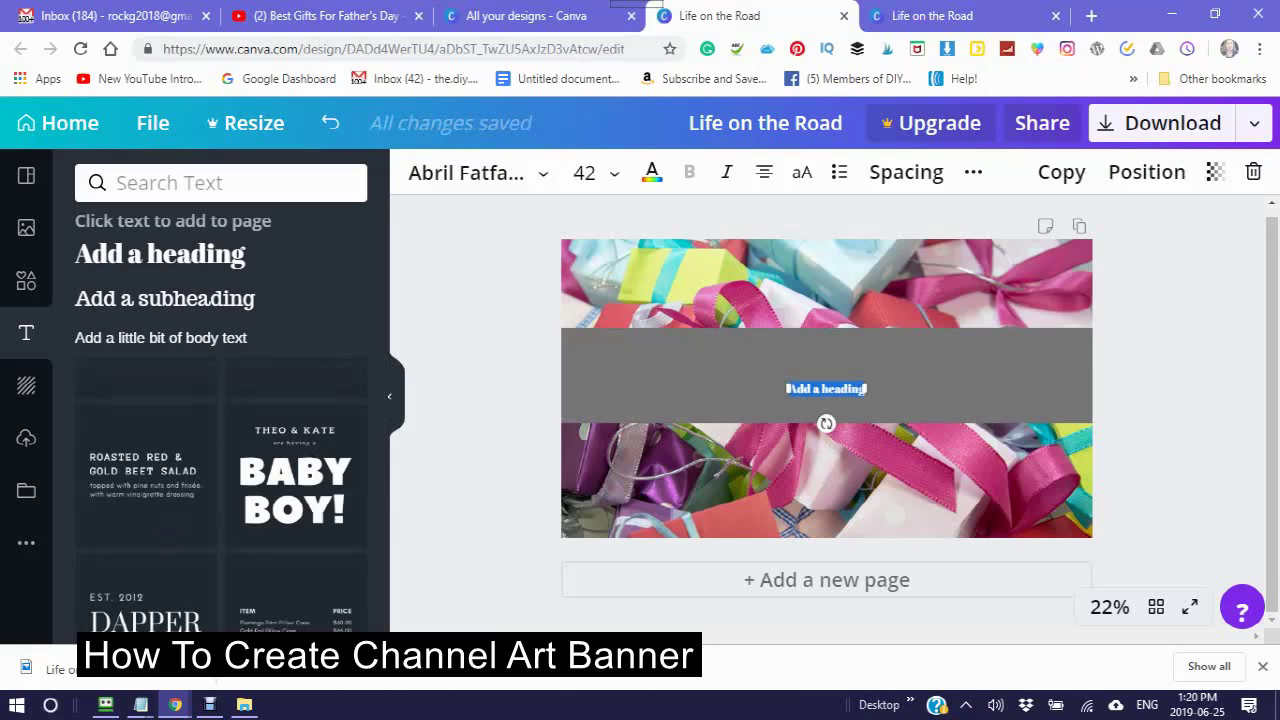
right_click(822, 388)
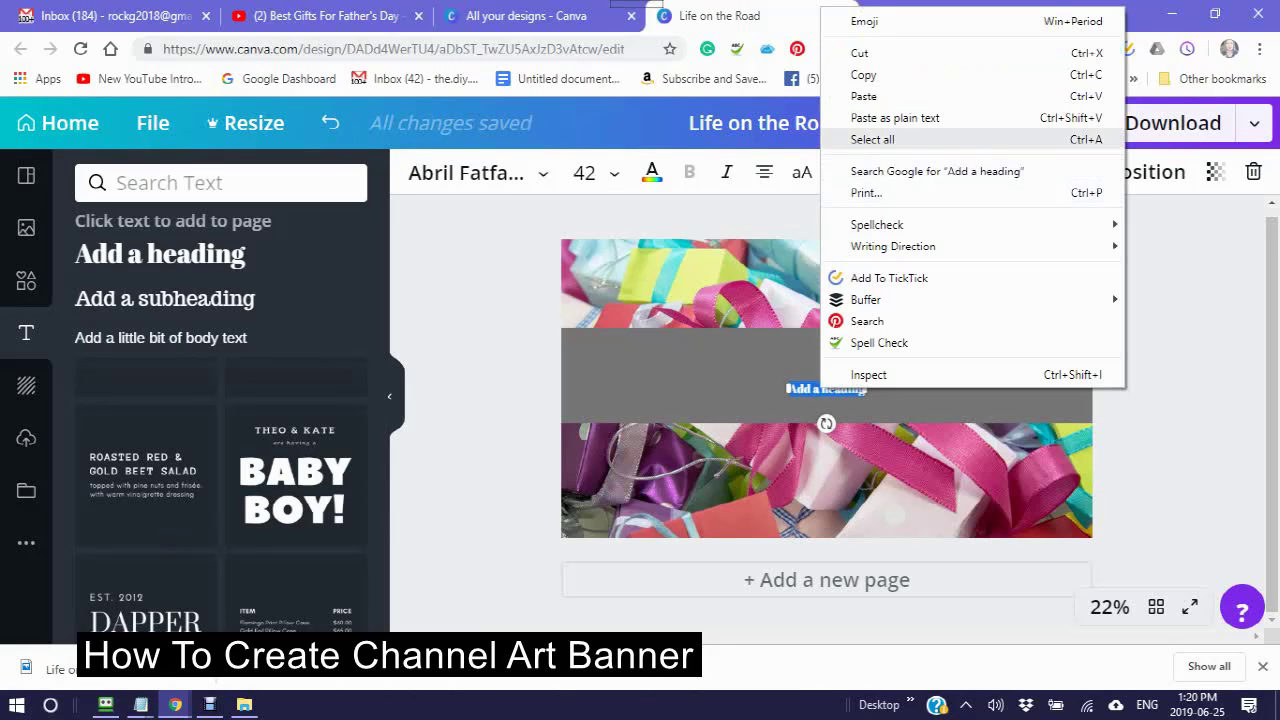
click(872, 139)
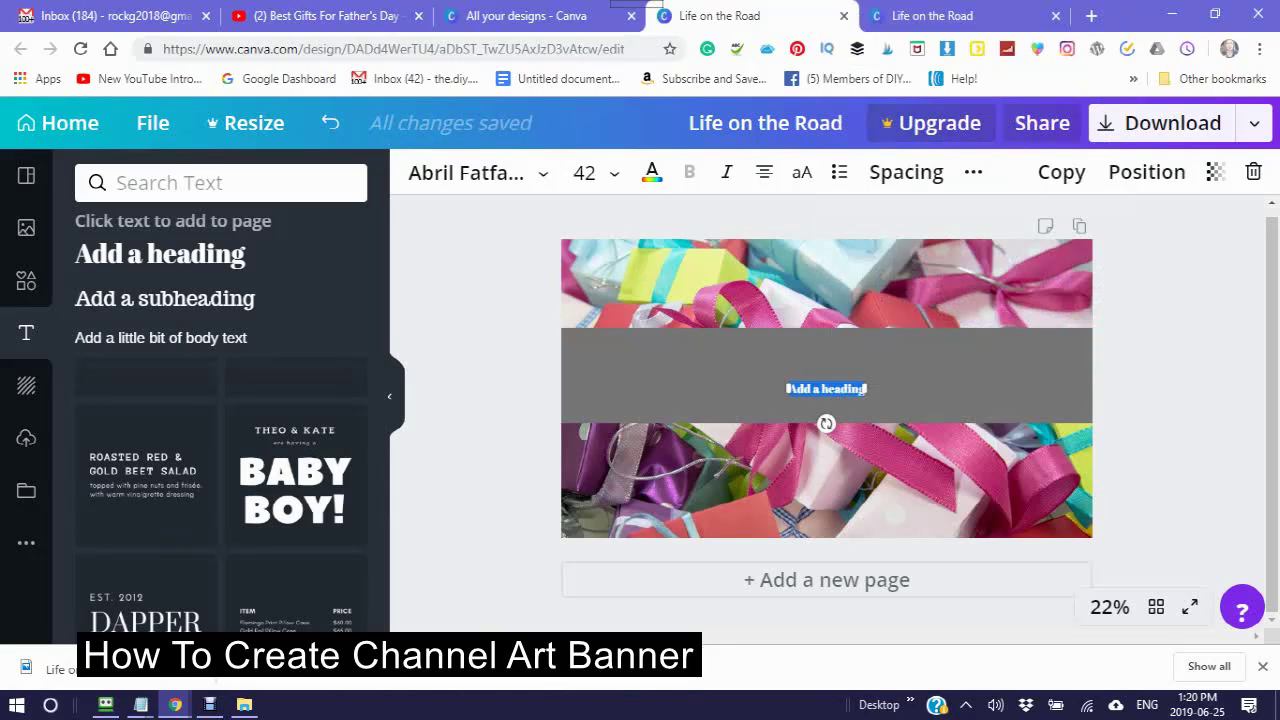
key(BackSpace)
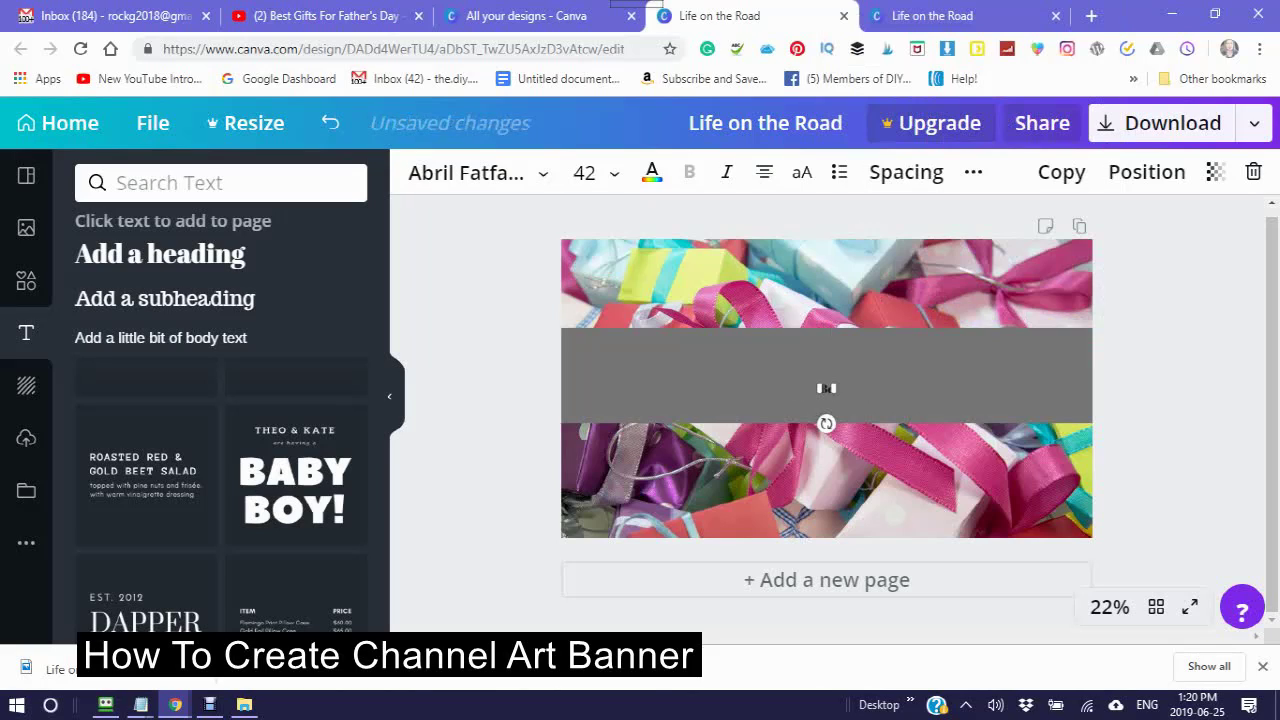
text(Best Gifts For Fathers Day)
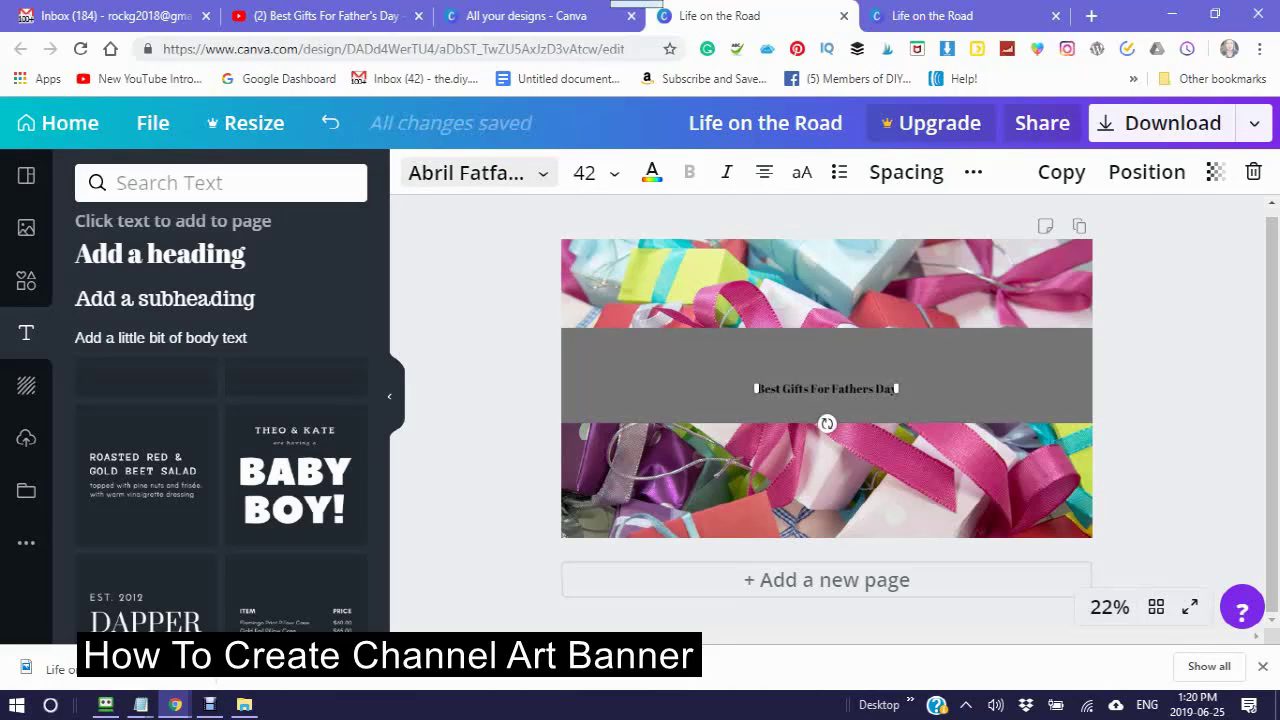
Step: Change the heading's font to Adigiana Toybox
click(466, 172)
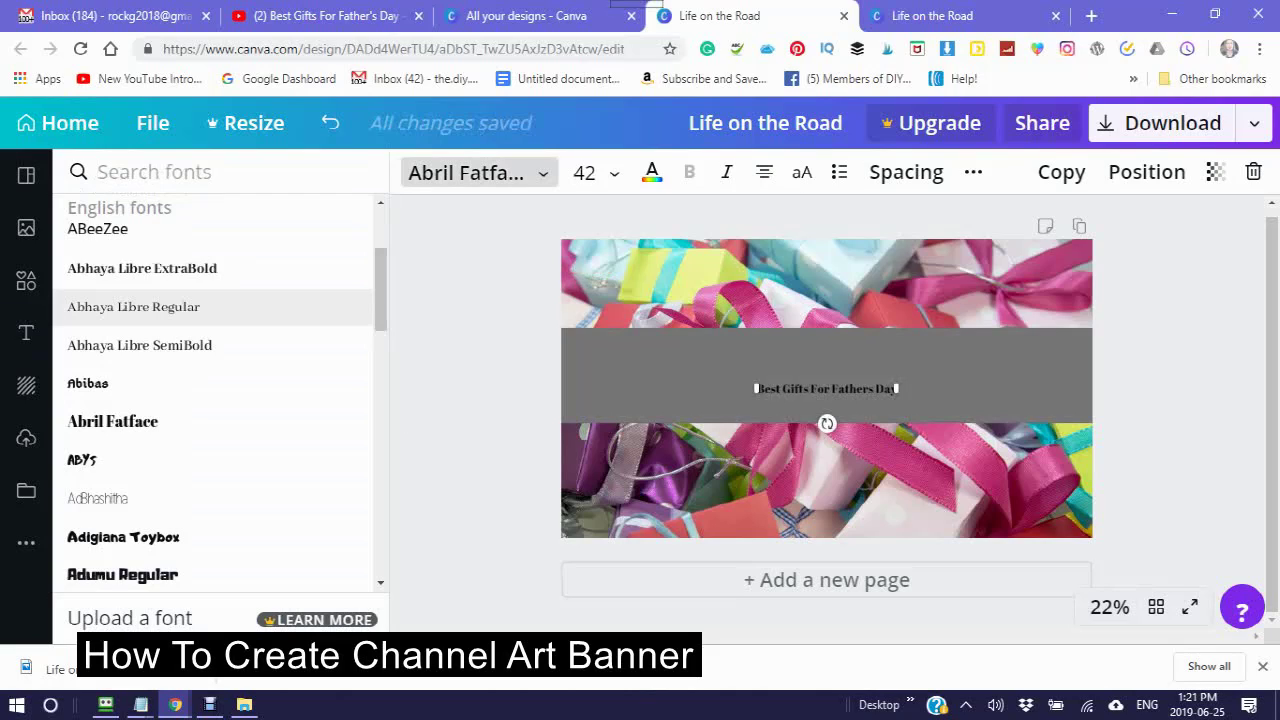
scroll(130, 545, down, 5)
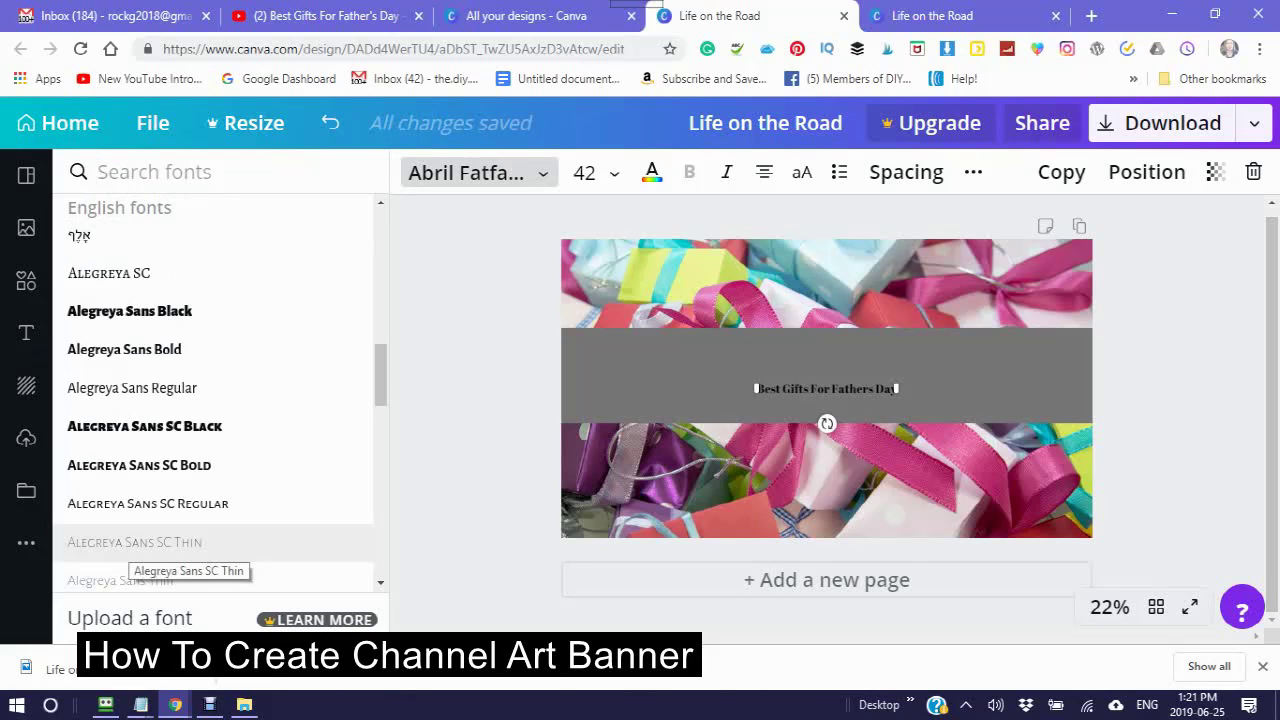
scroll(130, 470, up, 4)
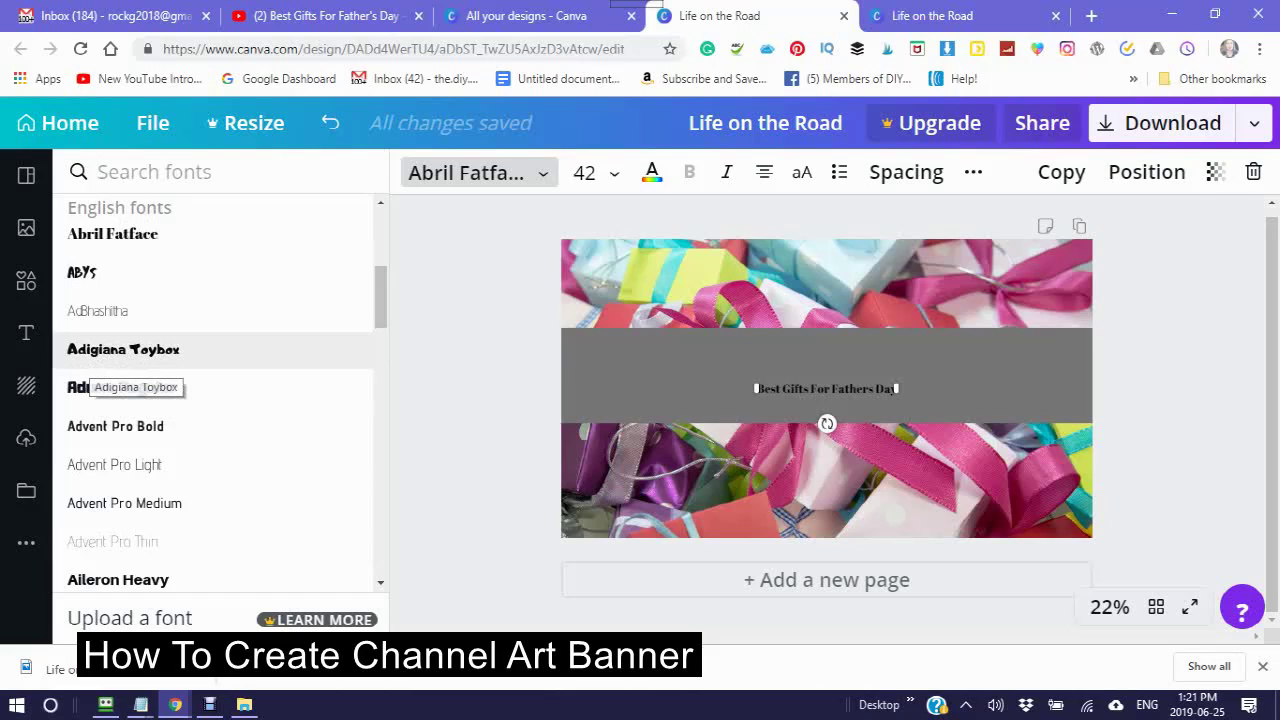
click(123, 352)
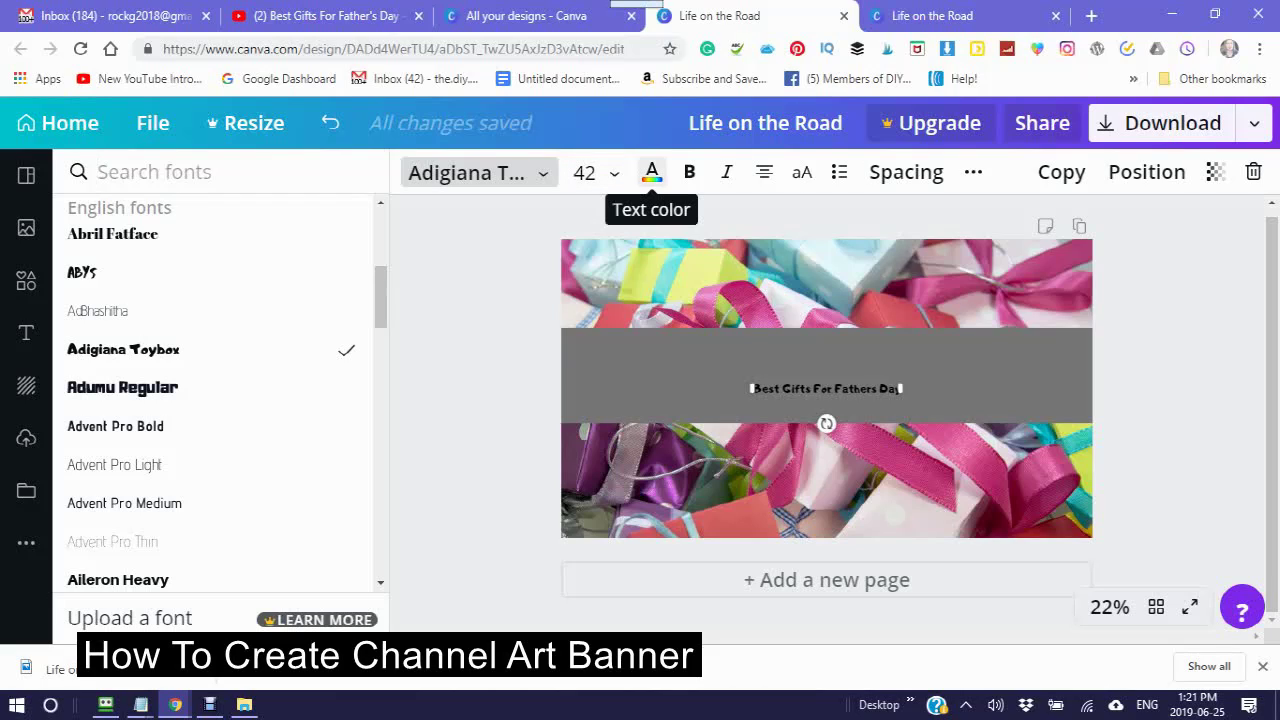
Step: Give the heading a custom text colour, trying yellow #e1c010 and settling on bright green #10e11f
click(651, 172)
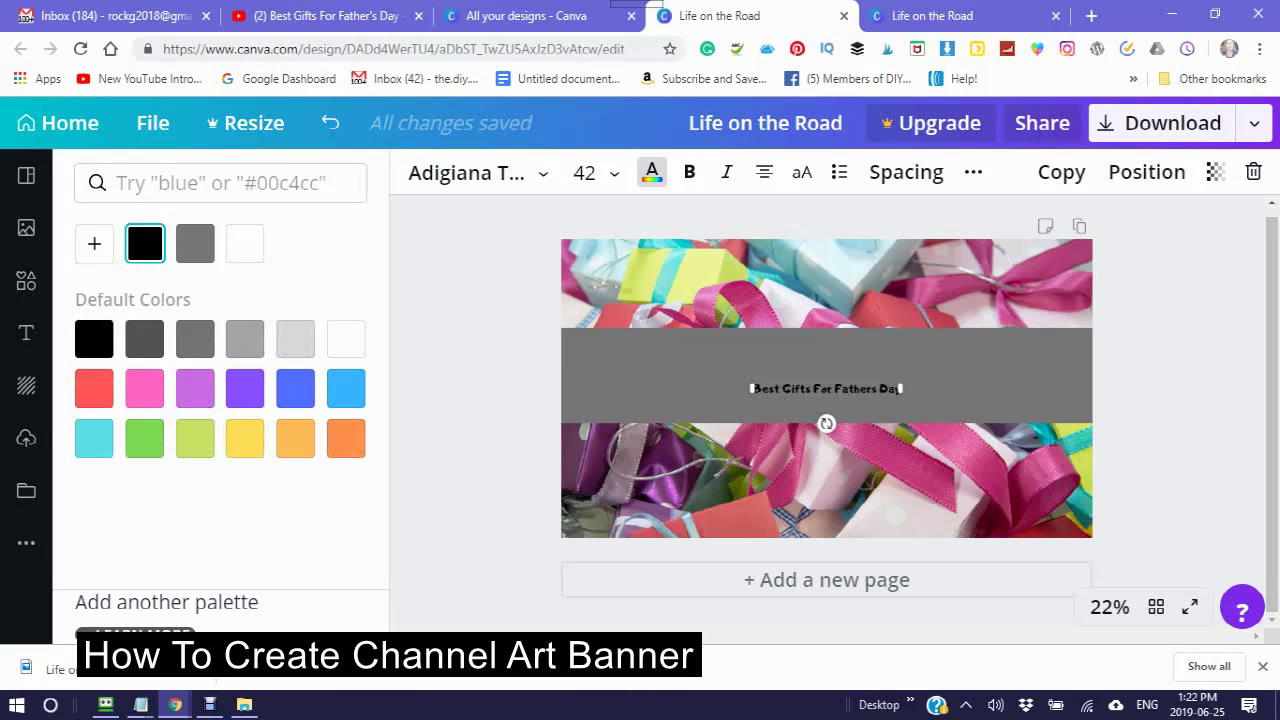
click(94, 243)
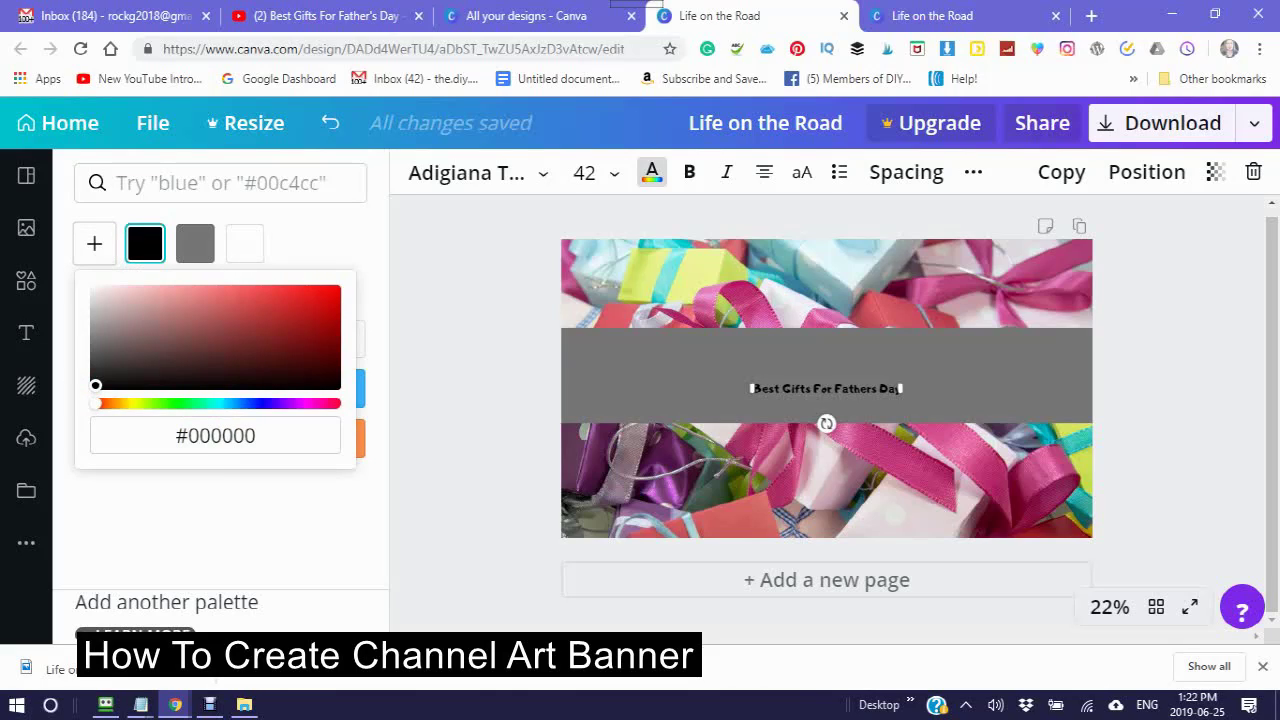
click(134, 403)
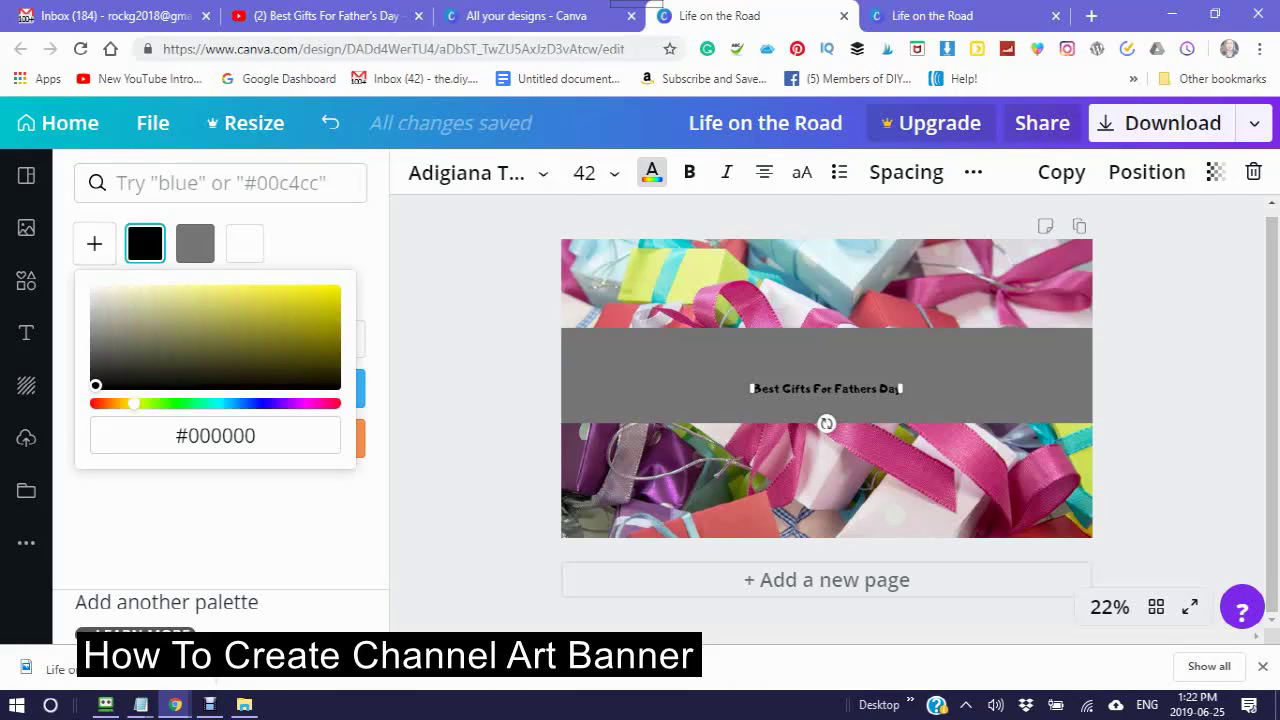
drag(133, 403, 129, 403)
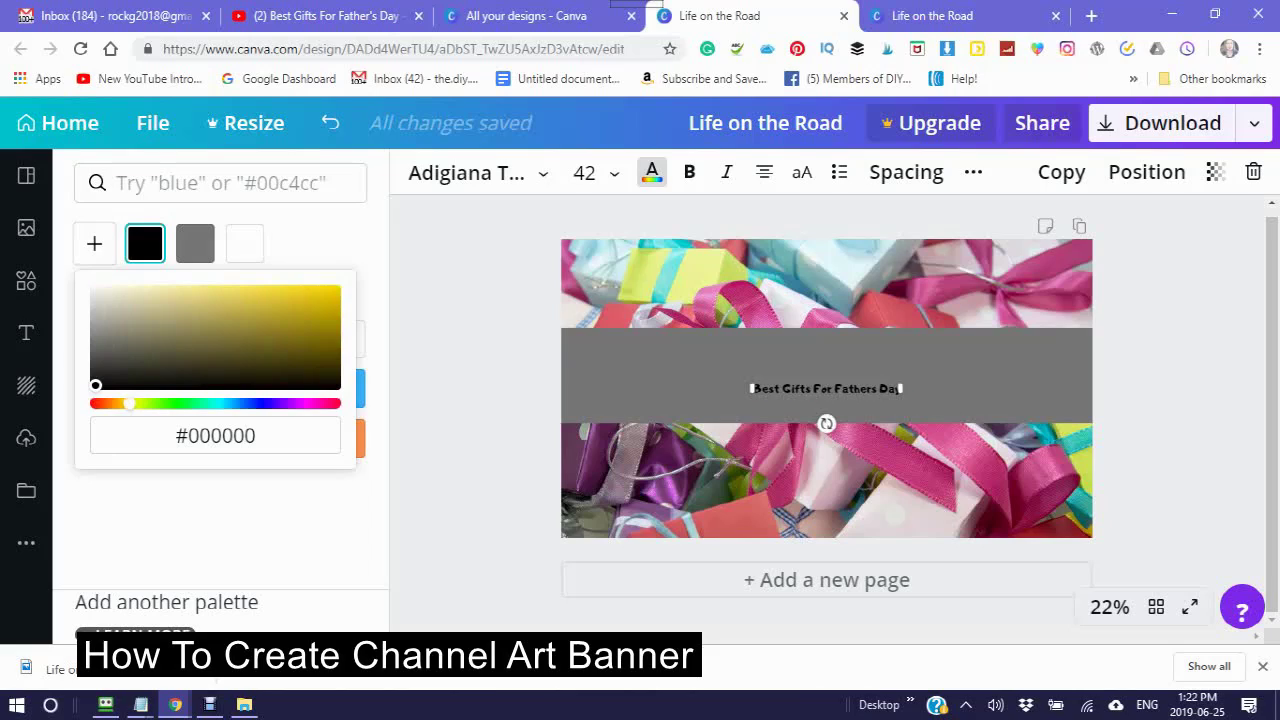
click(320, 300)
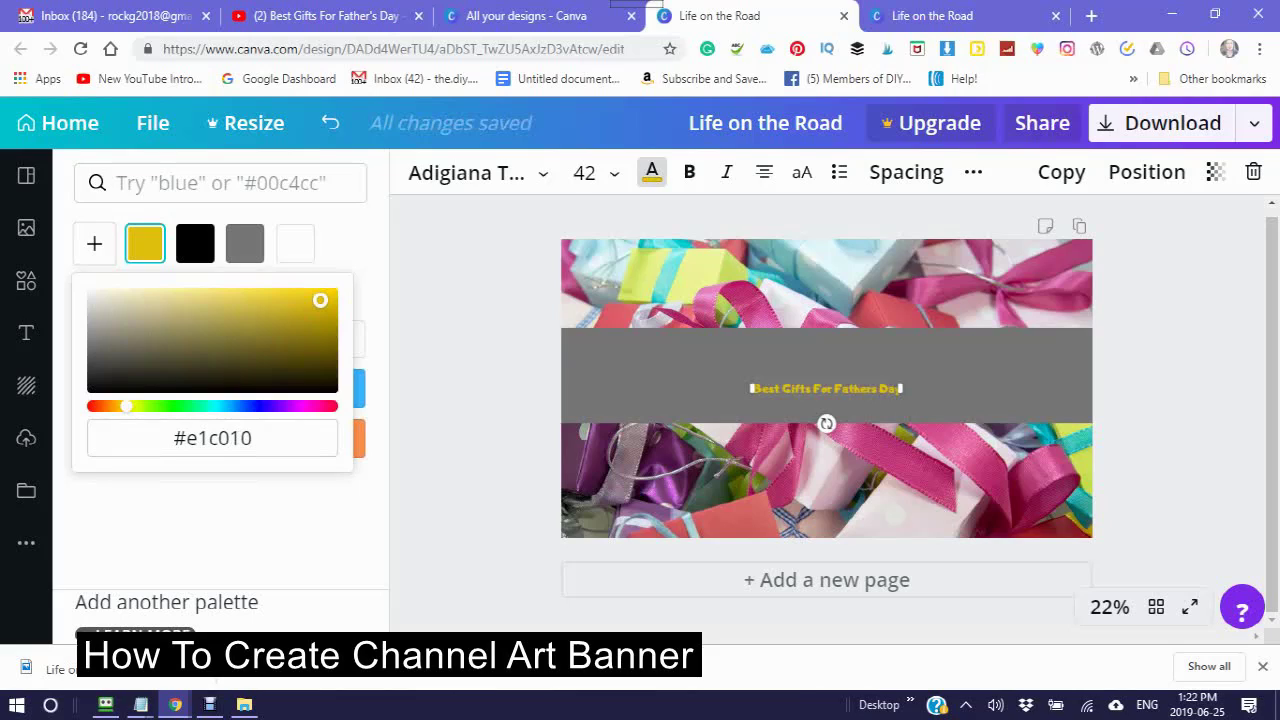
click(175, 406)
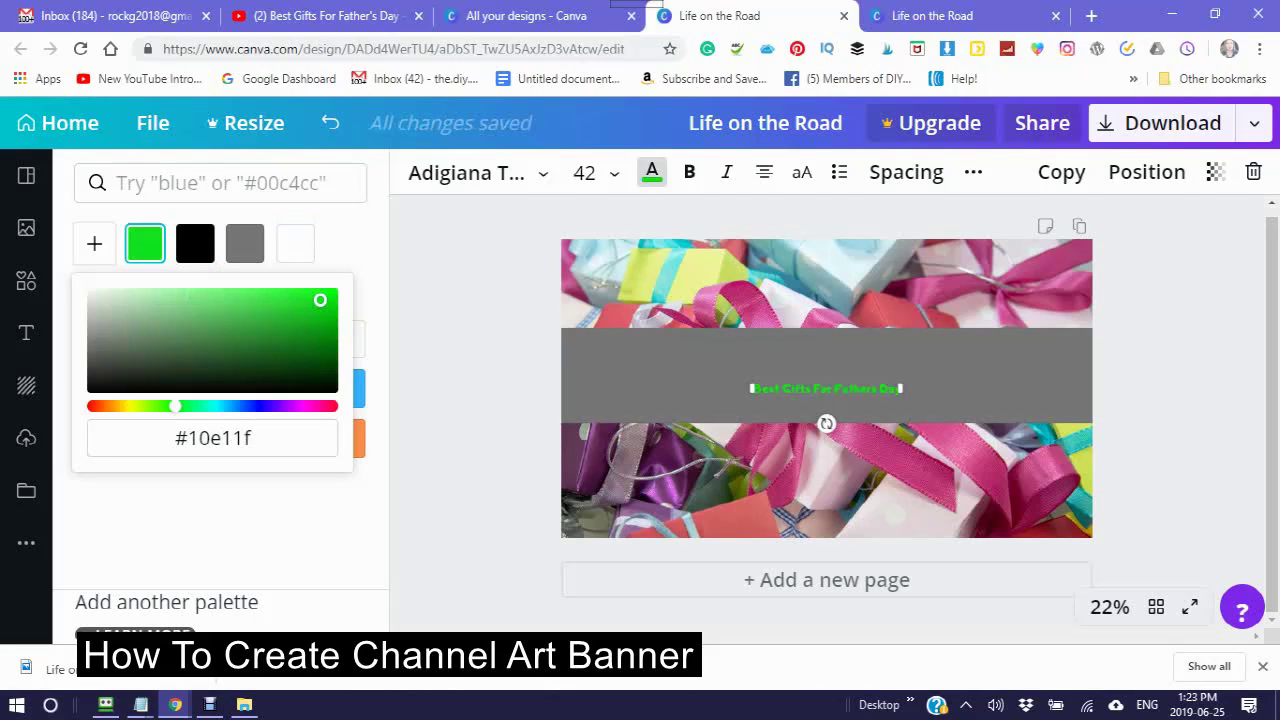
Step: Change the heading's custom text colour to purple #8c10e1
drag(175, 406, 276, 406)
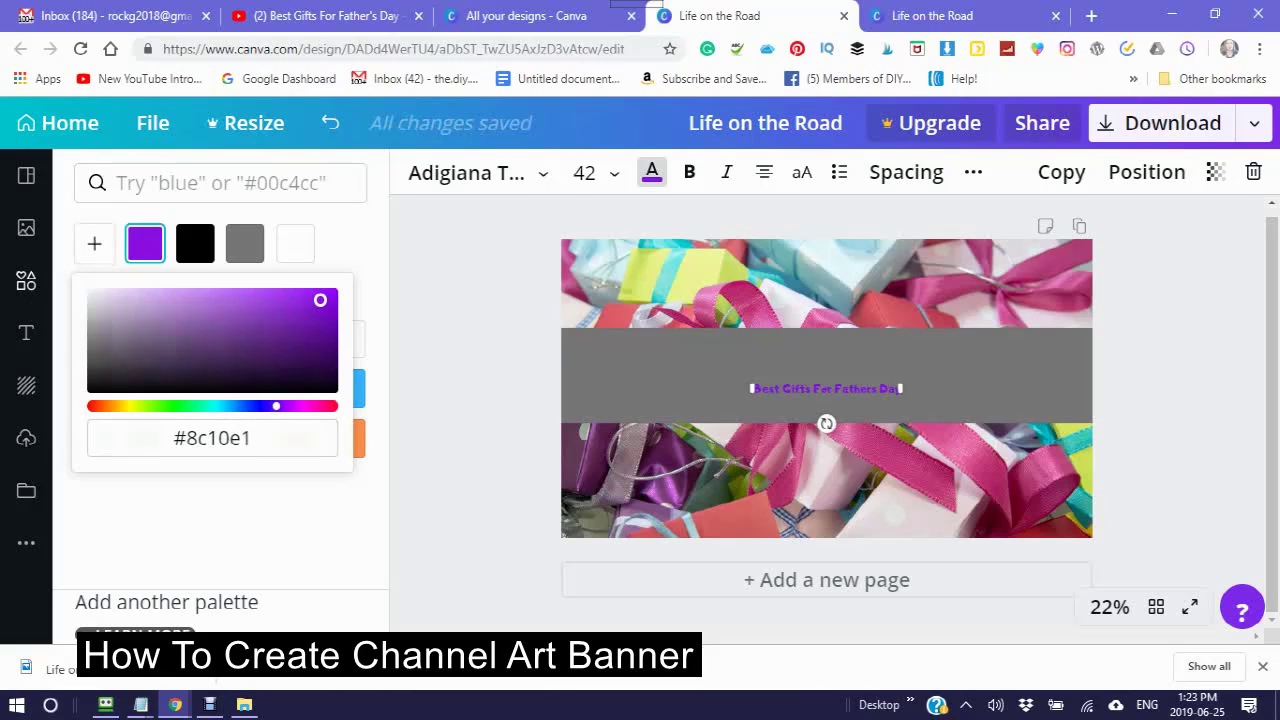
Step: Look through the elements library's categories, from grids, charts, frames and shapes to lines, illustrations, icons and social media graphics
click(26, 280)
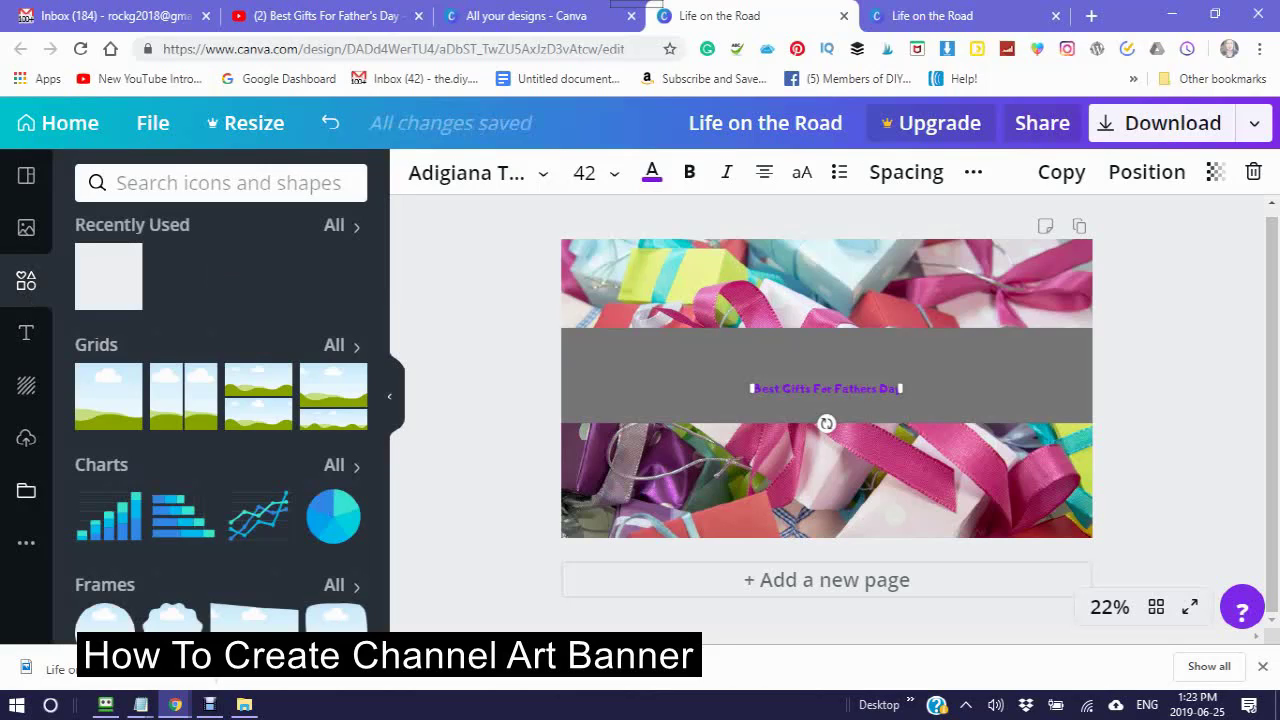
scroll(220, 400, down, 2)
mouse_move(175, 505)
scroll(180, 450, down, 9)
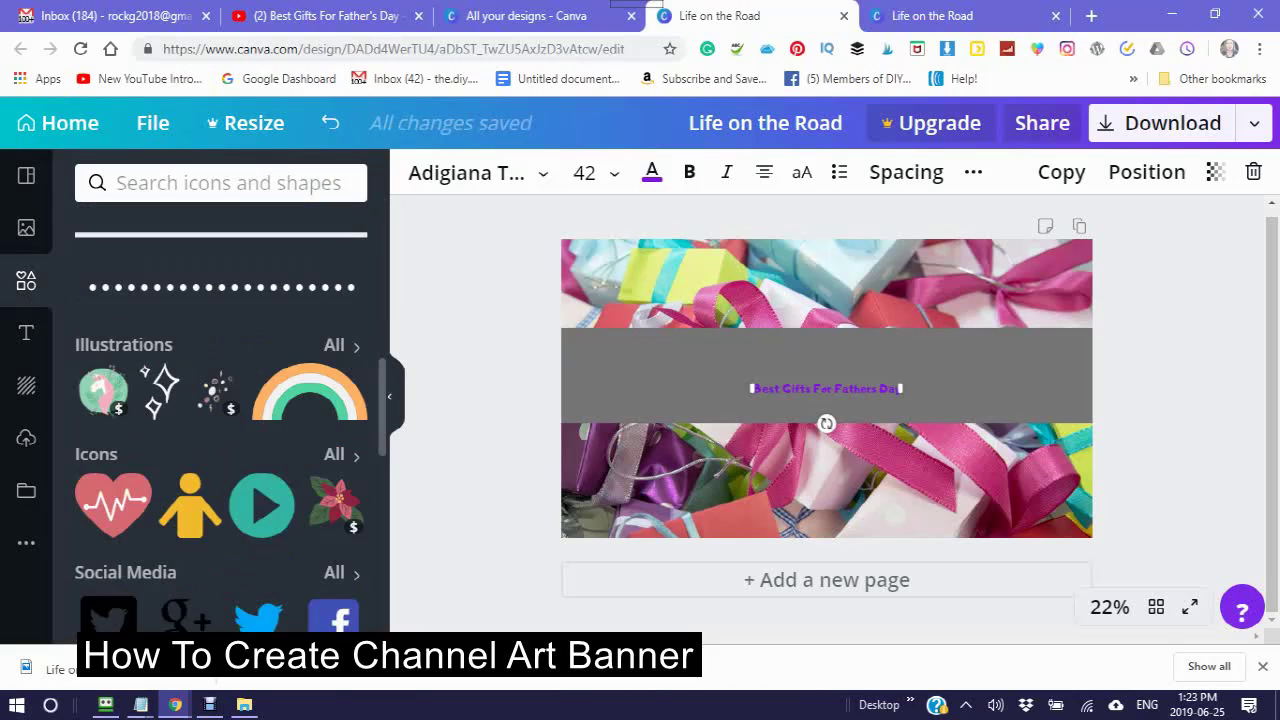
scroll(220, 420, up, 5)
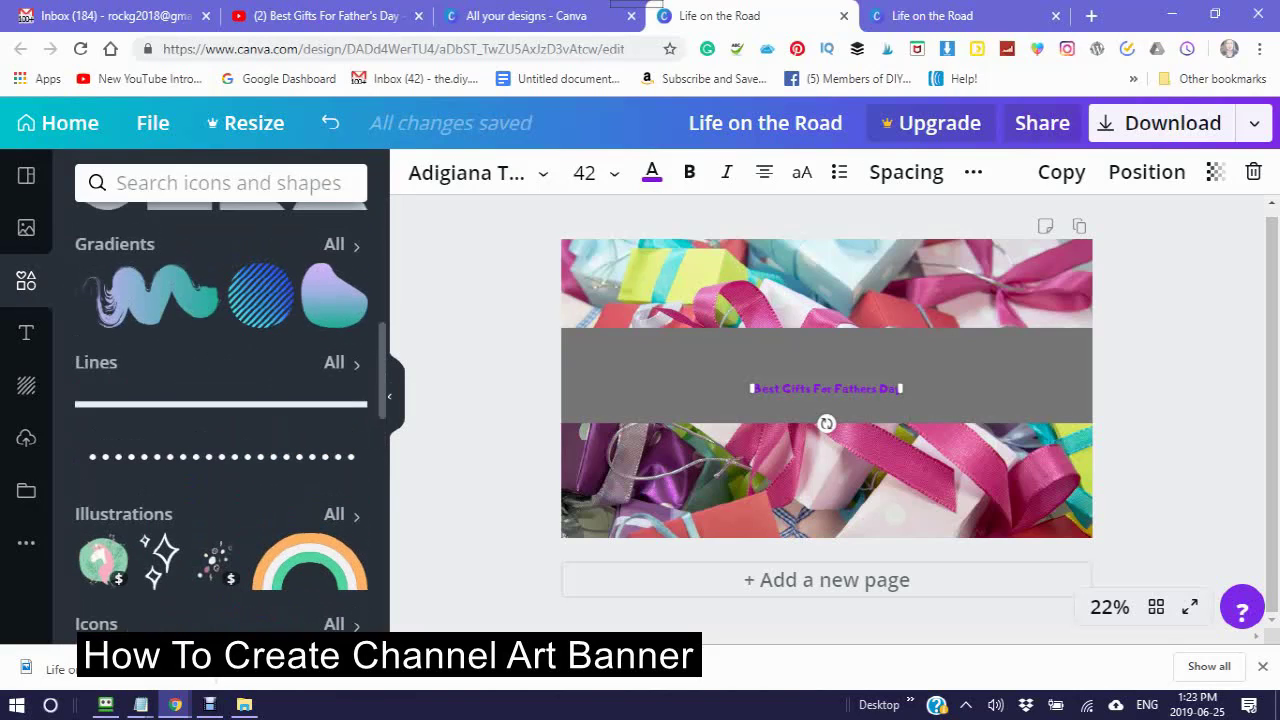
scroll(120, 480, down, 3)
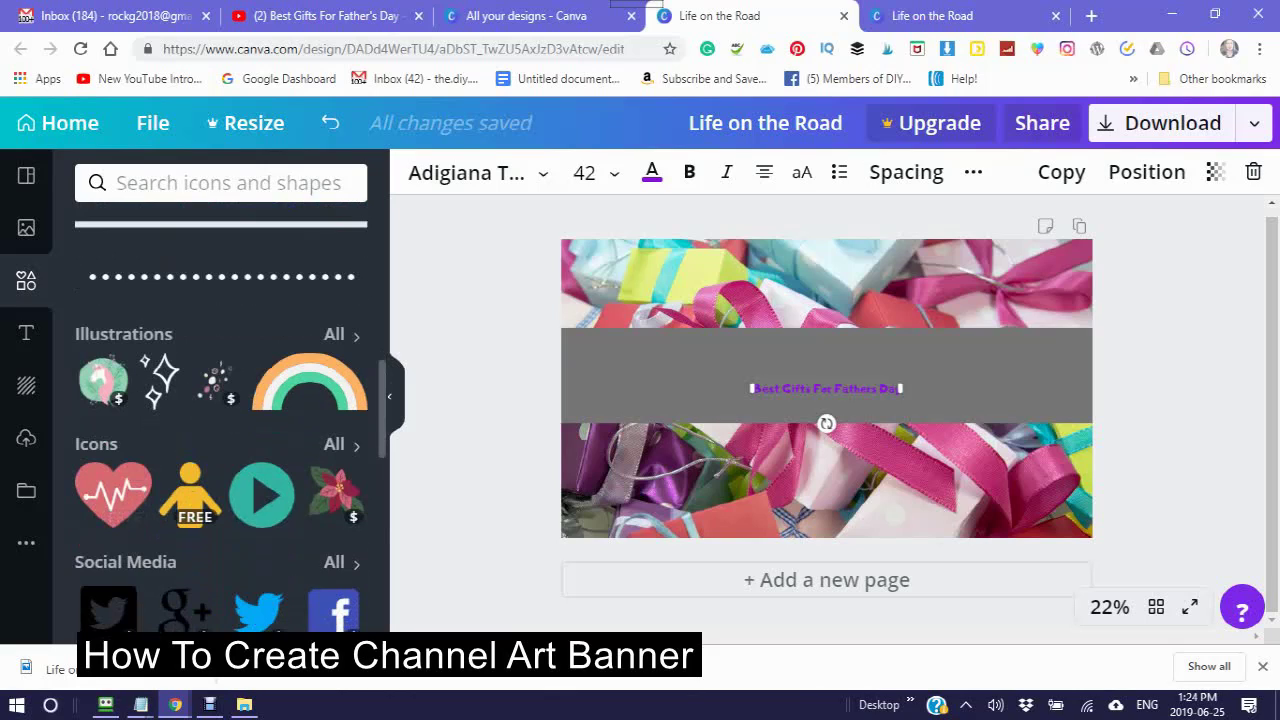
scroll(220, 420, down, 5)
scroll(220, 420, up, 3)
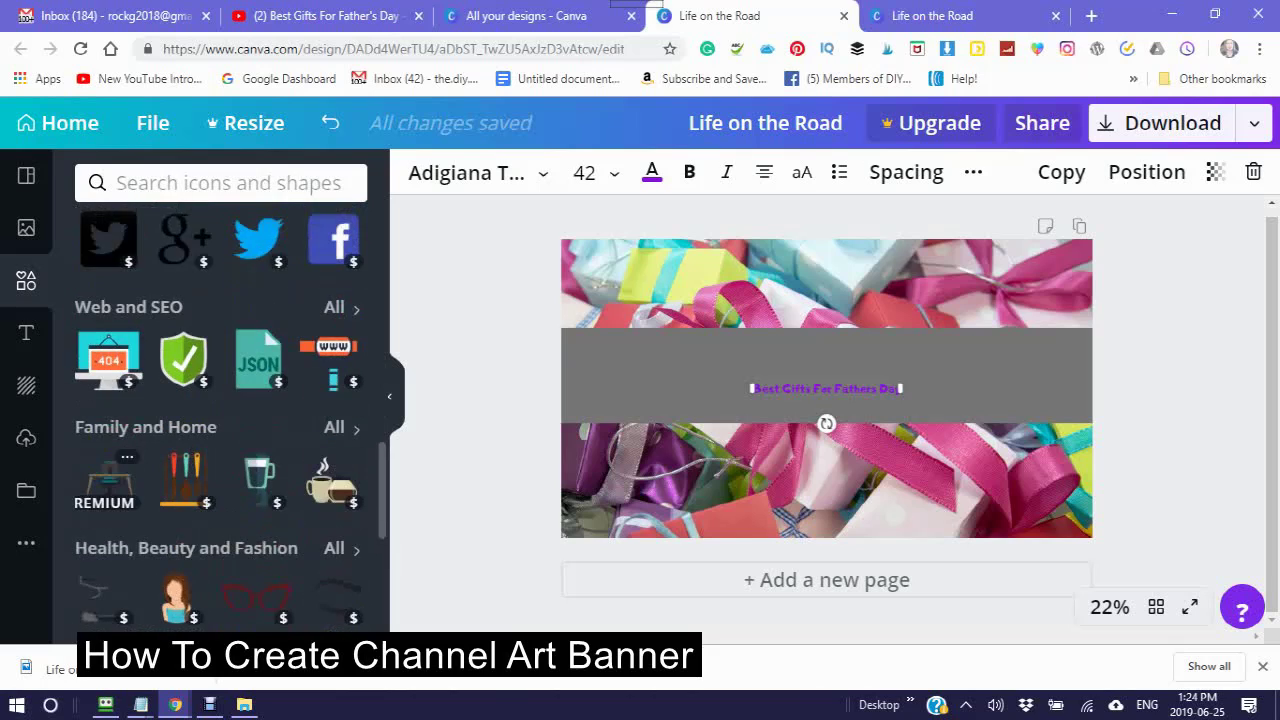
scroll(220, 420, up, 8)
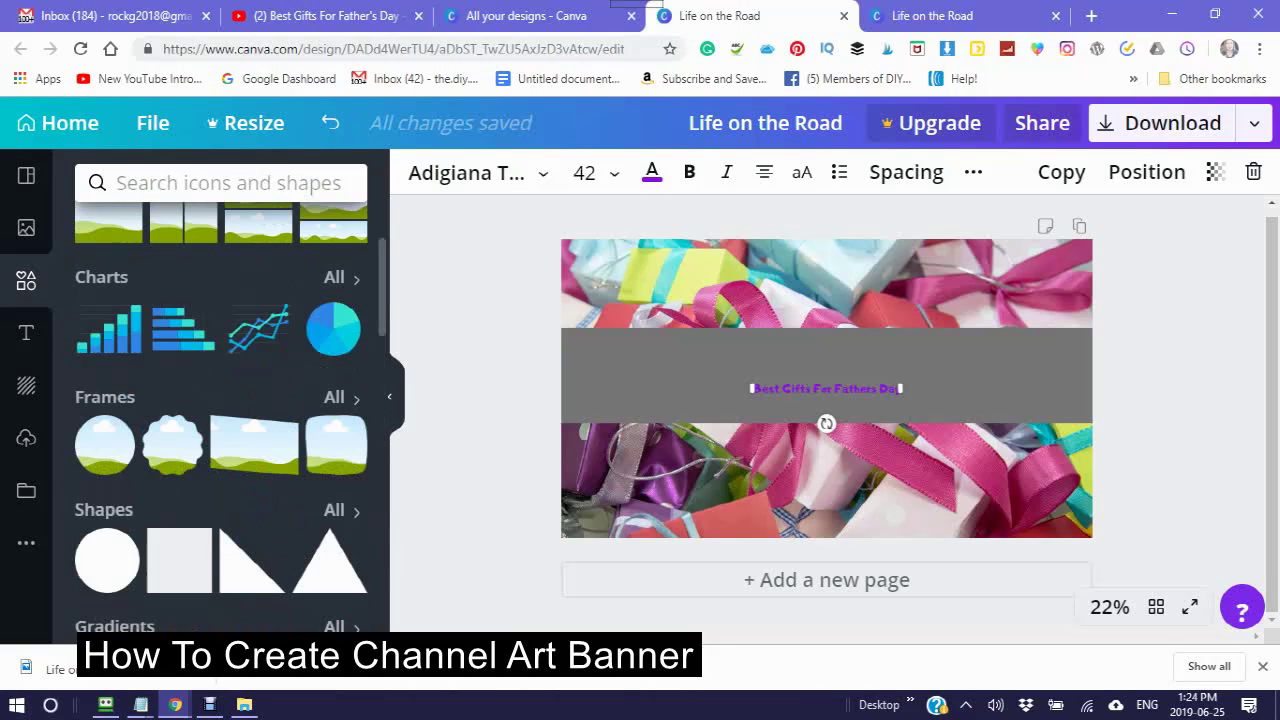
scroll(220, 420, down, 3)
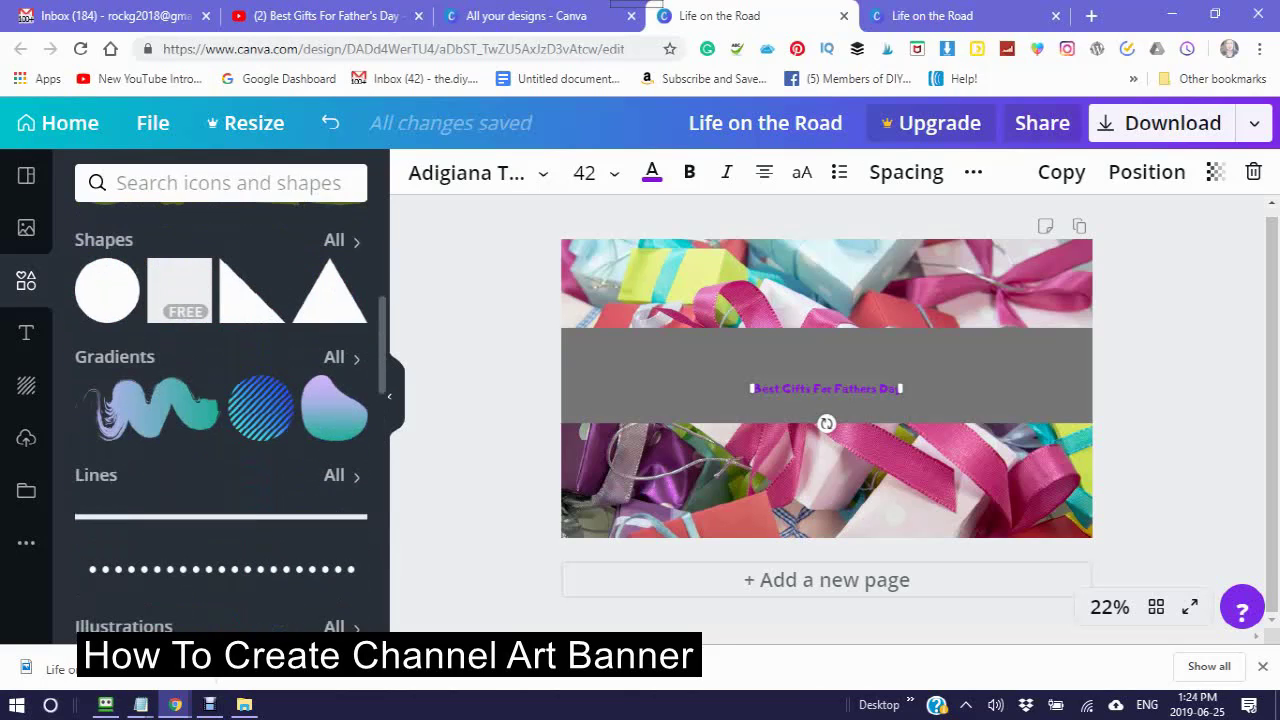
scroll(220, 420, down, 2)
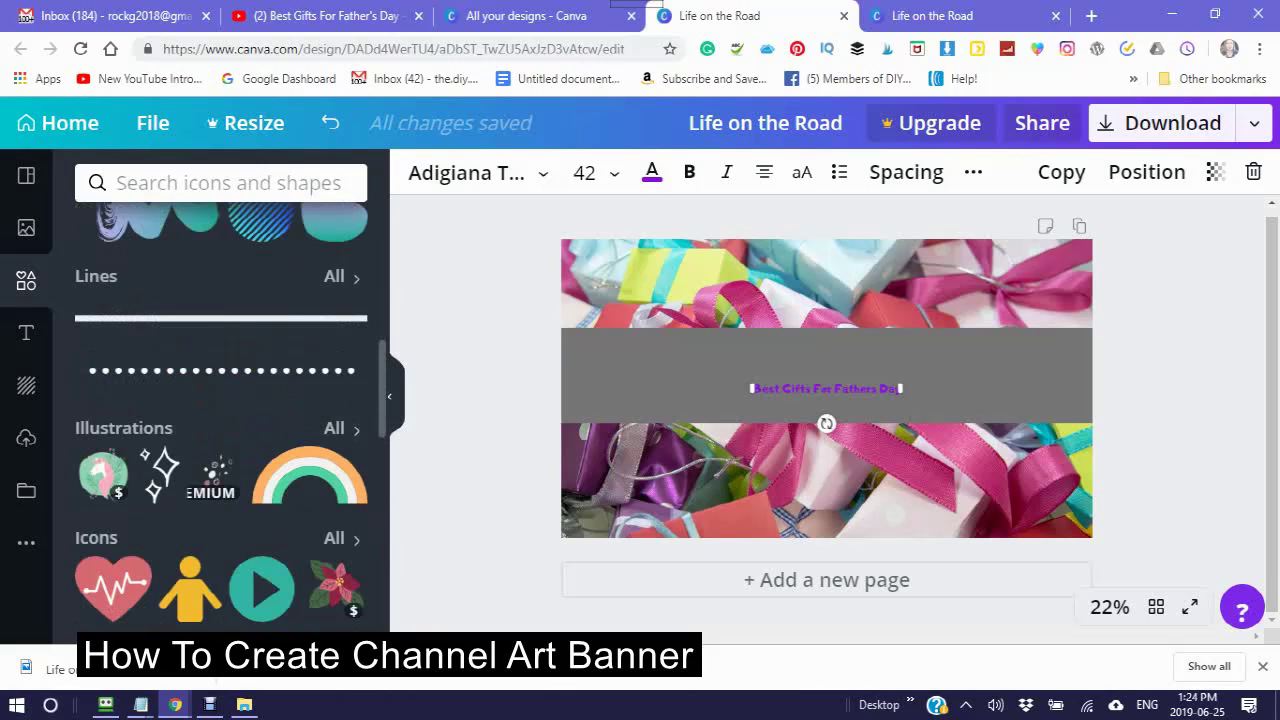
scroll(105, 470, down, 4)
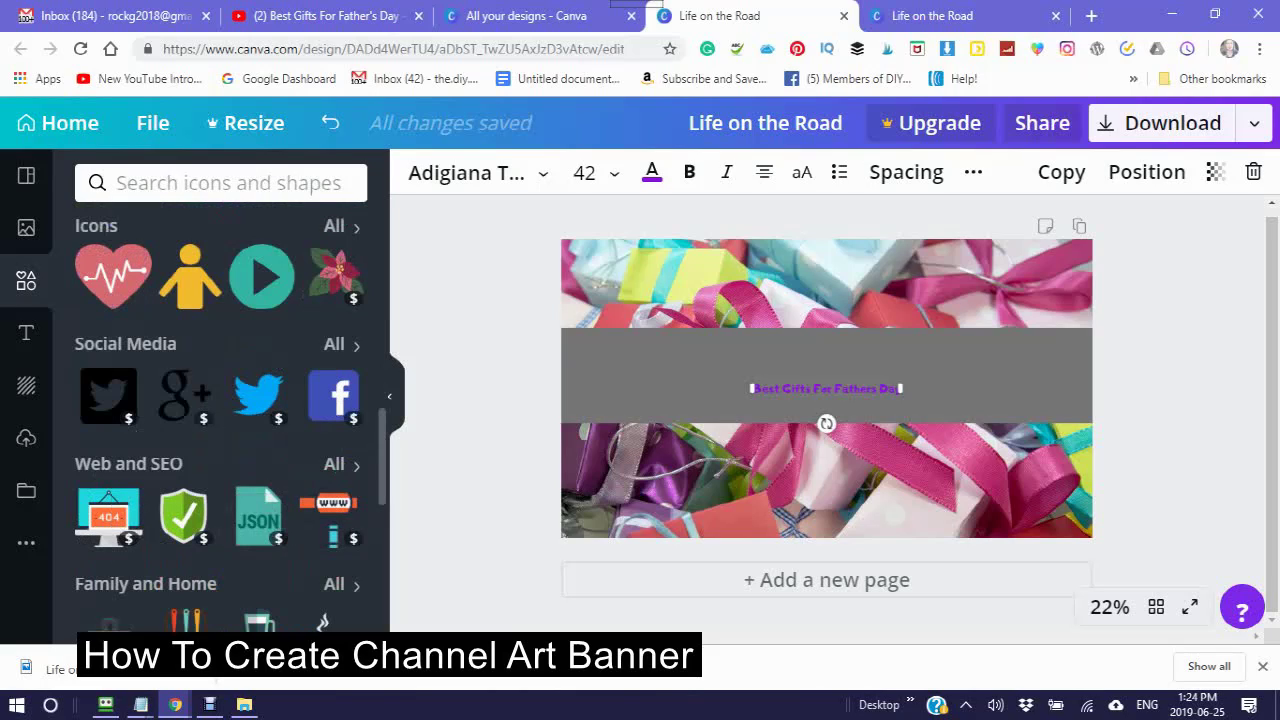
scroll(220, 420, up, 5)
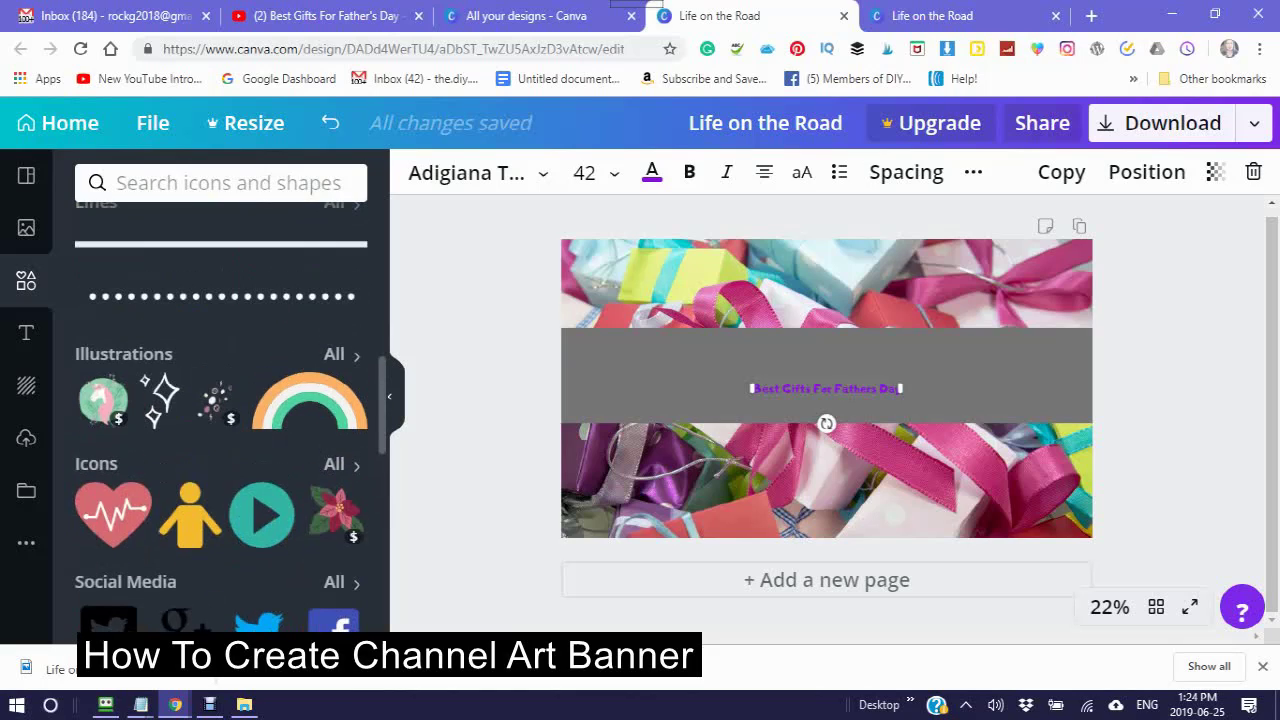
scroll(220, 420, up, 3)
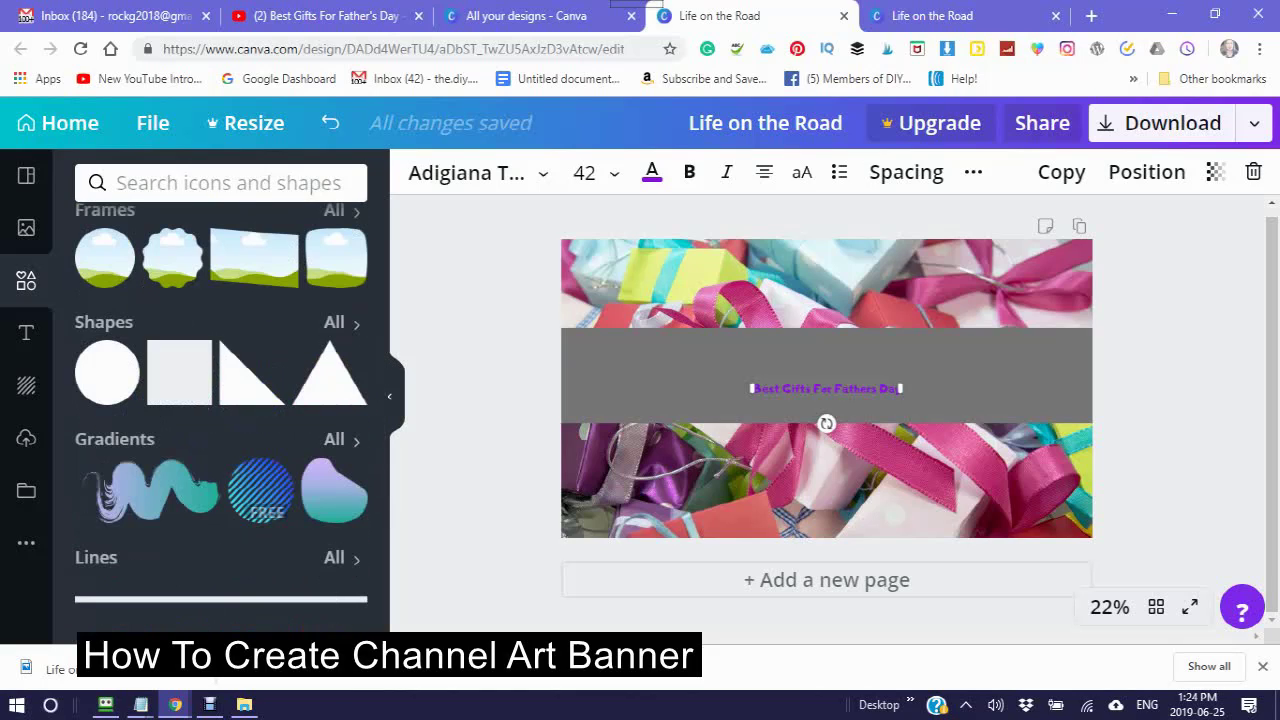
scroll(110, 400, up, 1)
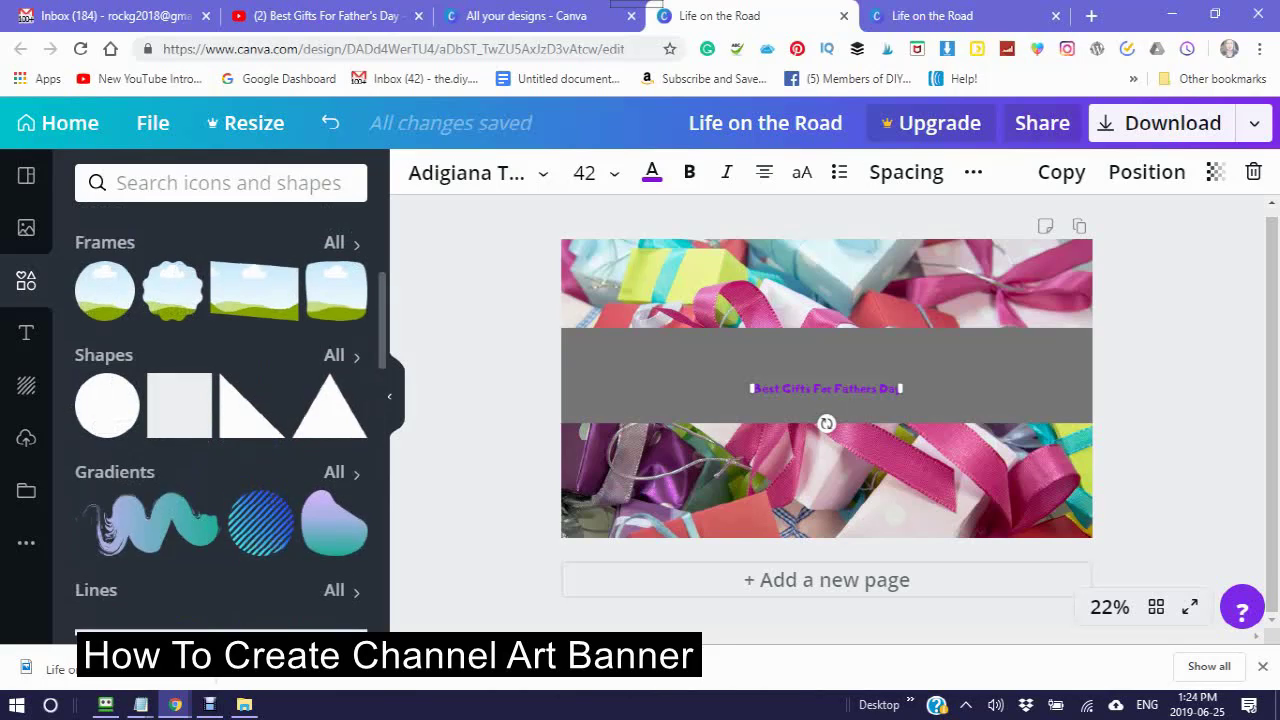
scroll(220, 420, up, 5)
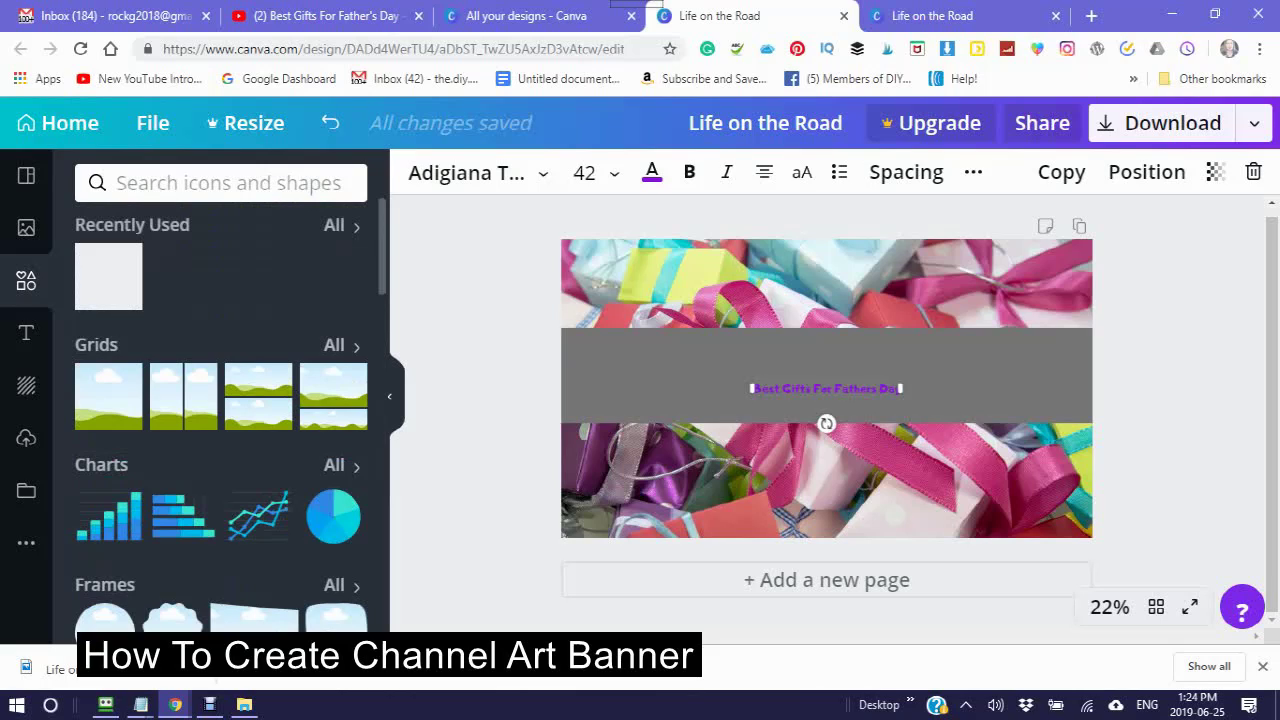
scroll(220, 400, down, 5)
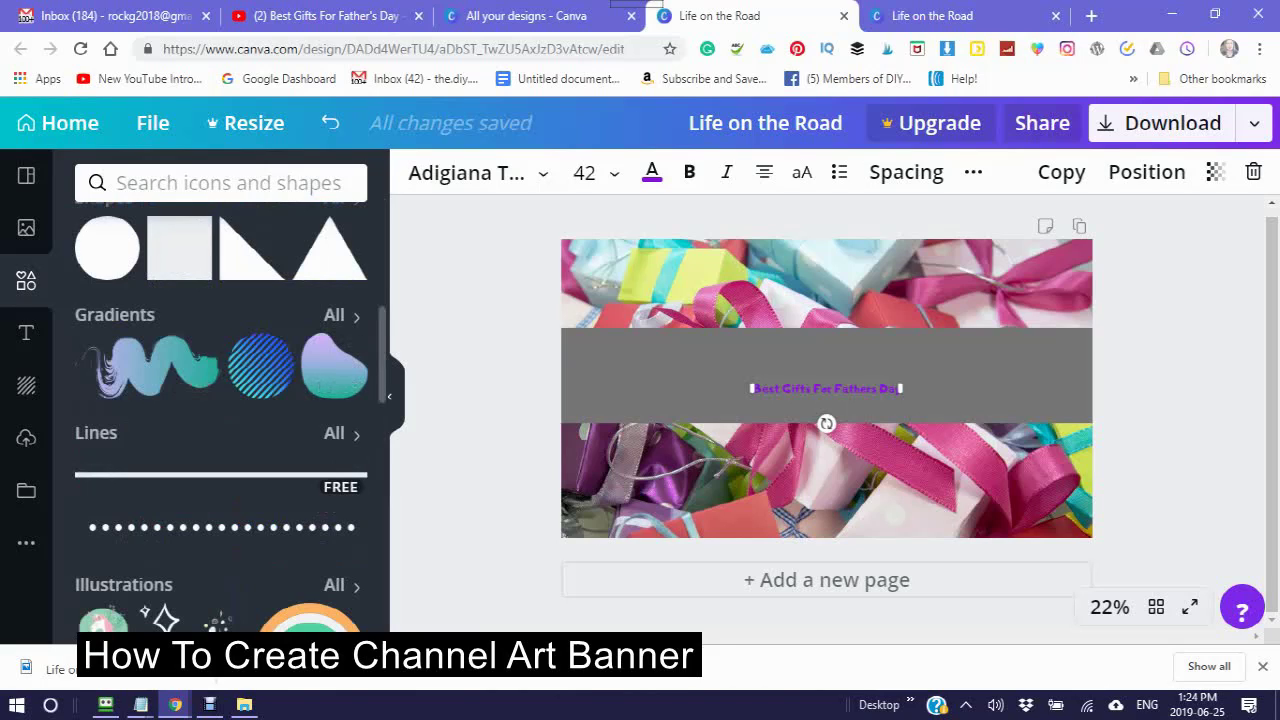
scroll(230, 450, down, 3)
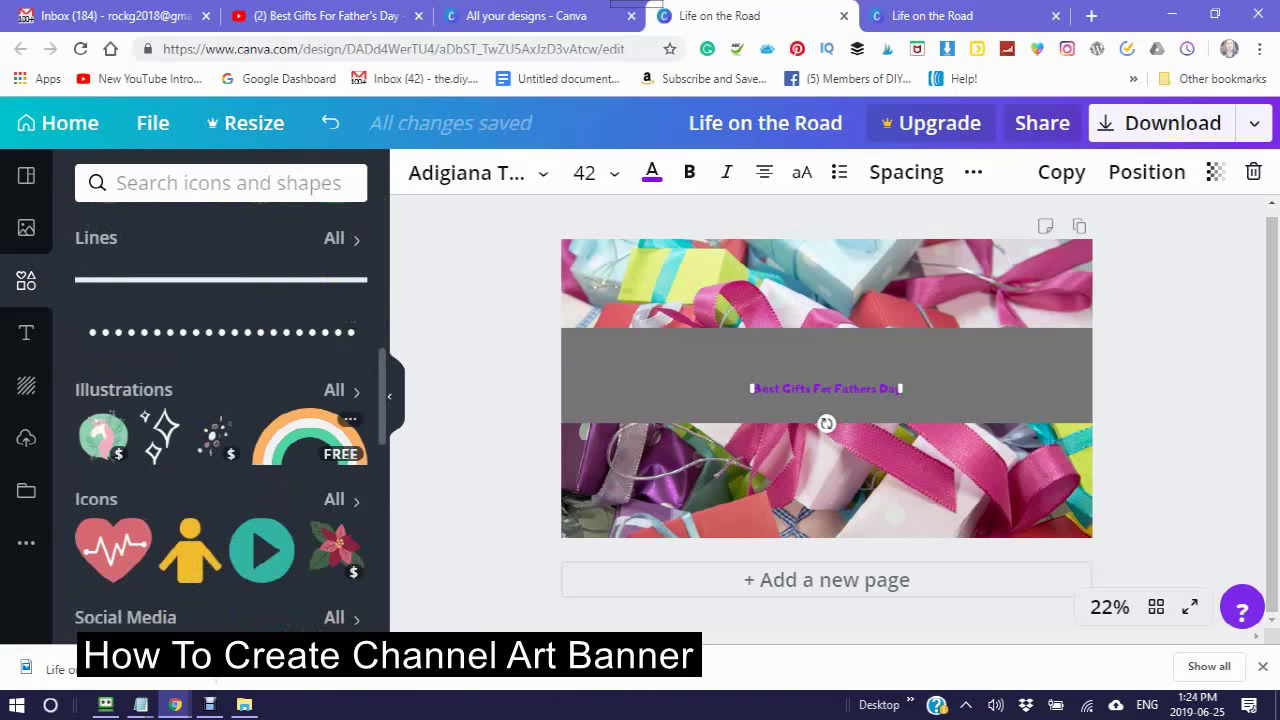
scroll(310, 440, down, 1)
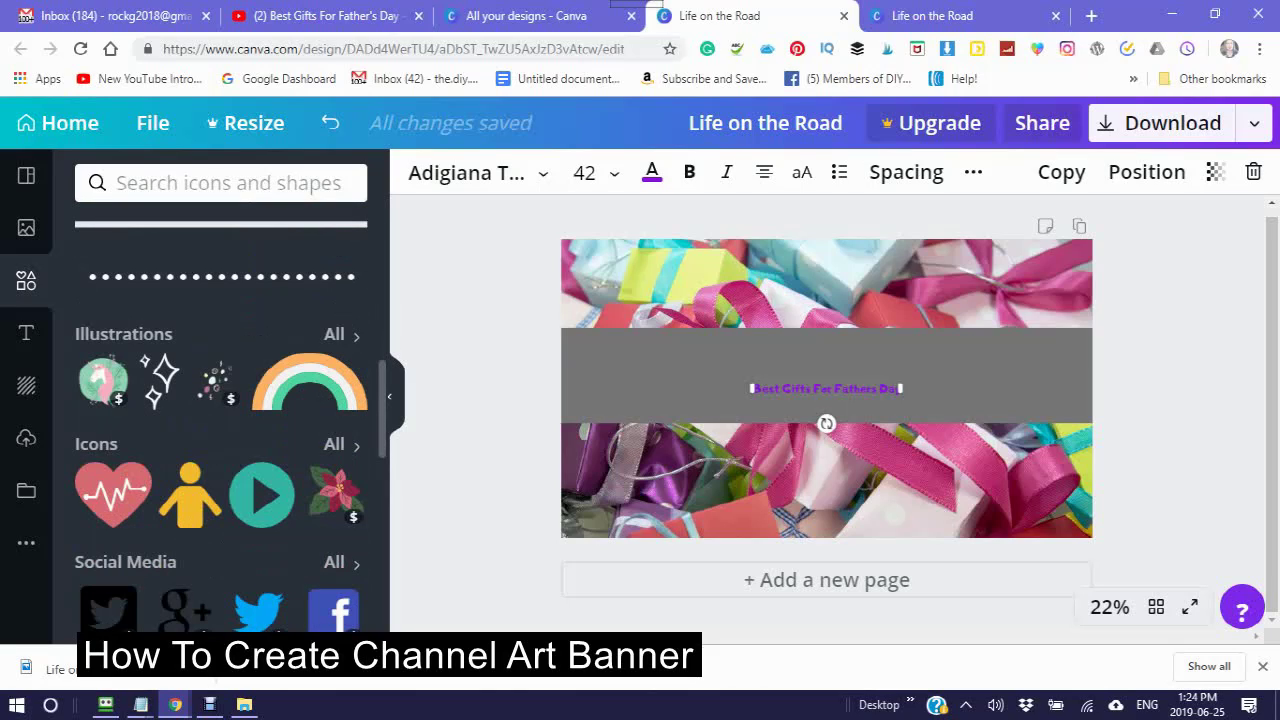
Step: Browse the full Illustrations collection in the elements library, then return to the category overview
click(334, 334)
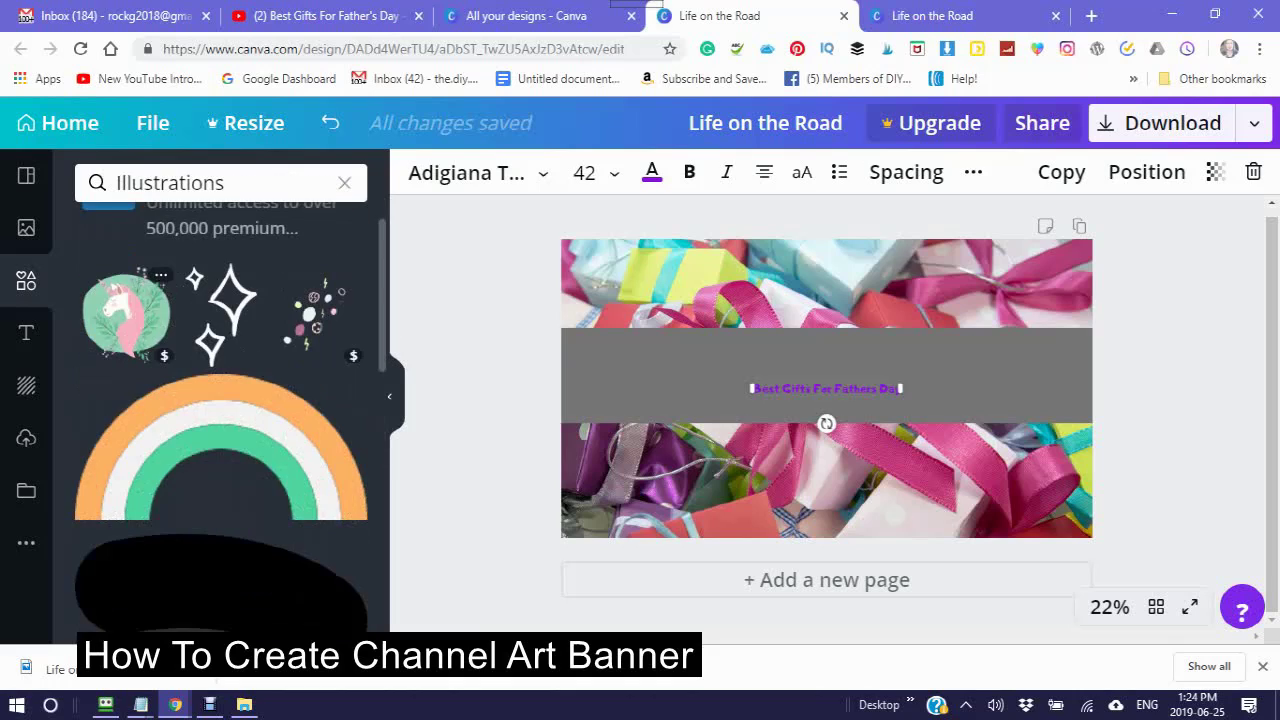
scroll(310, 440, down, 4)
scroll(348, 455, down, 3)
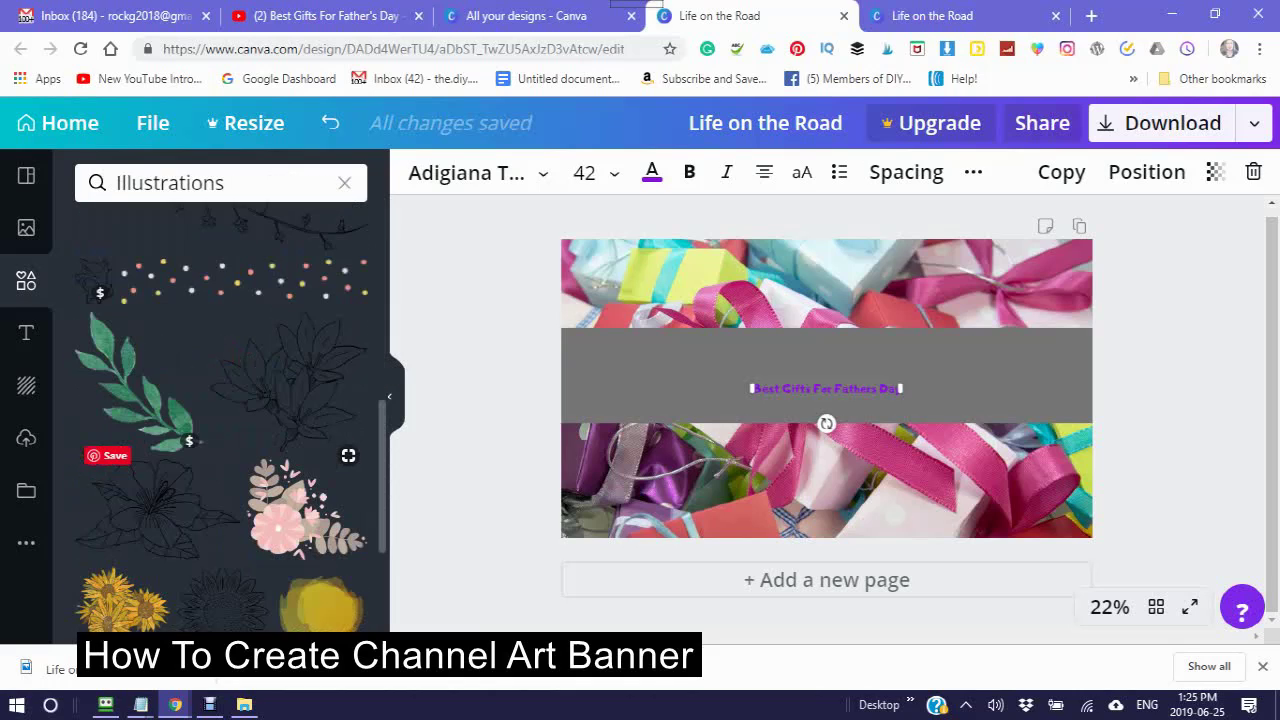
scroll(230, 417, down, 8)
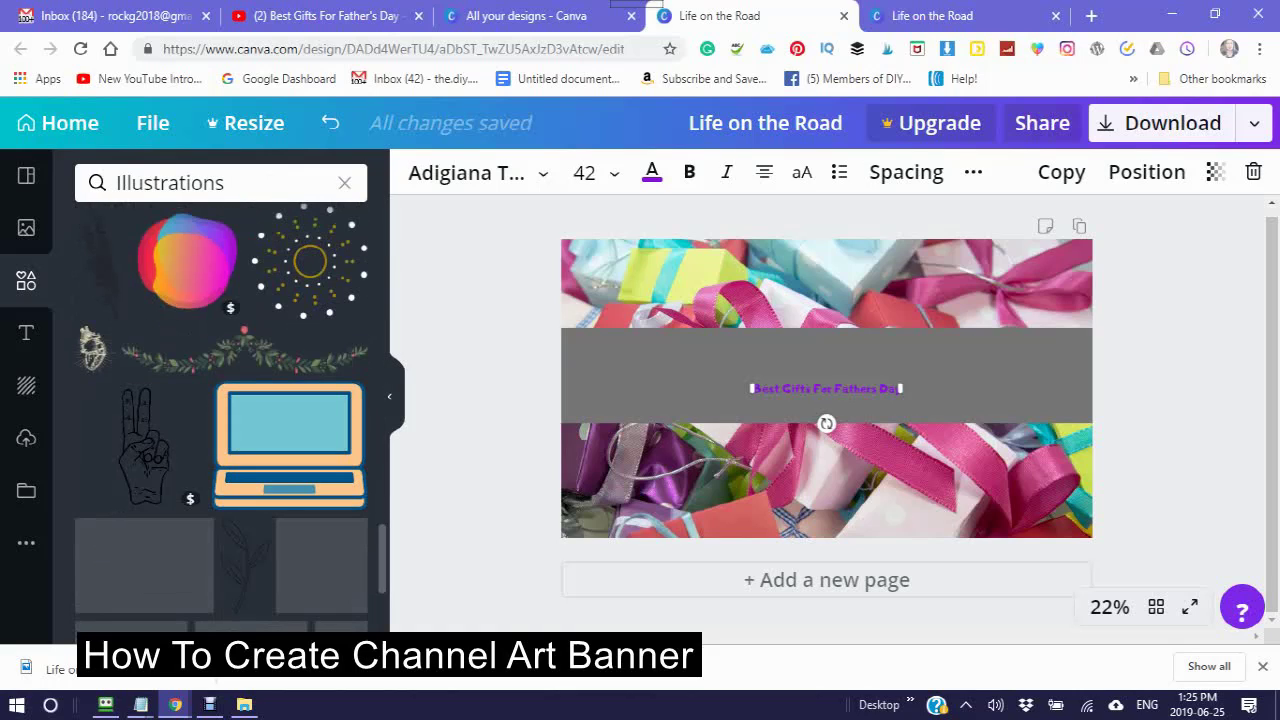
scroll(221, 416, down, 10)
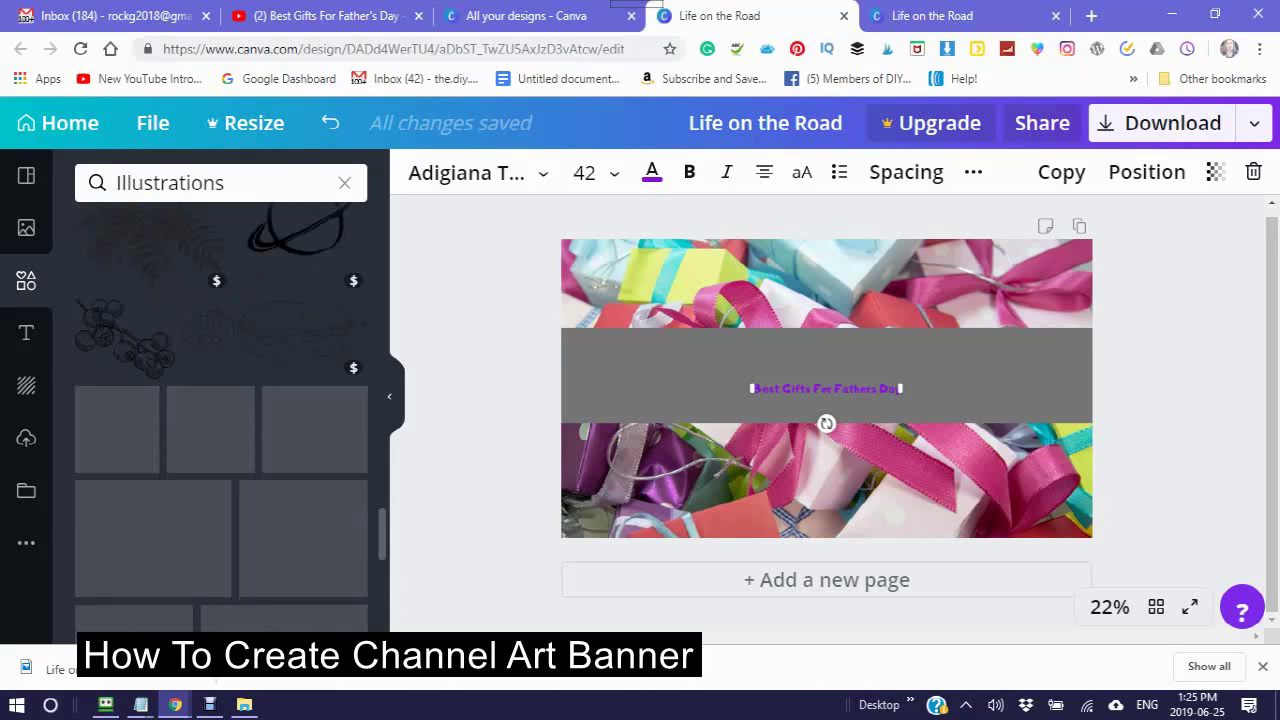
scroll(221, 416, down, 1)
scroll(221, 416, down, 2)
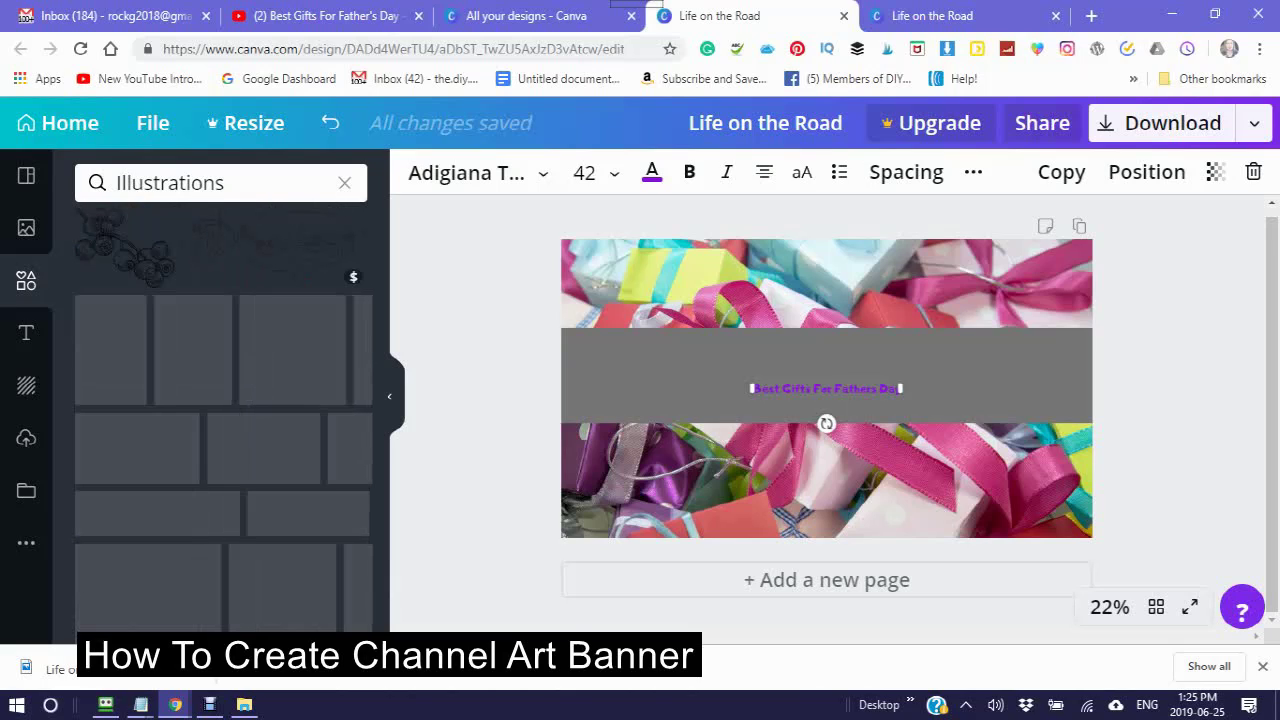
click(344, 182)
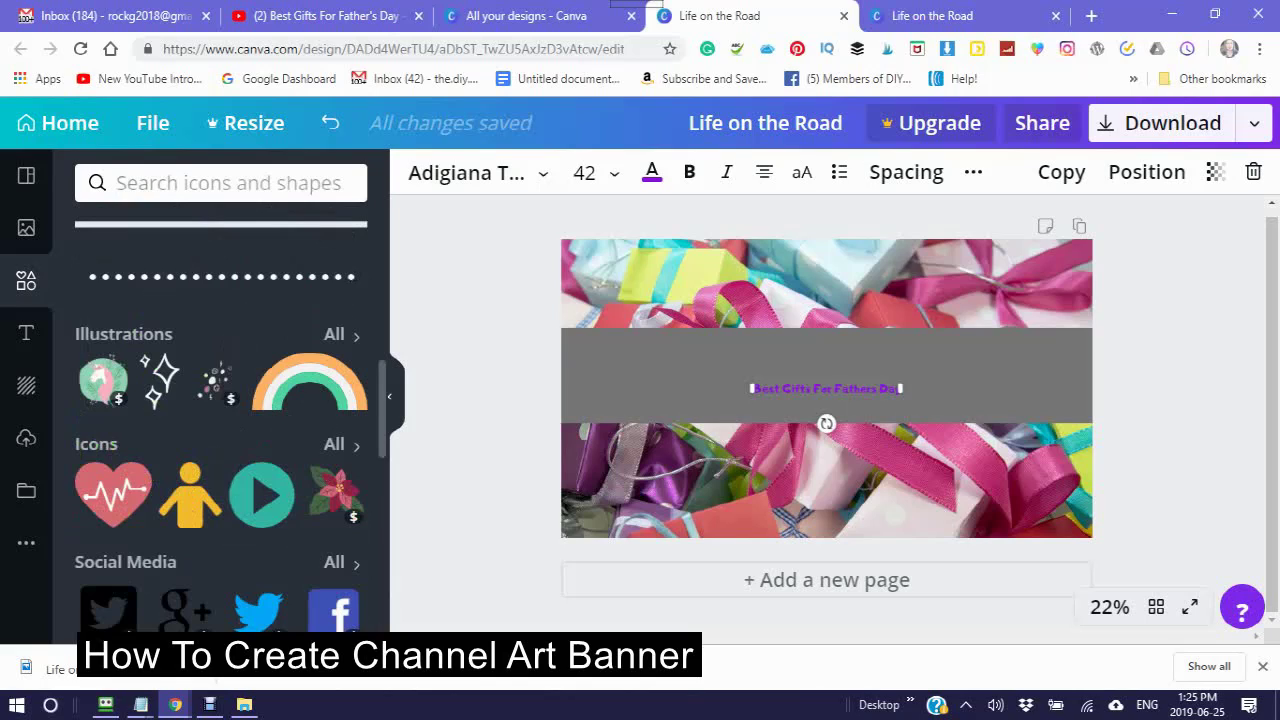
Step: Show the full Icons collection in the elements library and browse its graphics
text(Icons)
key(Return)
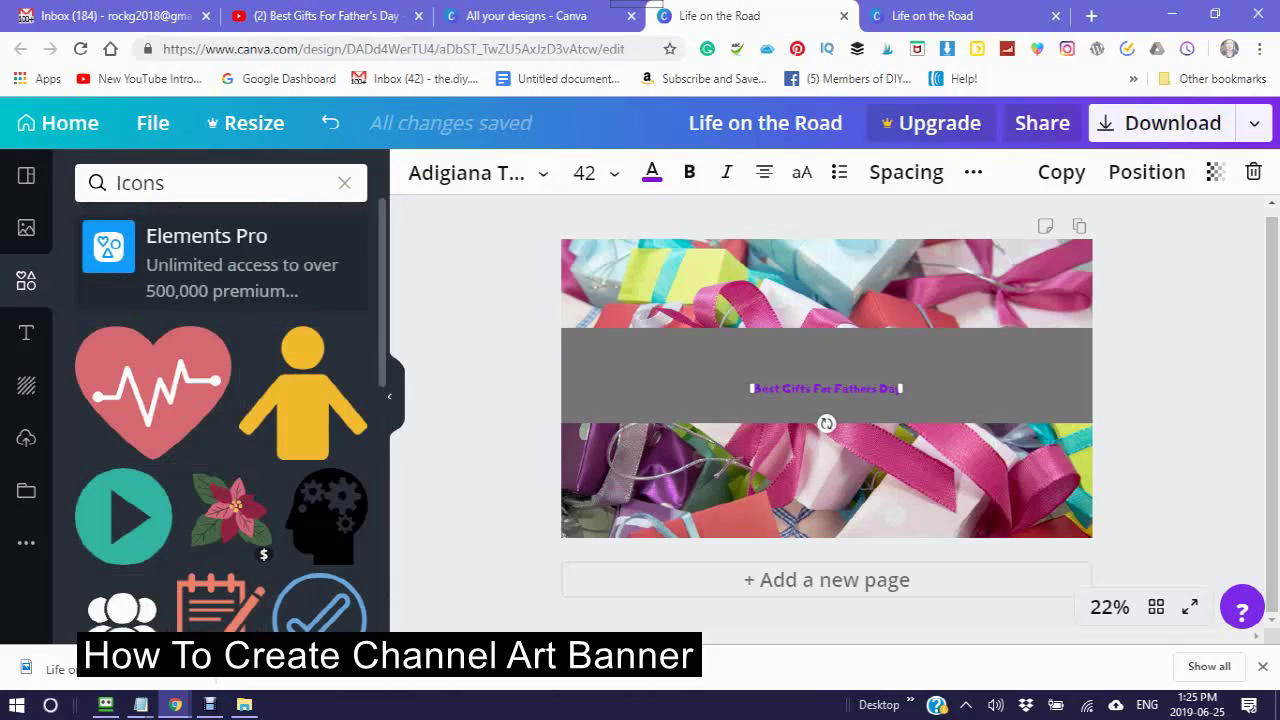
scroll(221, 420, down, 15)
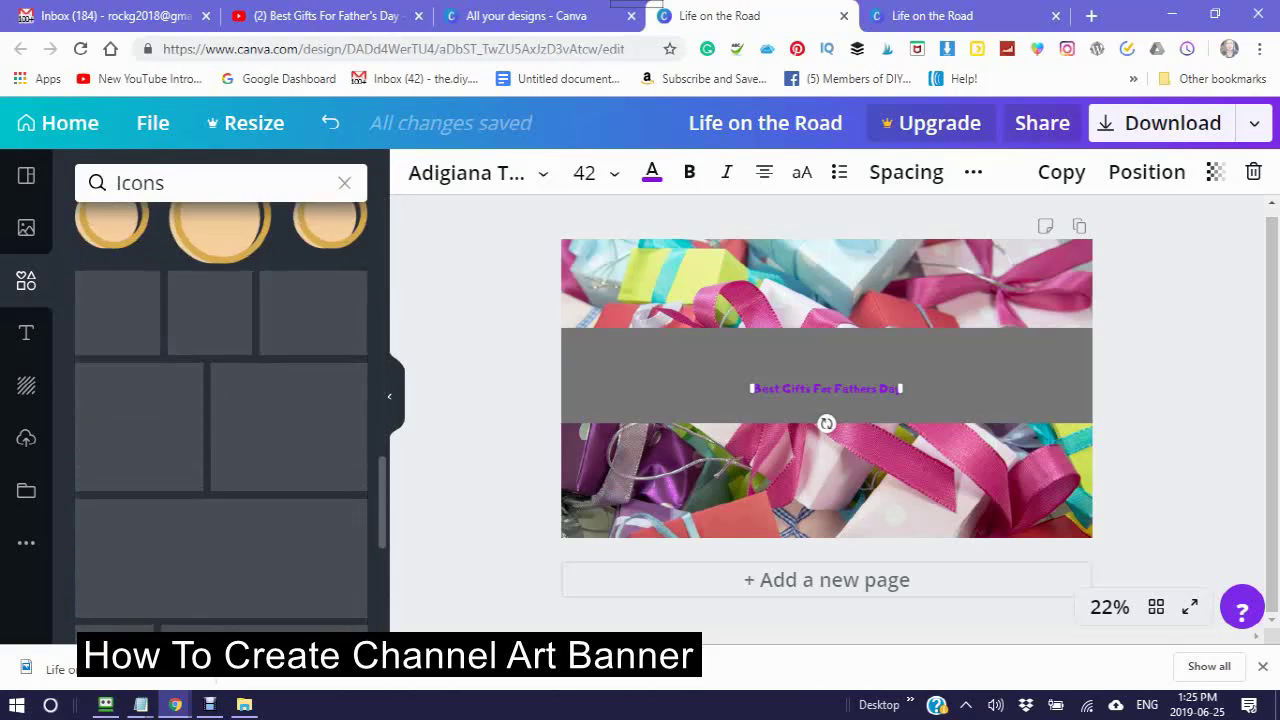
scroll(221, 420, up, 4)
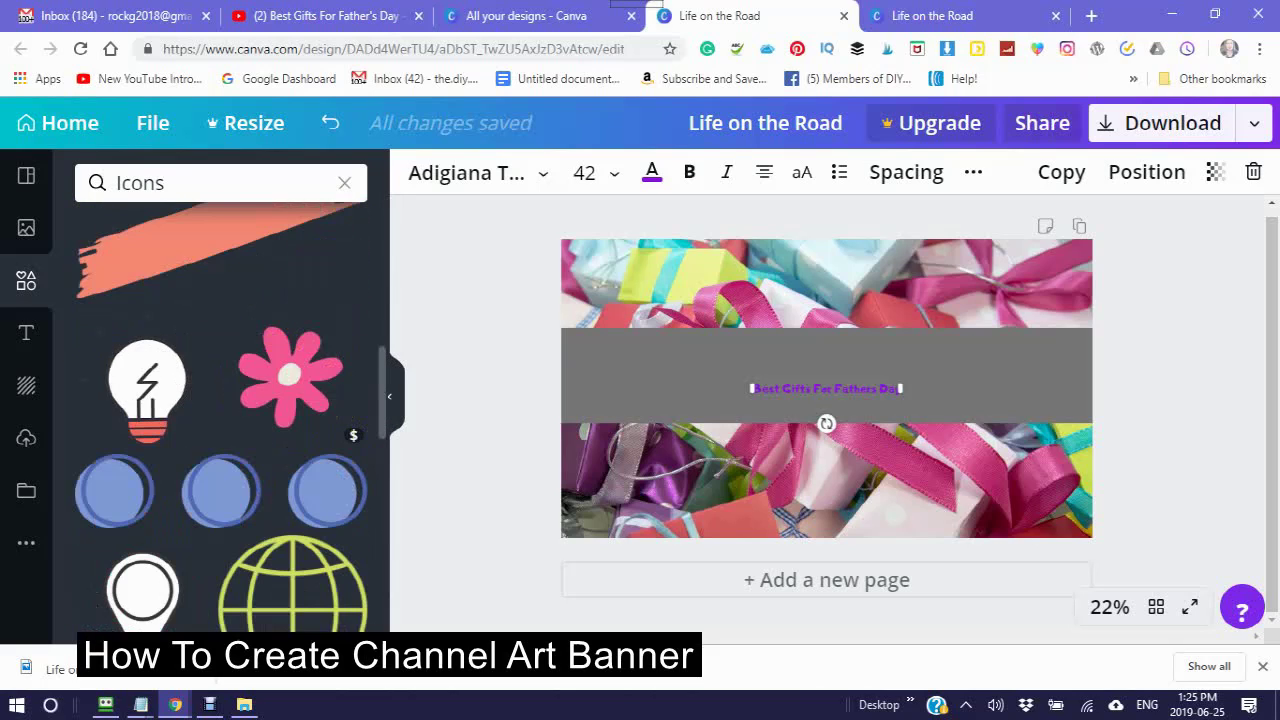
scroll(221, 420, up, 5)
scroll(221, 420, up, 2)
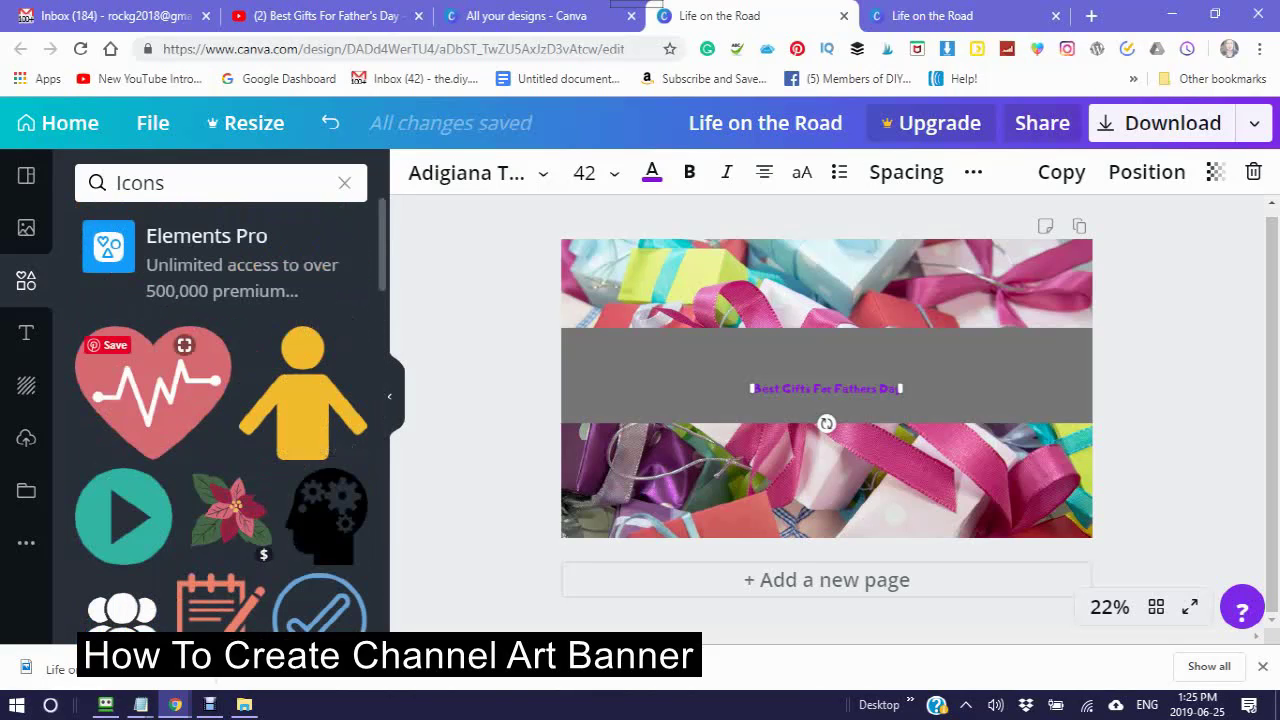
Step: Clear the "gifts" search in the photo library and browse the recently used and trending photos
click(26, 228)
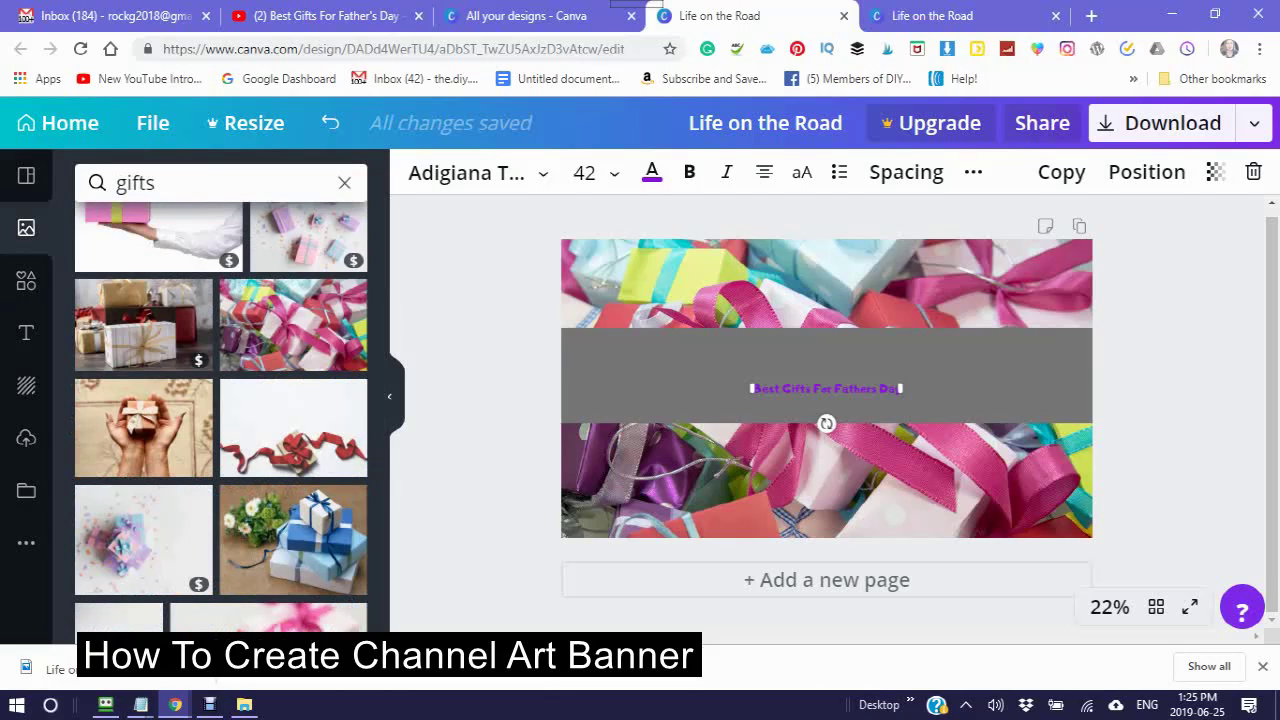
click(344, 183)
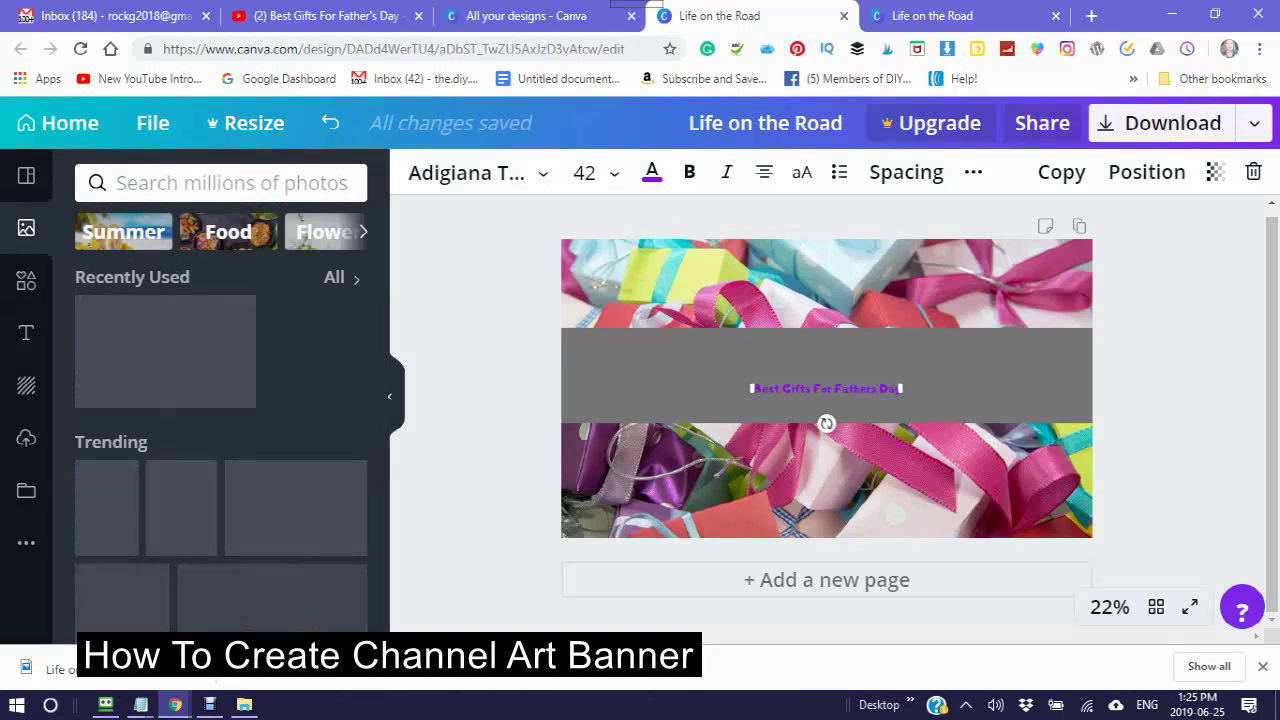
scroll(221, 420, down, 3)
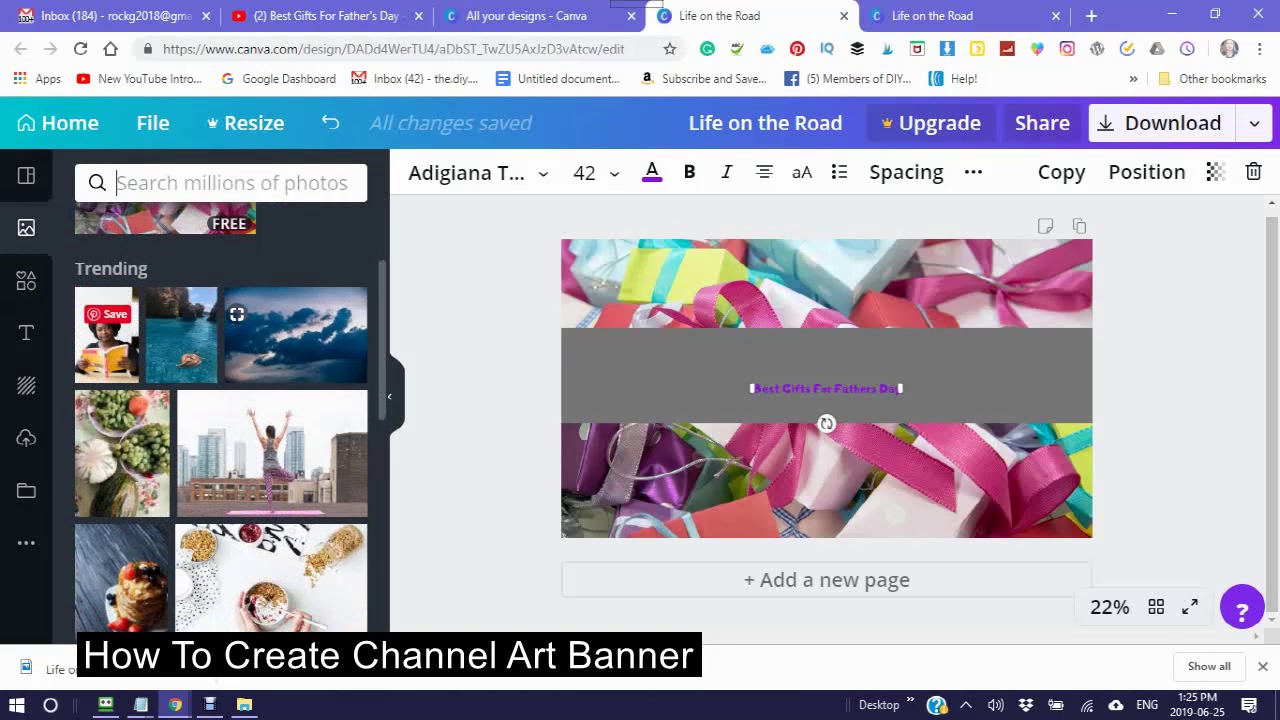
scroll(221, 420, down, 10)
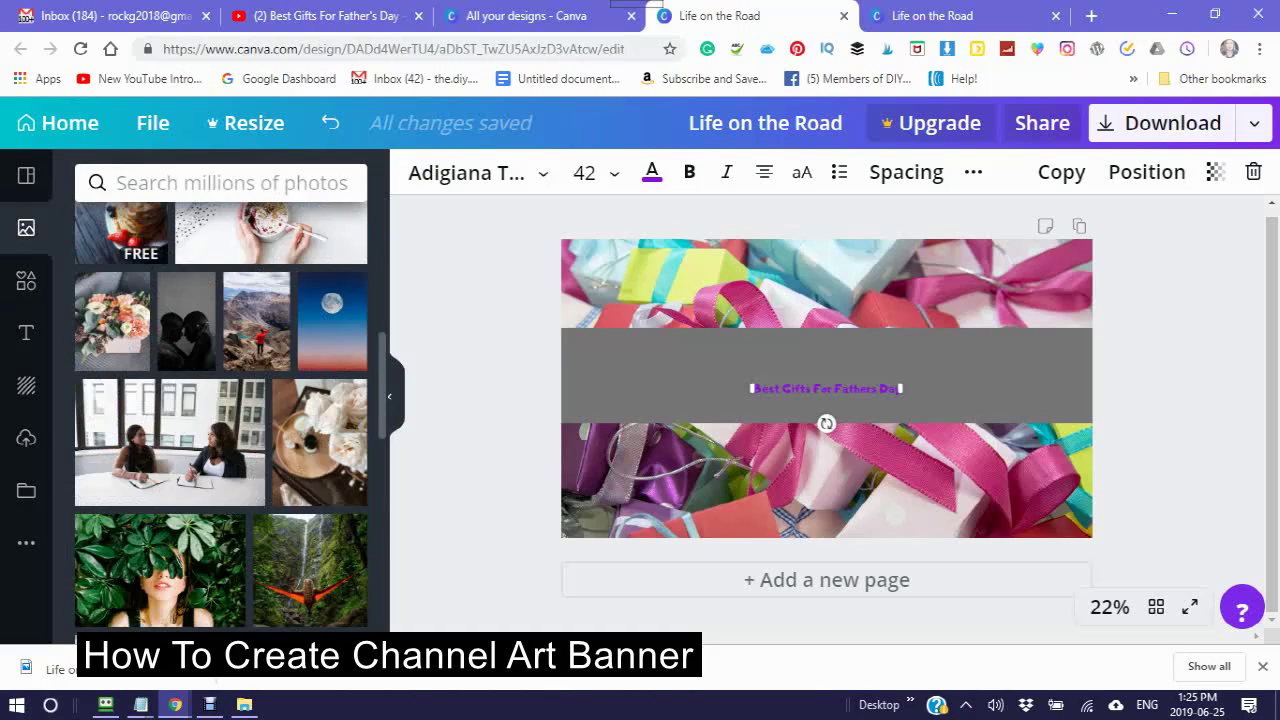
scroll(221, 420, up, 15)
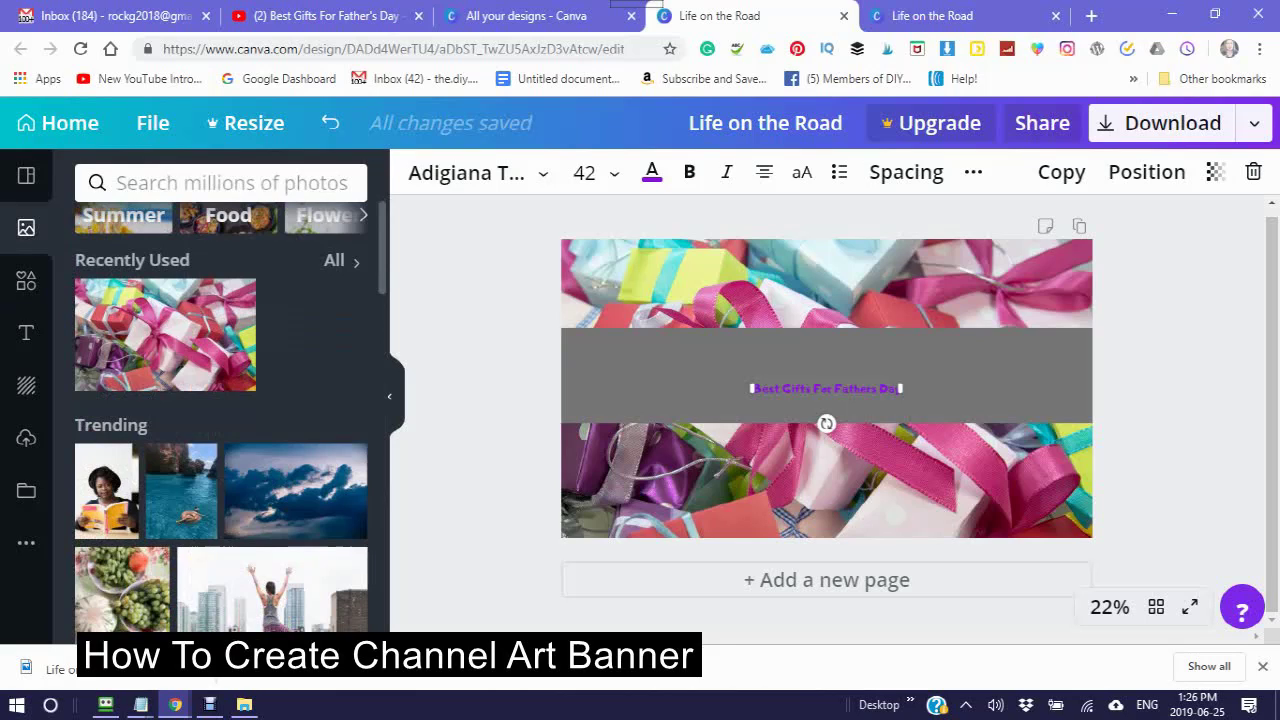
Step: Return to the elements library and review its grids, charts, frames and shapes
click(26, 280)
scroll(216, 390, up, 2)
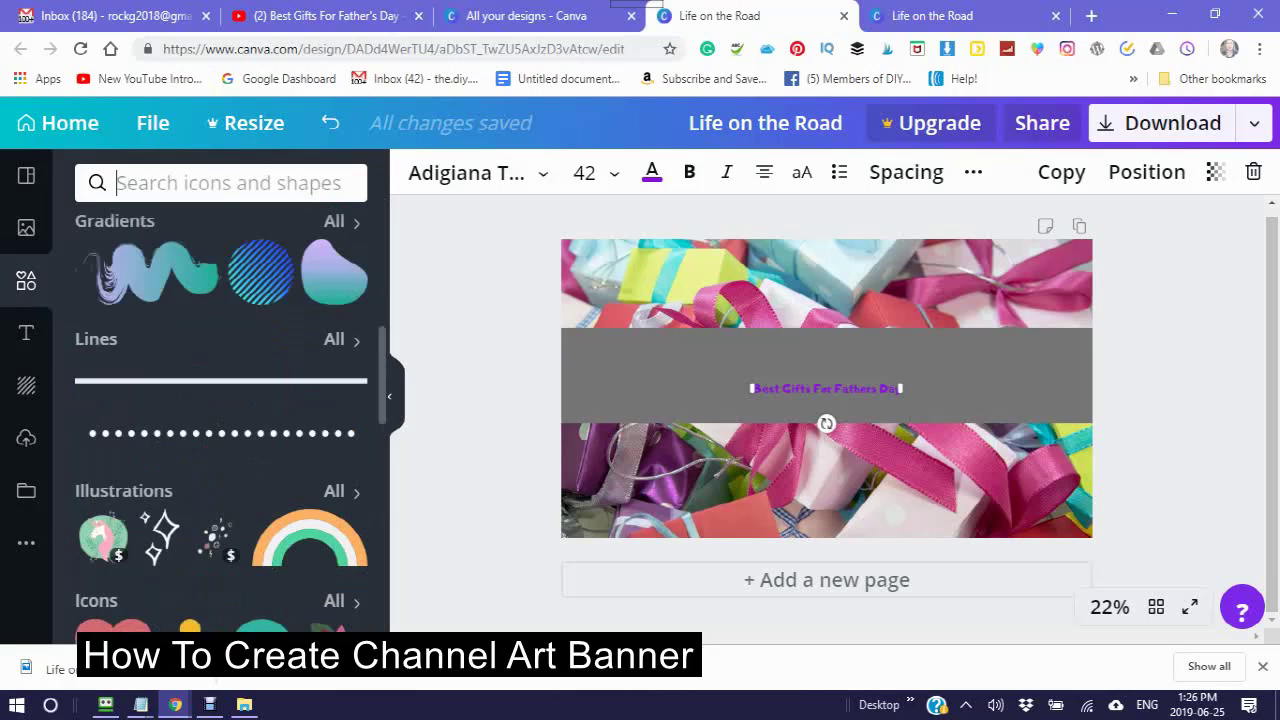
scroll(220, 420, up, 6)
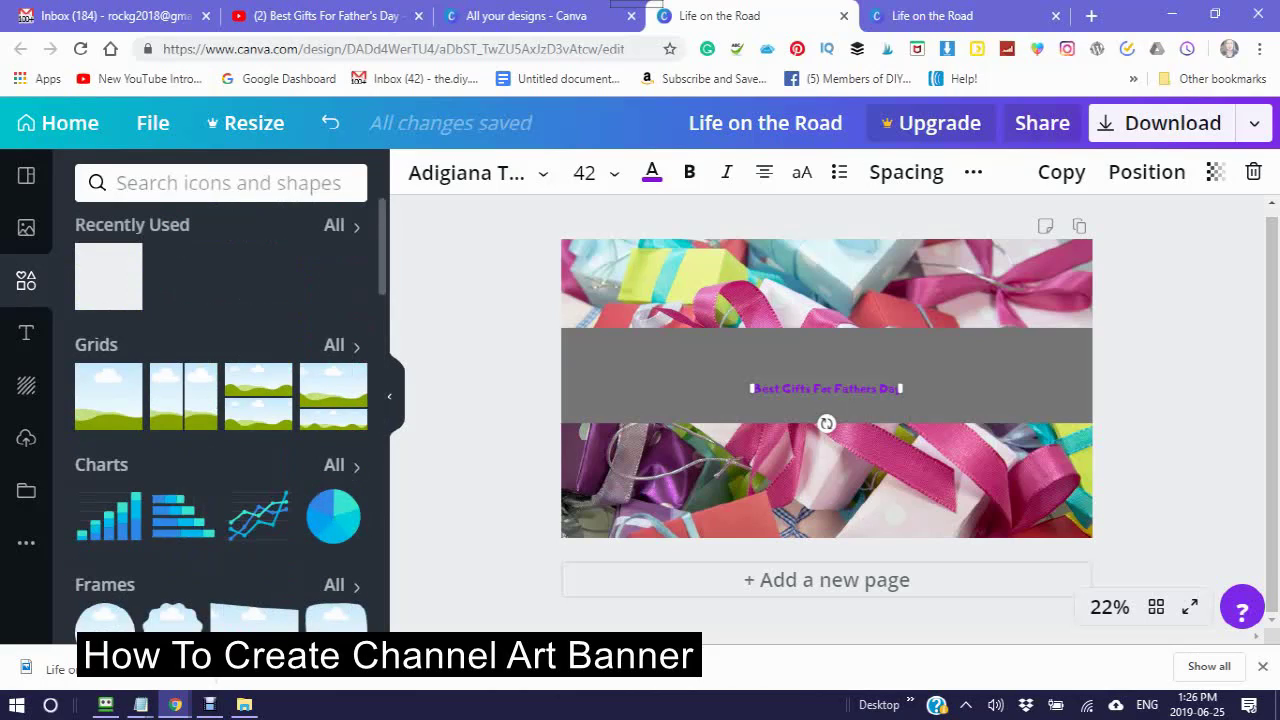
scroll(220, 420, down, 3)
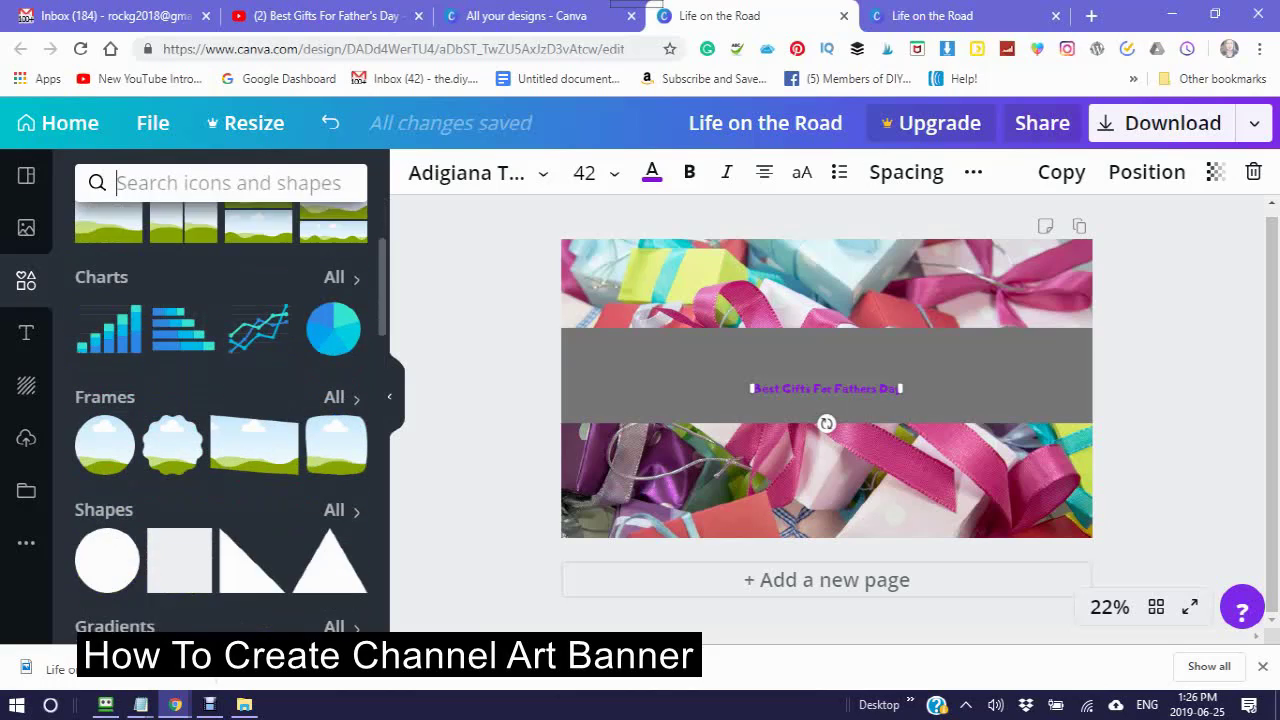
Step: From the full Grids collection, try a three-row grid on the page, then switch to a grid with two cells above one wide cell
scroll(220, 420, down, 1)
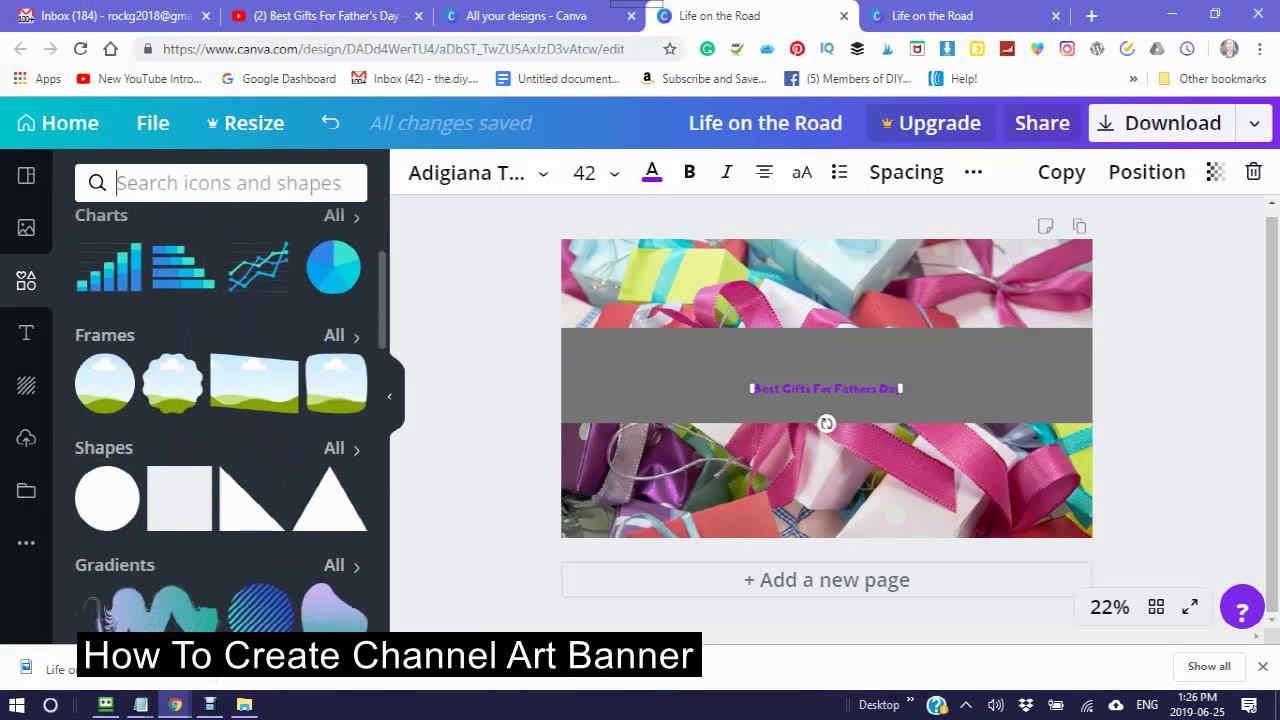
scroll(220, 420, up, 2)
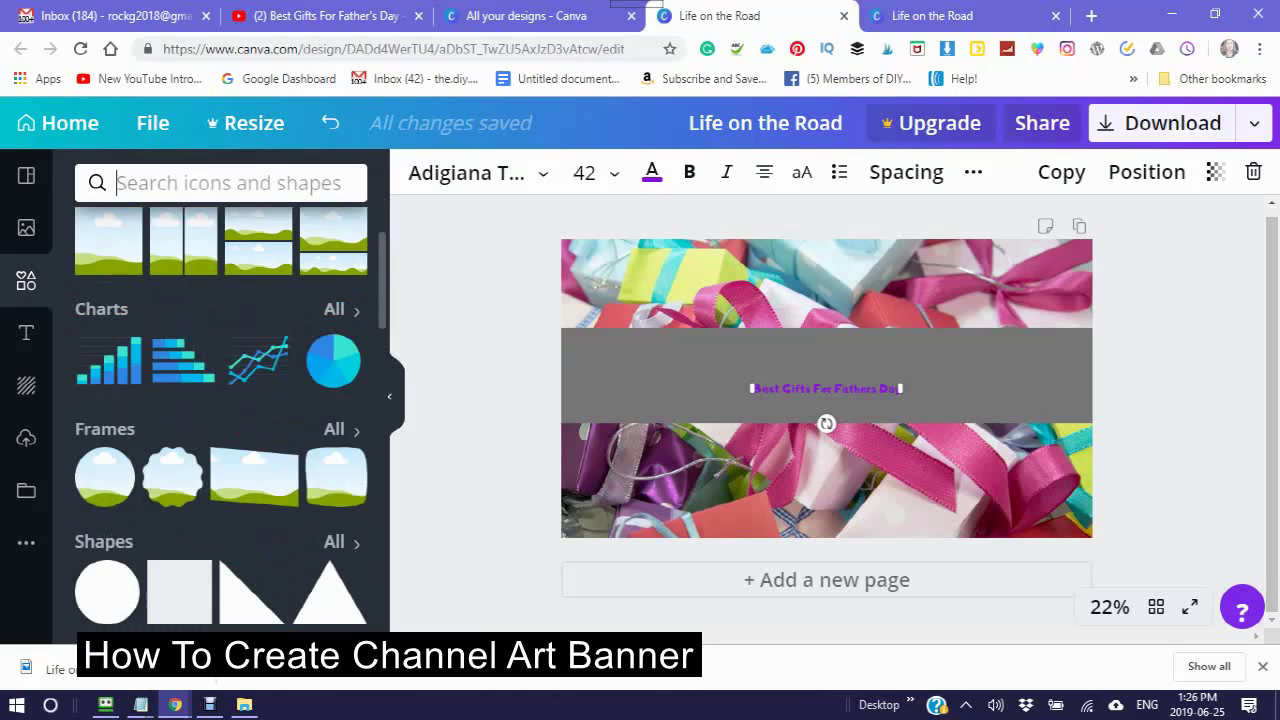
scroll(220, 420, up, 3)
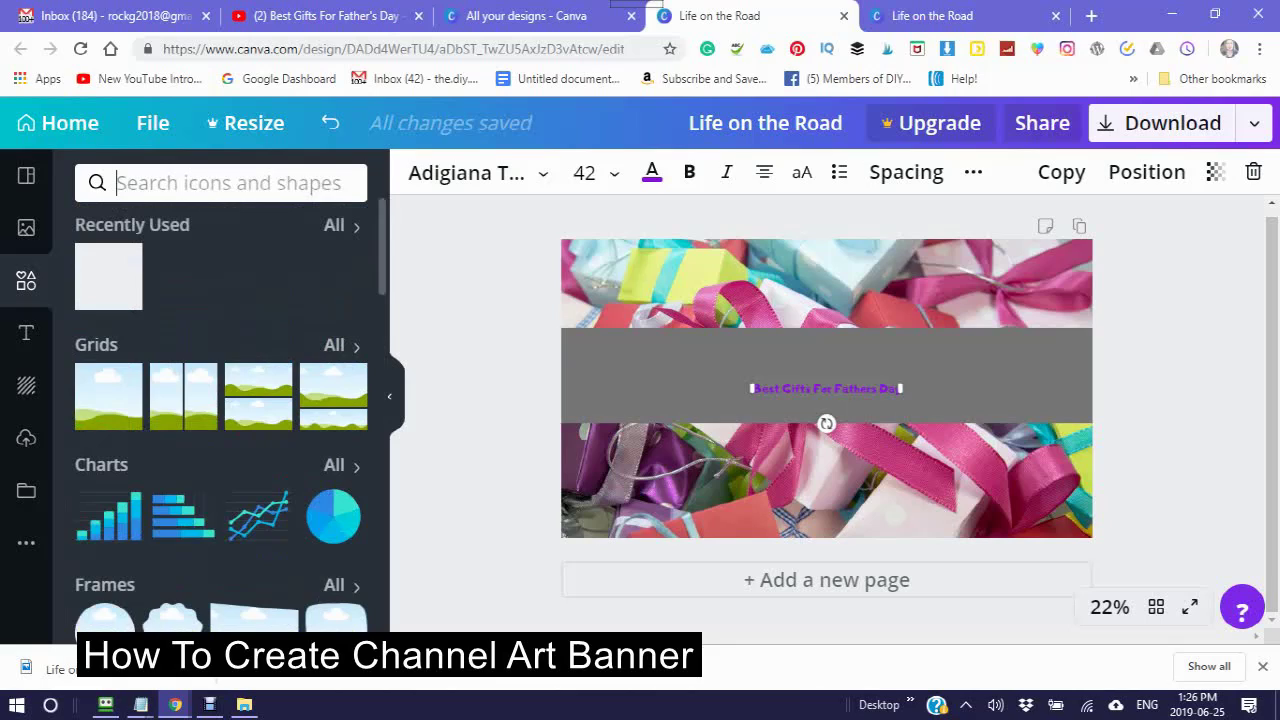
click(341, 345)
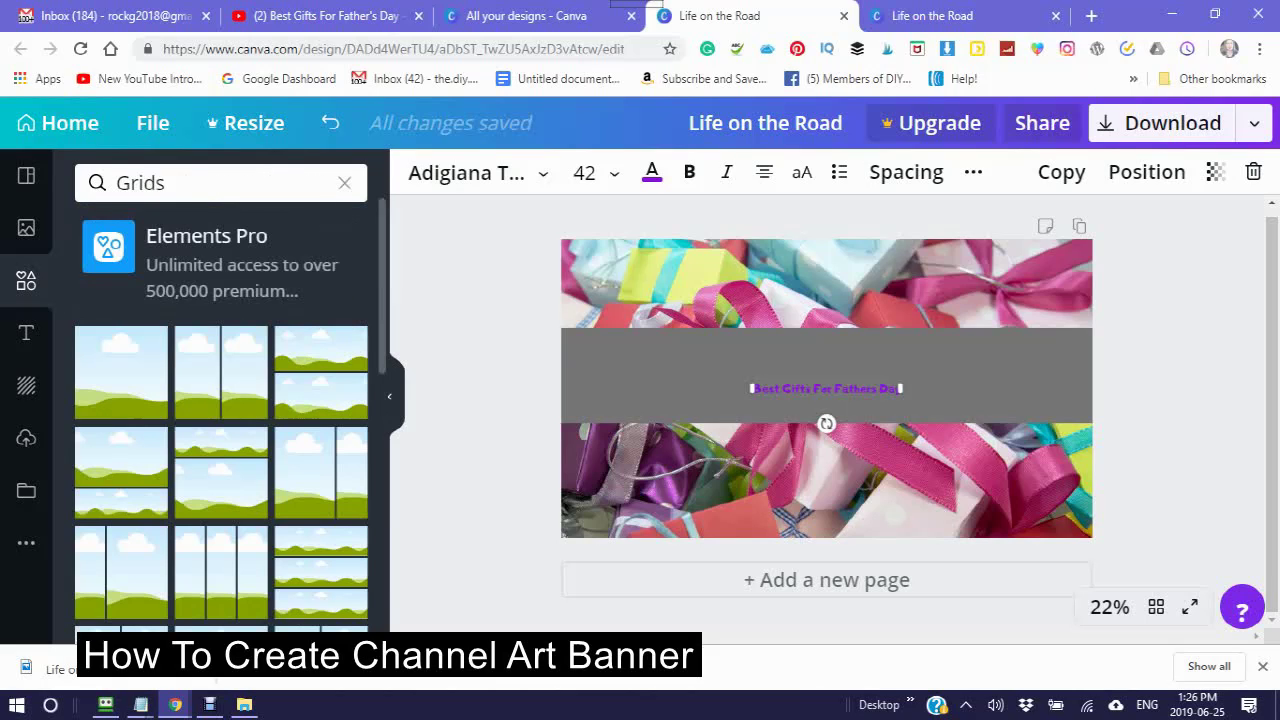
scroll(220, 420, down, 3)
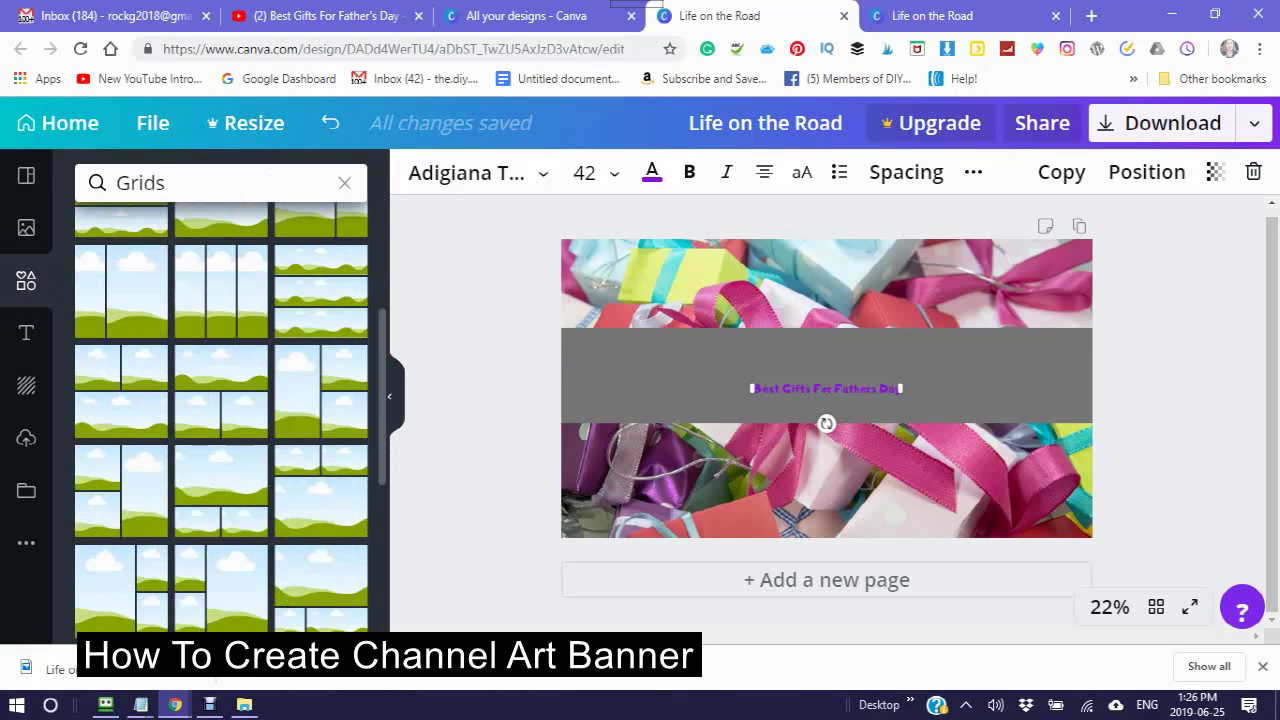
click(321, 290)
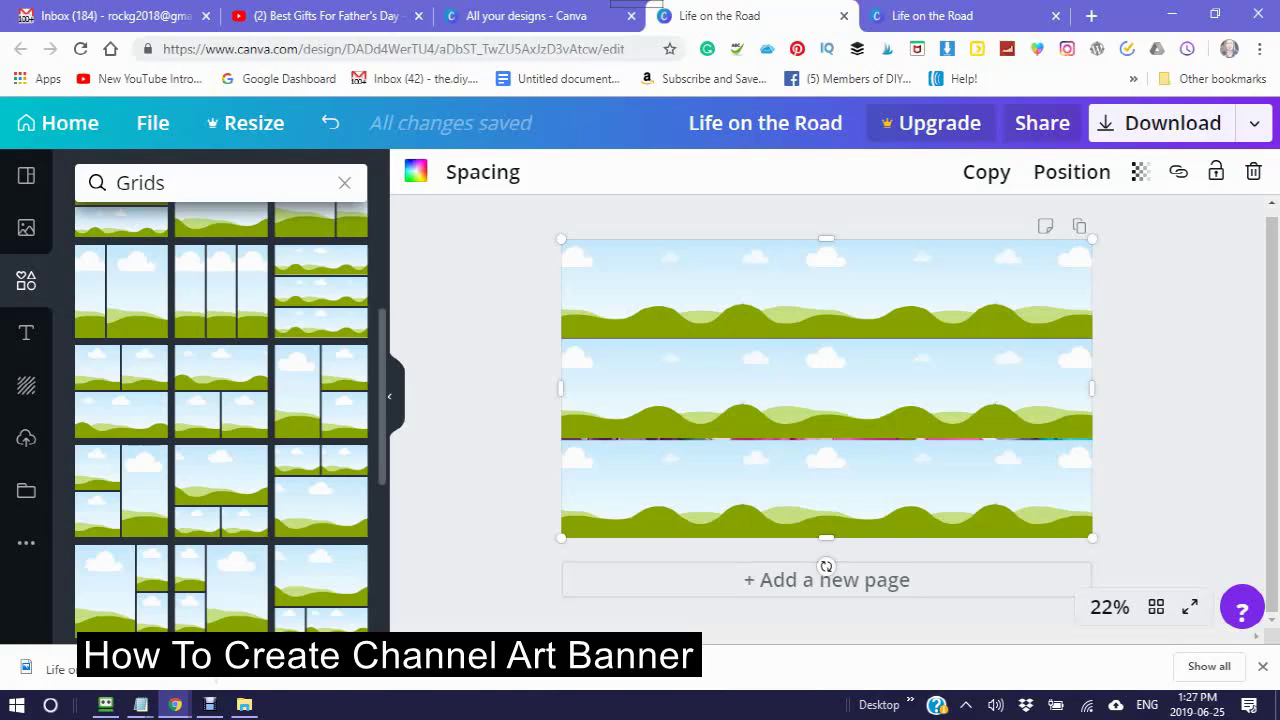
key(ctrl+z)
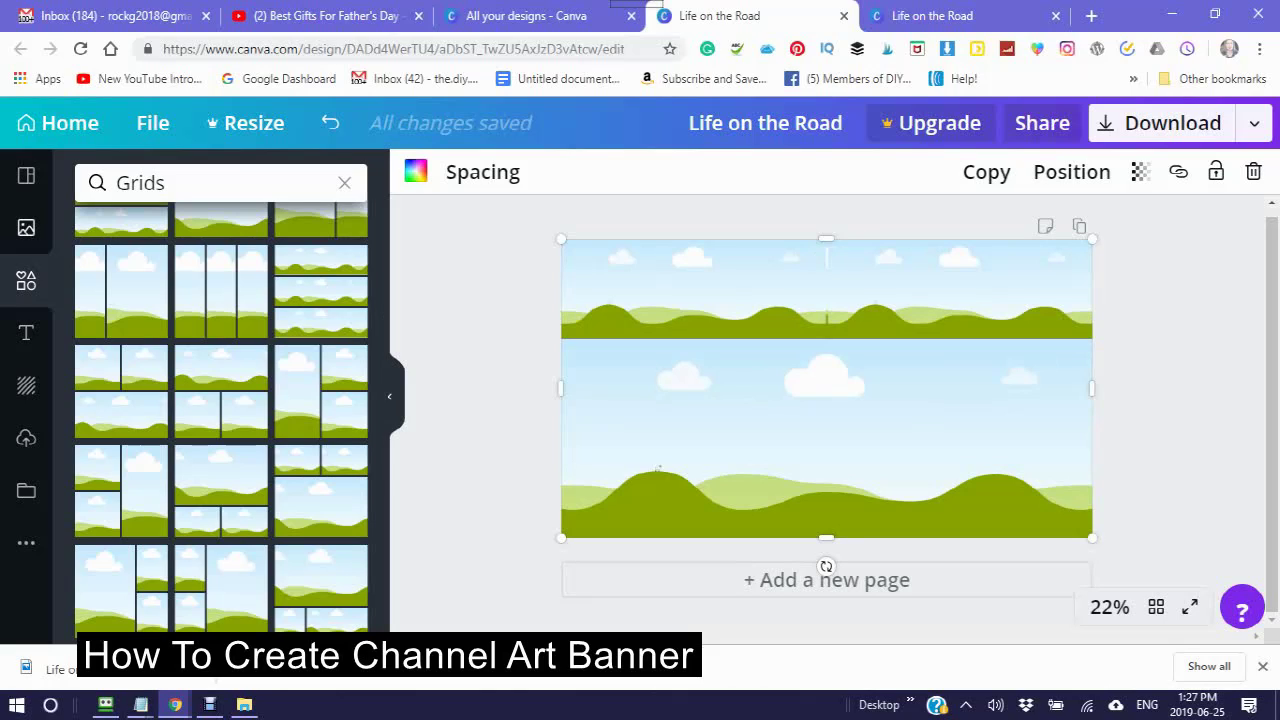
Step: Try the trending dark cloudy sky photo in each of the three grid cells, then return it to the photo library
click(26, 227)
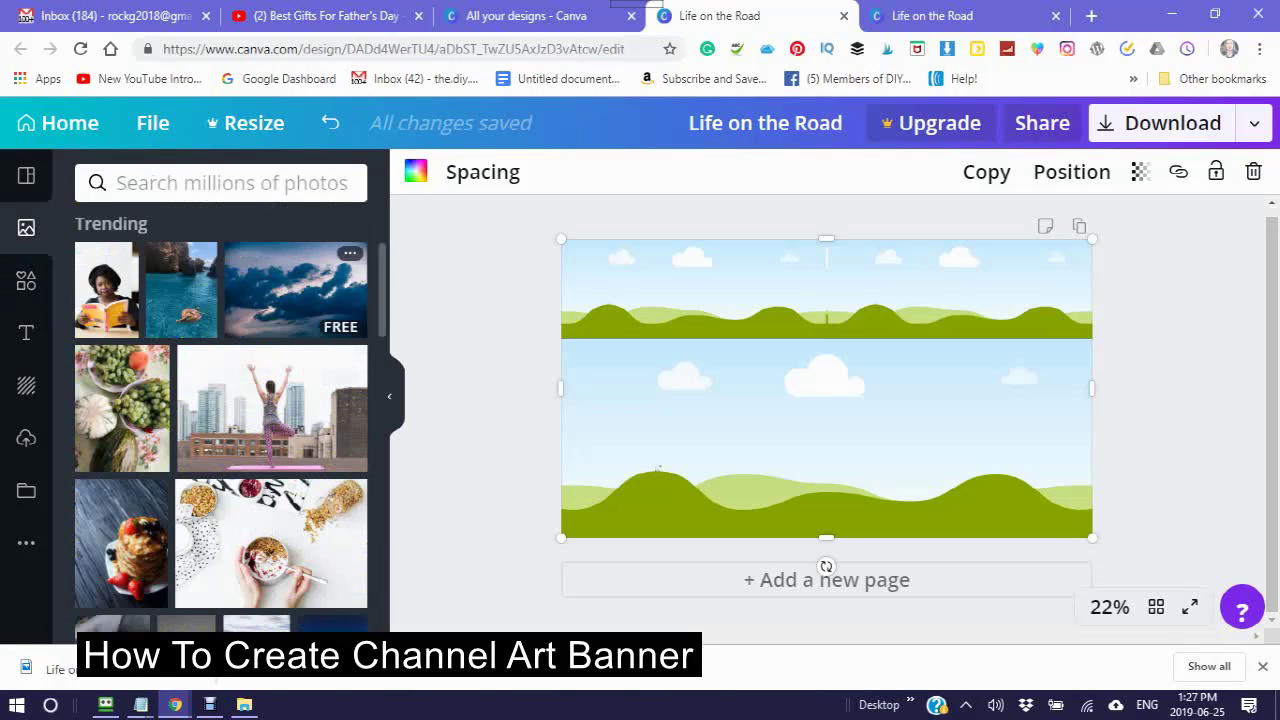
click(268, 312)
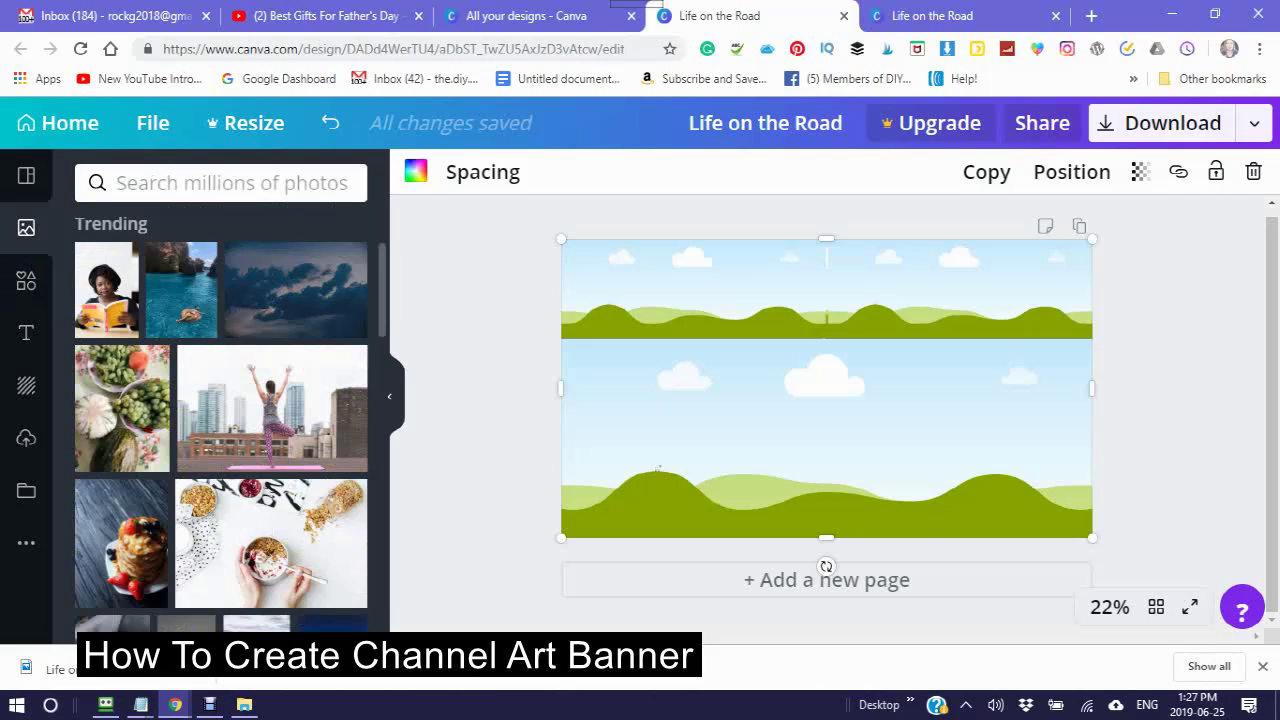
drag(296, 290, 444, 276)
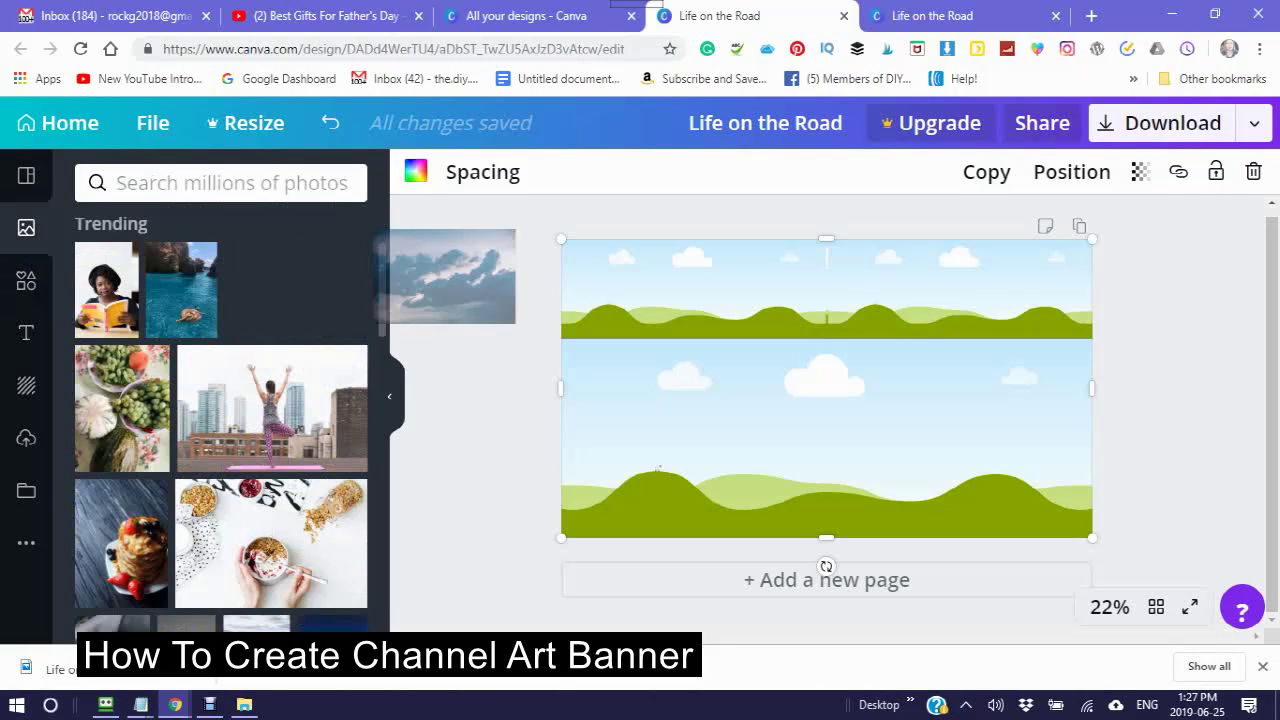
drag(444, 276, 826, 440)
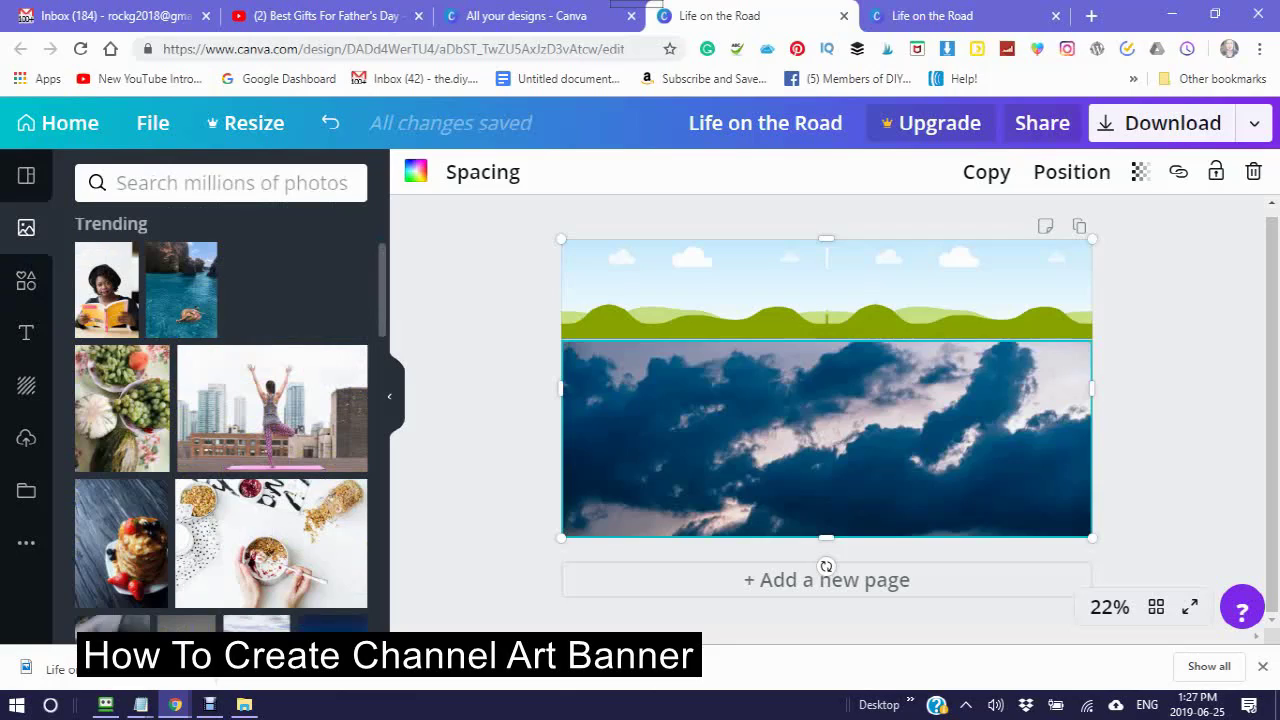
drag(826, 438, 959, 288)
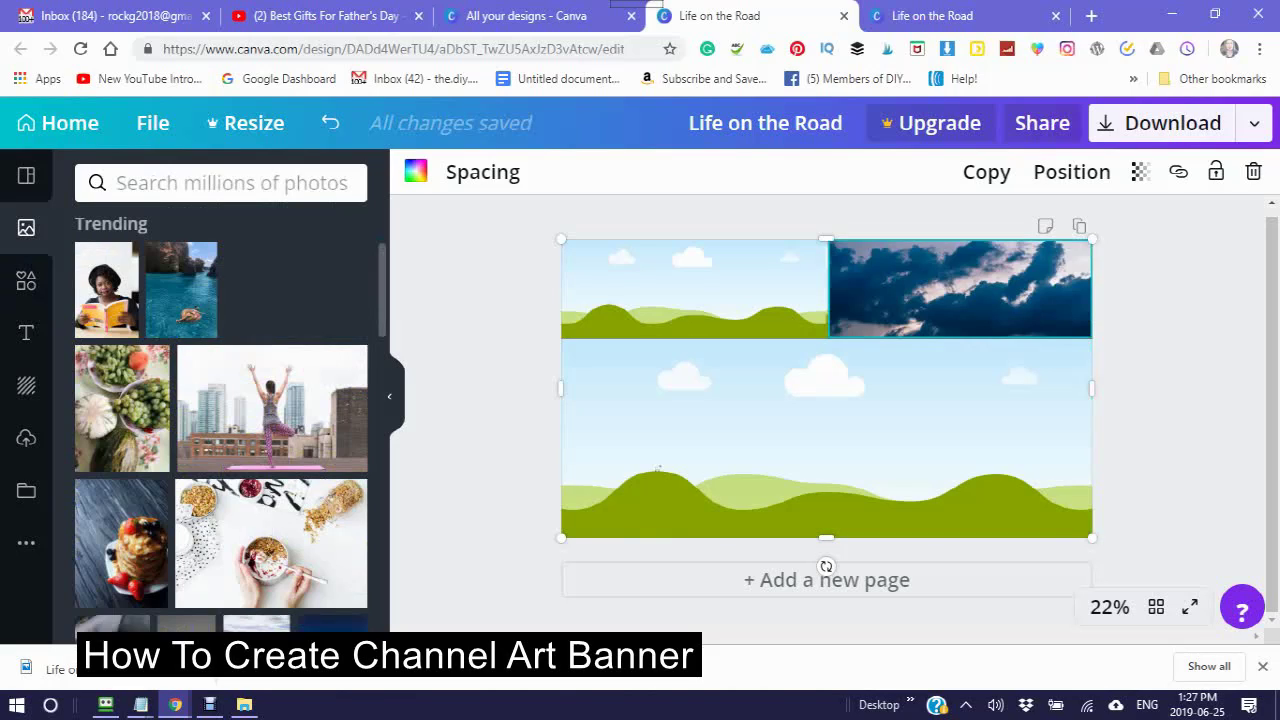
drag(959, 288, 693, 288)
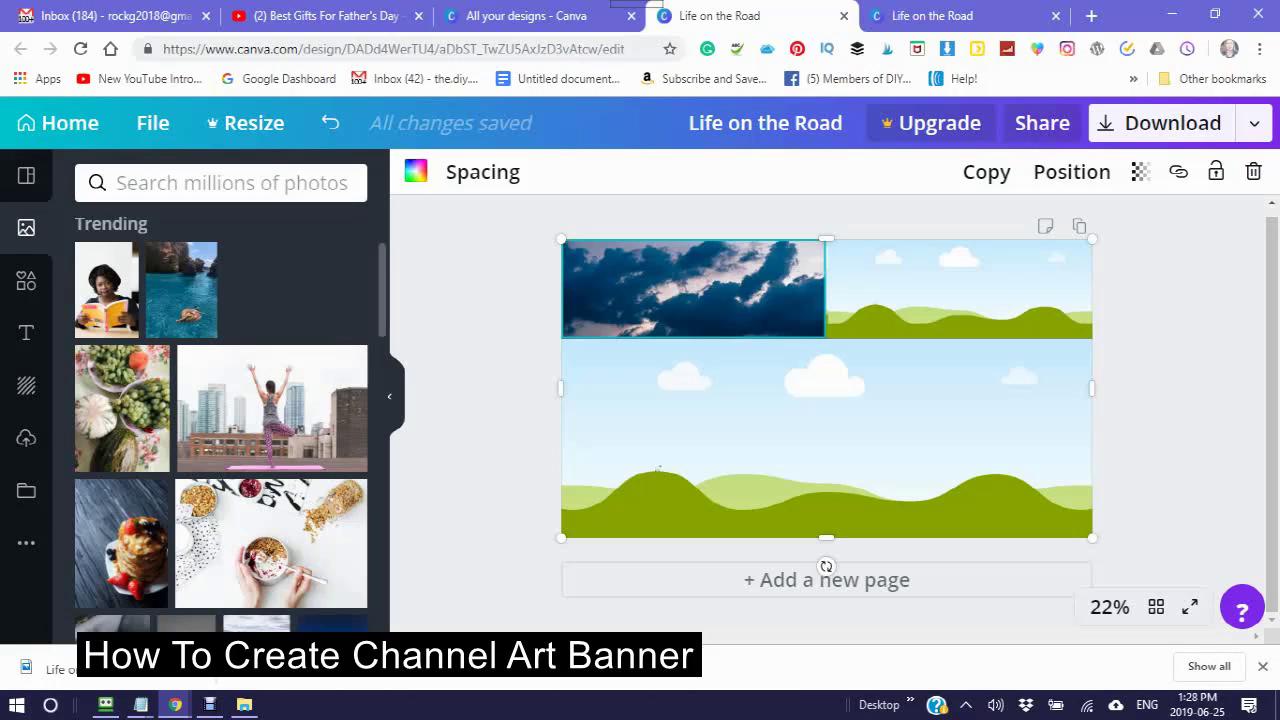
drag(693, 288, 295, 290)
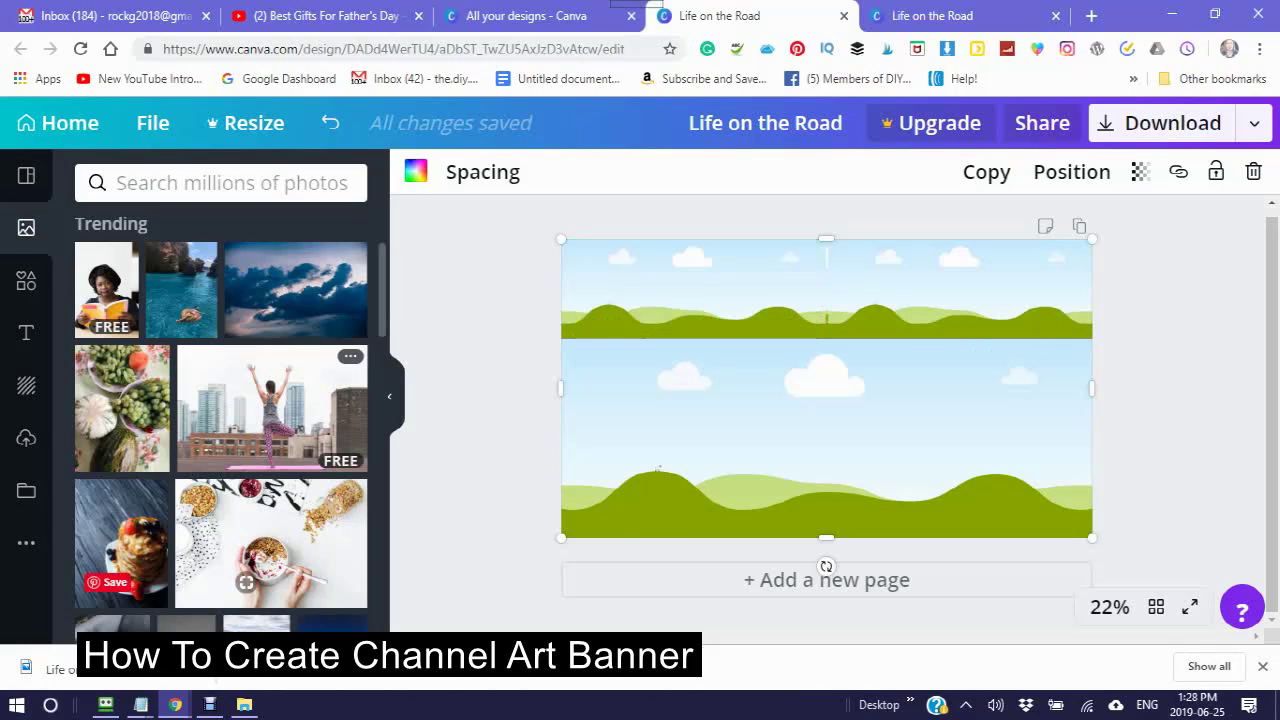
Step: Try the pancake stack photo in the upper-right grid cell, then place it in the wide lower cell
scroll(246, 560, down, 2)
scroll(250, 460, down, 1)
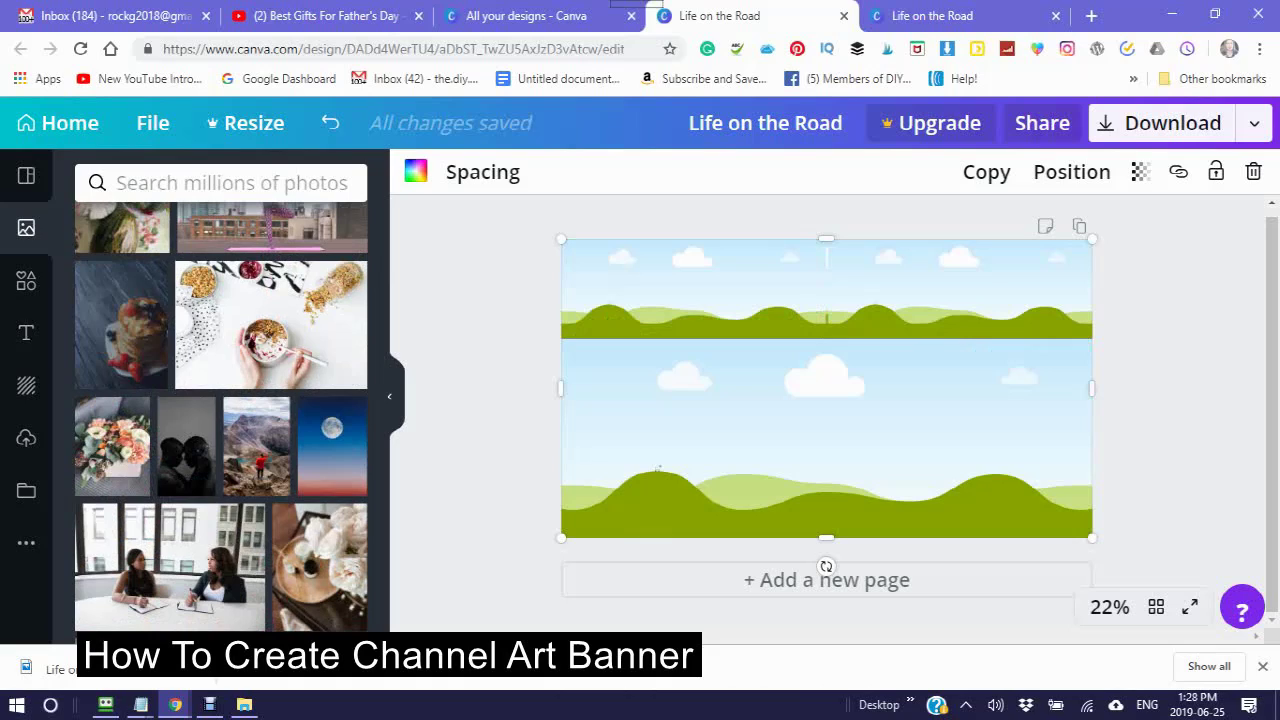
drag(120, 325, 960, 288)
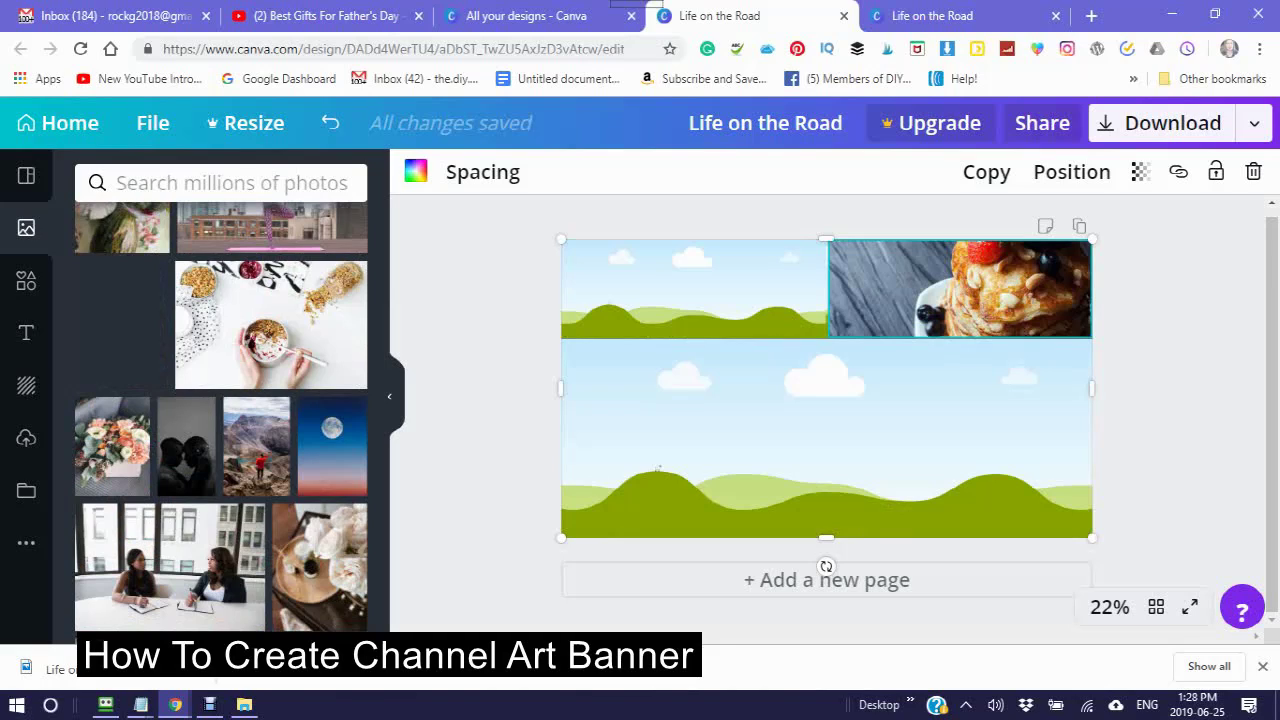
drag(960, 288, 826, 438)
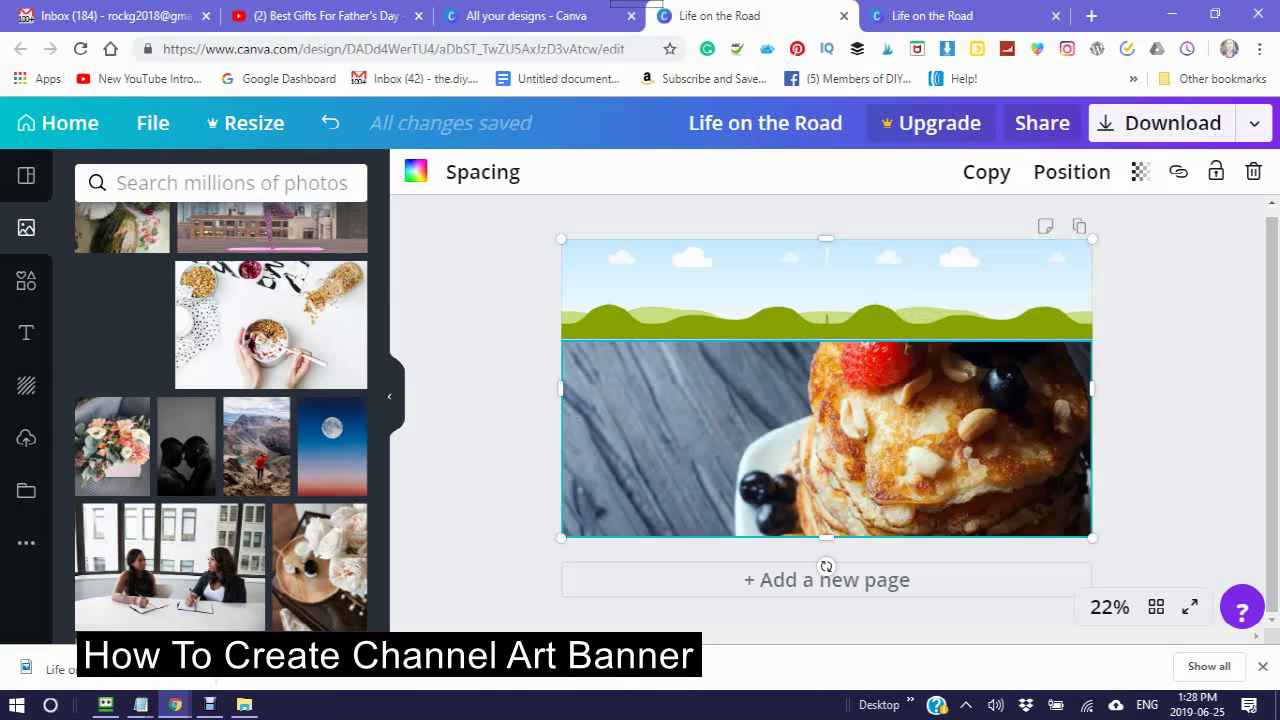
drag(826, 438, 270, 325)
Step: Fill the upper-right grid cell with the granola bowl photo and remove the loose copy covering the grid
click(270, 325)
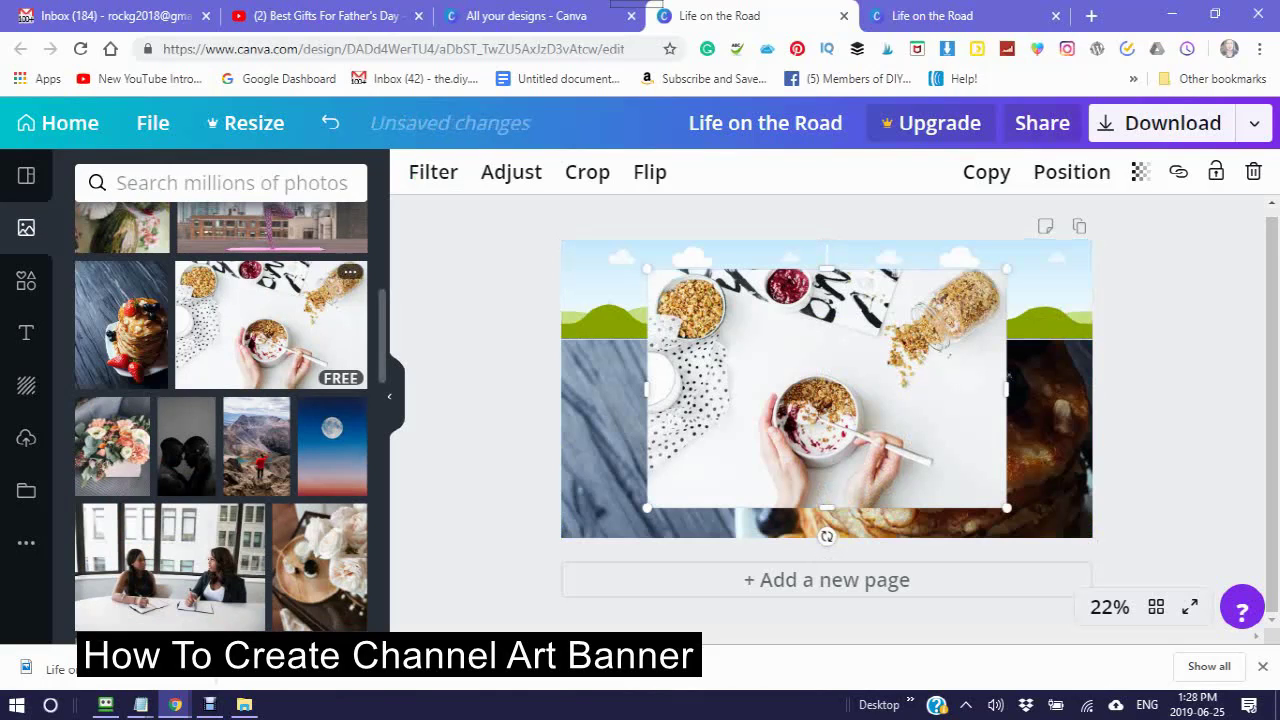
click(270, 325)
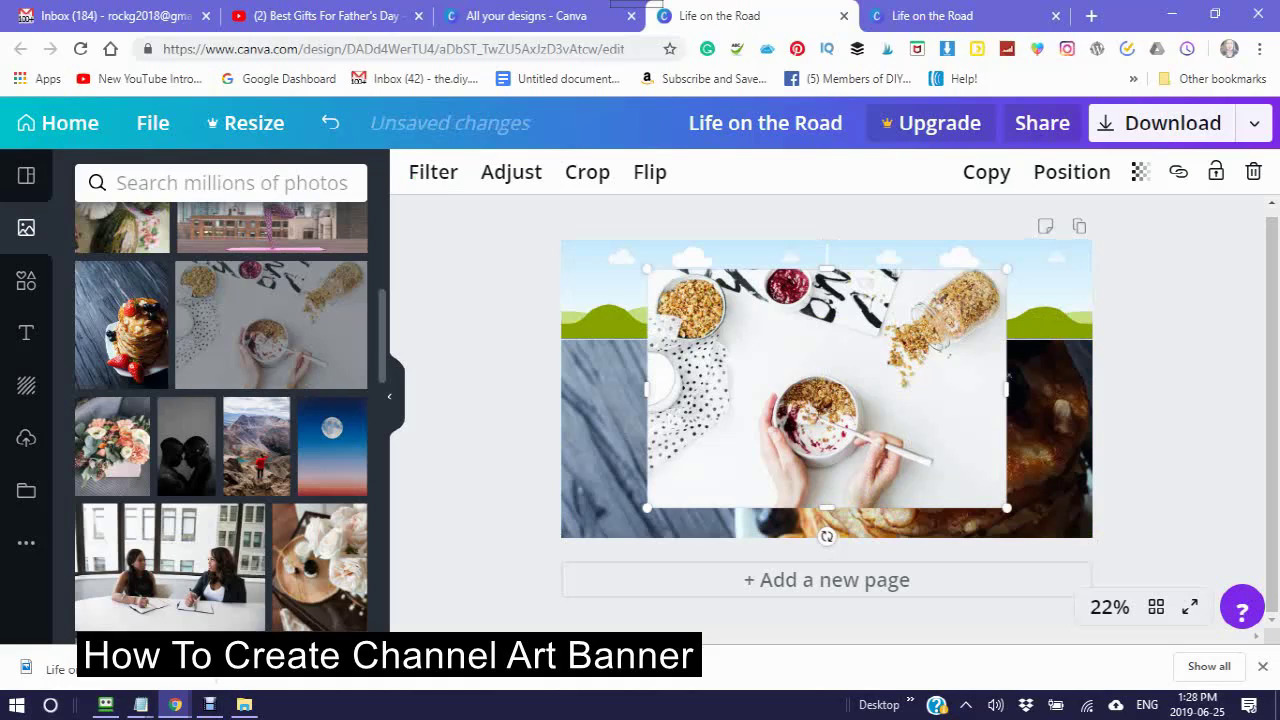
drag(270, 325, 1040, 300)
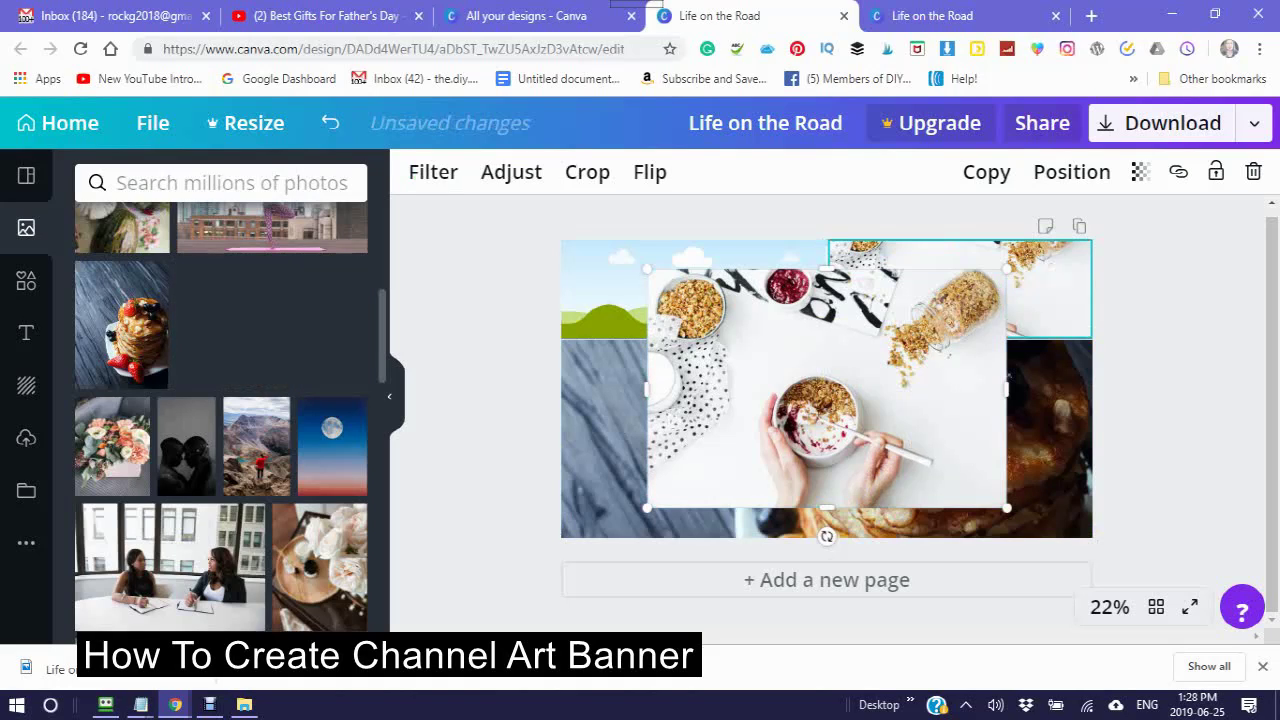
drag(960, 290, 960, 290)
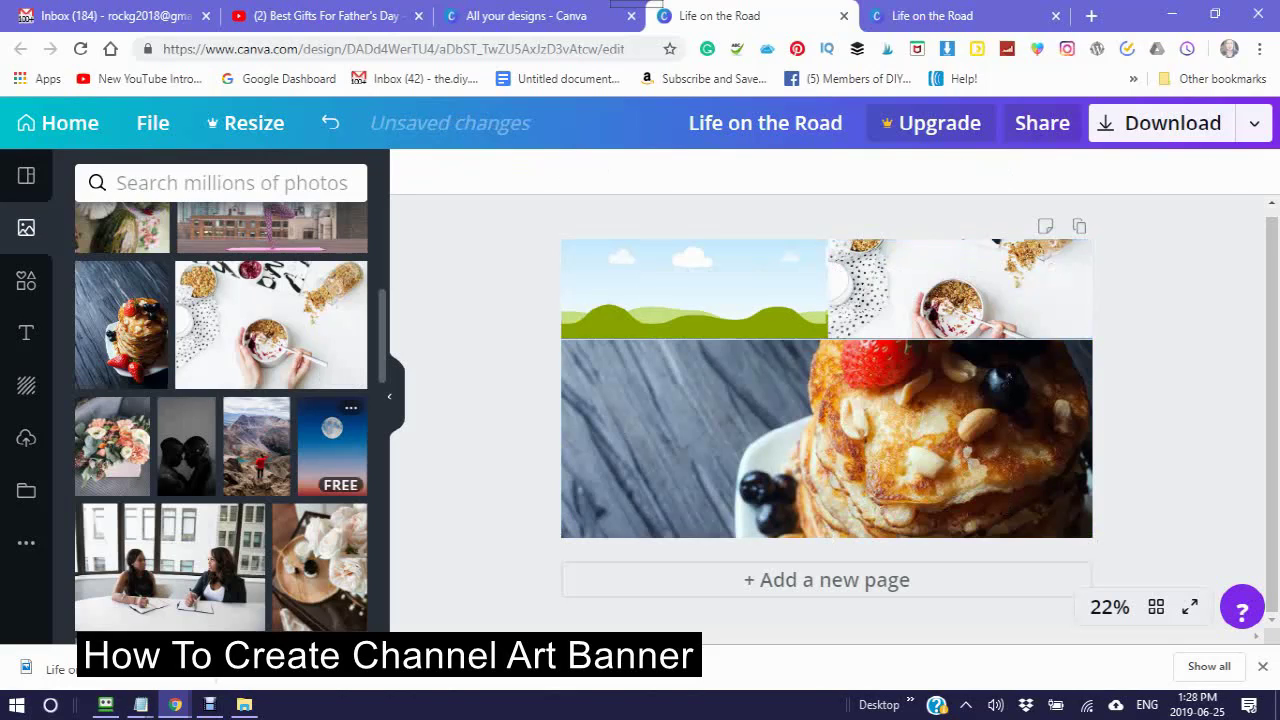
Step: Replace the wide lower cell's pancake photo with the flower arrangement photo, then delete the whole photo grid
click(112, 445)
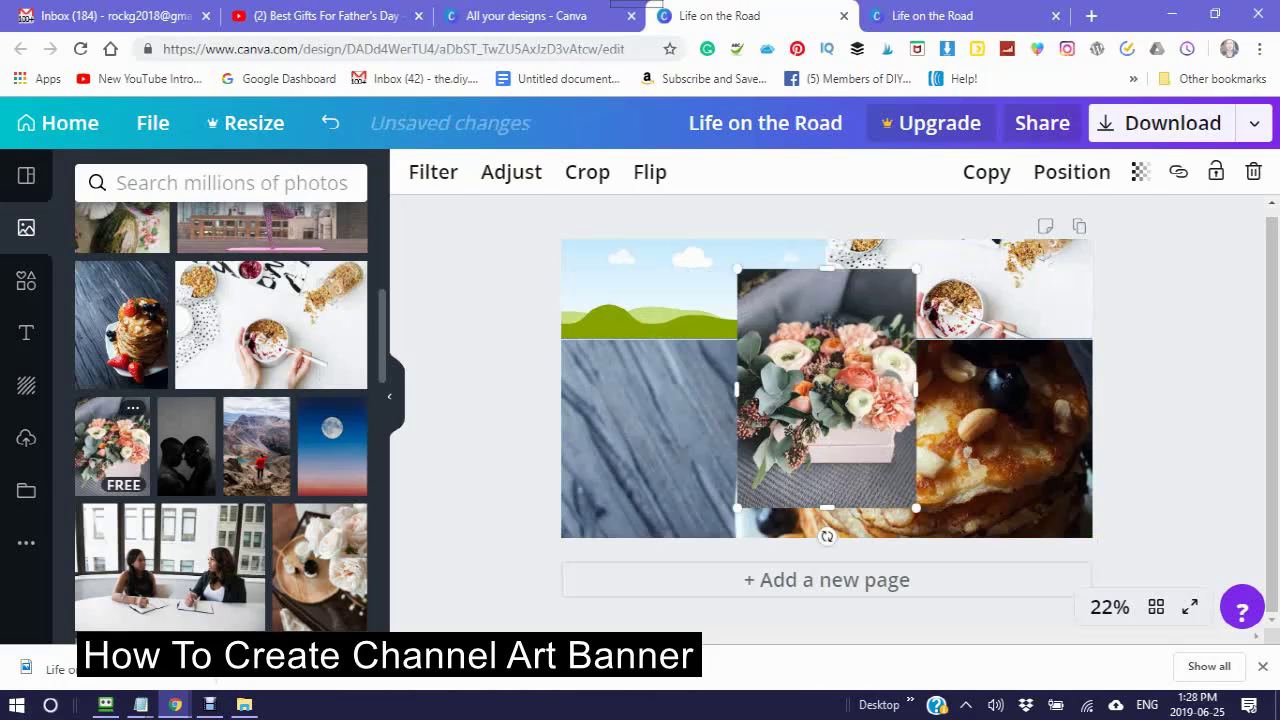
drag(827, 388, 955, 432)
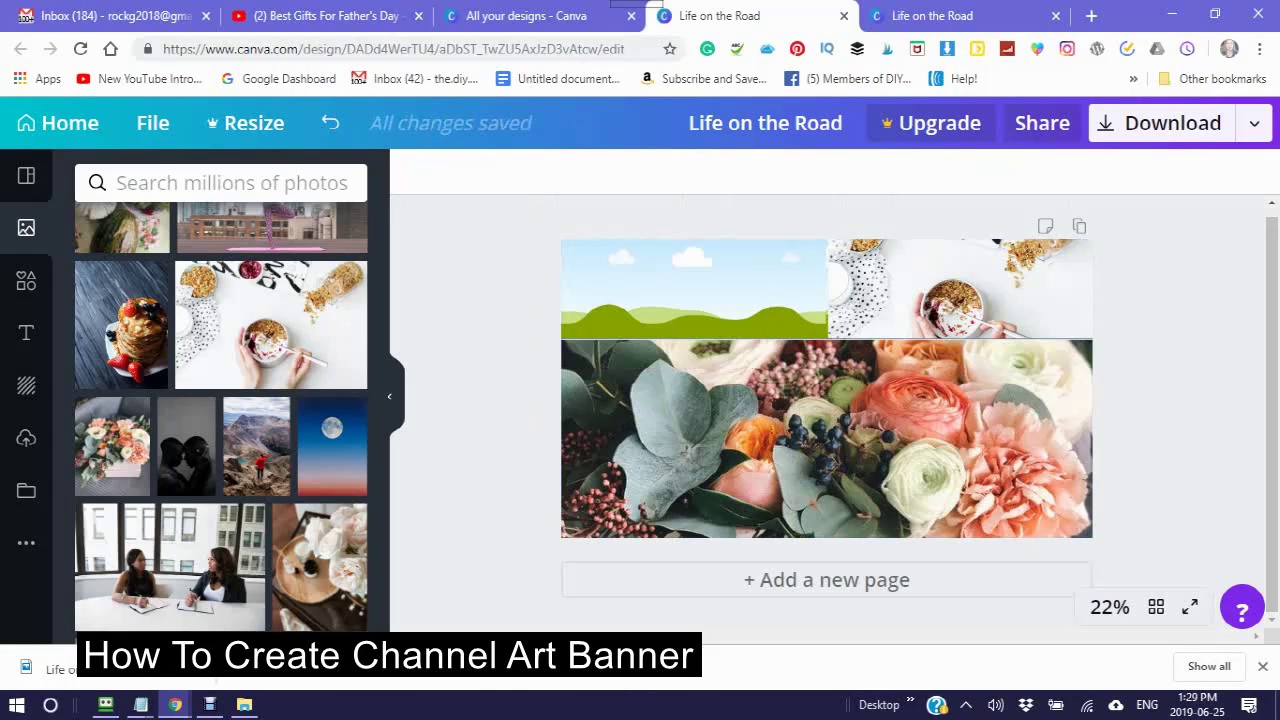
click(826, 388)
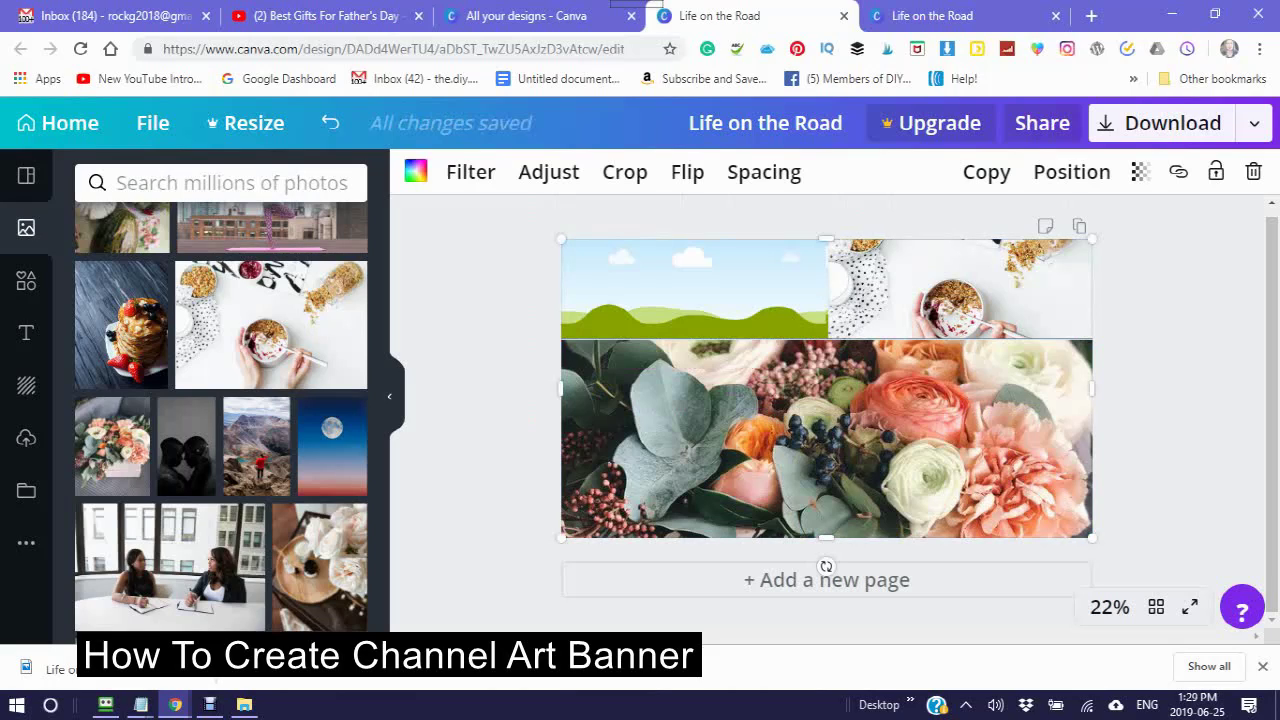
click(1253, 171)
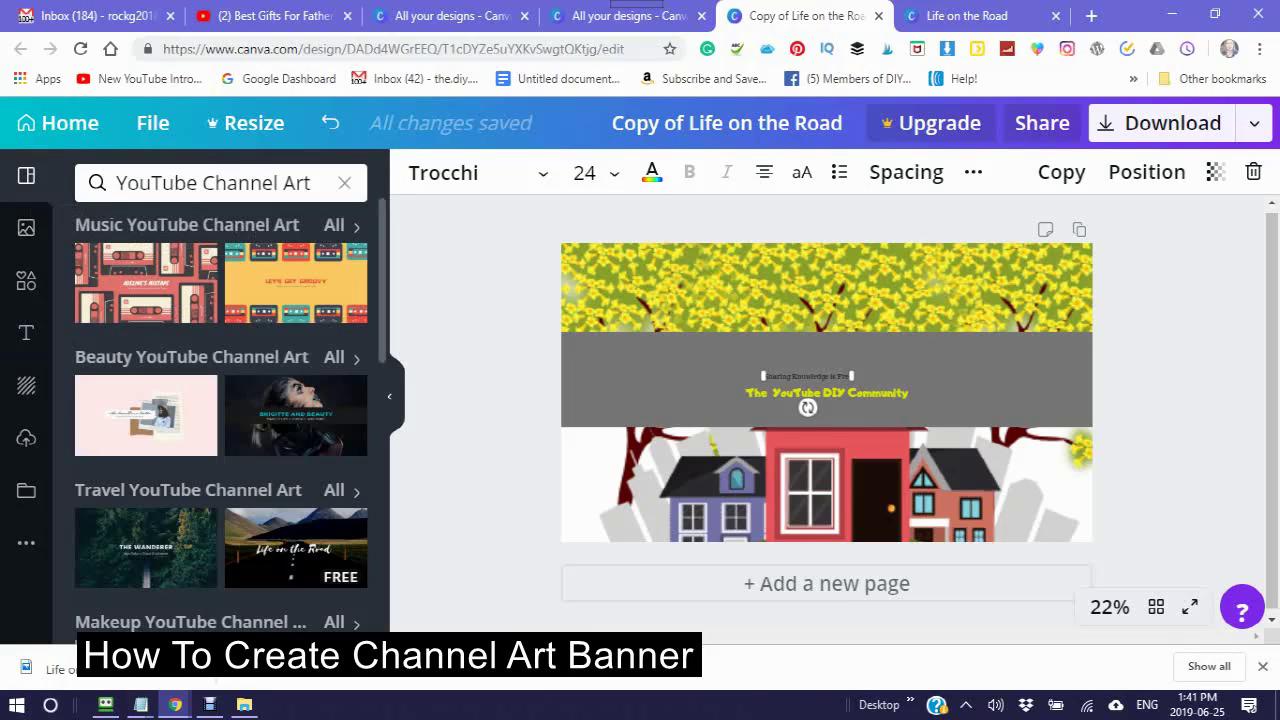
Step: Browse the YouTube Channel Art templates for a ready-made banner layout to use in the copied design
scroll(220, 420, down, 1)
scroll(296, 370, down, 8)
scroll(296, 400, down, 5)
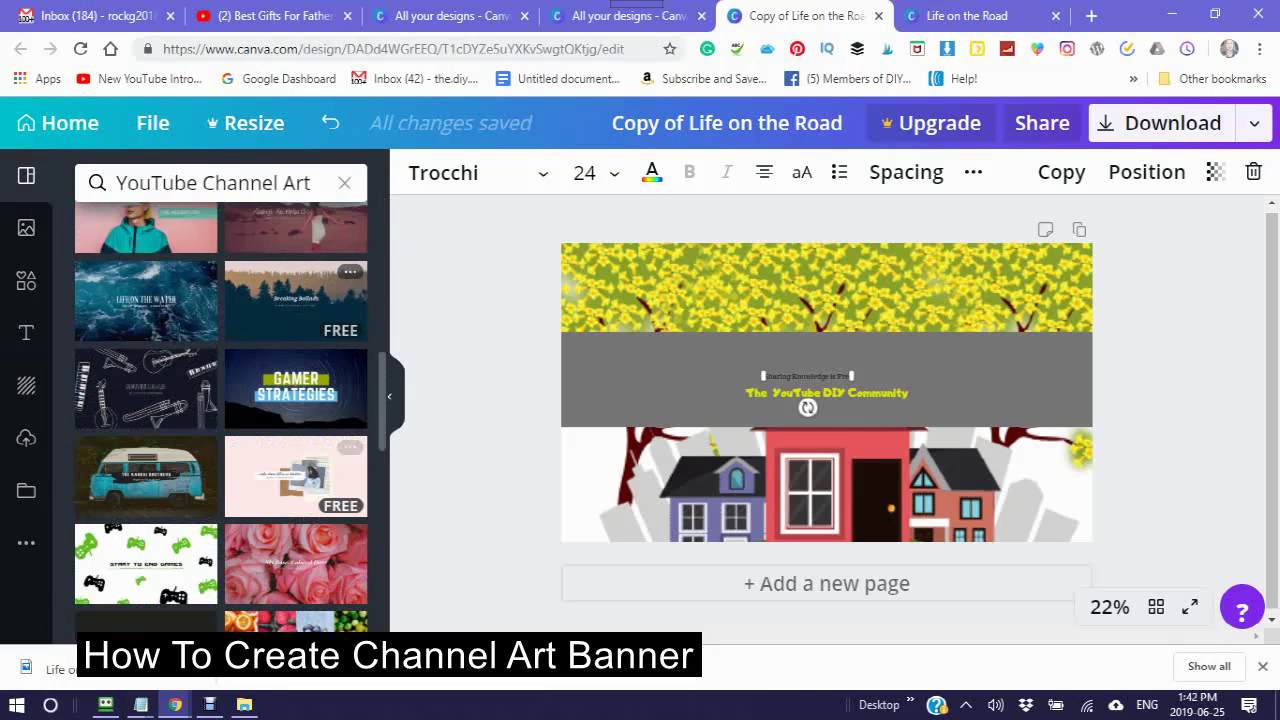
scroll(229, 400, down, 3)
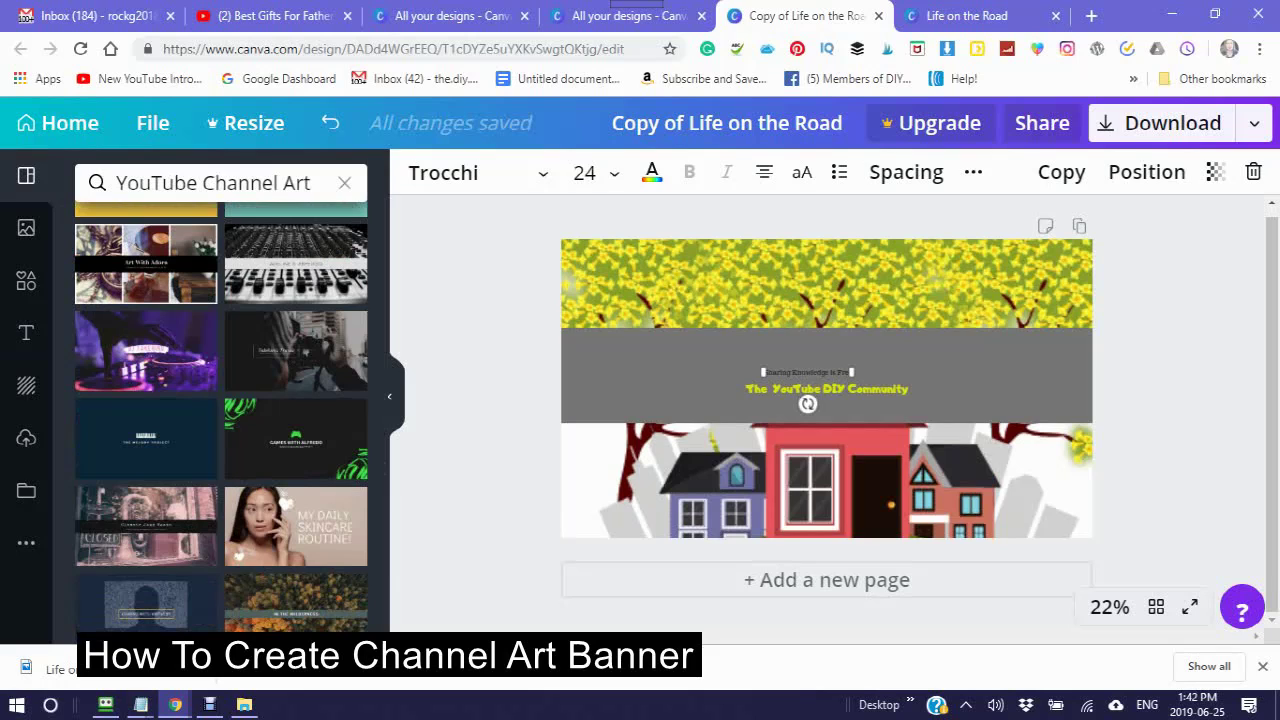
scroll(296, 430, down, 2)
scroll(220, 420, down, 5)
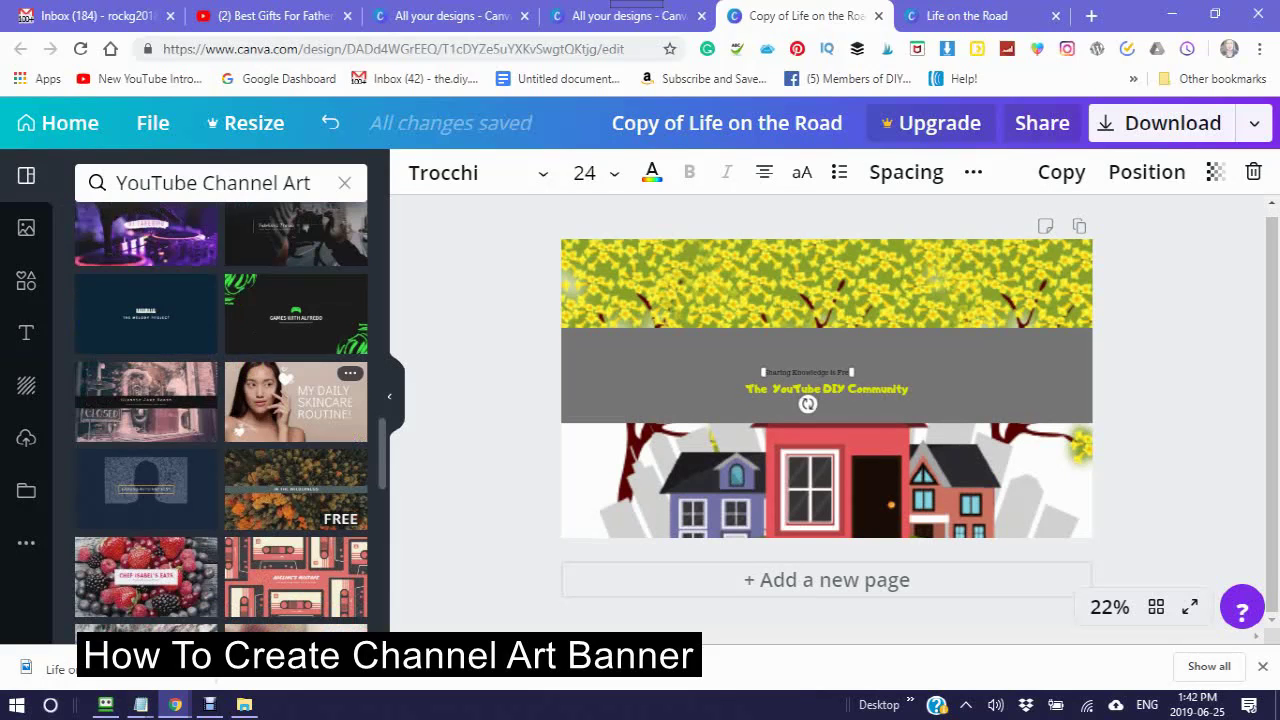
scroll(220, 420, down, 1)
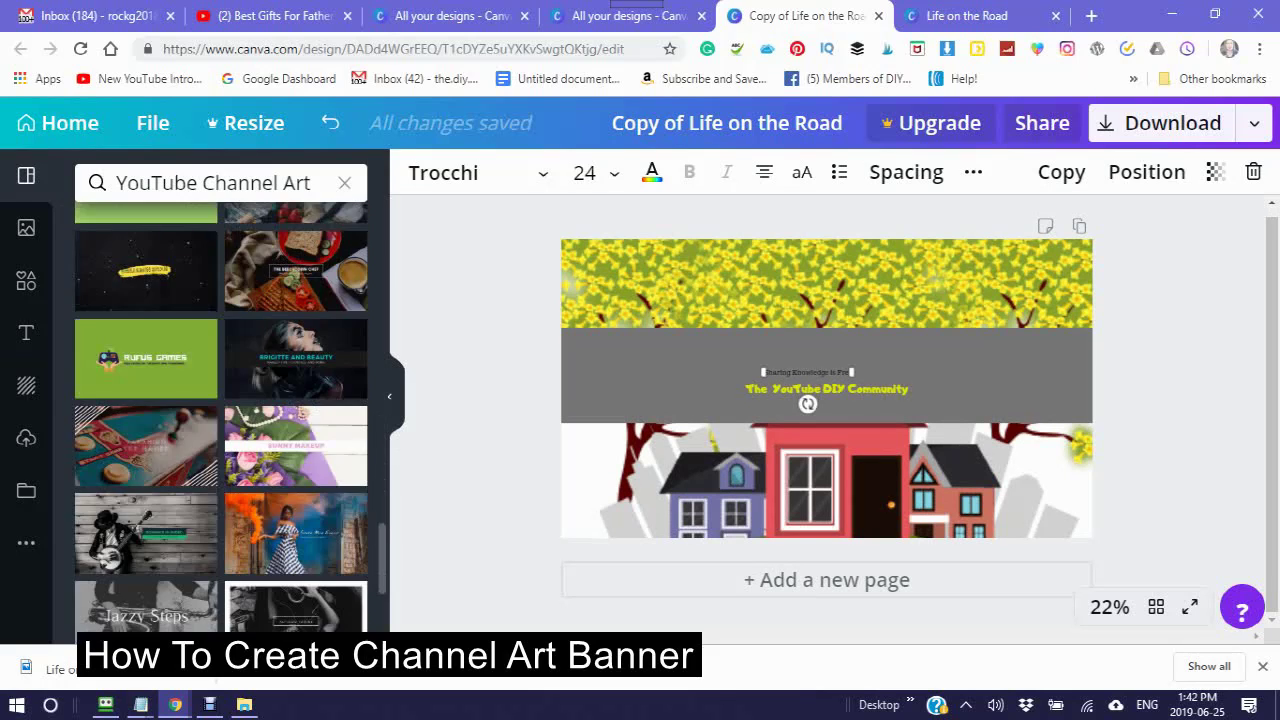
scroll(220, 420, up, 1)
scroll(296, 560, up, 4)
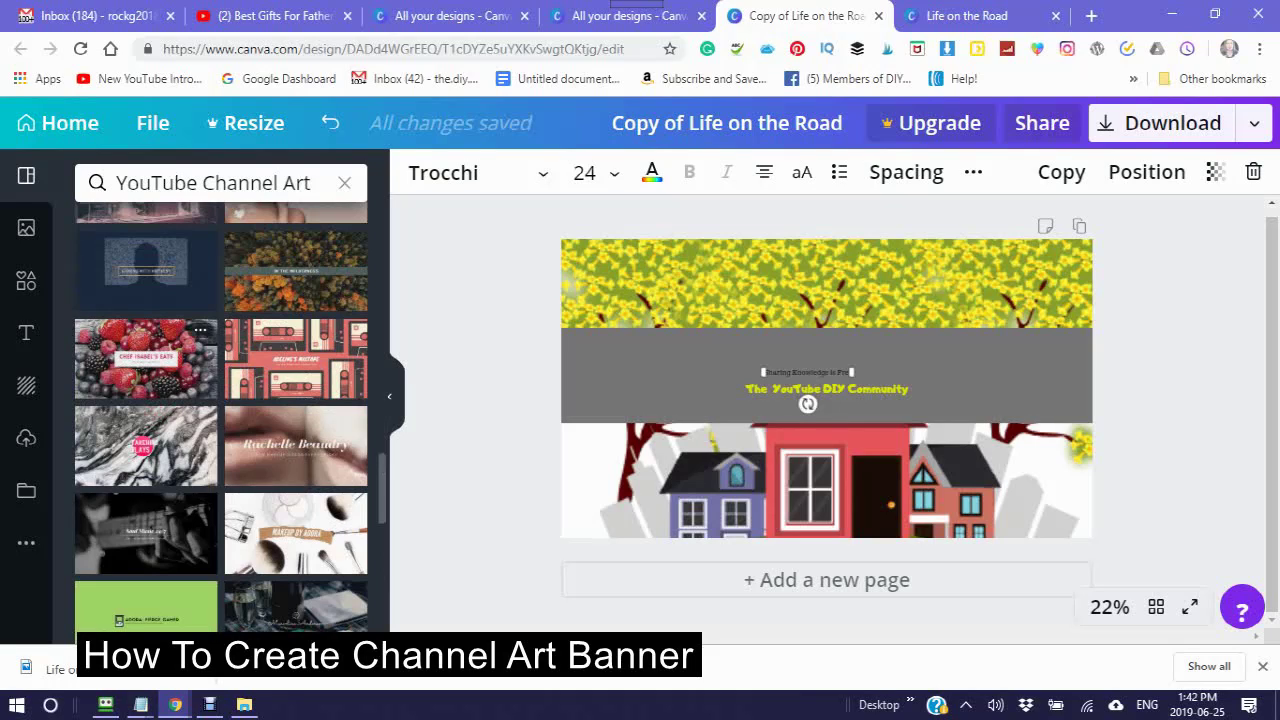
Step: Apply the dark picnic template with champagne glasses and replace its name heading with "Best Gifts For Father's Day"
click(146, 358)
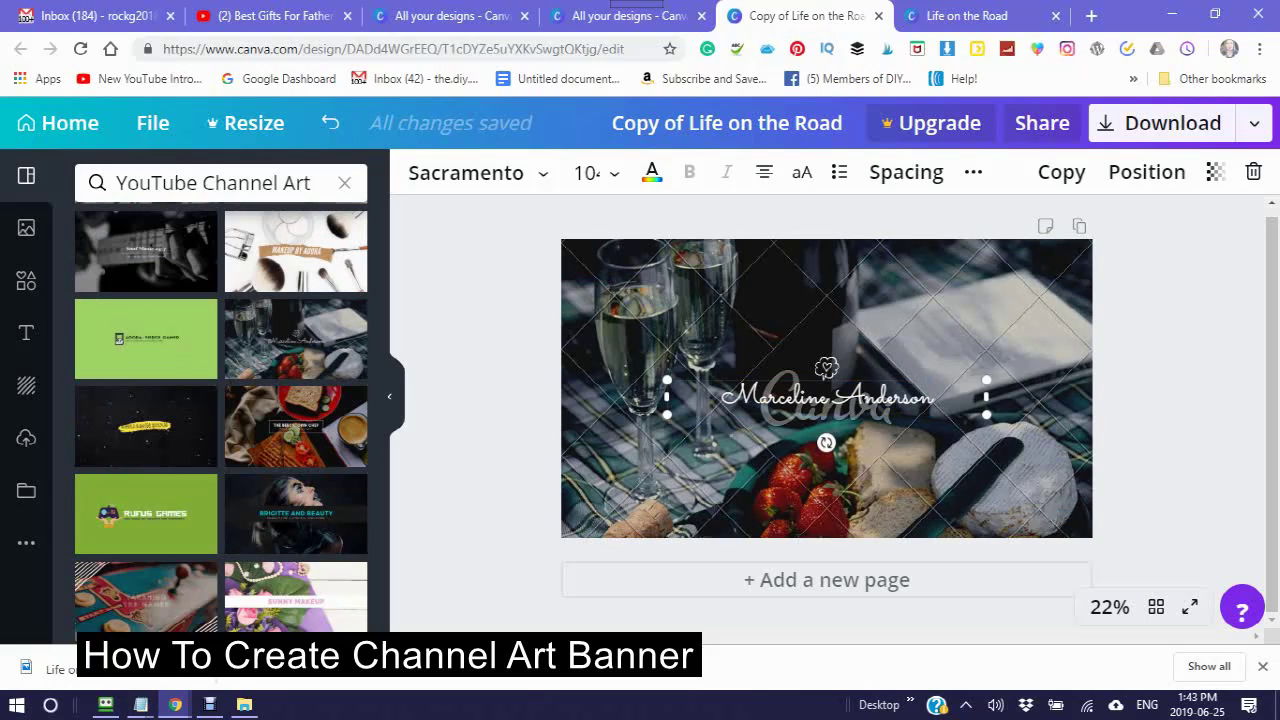
right_click(766, 398)
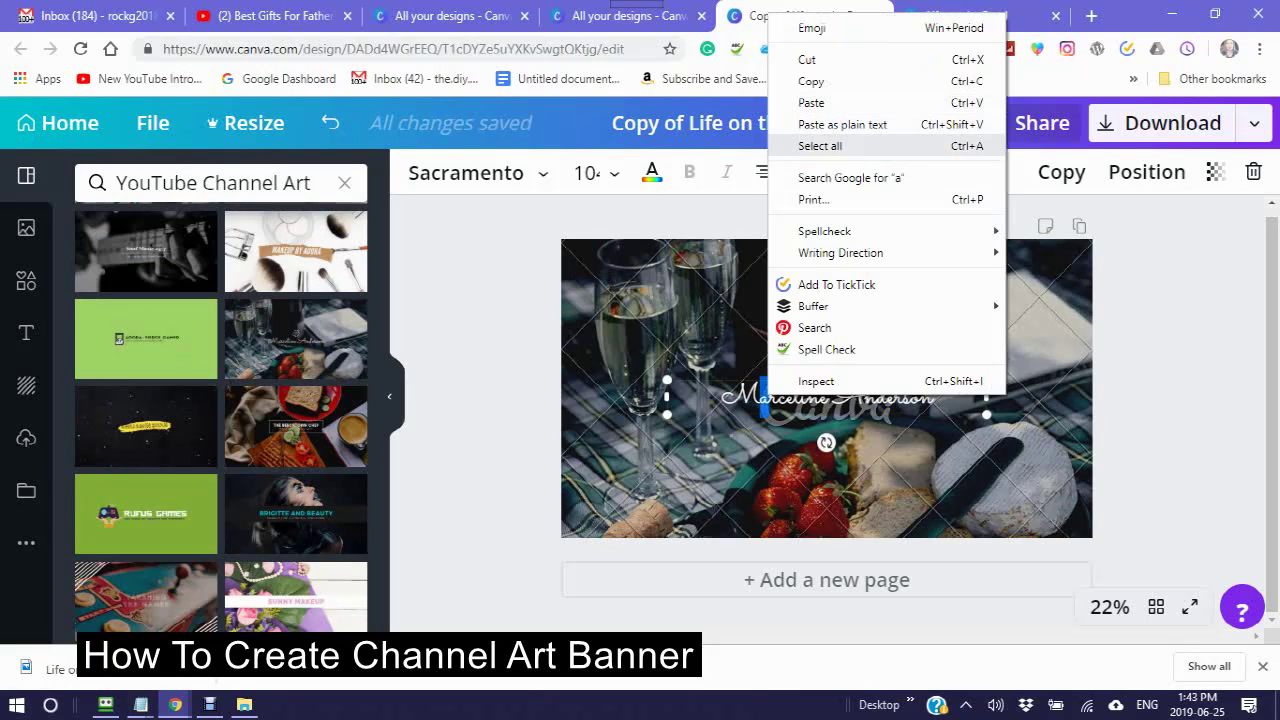
click(800, 143)
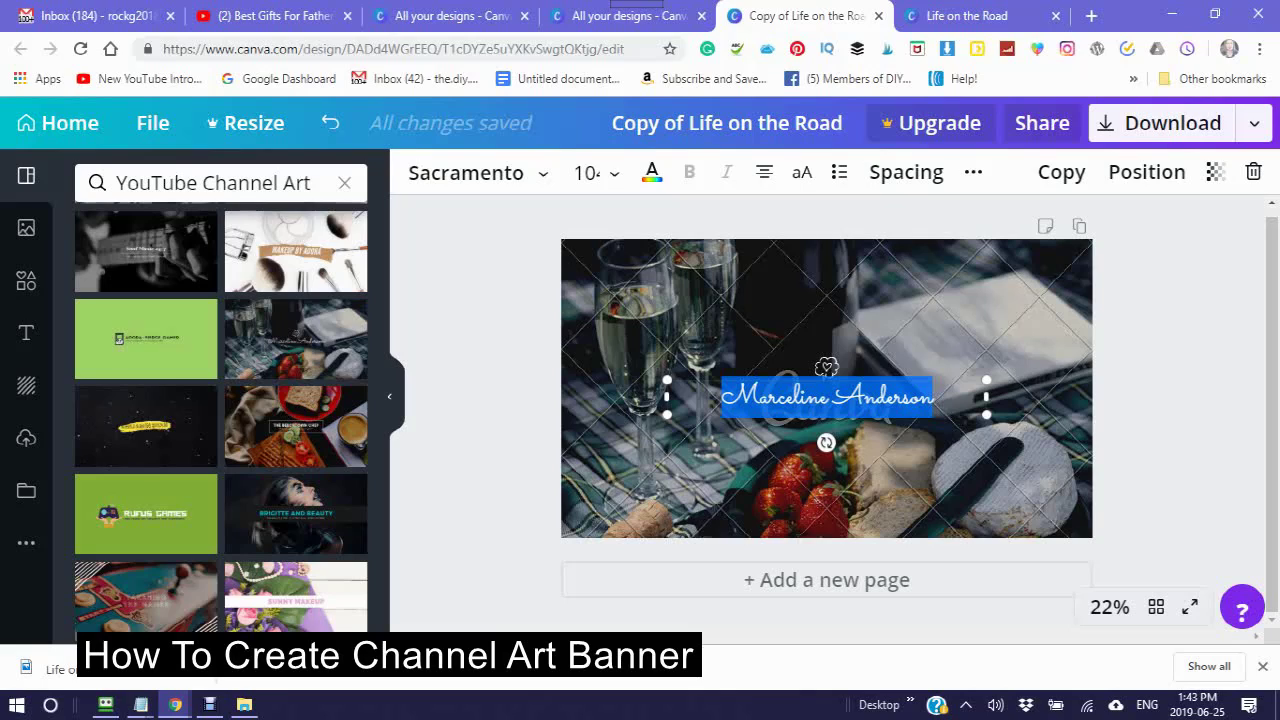
text(Best)
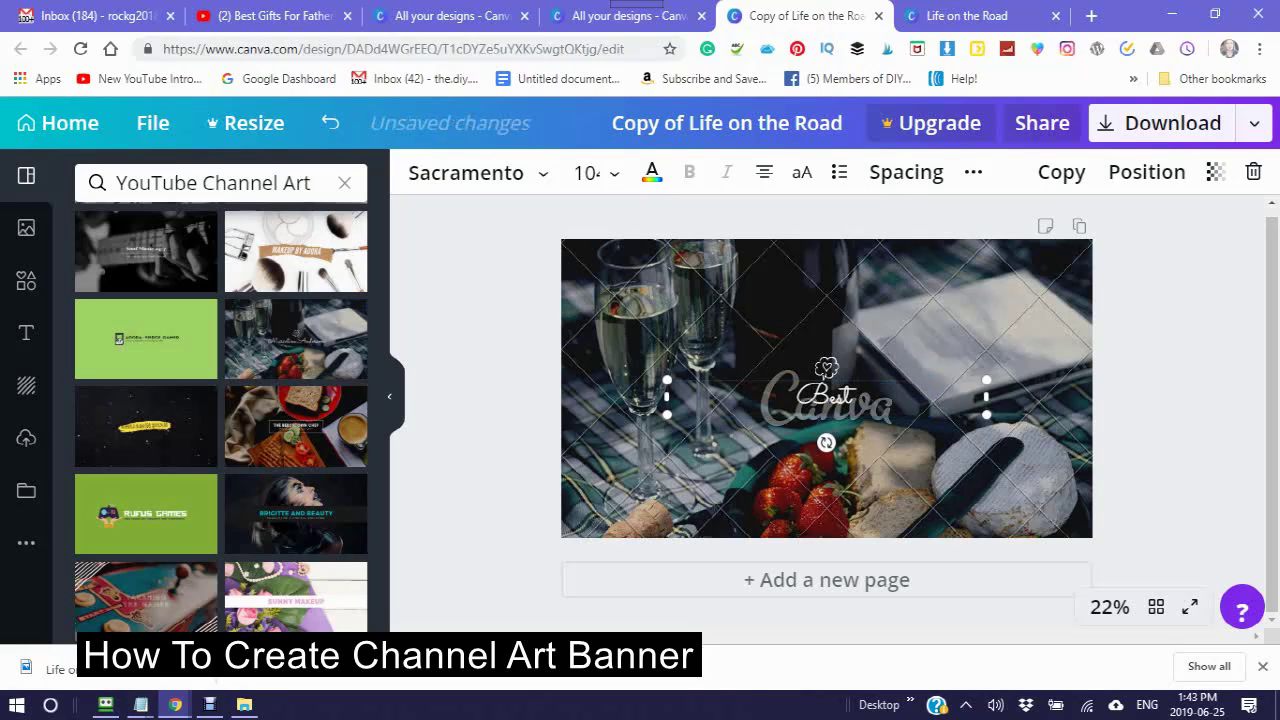
text( G)
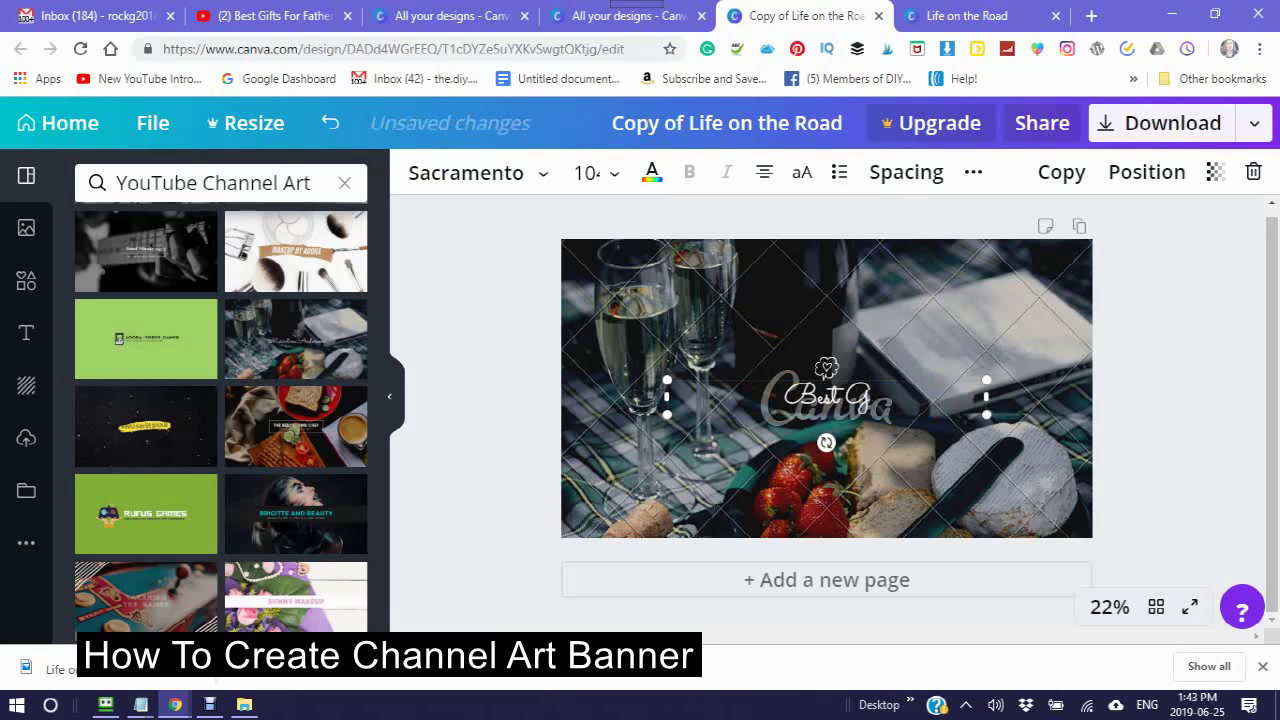
text(ift)
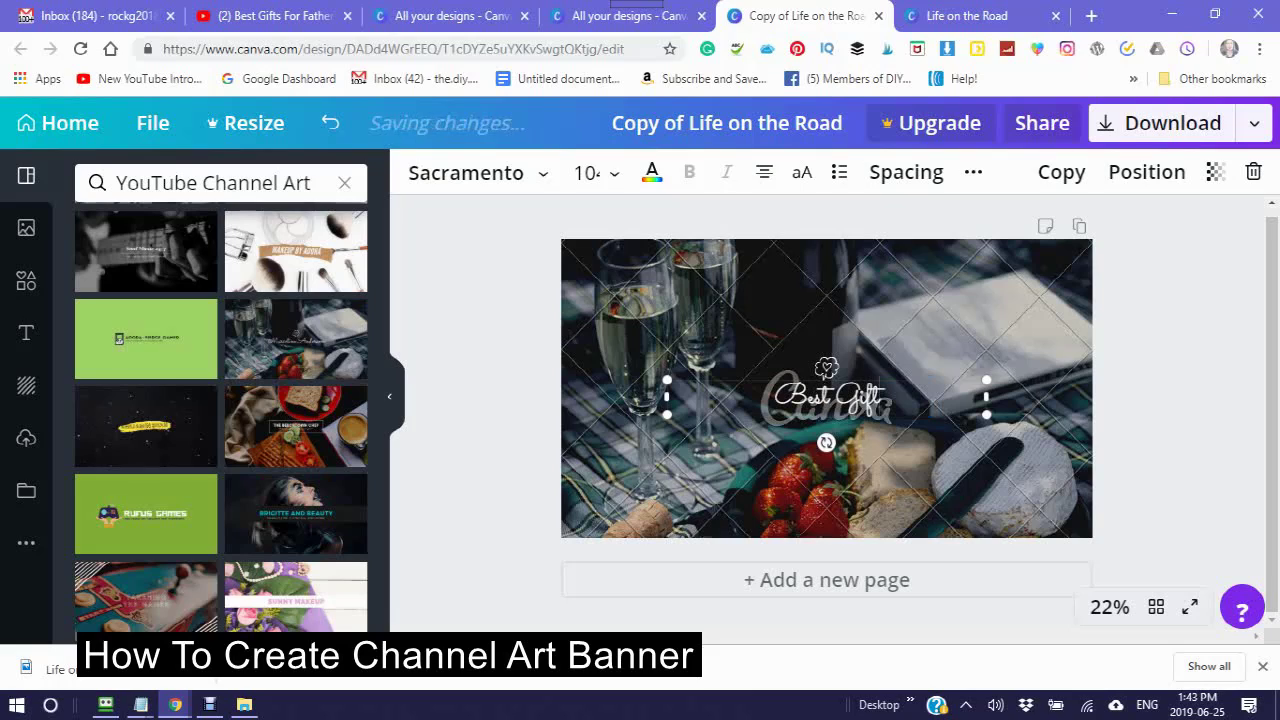
text(s)
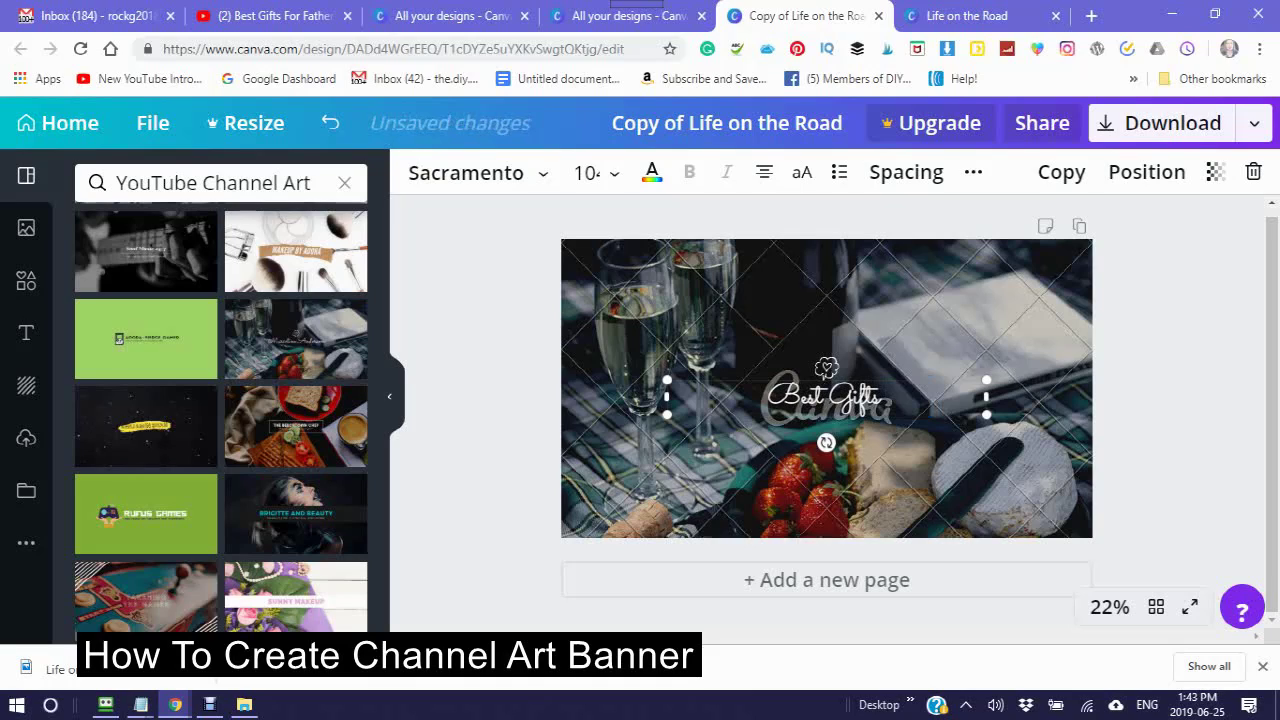
text( For)
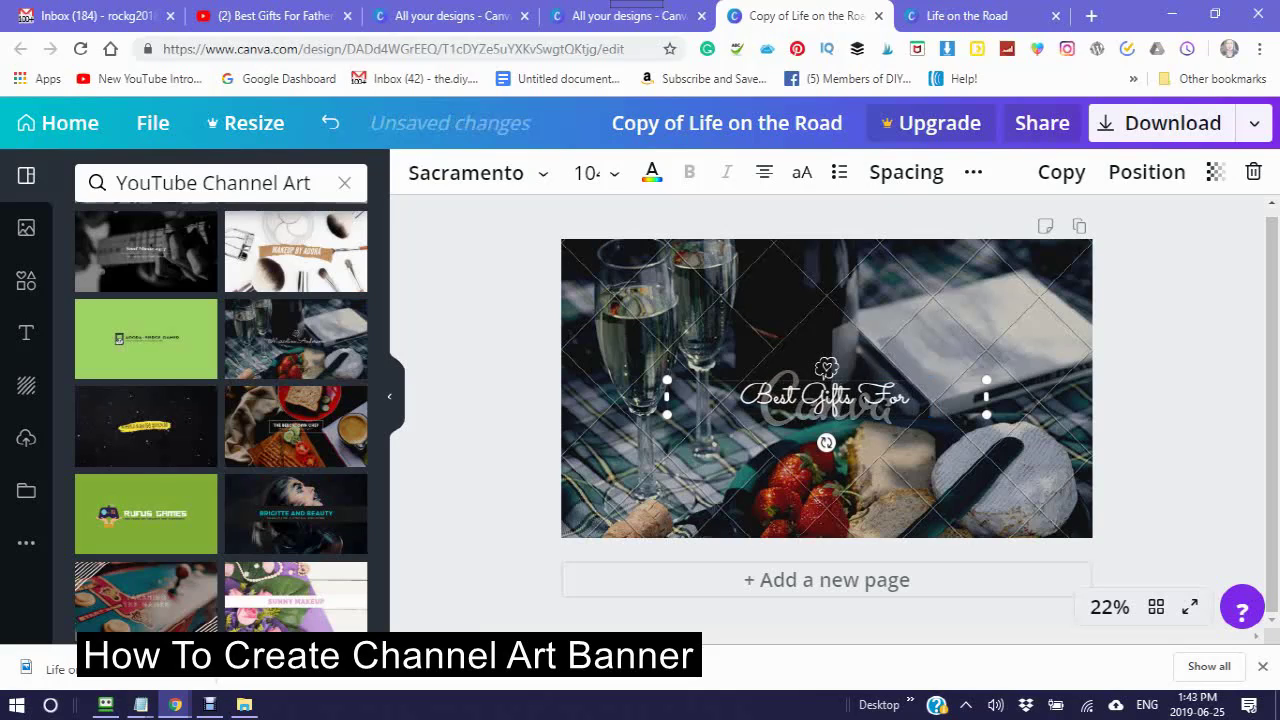
text( Father)
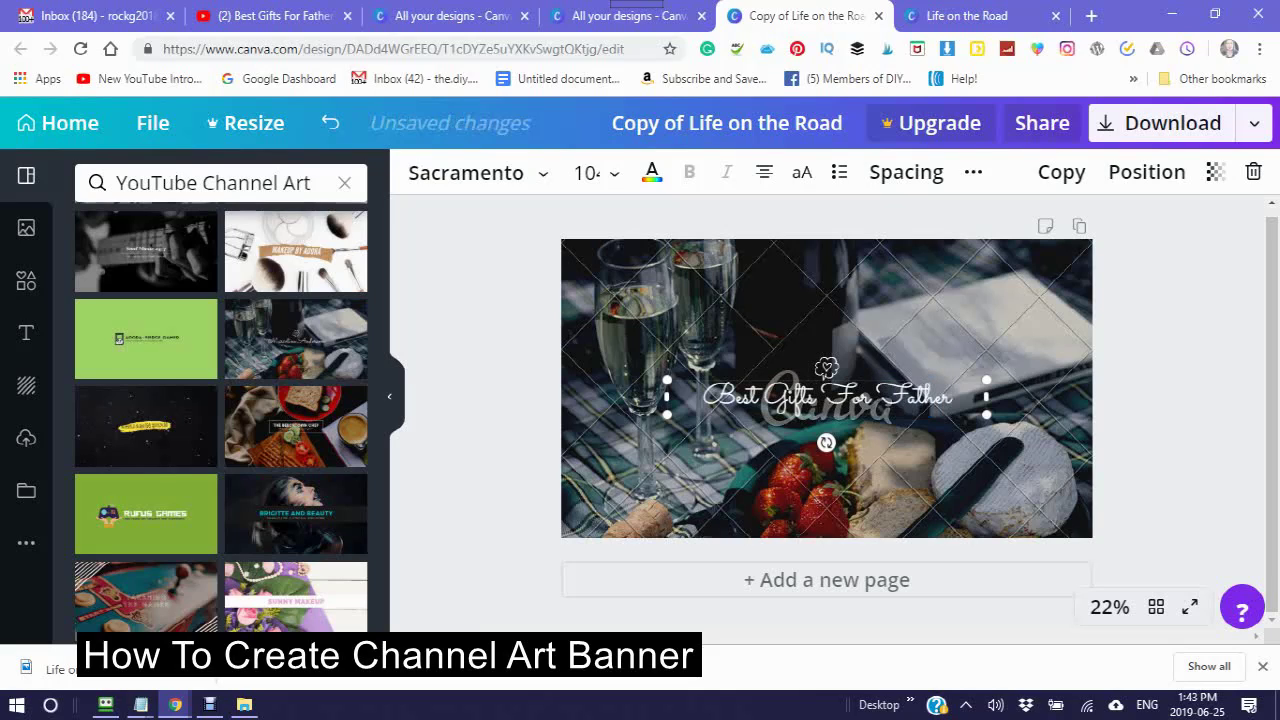
text('s)
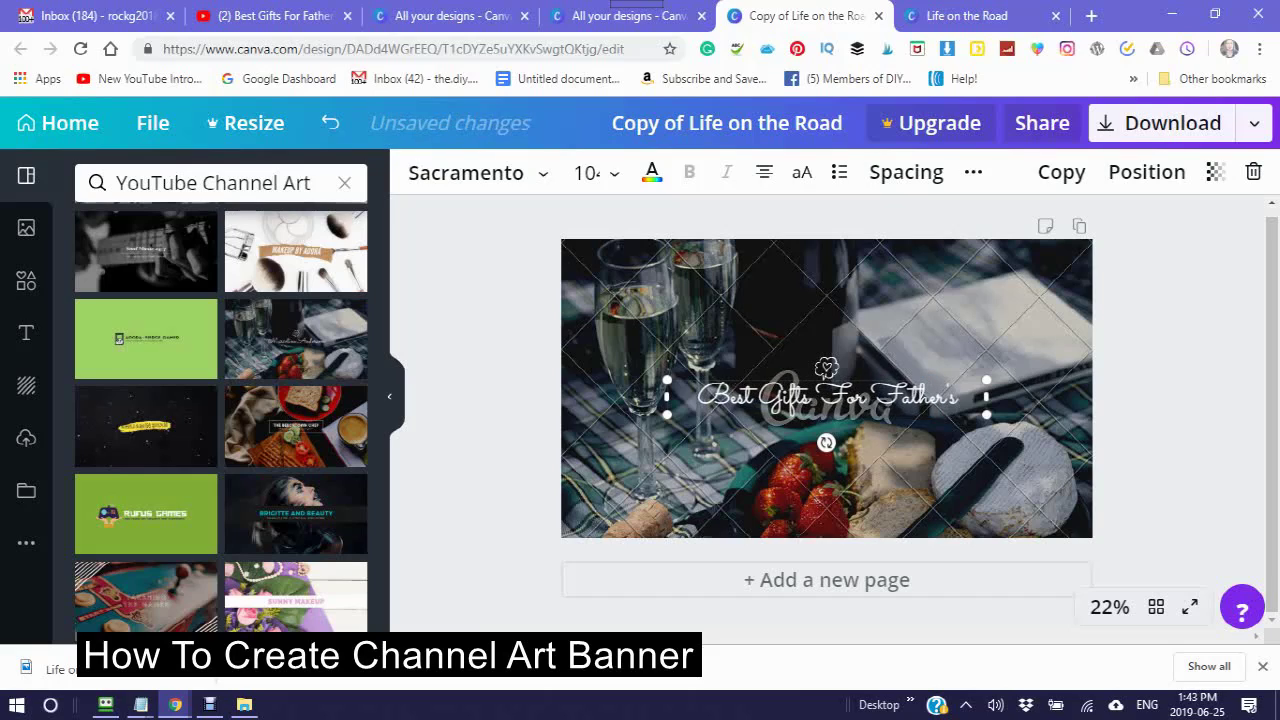
text( Day)
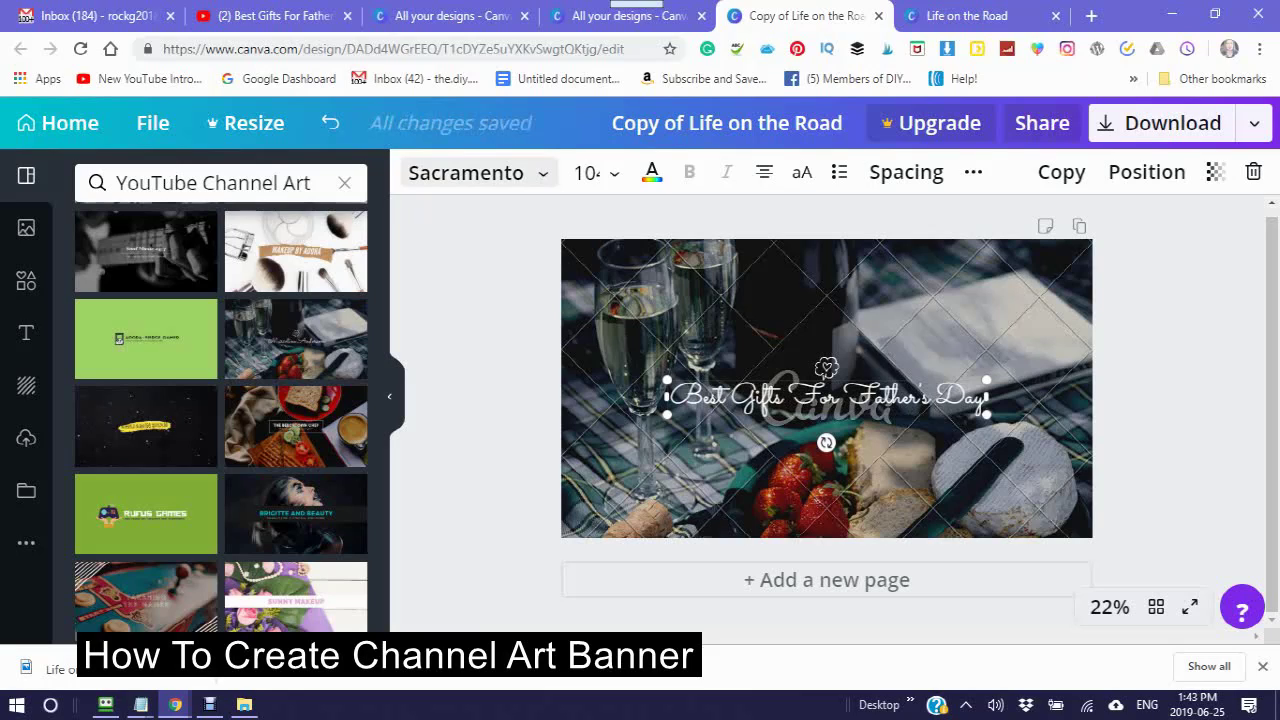
Step: Set the font size of the Father's Day heading to 48
click(478, 172)
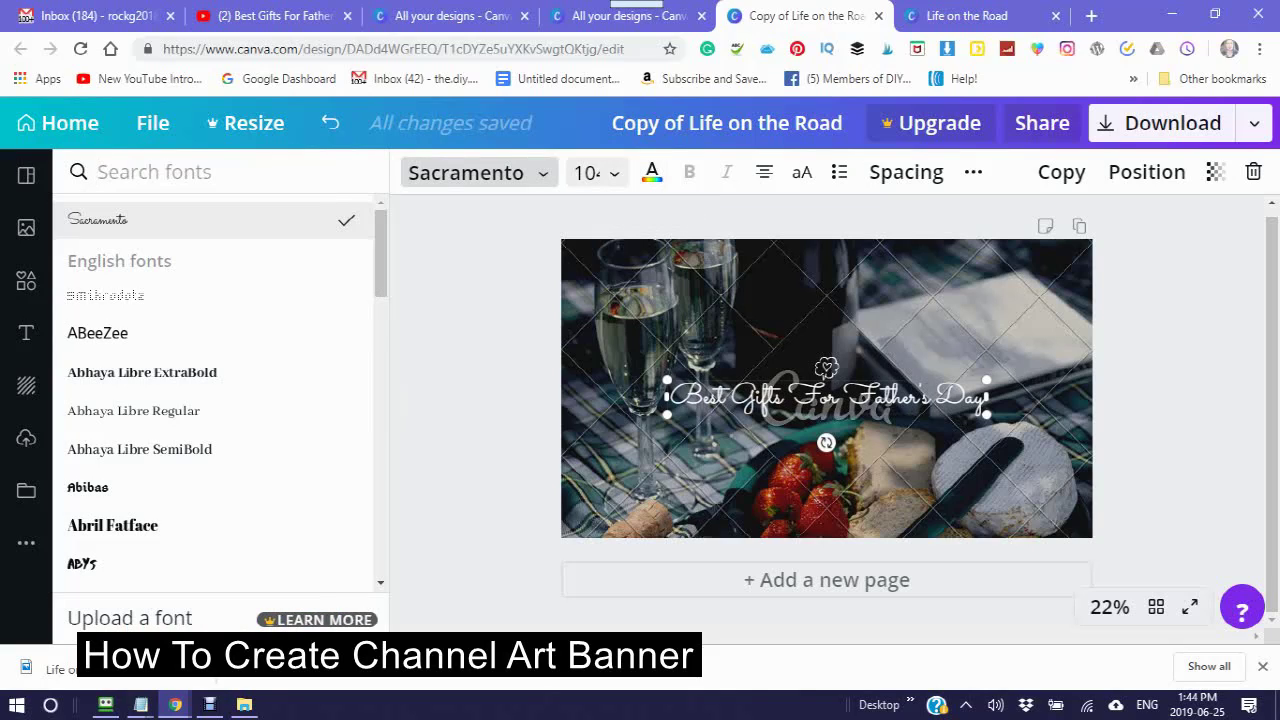
click(596, 172)
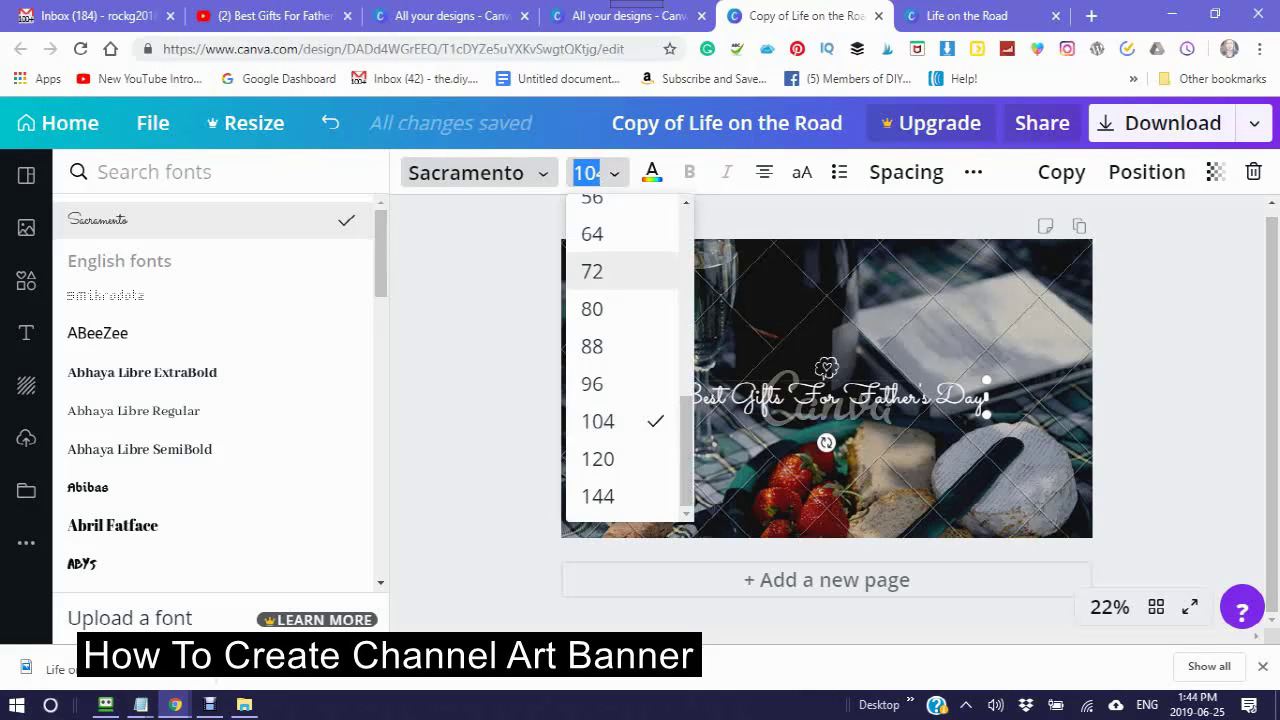
scroll(622, 312, up, 1)
scroll(592, 325, up, 3)
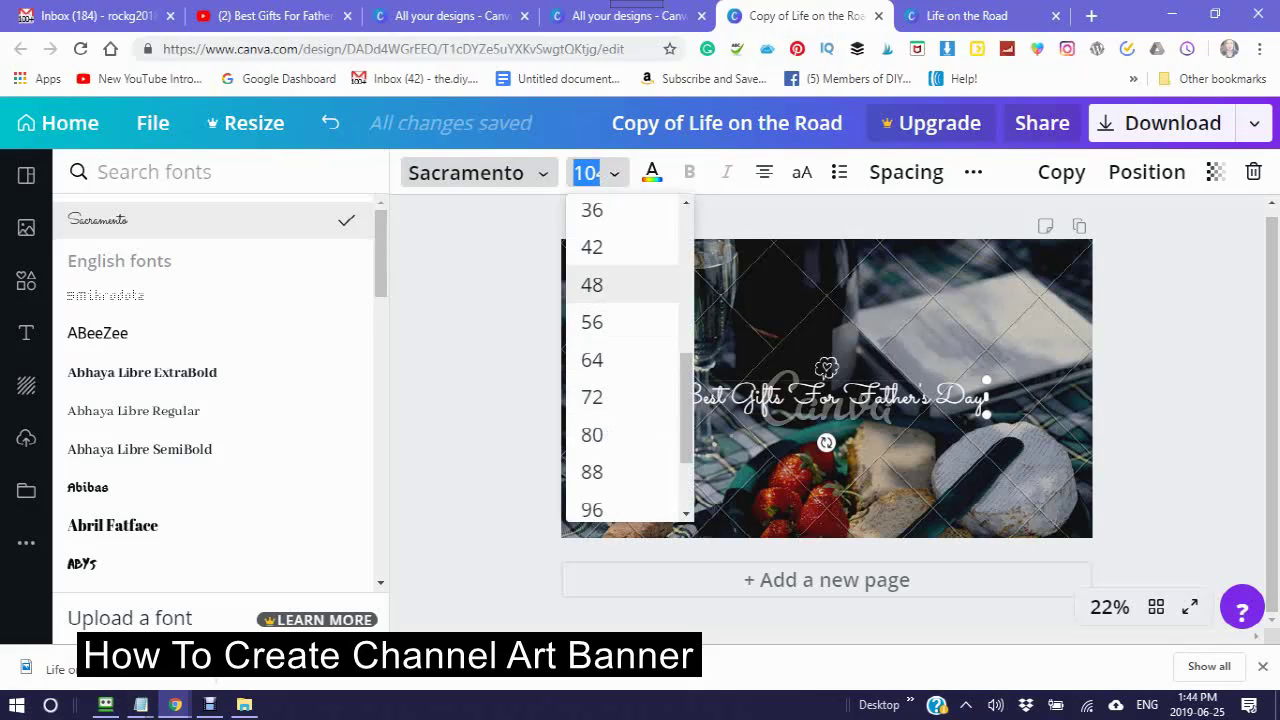
click(592, 285)
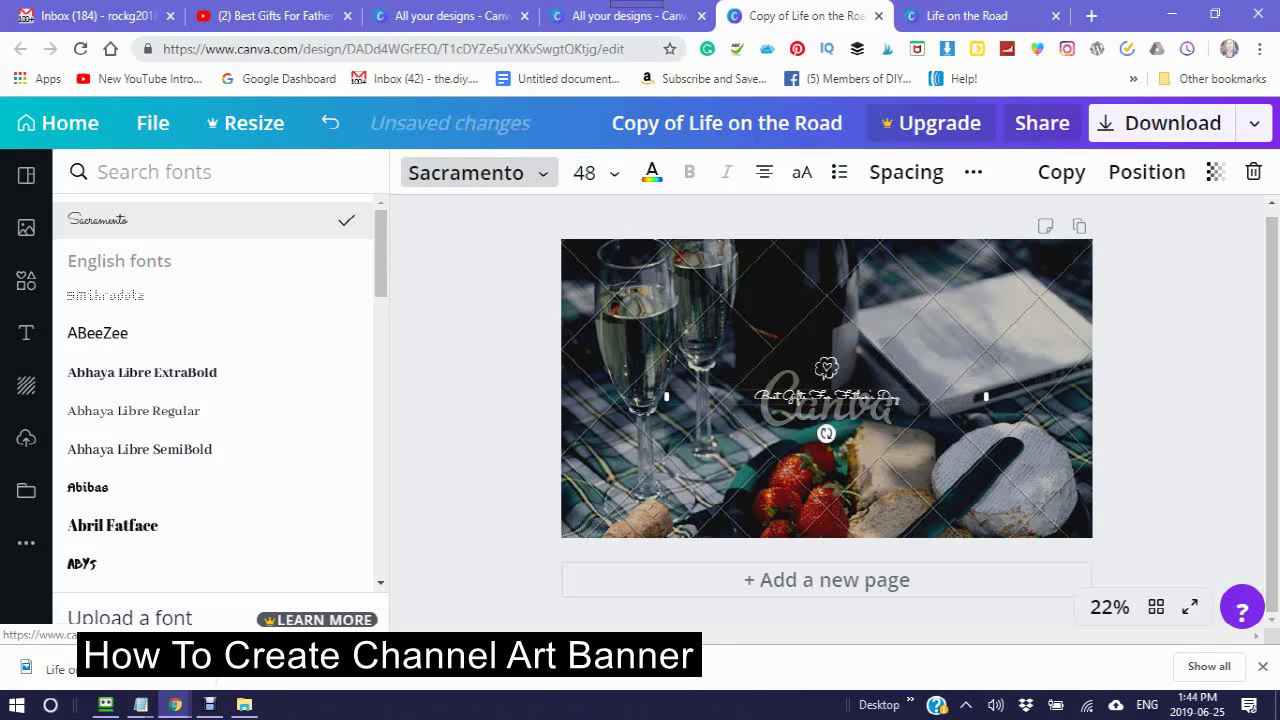
Step: Try pink #ff66c4 and purple #8c52ff as the heading's text color, returning to pink
click(651, 172)
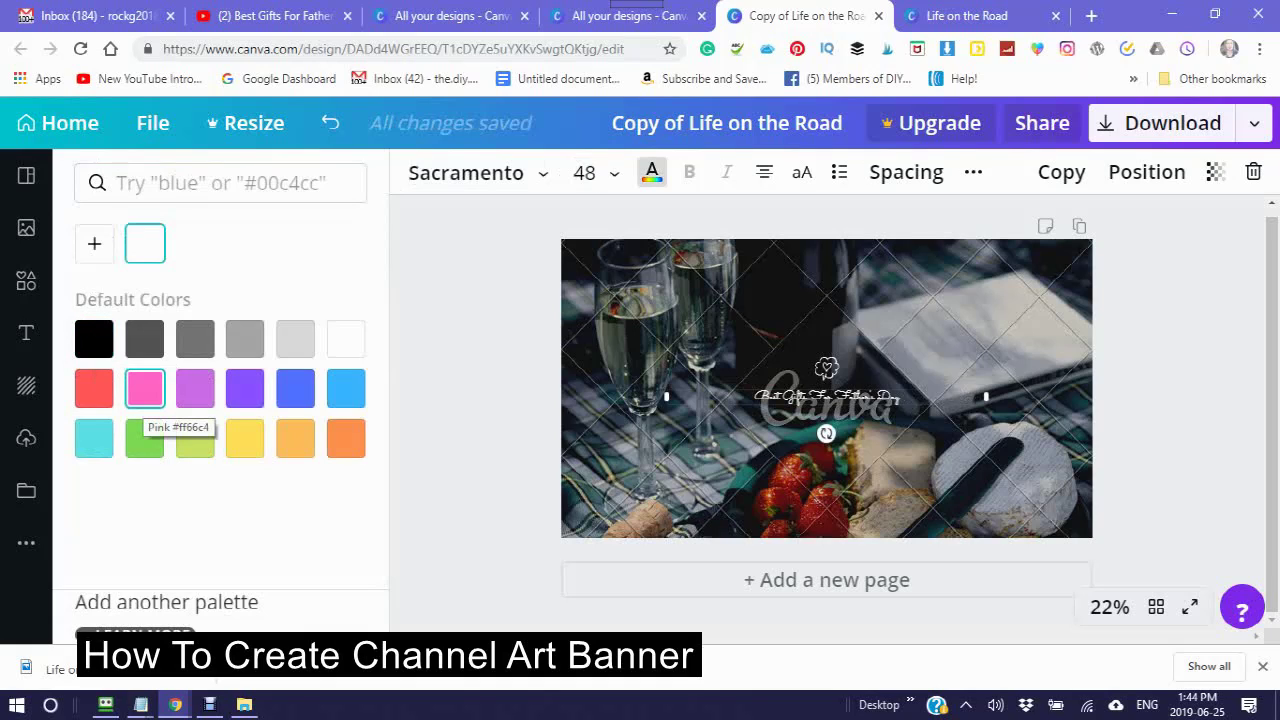
click(145, 388)
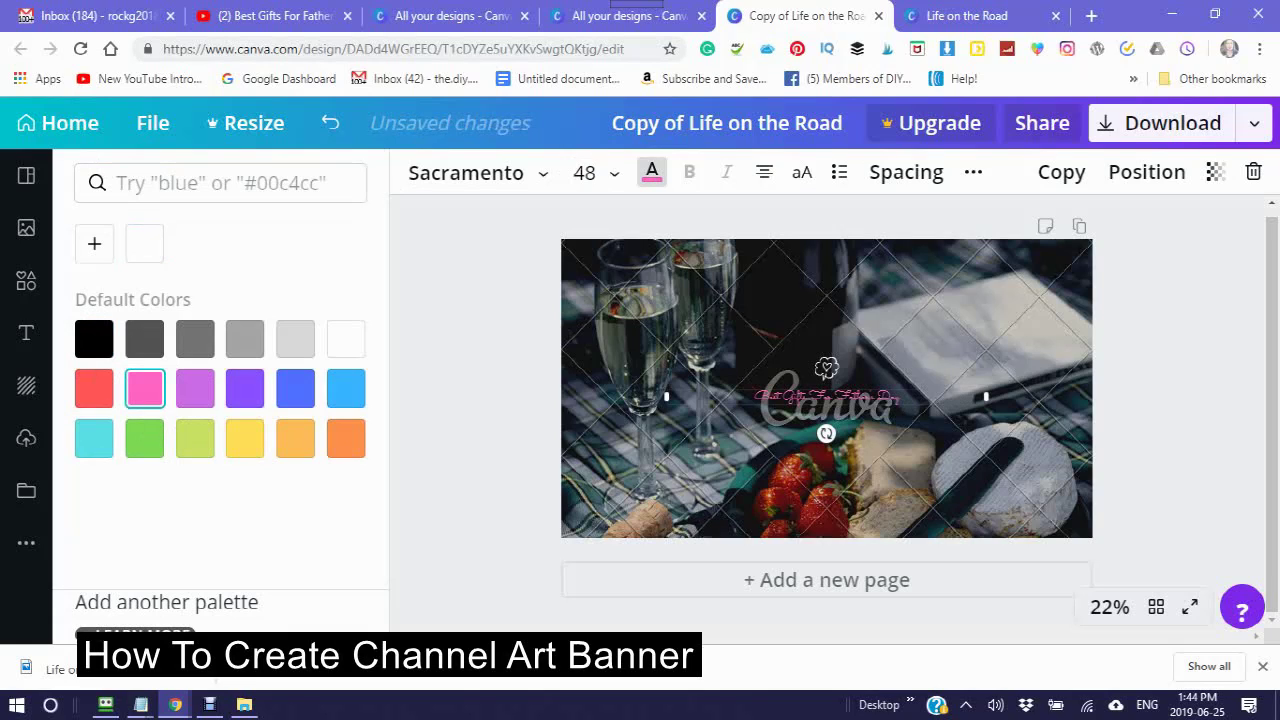
click(245, 388)
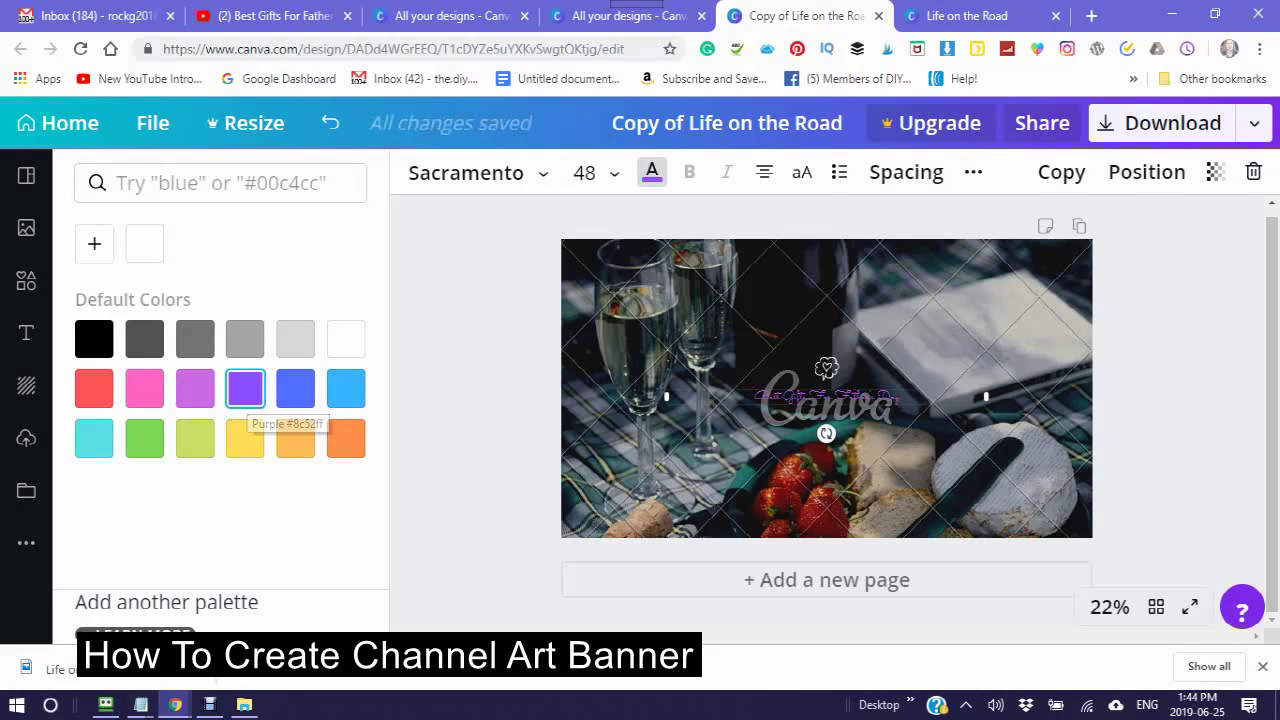
click(145, 388)
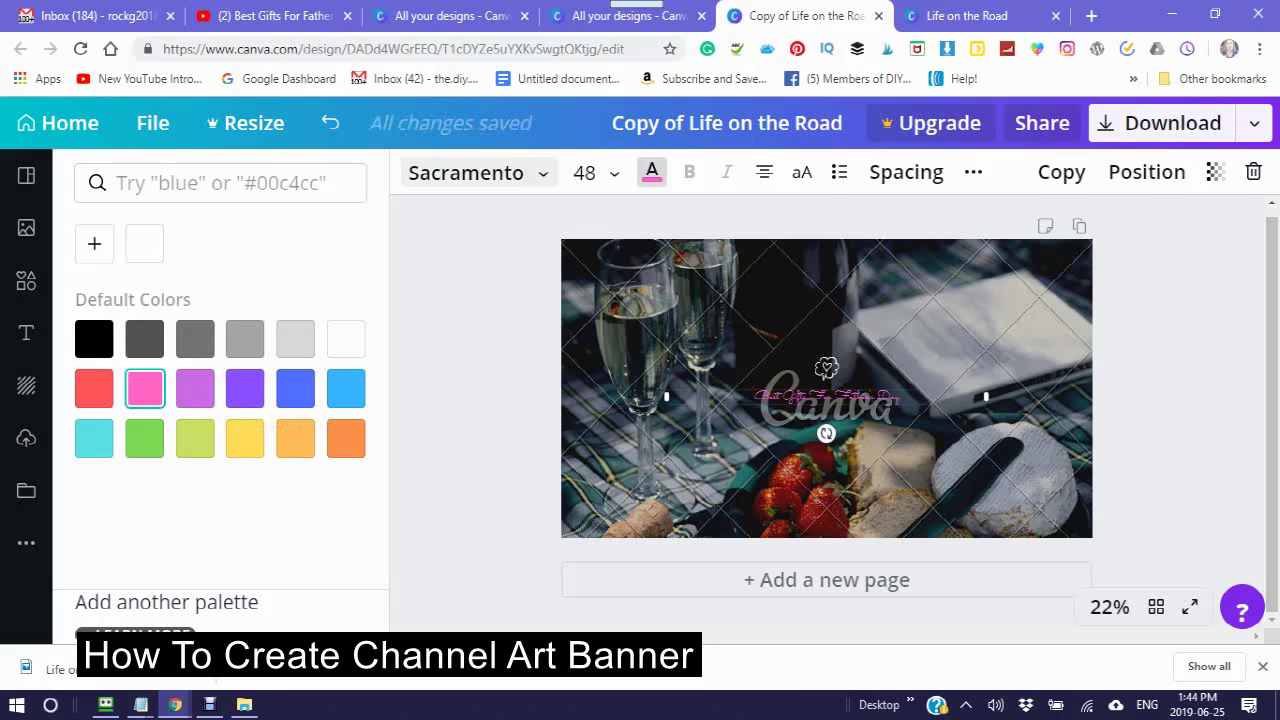
Step: Change the heading's font to Abril Fatface and try the italic style on it
click(475, 172)
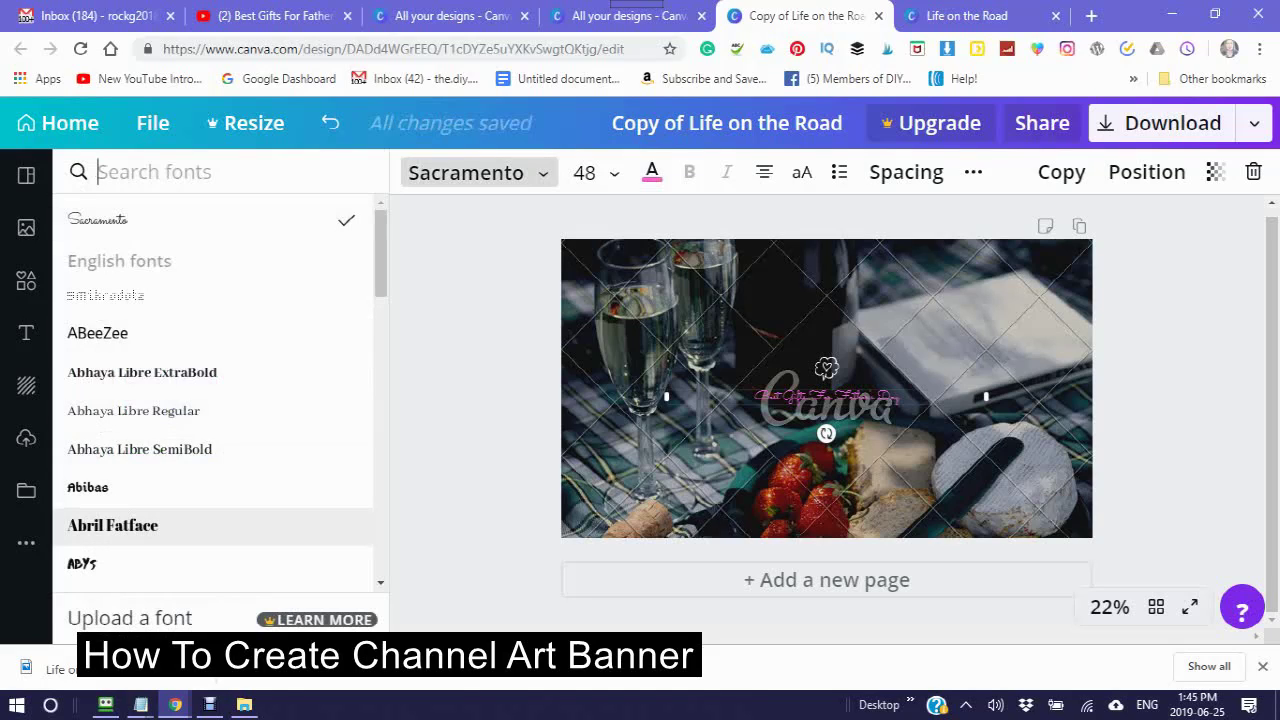
click(112, 525)
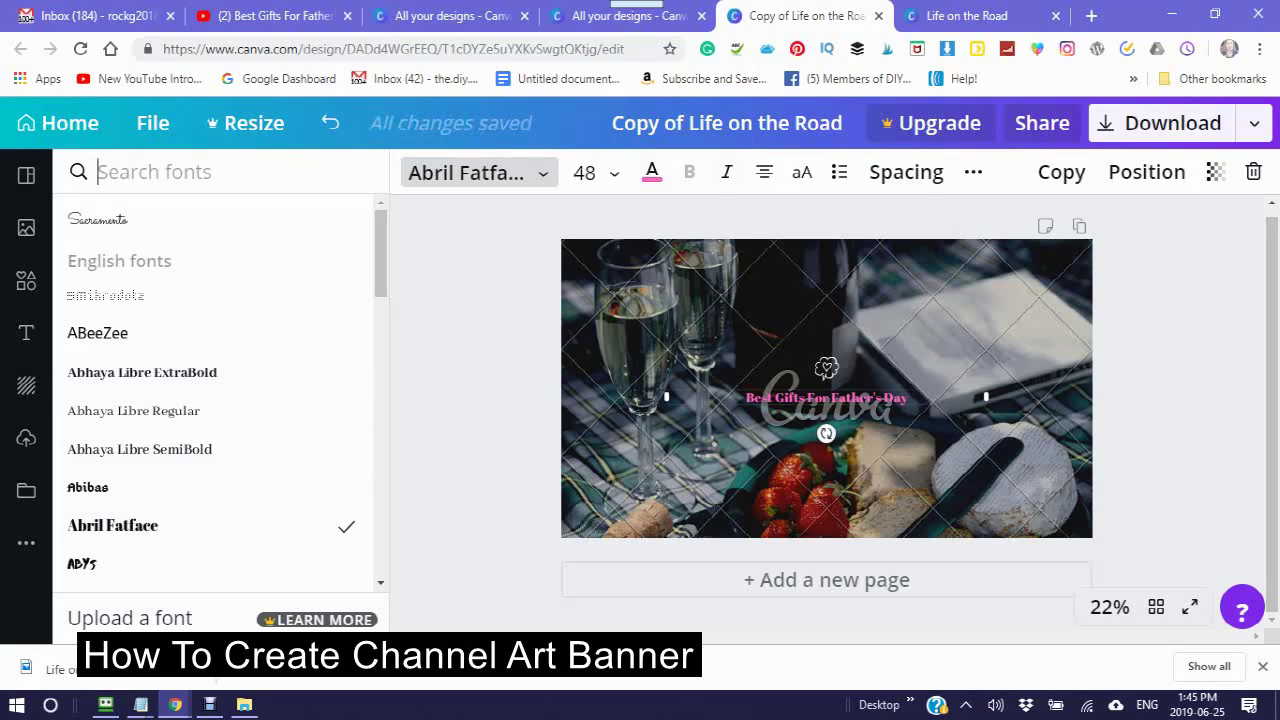
click(727, 172)
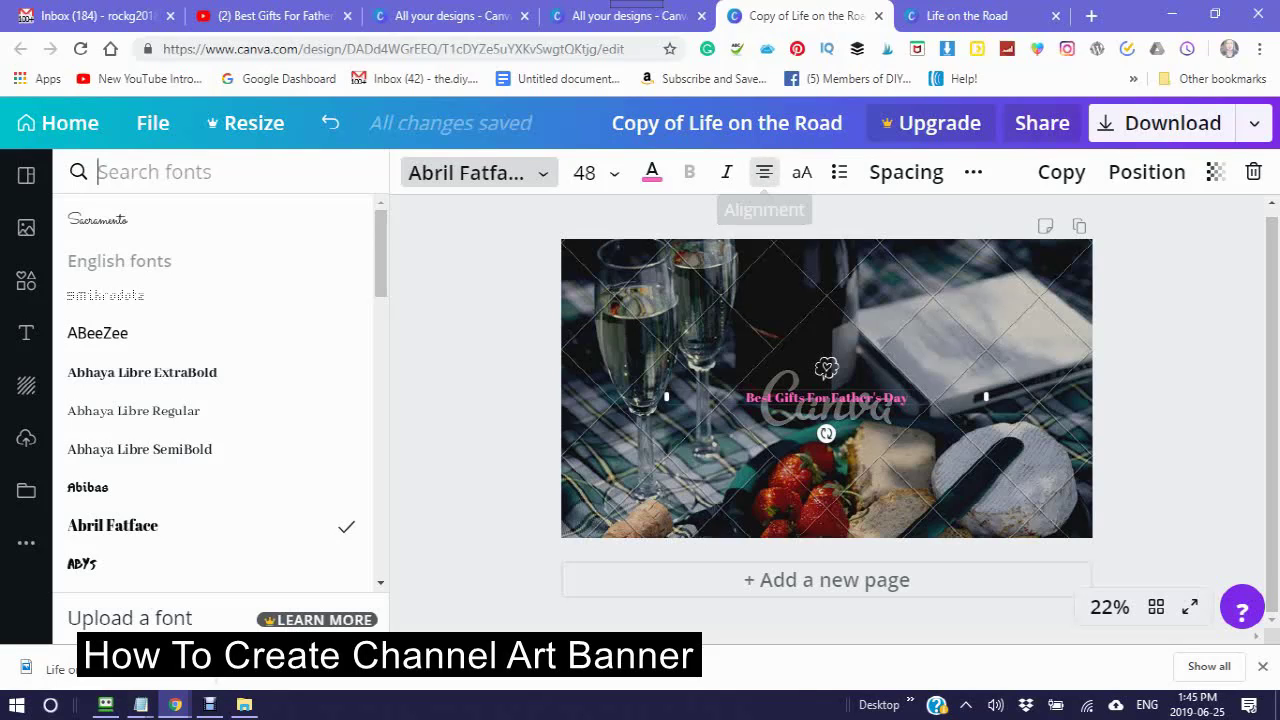
Step: Cycle through the heading's alignments to left alignment, and convert the text to uppercase
click(764, 172)
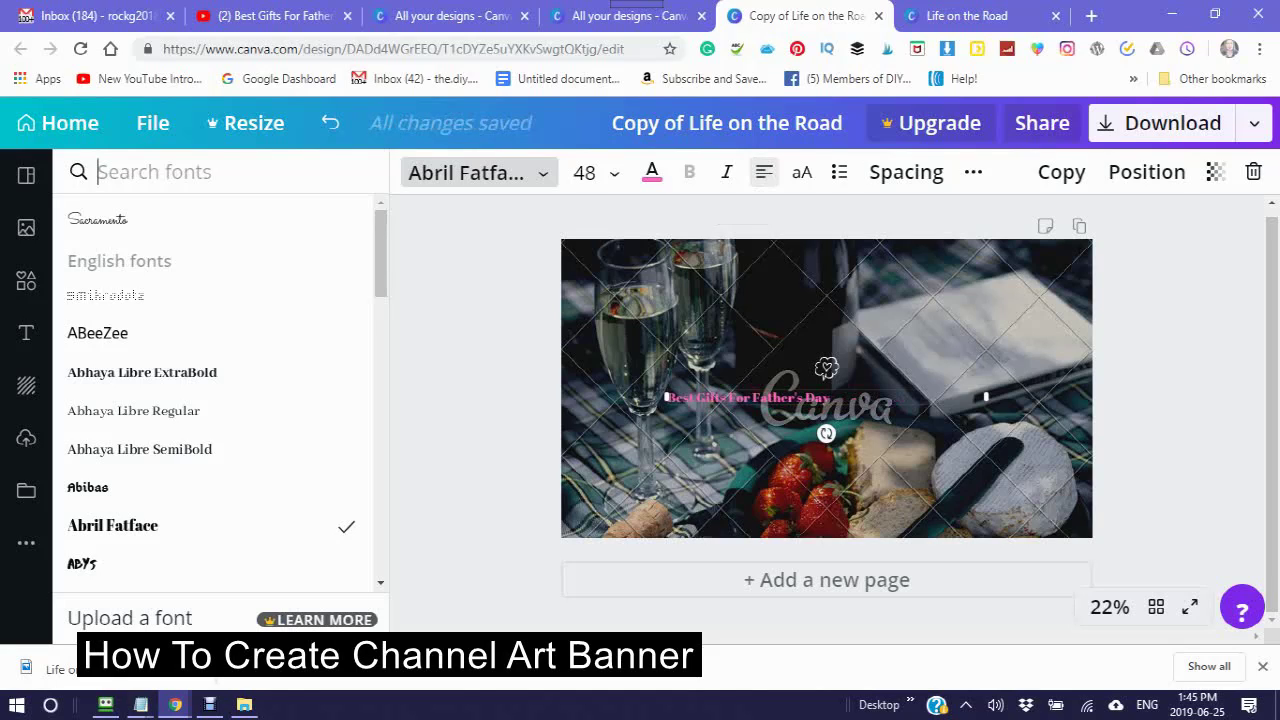
click(764, 172)
click(764, 172)
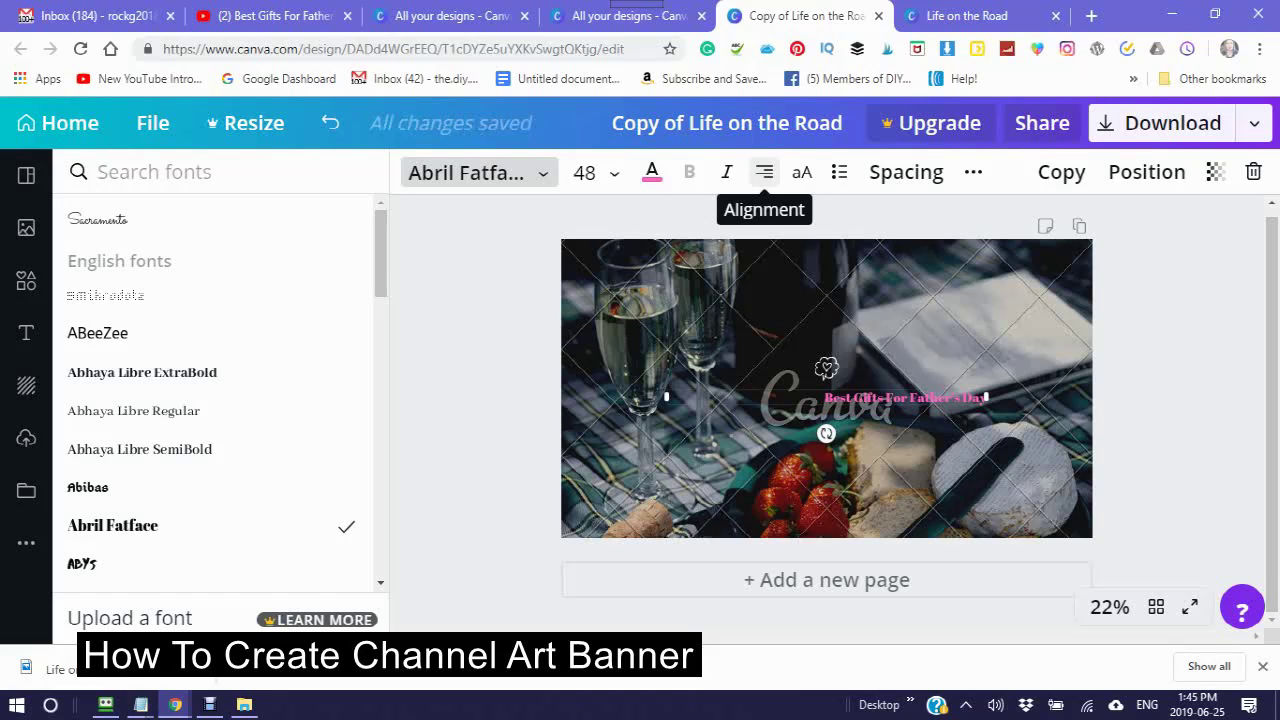
click(764, 172)
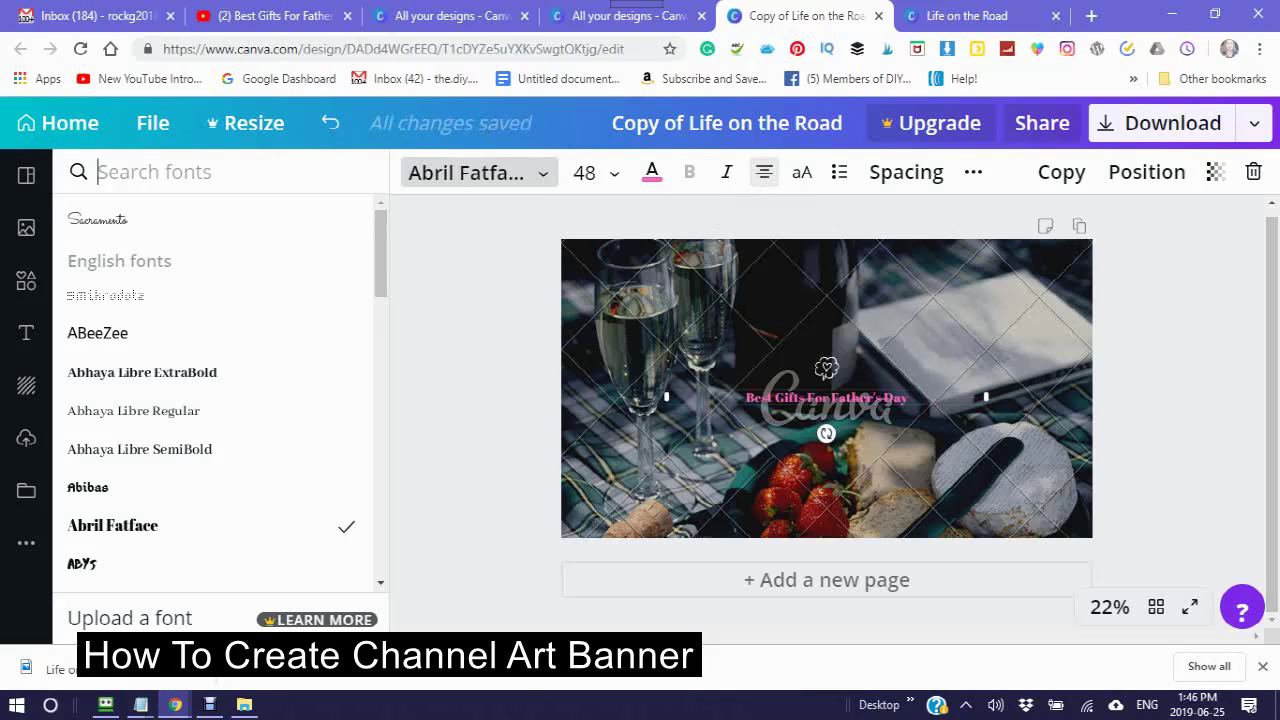
click(764, 172)
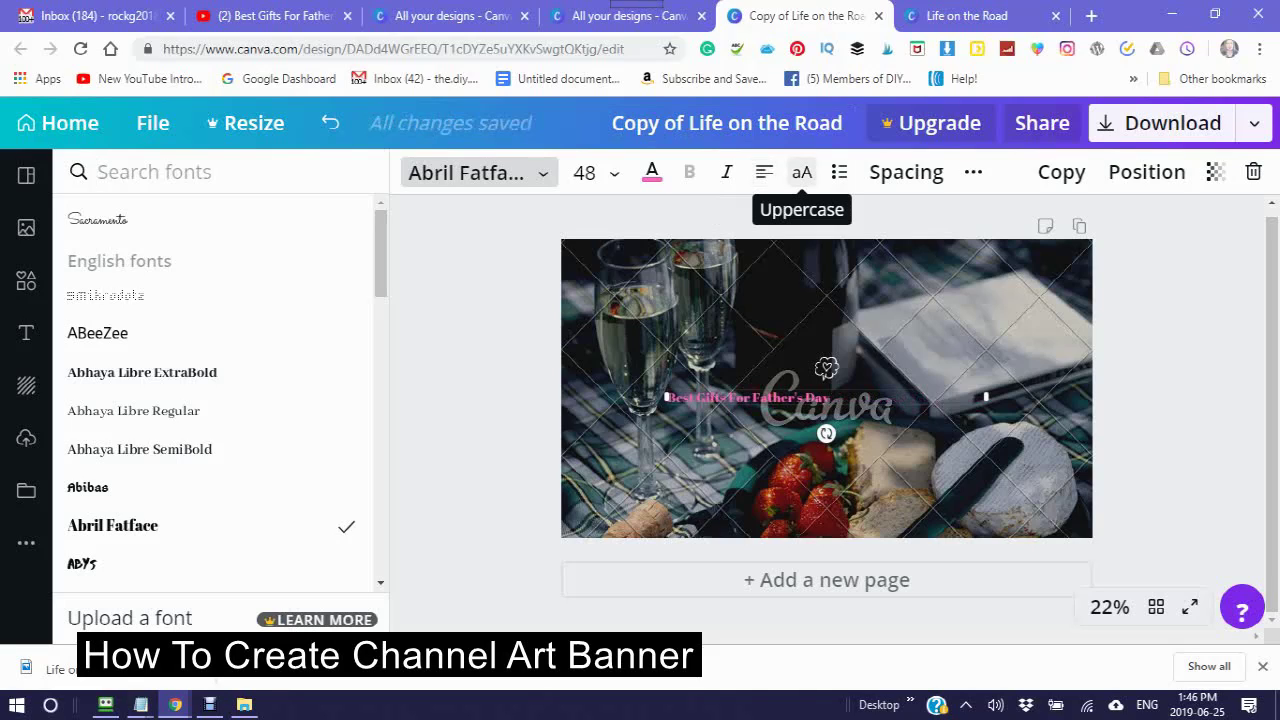
click(802, 172)
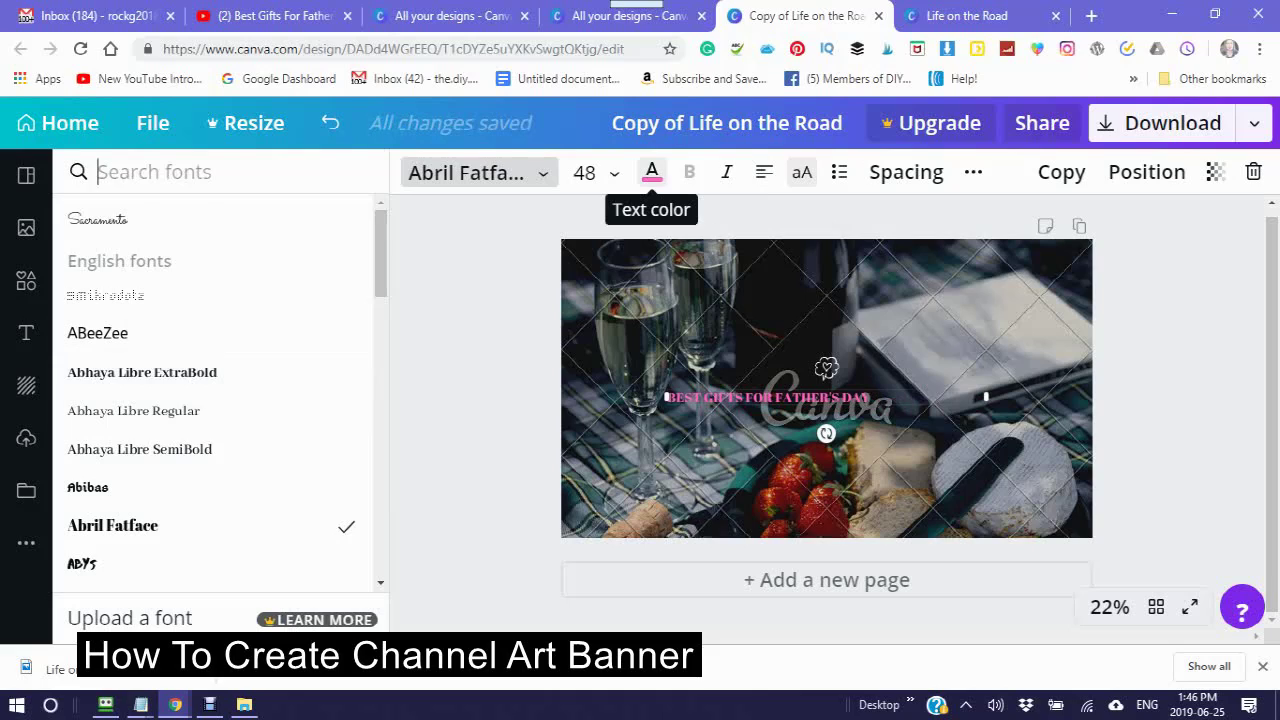
Step: Recolor the heading with a custom yellow, #fff466
click(651, 172)
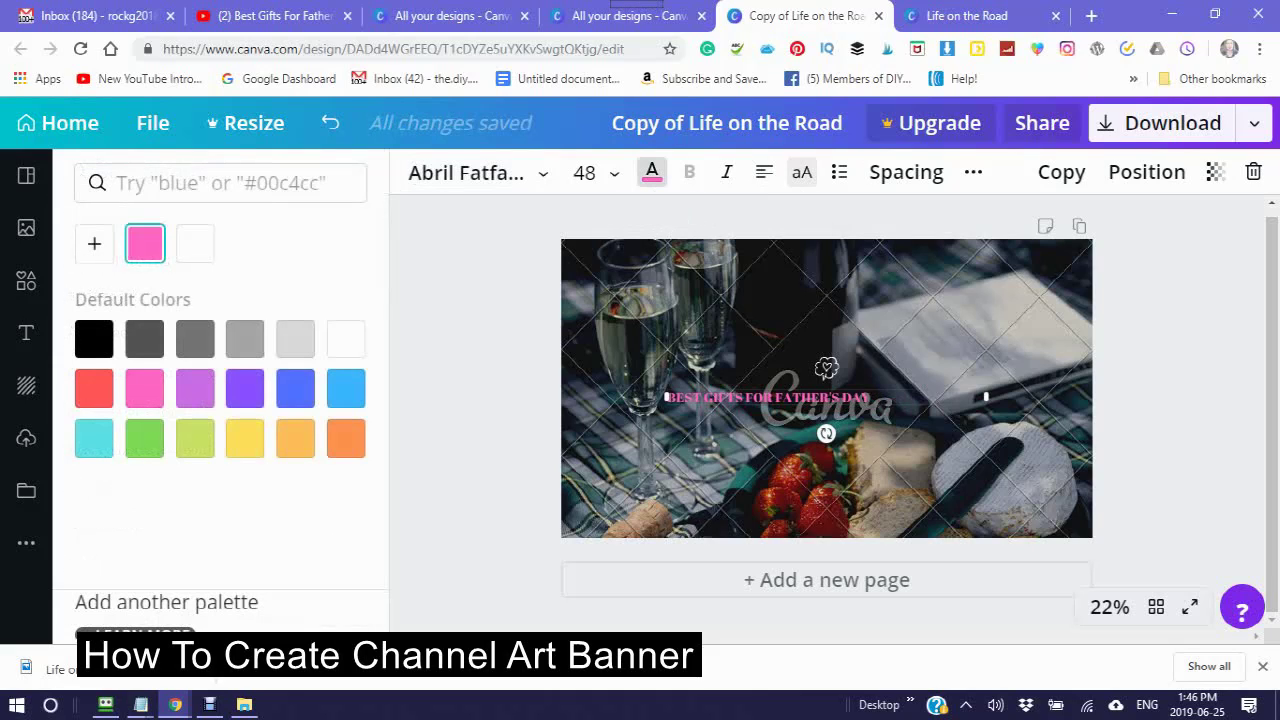
click(94, 243)
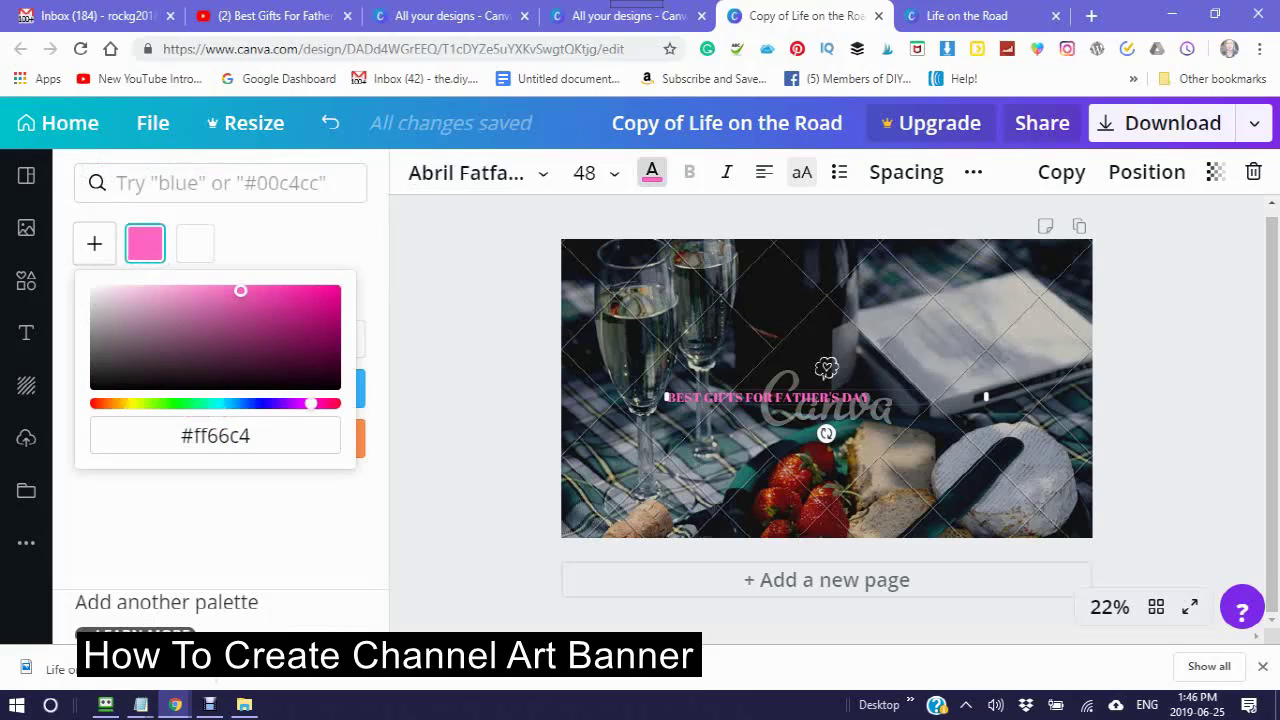
drag(311, 403, 130, 405)
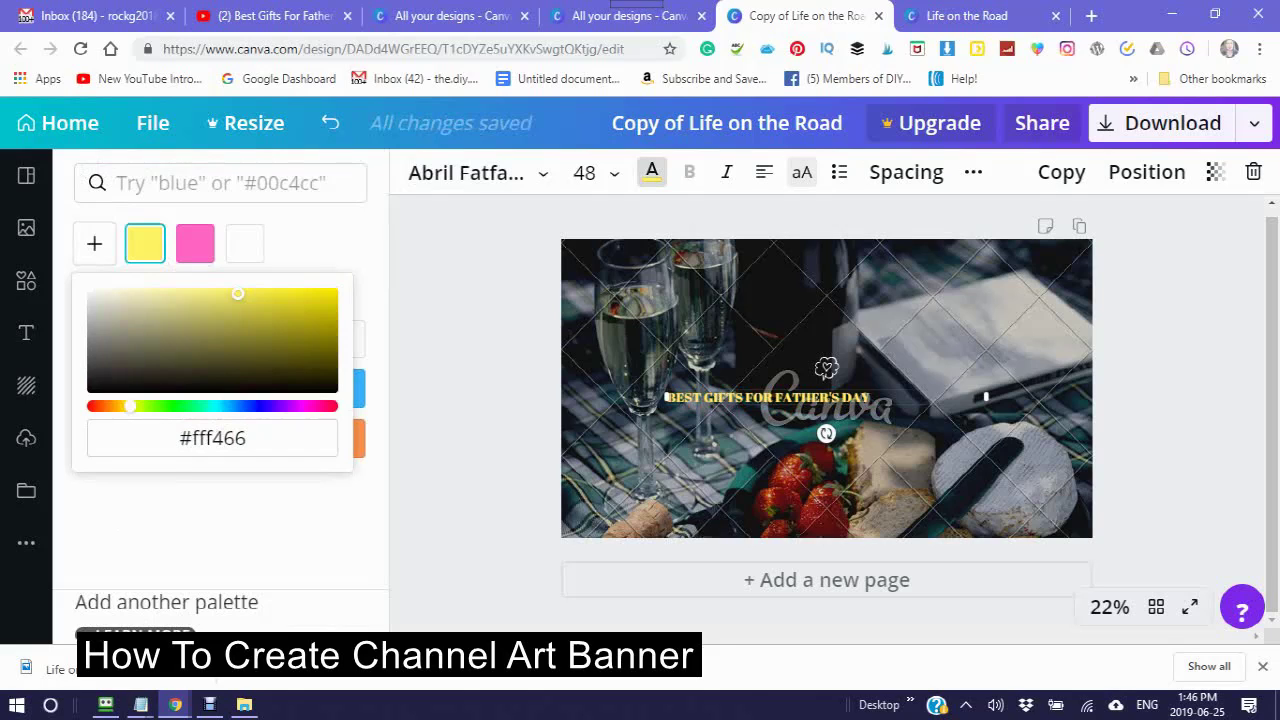
Step: Set the heading's letter spacing to 148 and its line height to 1.56
click(906, 172)
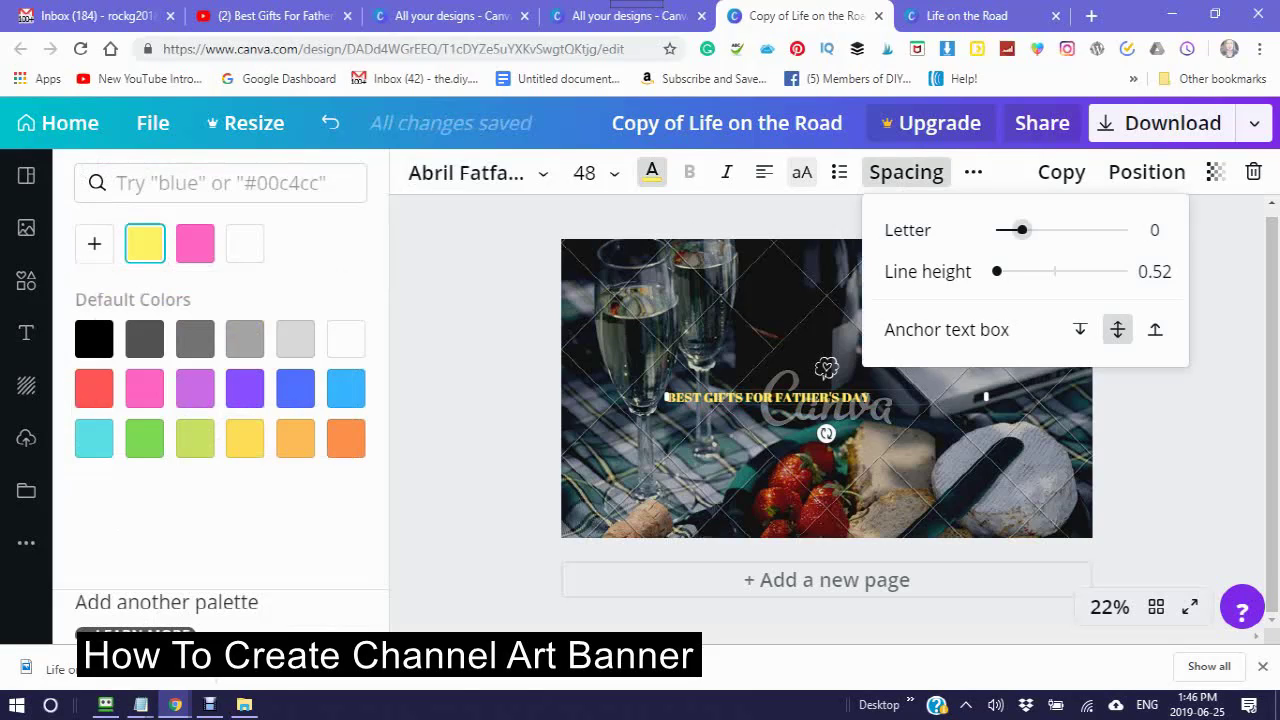
mouse_move(1021, 230)
mouse_down()
mouse_move(1067, 230)
mouse_move(1040, 230)
mouse_up()
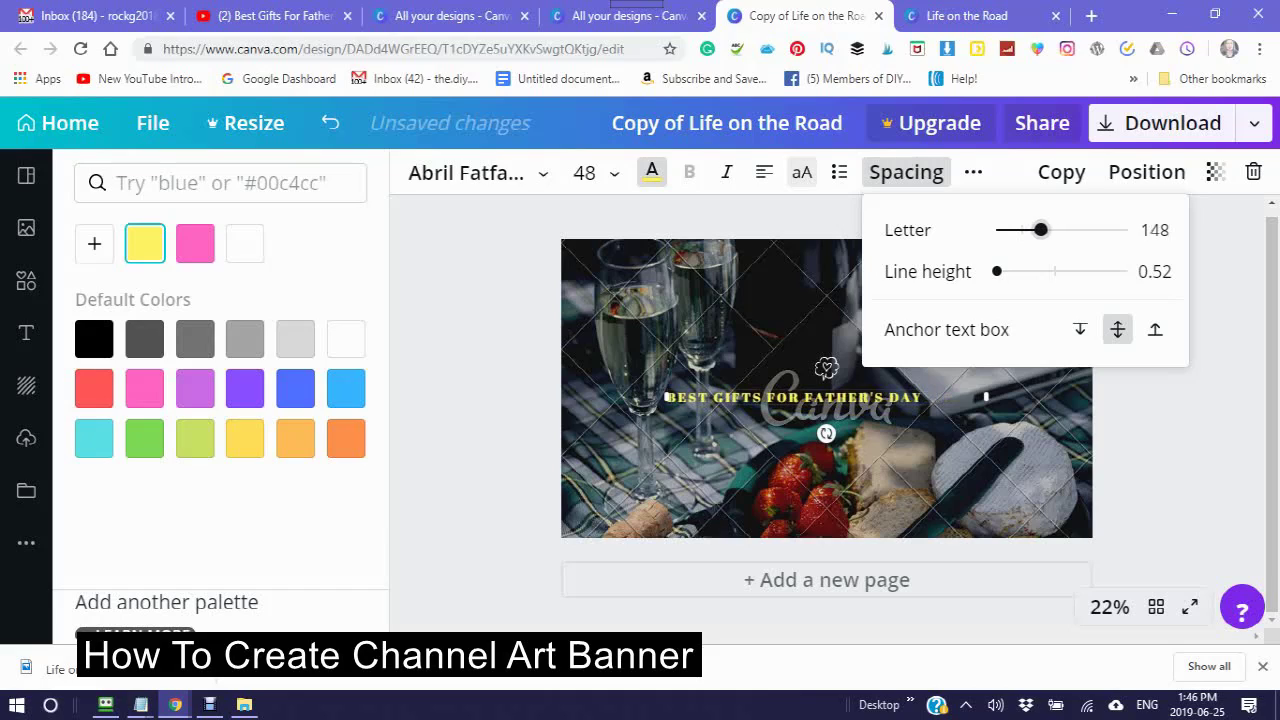
drag(997, 271, 1068, 271)
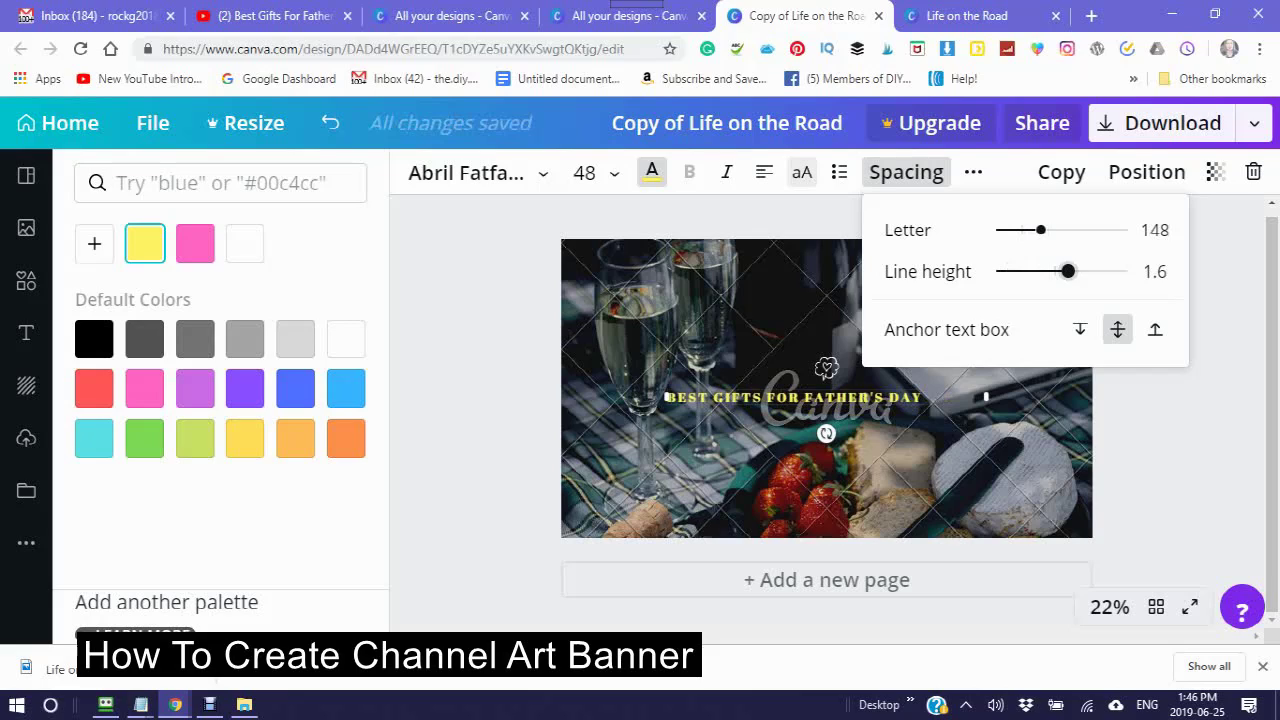
mouse_move(1068, 271)
mouse_down()
mouse_move(996, 271)
mouse_move(1065, 271)
mouse_up()
Step: Move the heading slightly up and to the right, then try top anchoring on its text box before restoring middle anchoring
mouse_move(826, 368)
mouse_down()
mouse_move(946, 342)
mouse_move(826, 367)
mouse_move(833, 397)
mouse_move(842, 380)
mouse_move(826, 367)
mouse_up()
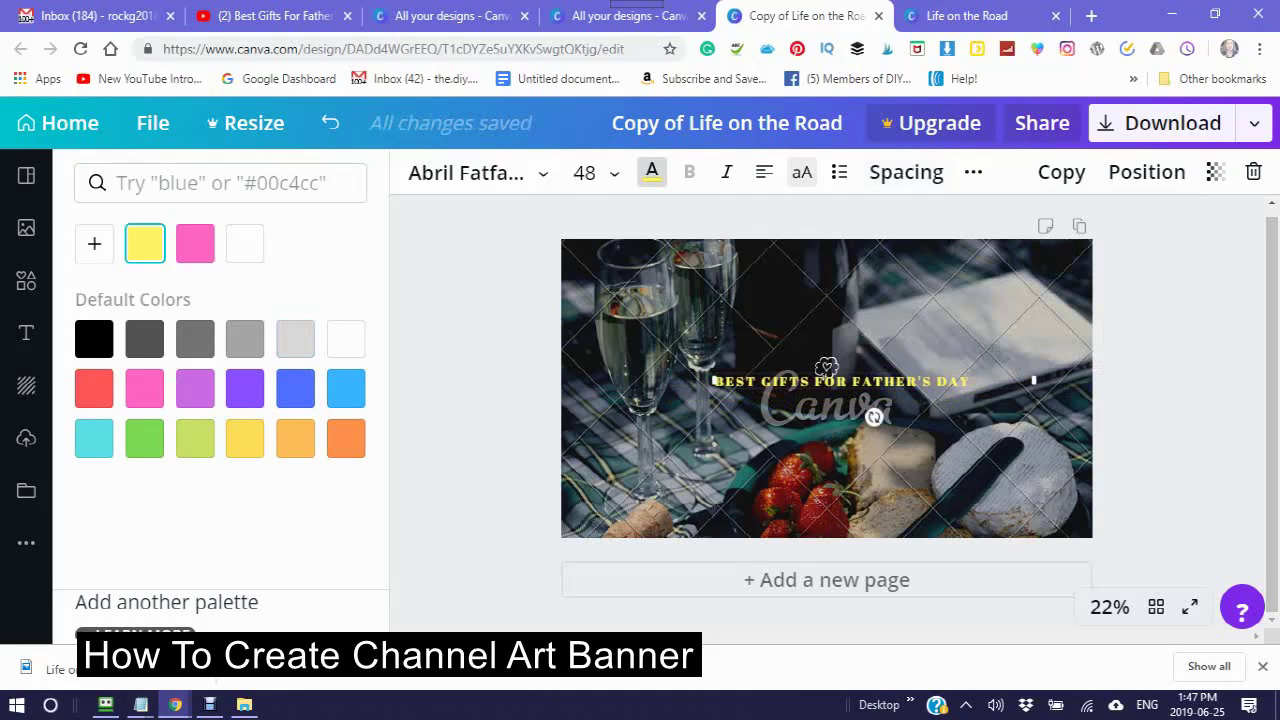
click(906, 172)
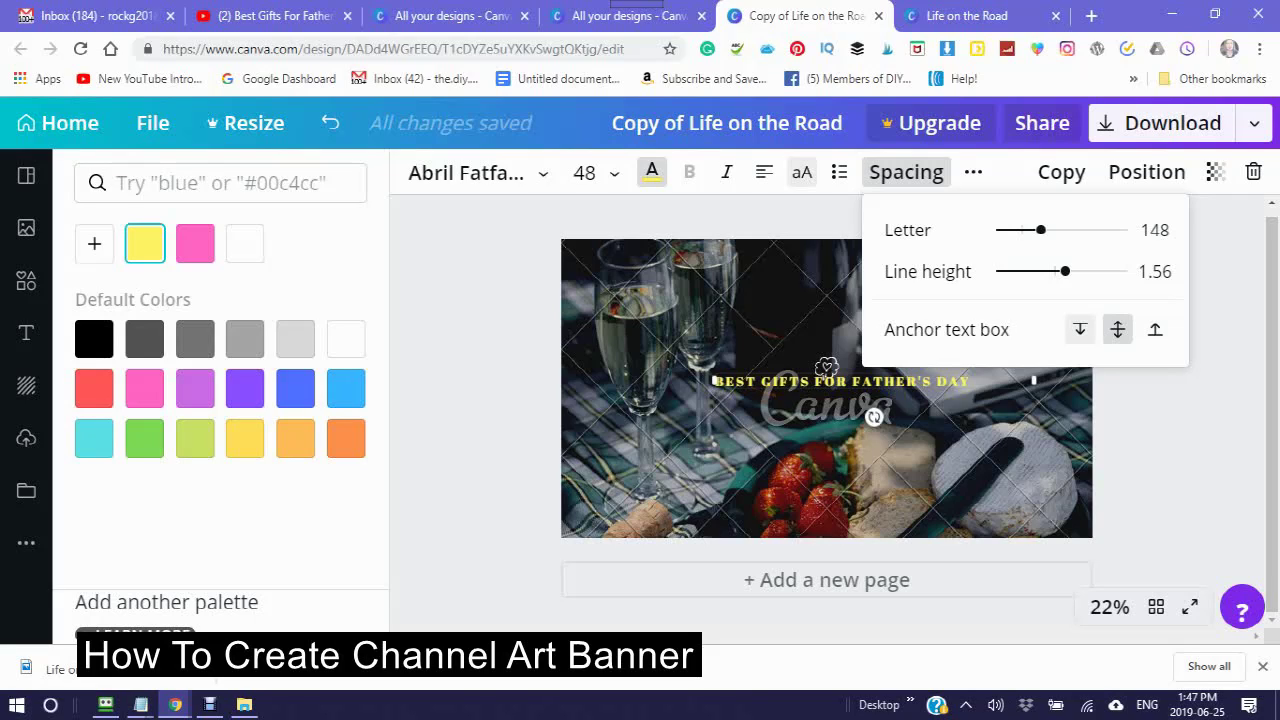
click(1080, 329)
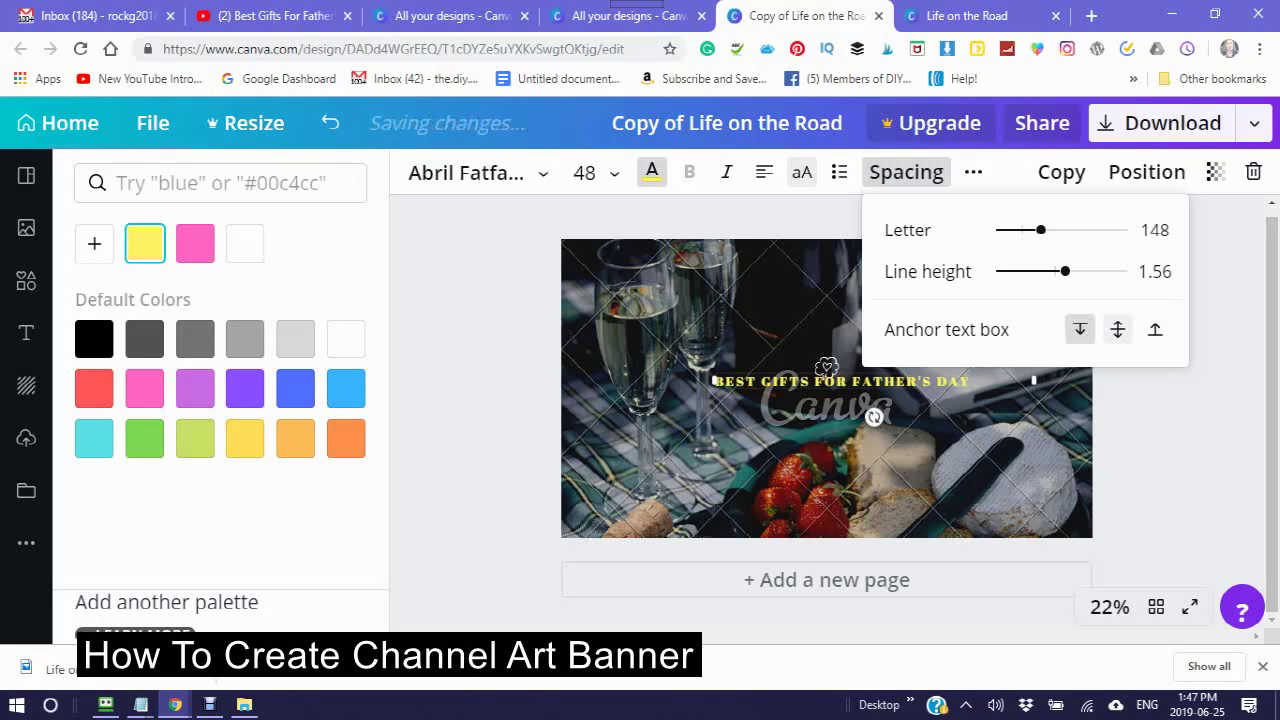
click(1117, 329)
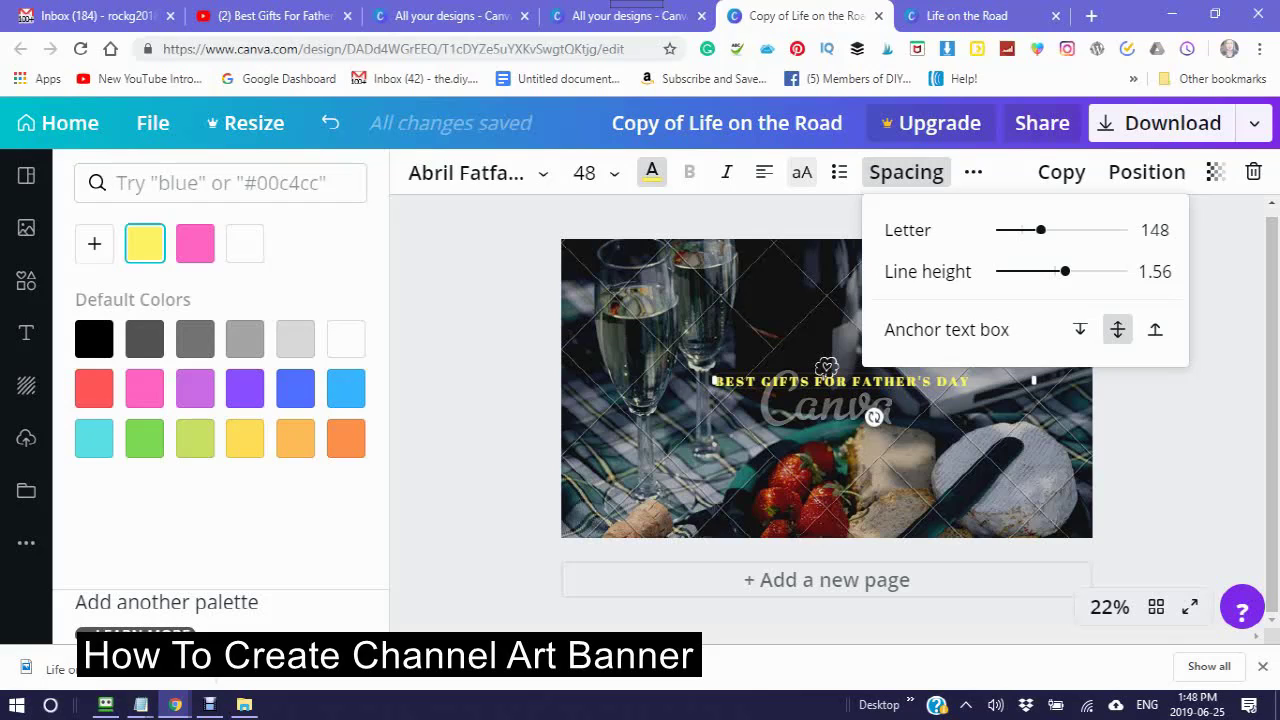
key(Escape)
key(Escape)
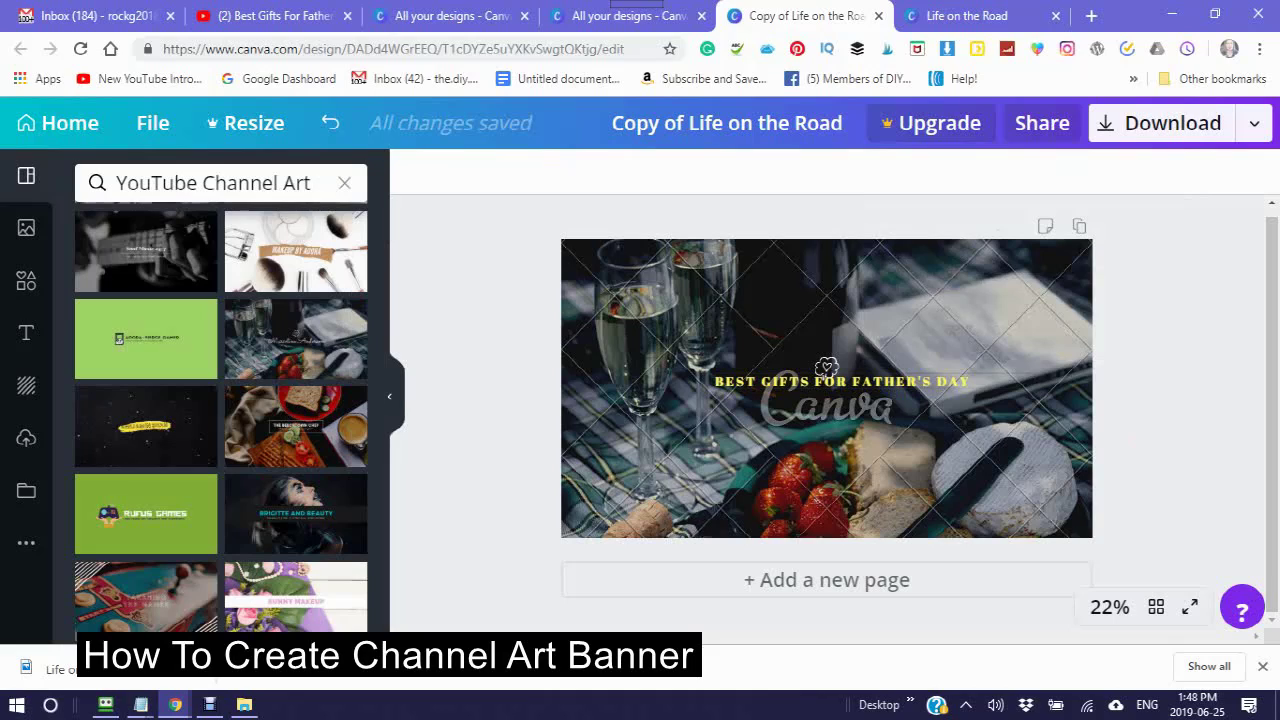
Step: Add the recently used square shape to the banner and try scaling it down to about 292 by 292 and back up
click(826, 367)
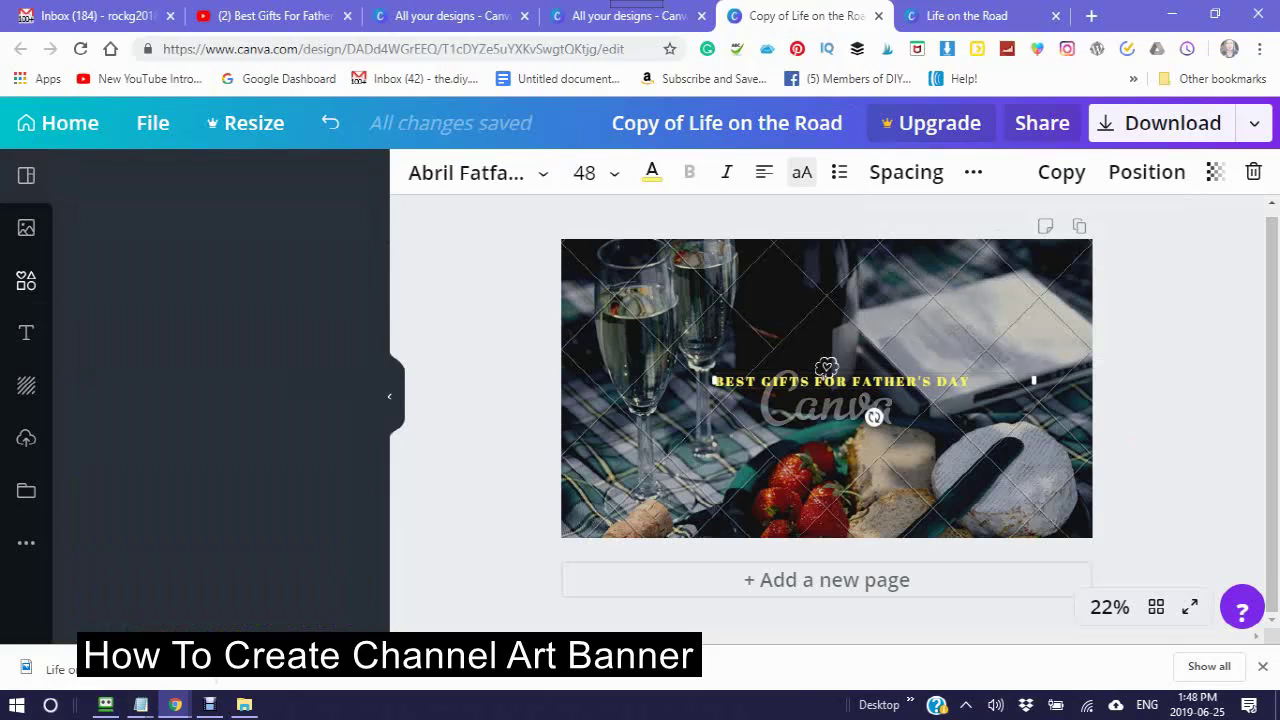
click(26, 281)
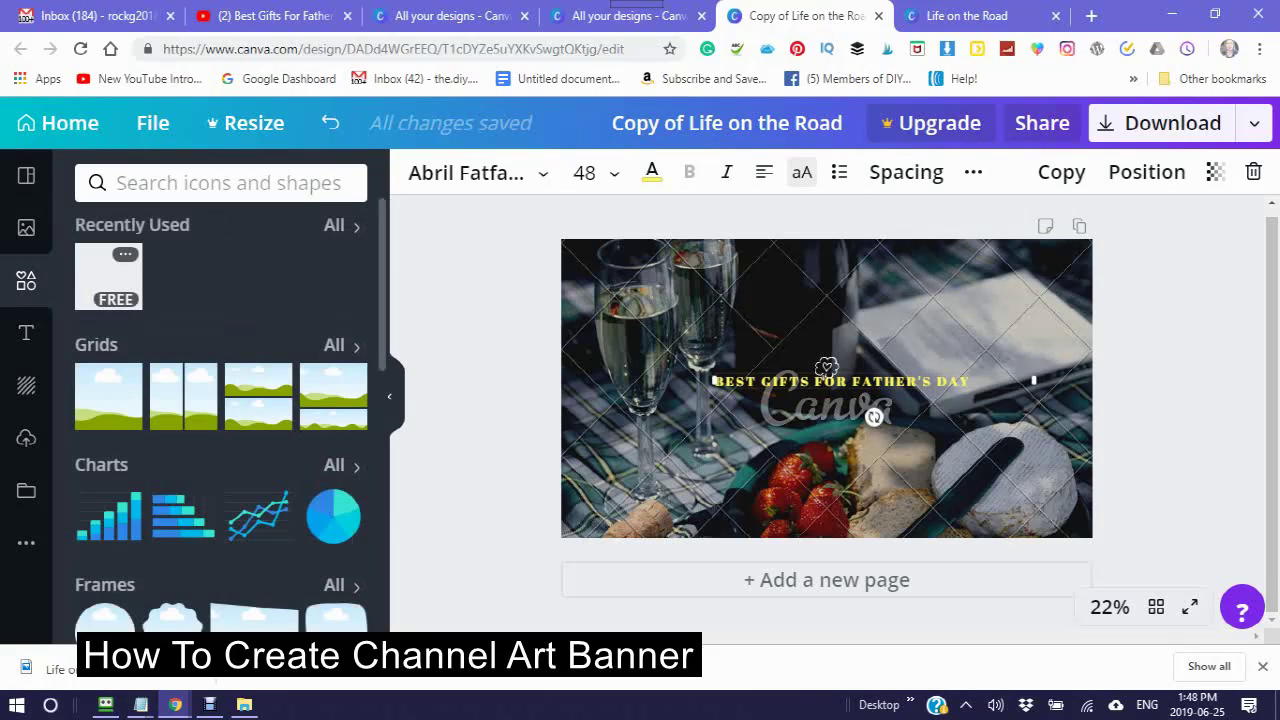
click(108, 276)
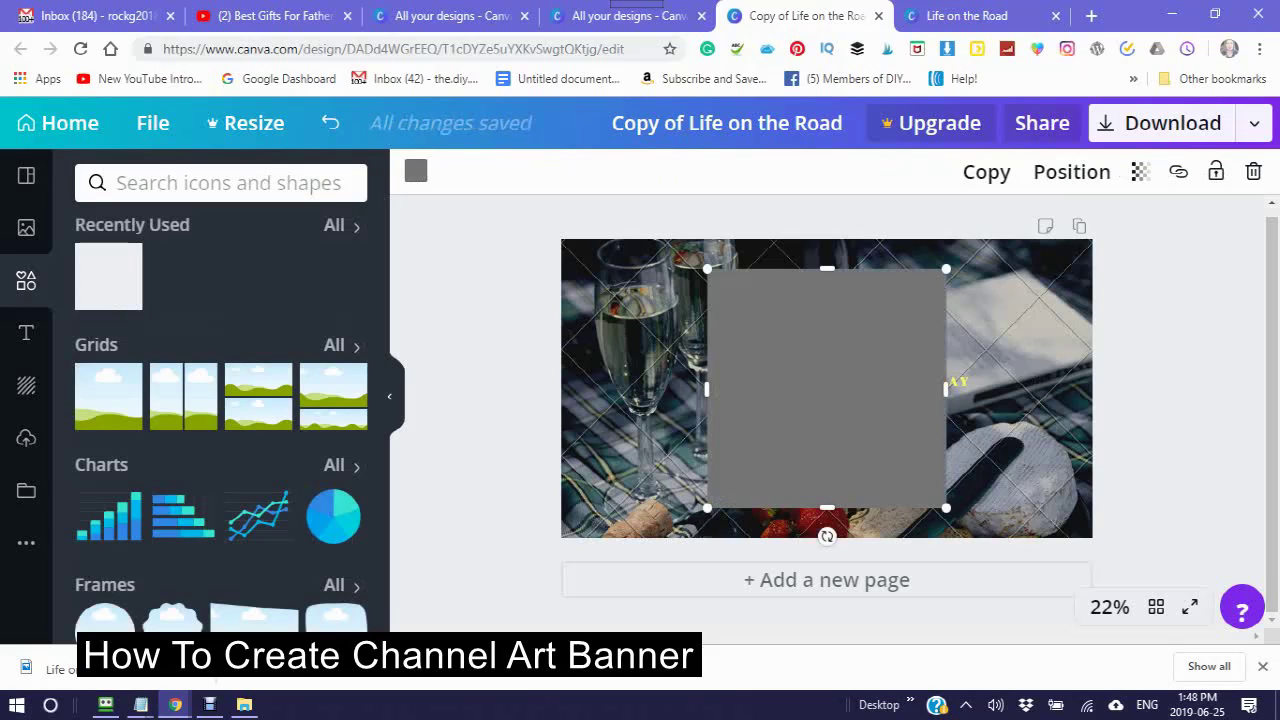
drag(946, 269, 768, 449)
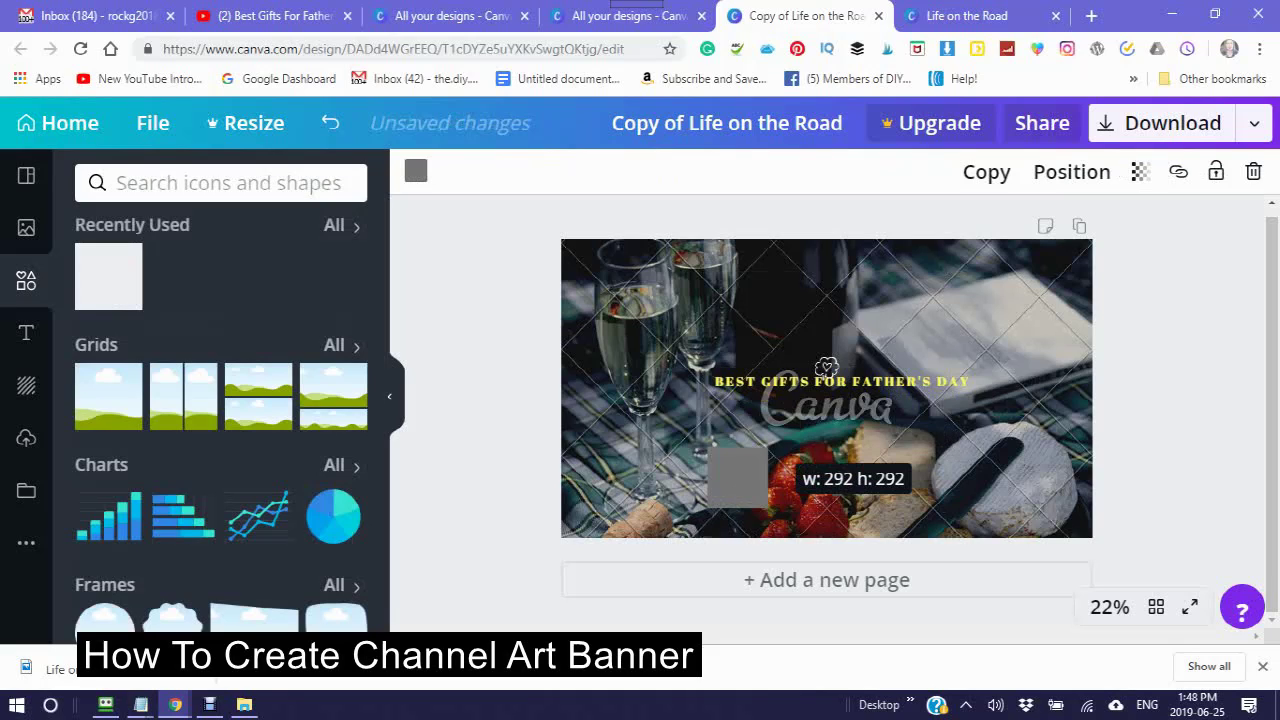
drag(768, 449, 940, 276)
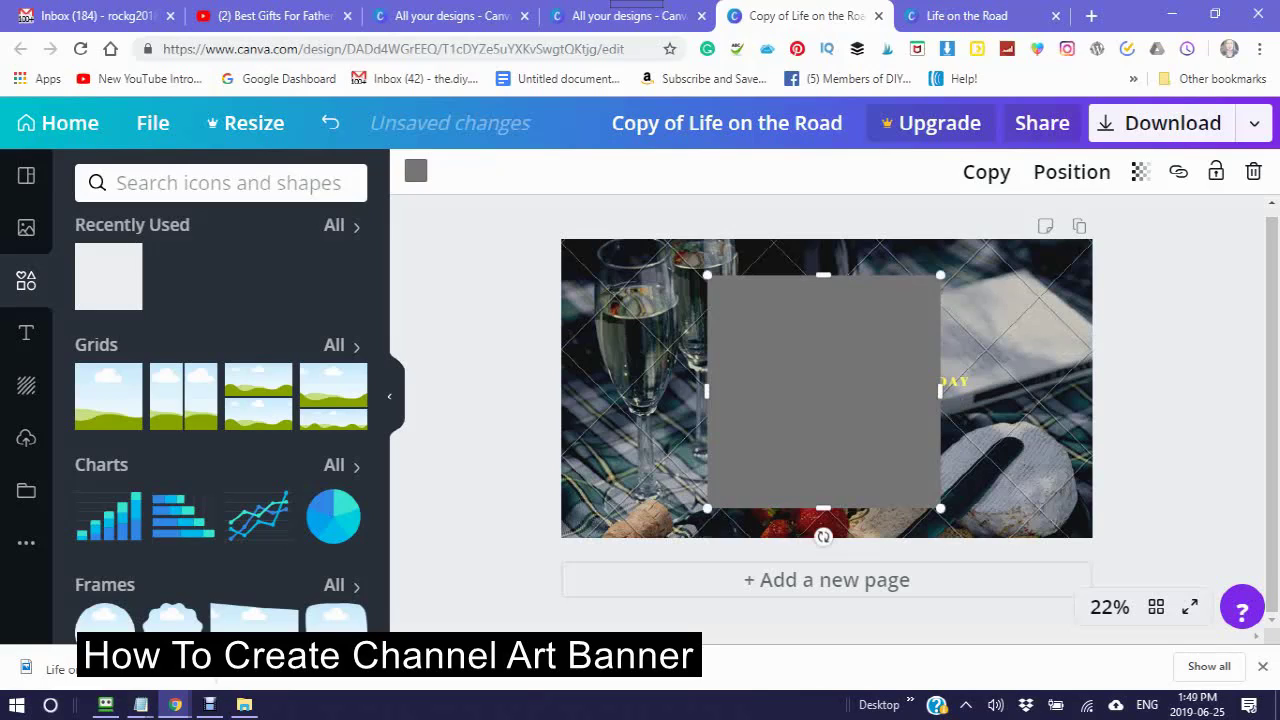
Step: Reduce the grey square's height and move the shape to the right side of the banner
drag(823, 274, 823, 293)
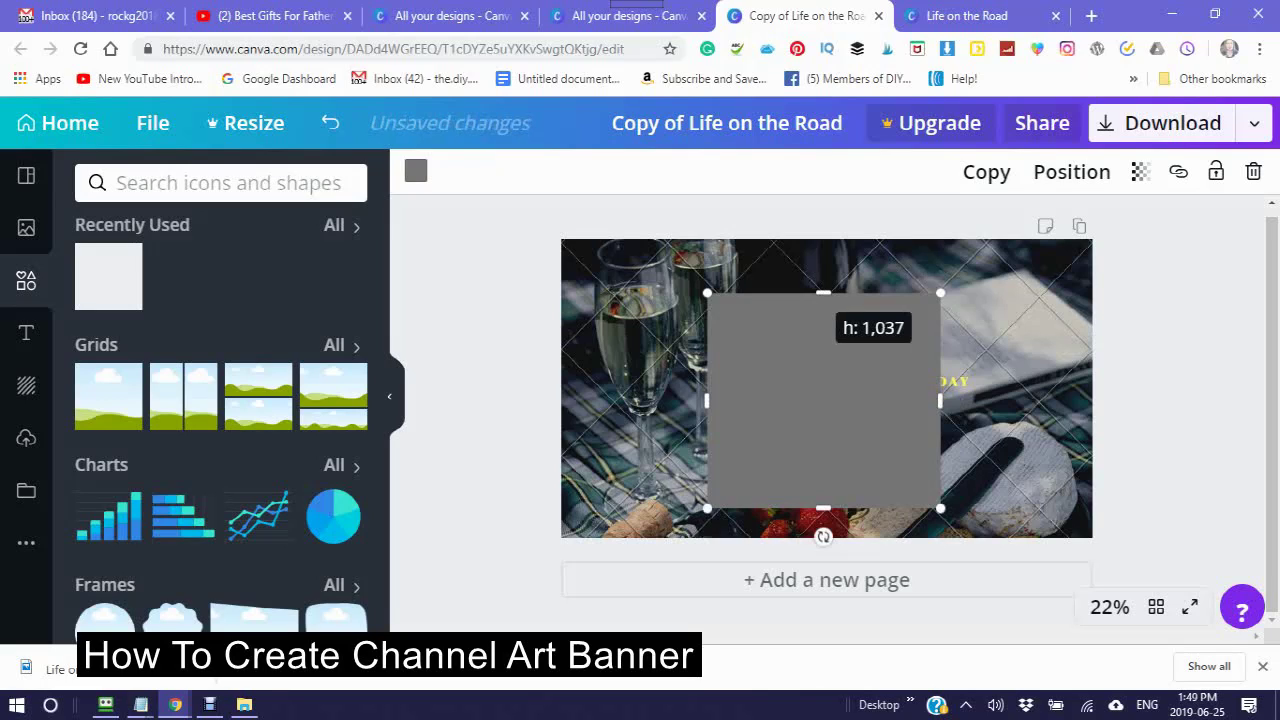
mouse_move(823, 293)
mouse_down()
mouse_move(826, 377)
mouse_move(826, 300)
mouse_up()
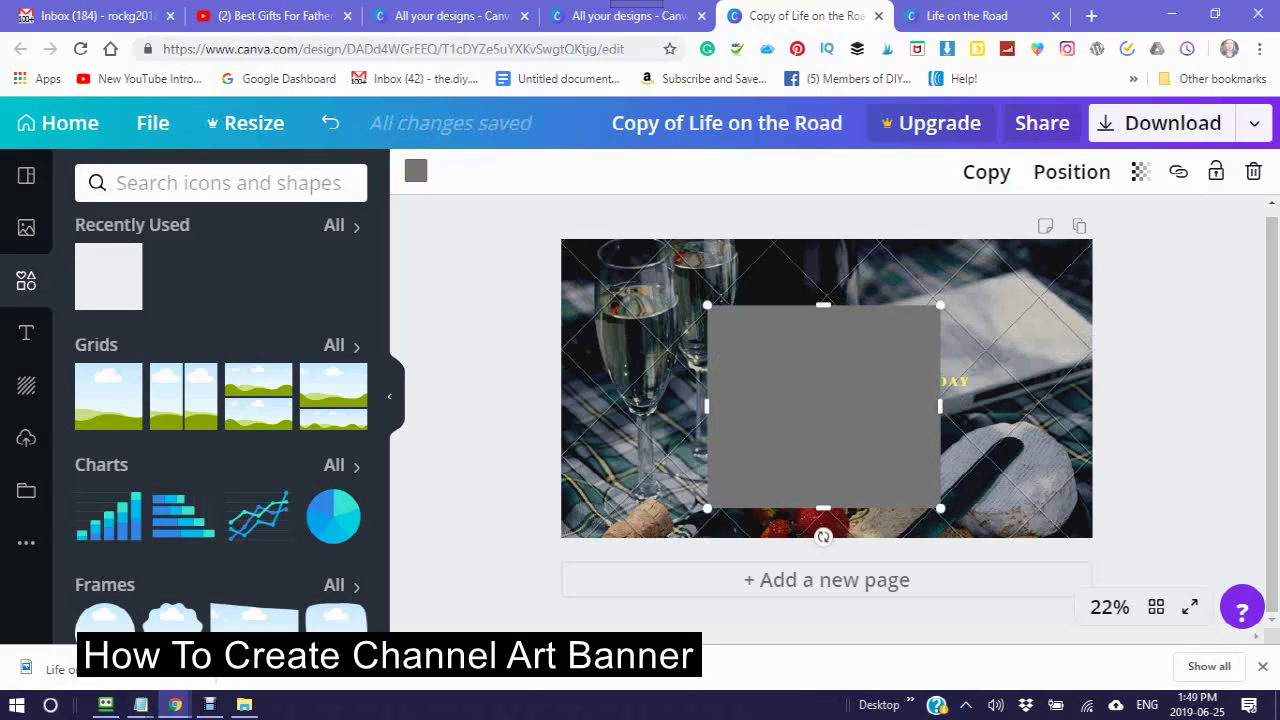
drag(824, 407, 983, 357)
drag(826, 367, 826, 367)
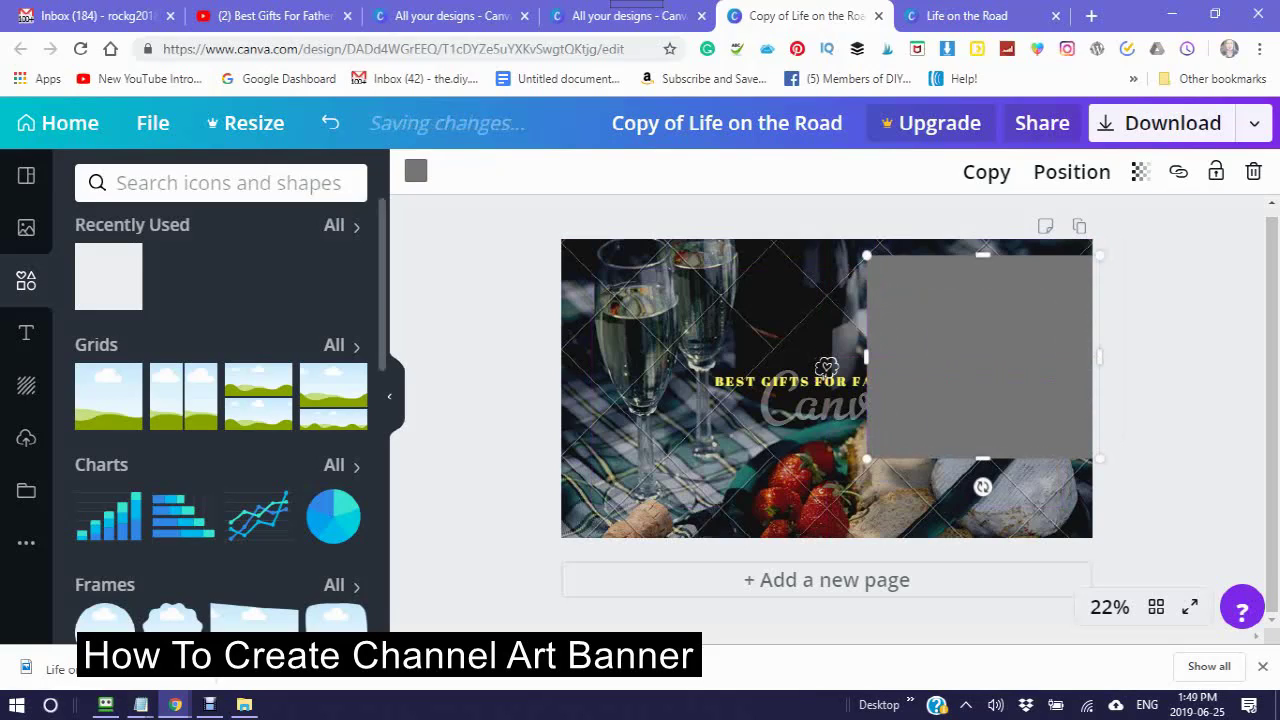
Step: Add a pie chart, shrink it and place it just above the heading's first words, and open its Item 1 value for editing
click(333, 515)
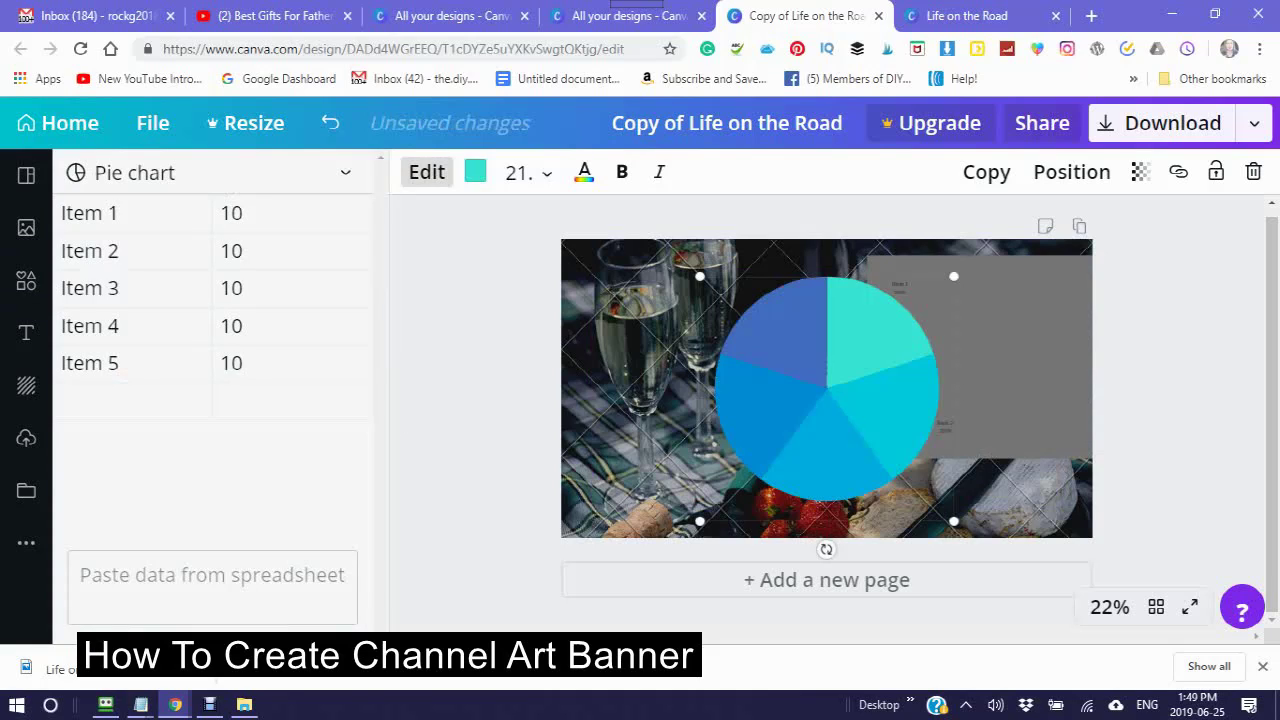
drag(954, 276, 826, 368)
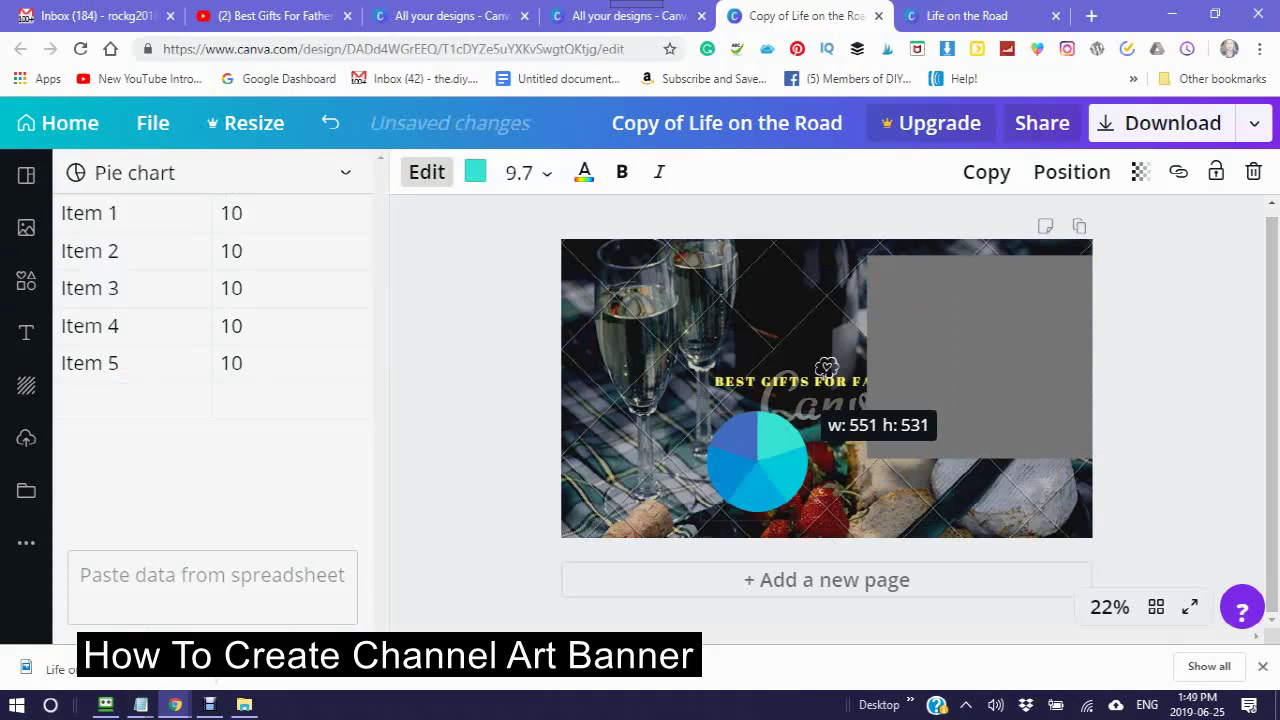
drag(811, 408, 824, 398)
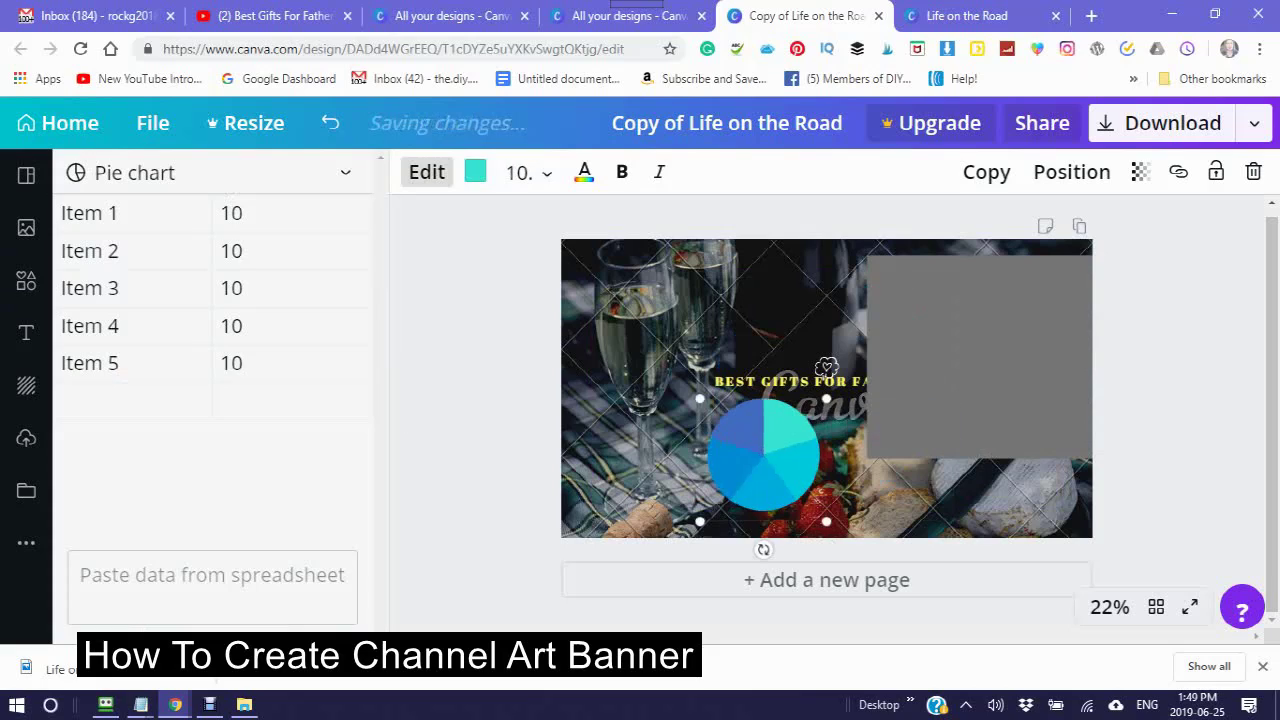
drag(764, 455, 715, 337)
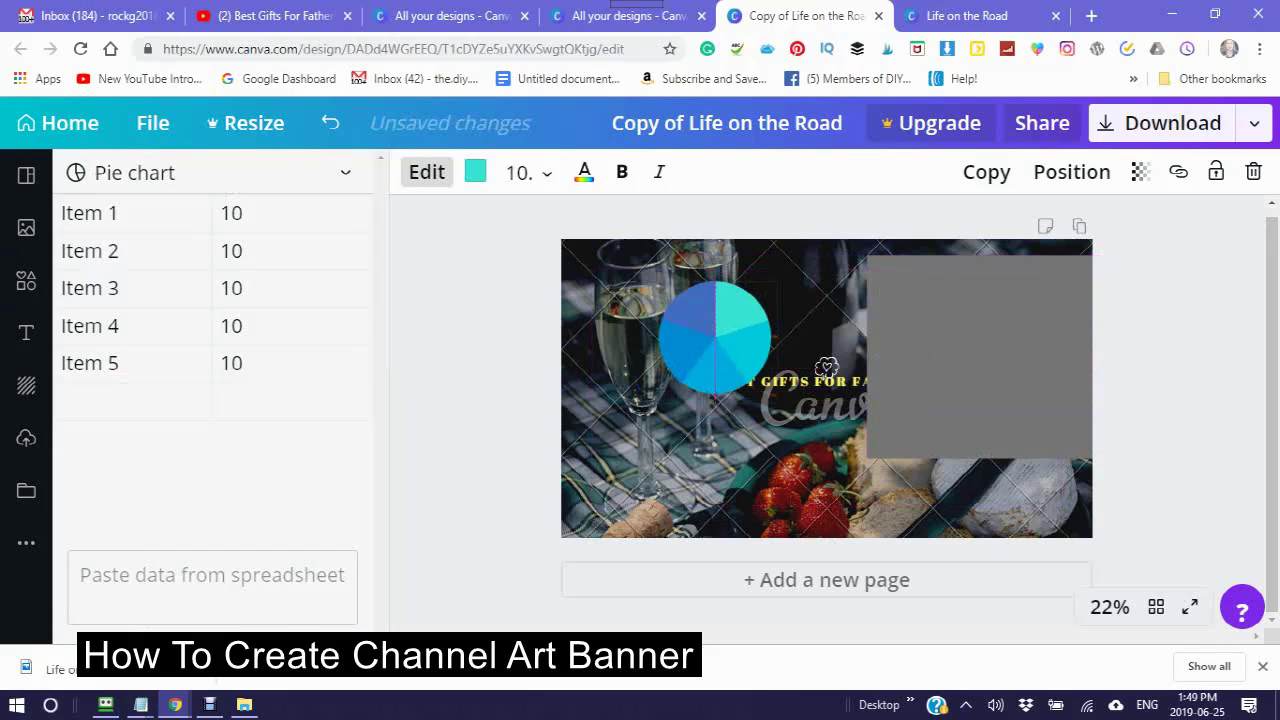
drag(715, 337, 763, 322)
drag(826, 367, 826, 367)
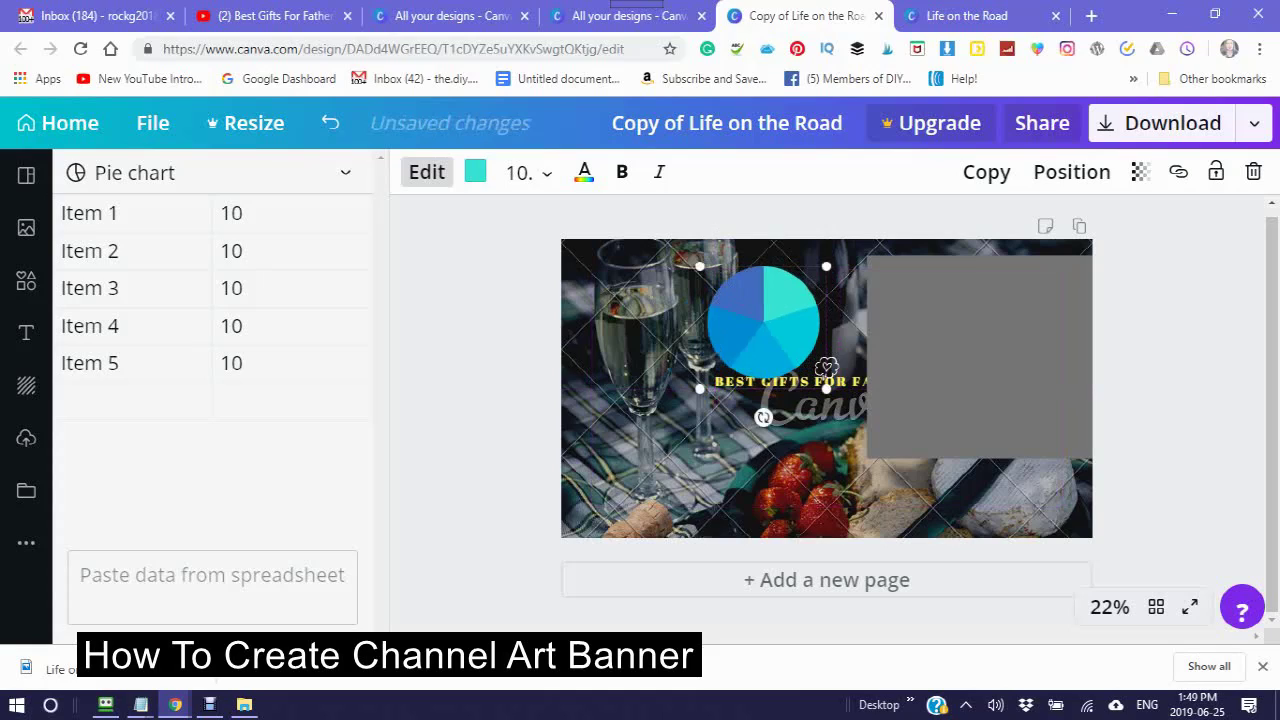
click(231, 213)
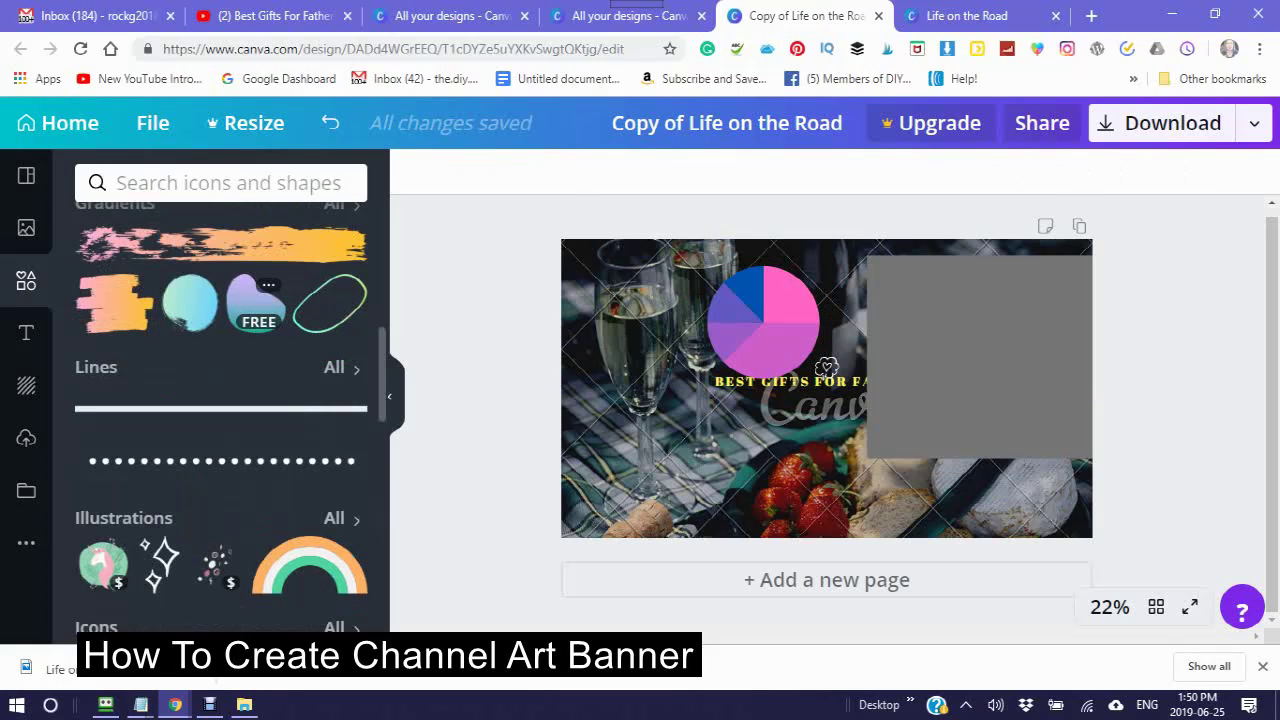
Step: Add the free rainbow illustration to the banner and try it at smaller and larger sizes
scroll(220, 400, down, 3)
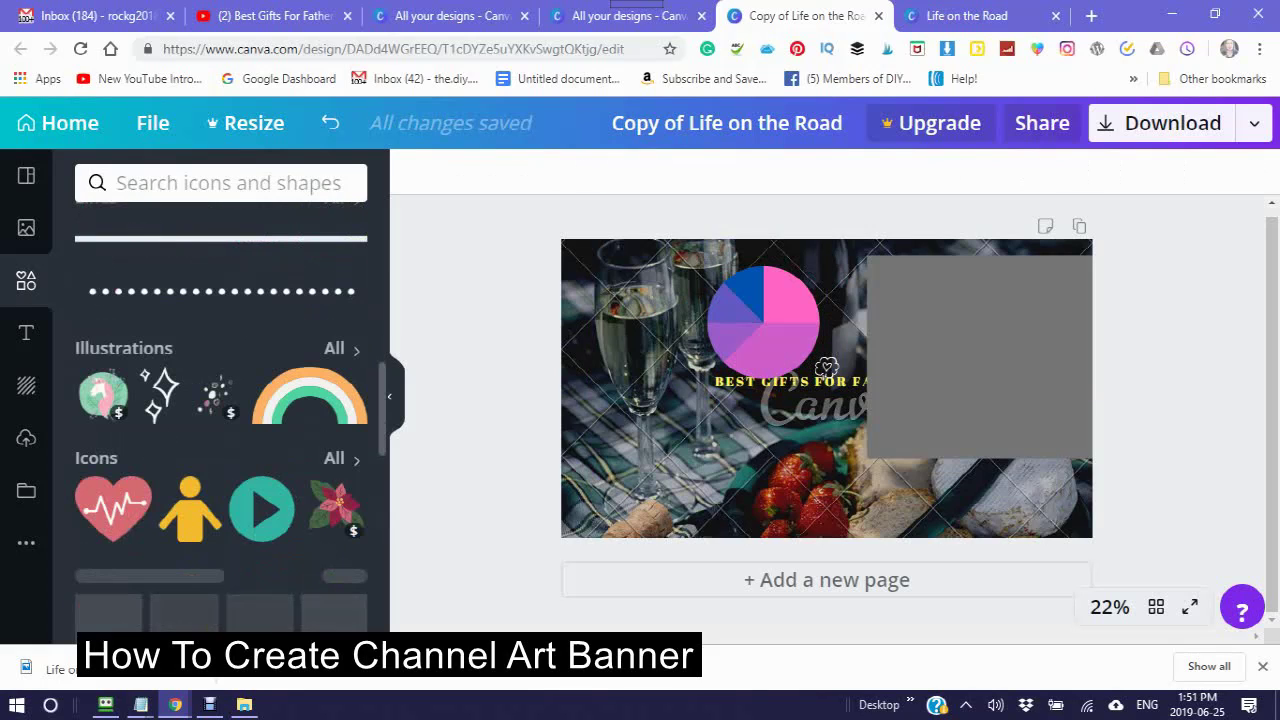
scroll(262, 415, down, 2)
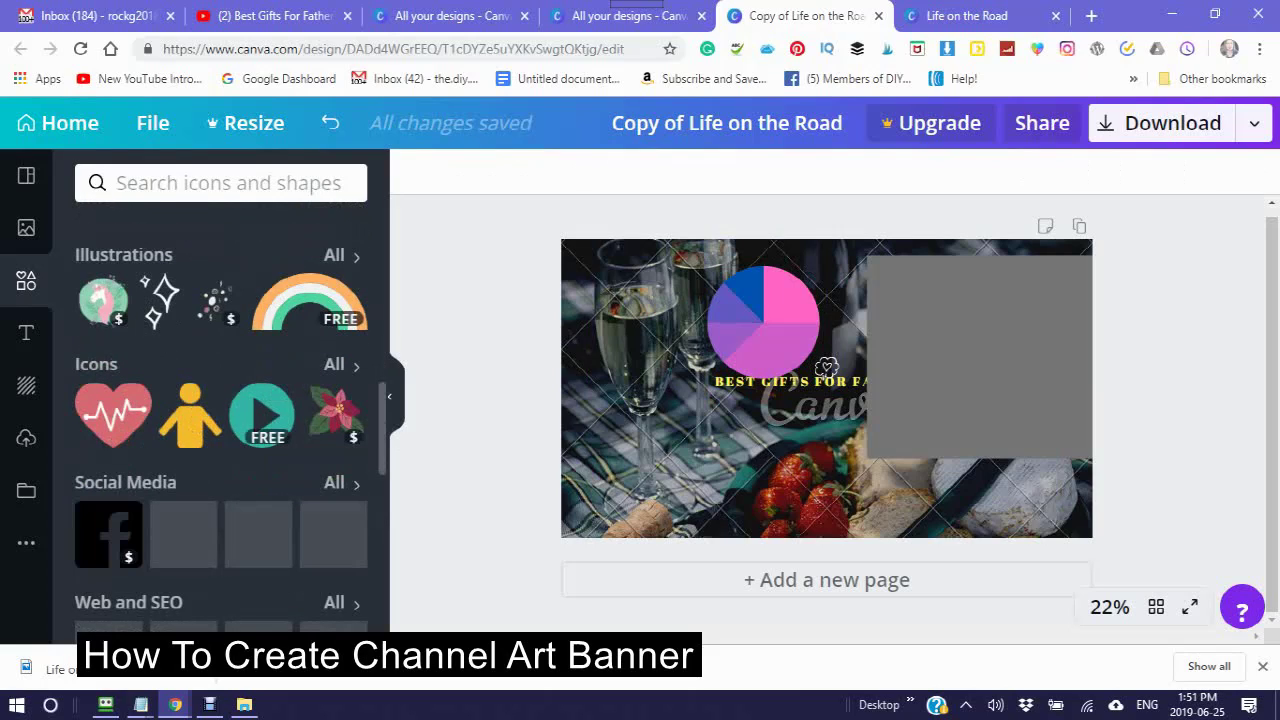
click(826, 367)
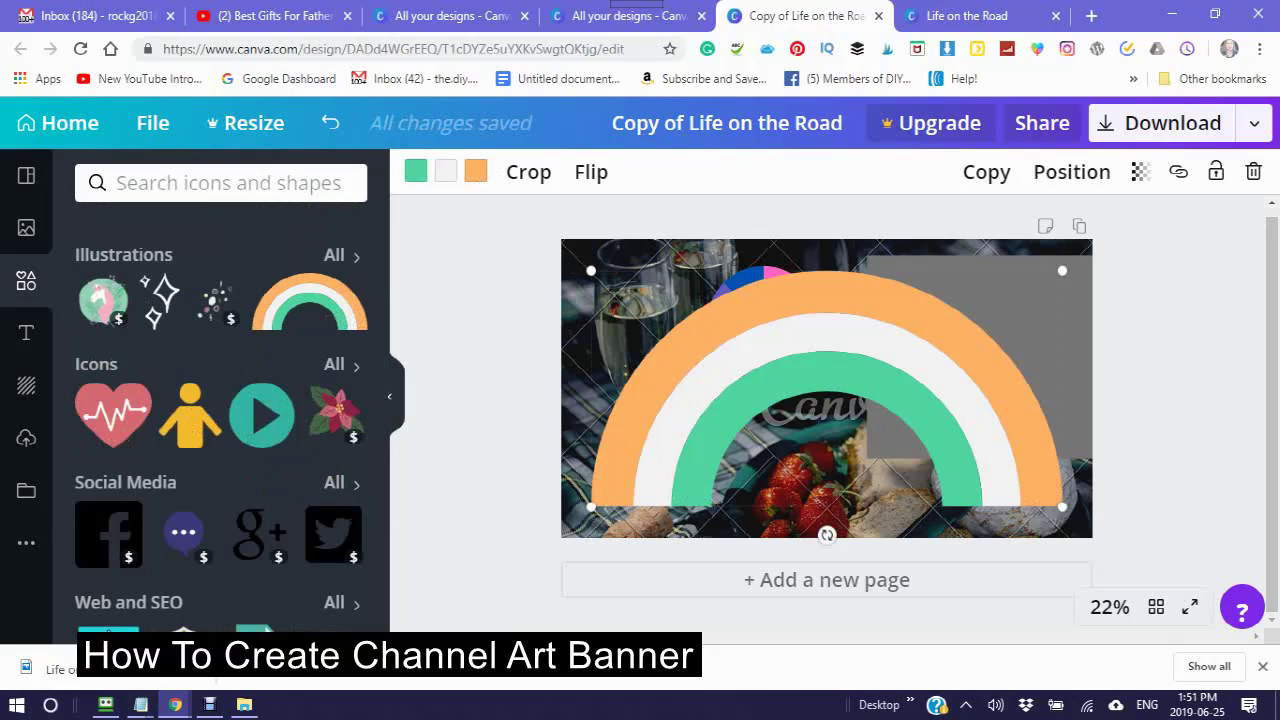
drag(1062, 270, 826, 367)
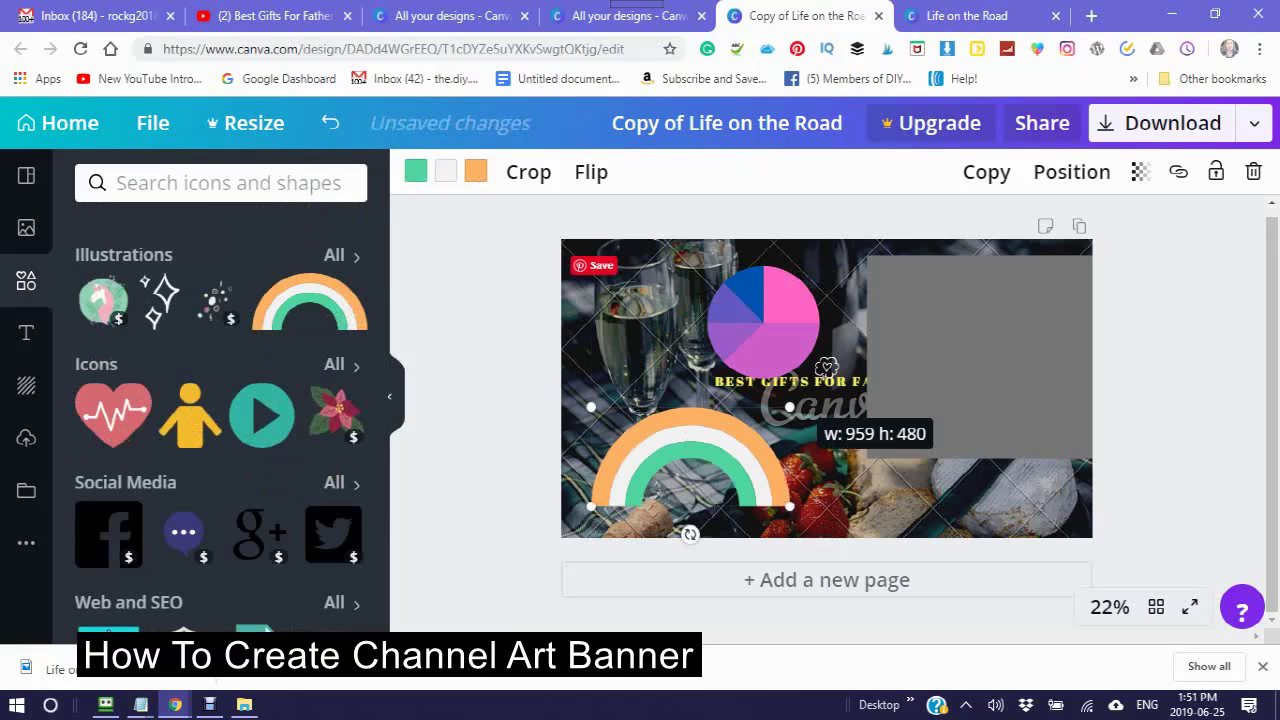
drag(790, 407, 1050, 345)
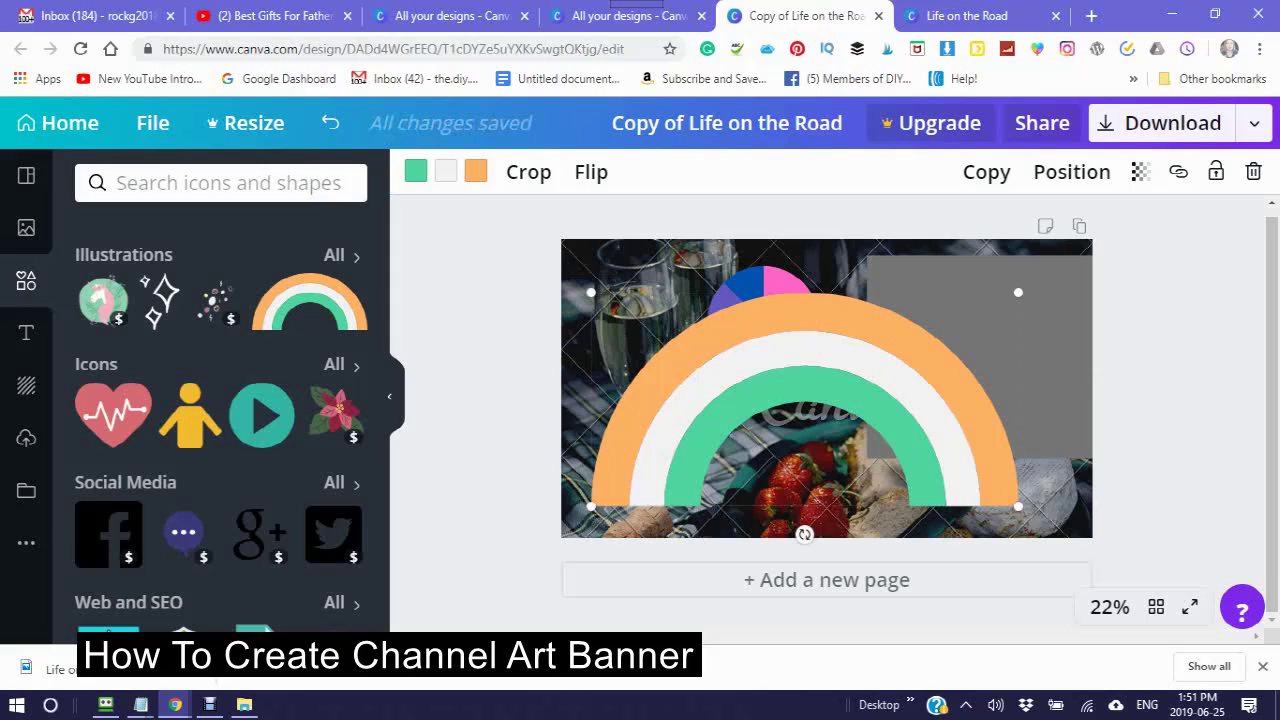
Step: Move the rainbow up slightly and shrink it to about 1,100 by 550
mouse_move(846, 474)
mouse_down()
mouse_move(826, 367)
mouse_move(847, 451)
mouse_up()
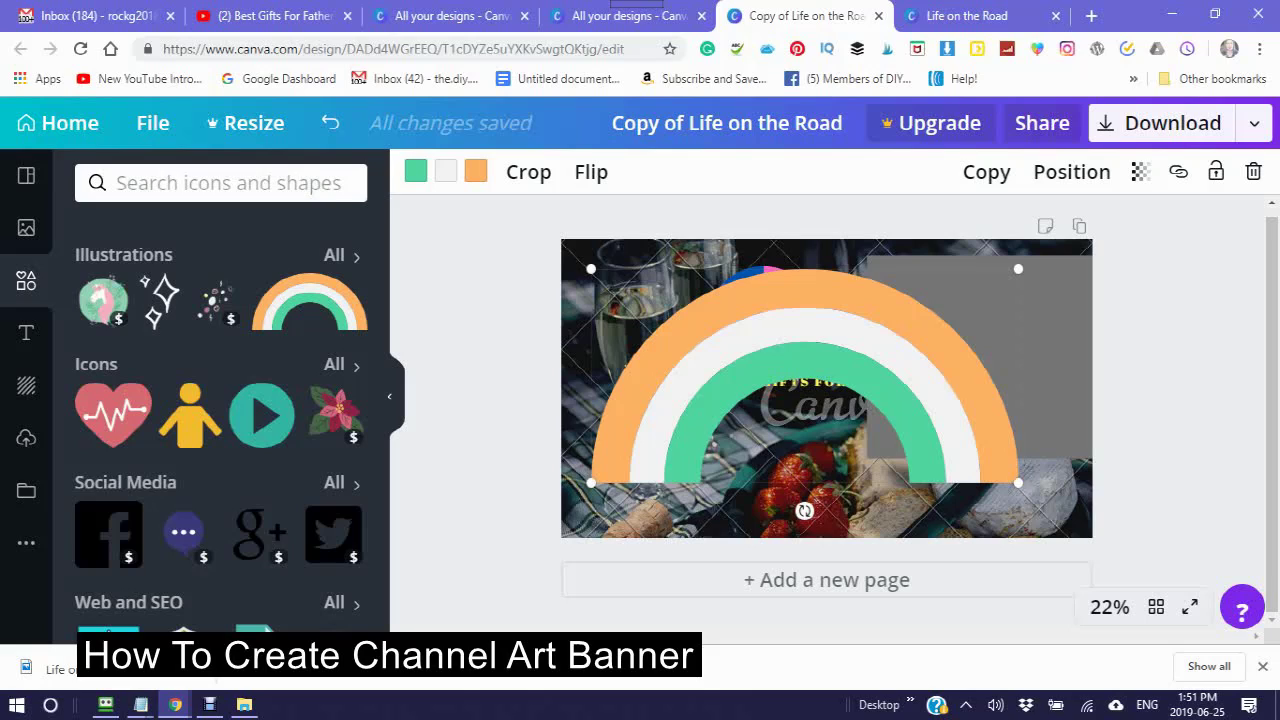
drag(1018, 269, 826, 367)
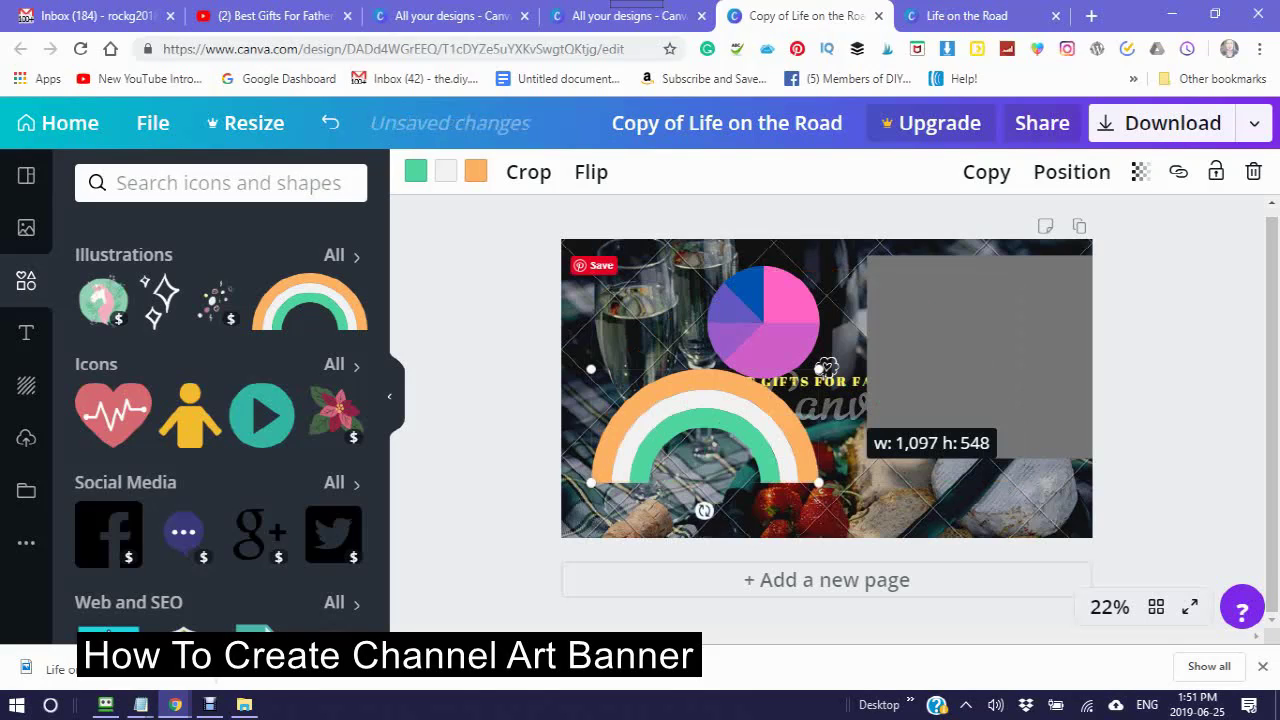
drag(826, 367, 824, 369)
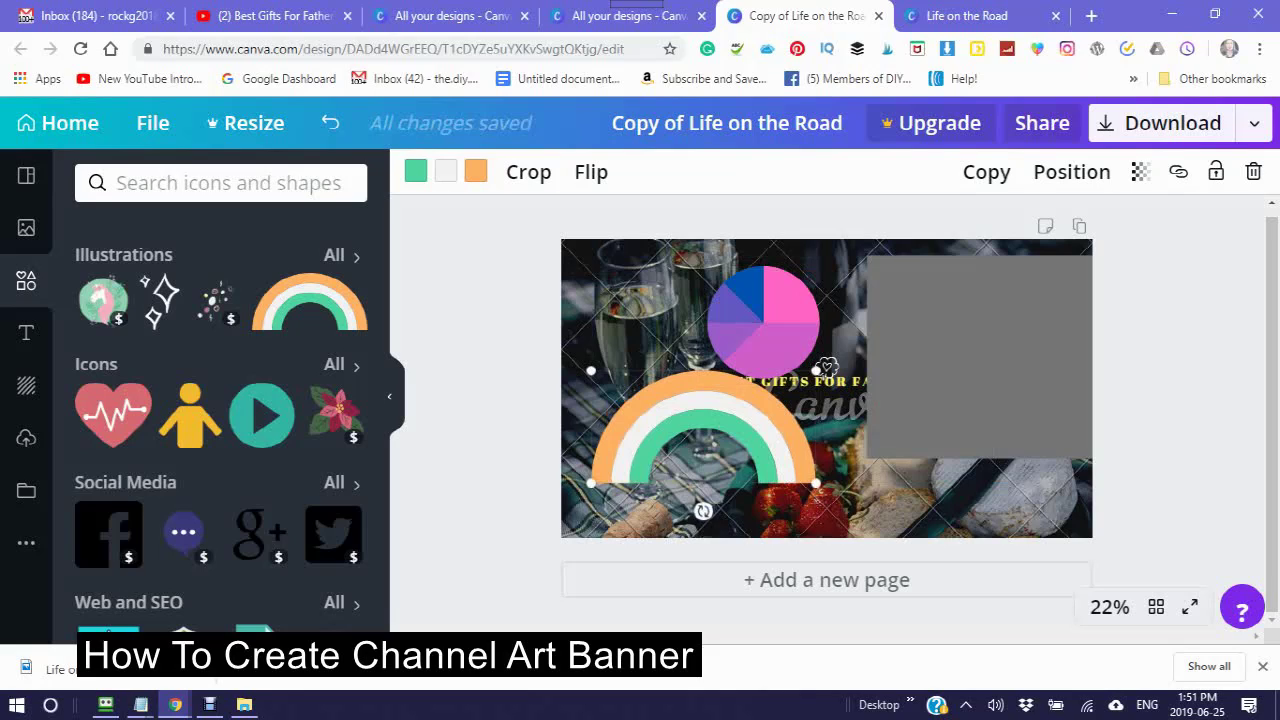
Step: Delete the banner's background photo and move the rainbow over the pie chart
click(826, 367)
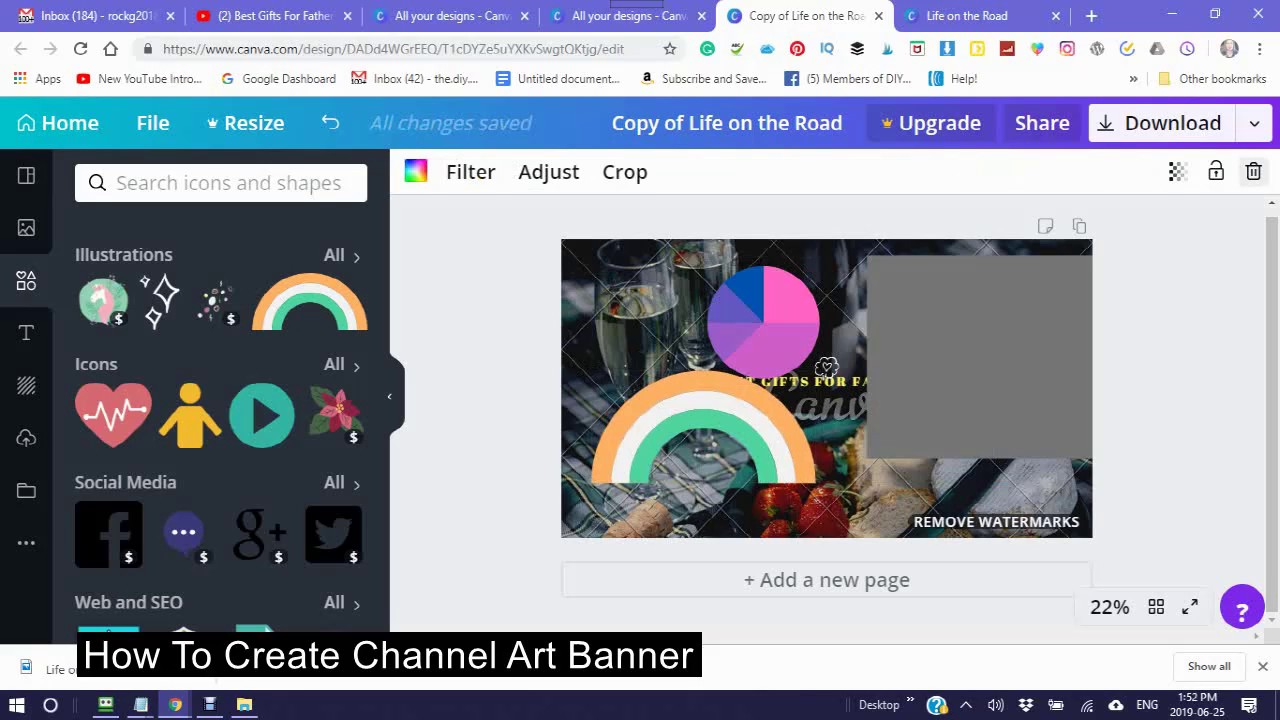
click(1253, 171)
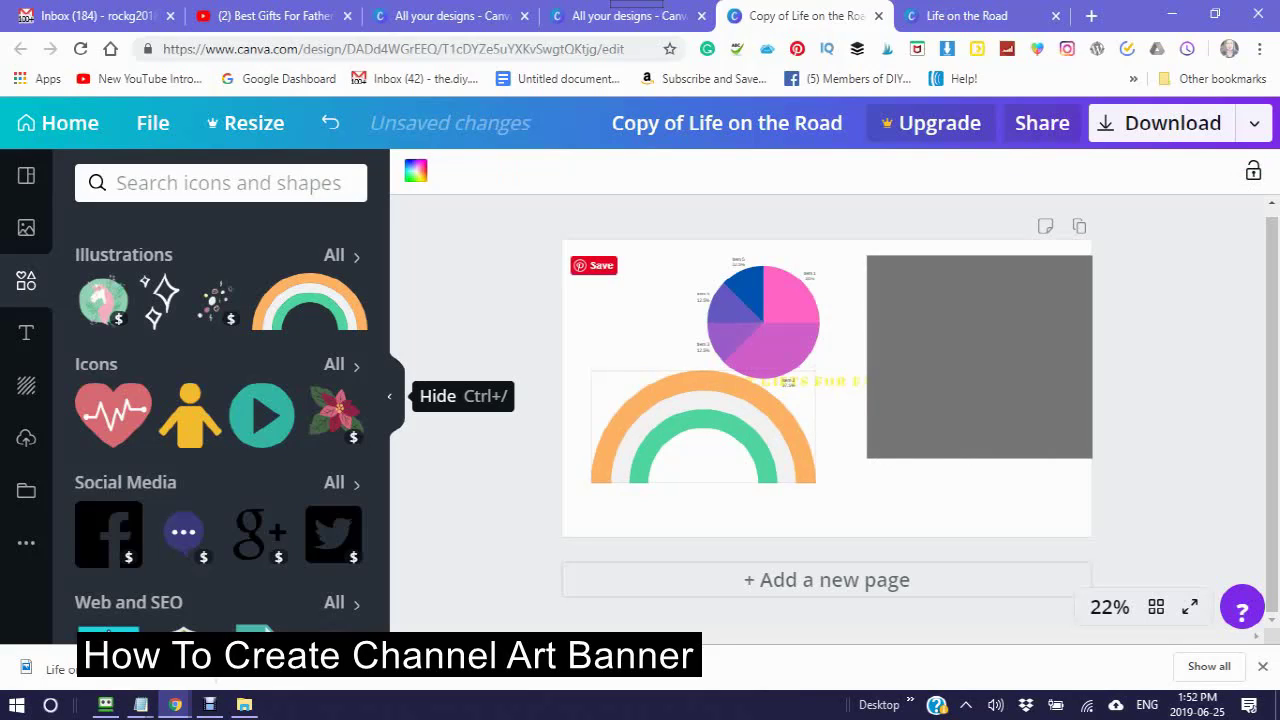
click(703, 426)
drag(703, 430, 809, 338)
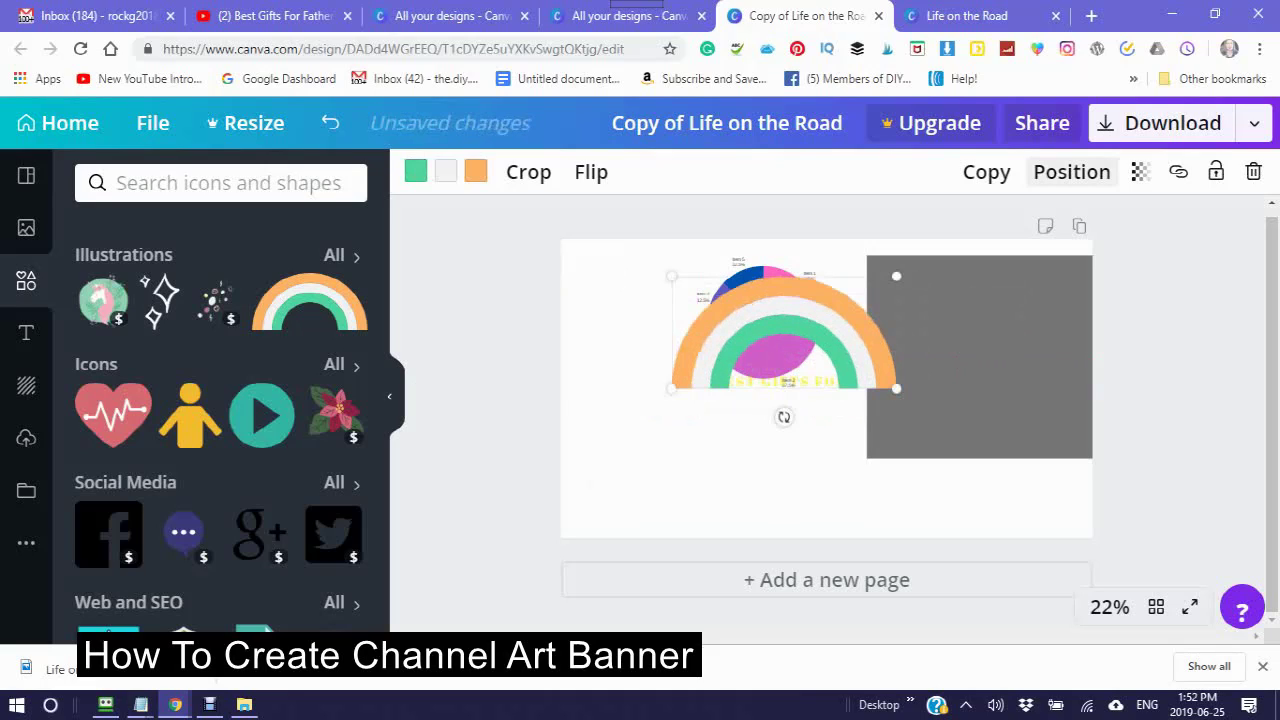
Step: Align the rainbow to the top edge of the page and nudge it slightly to the right
click(1071, 171)
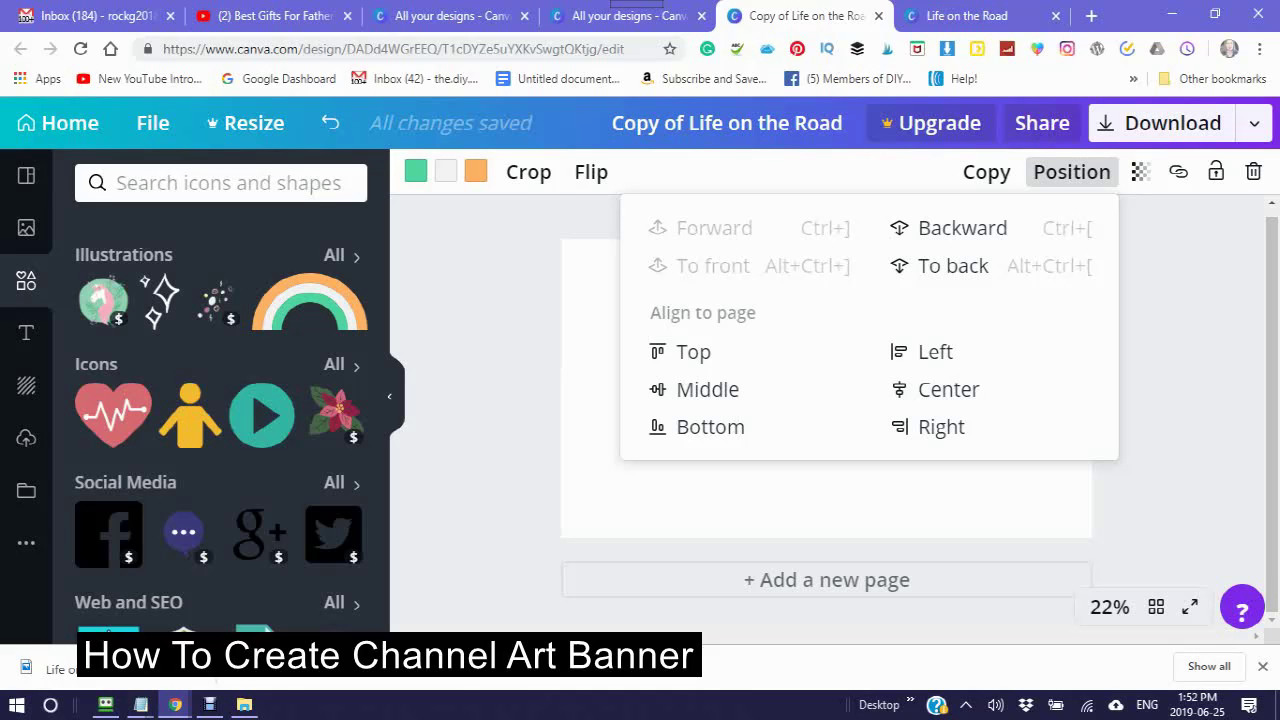
click(922, 388)
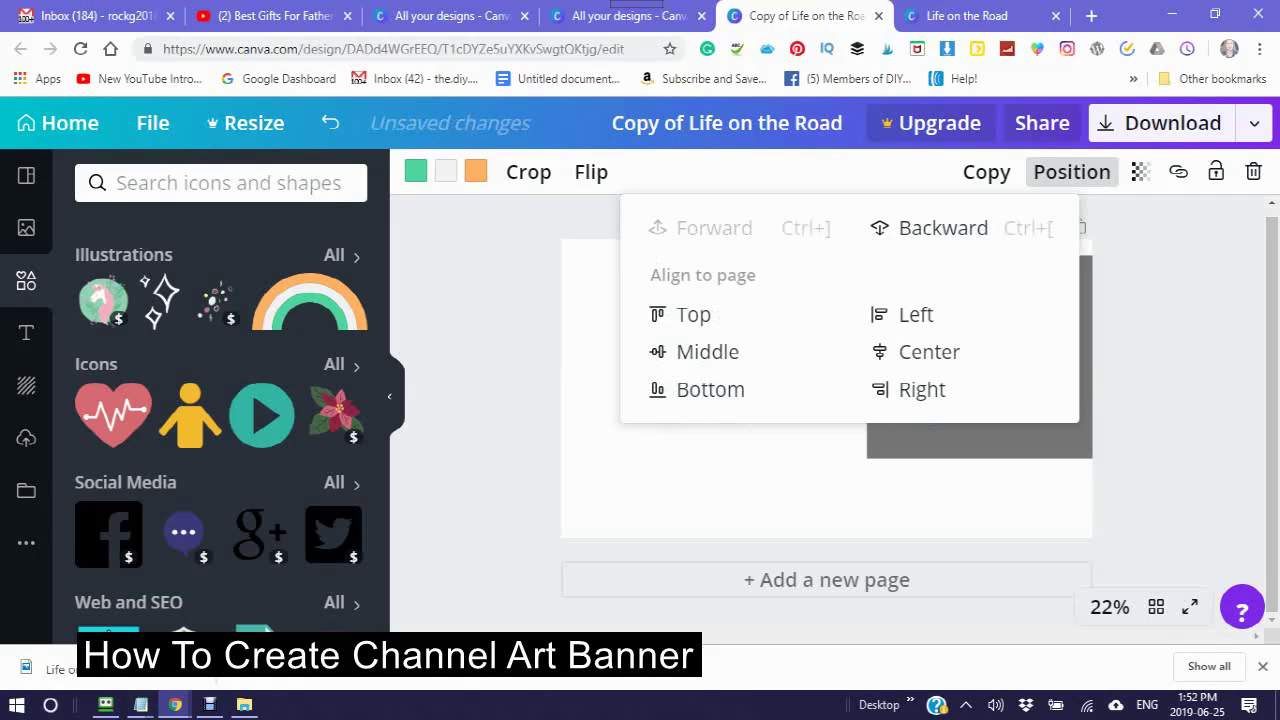
key(Escape)
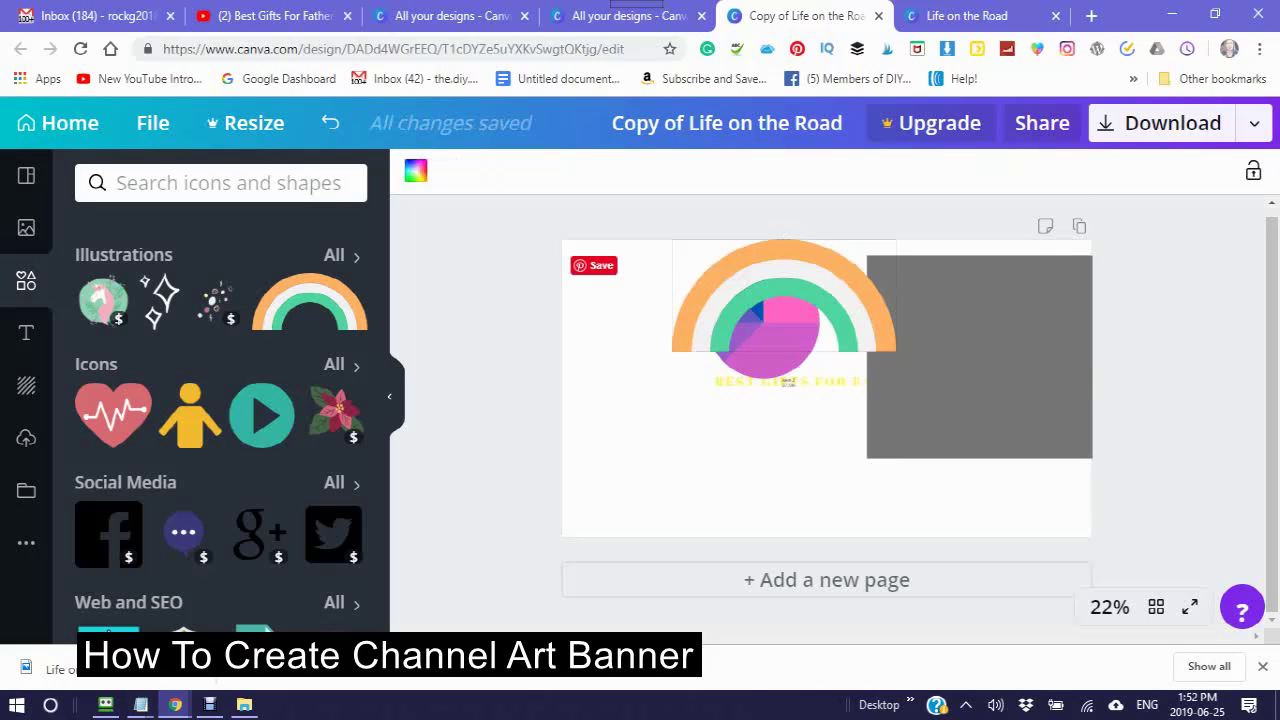
drag(788, 381, 792, 381)
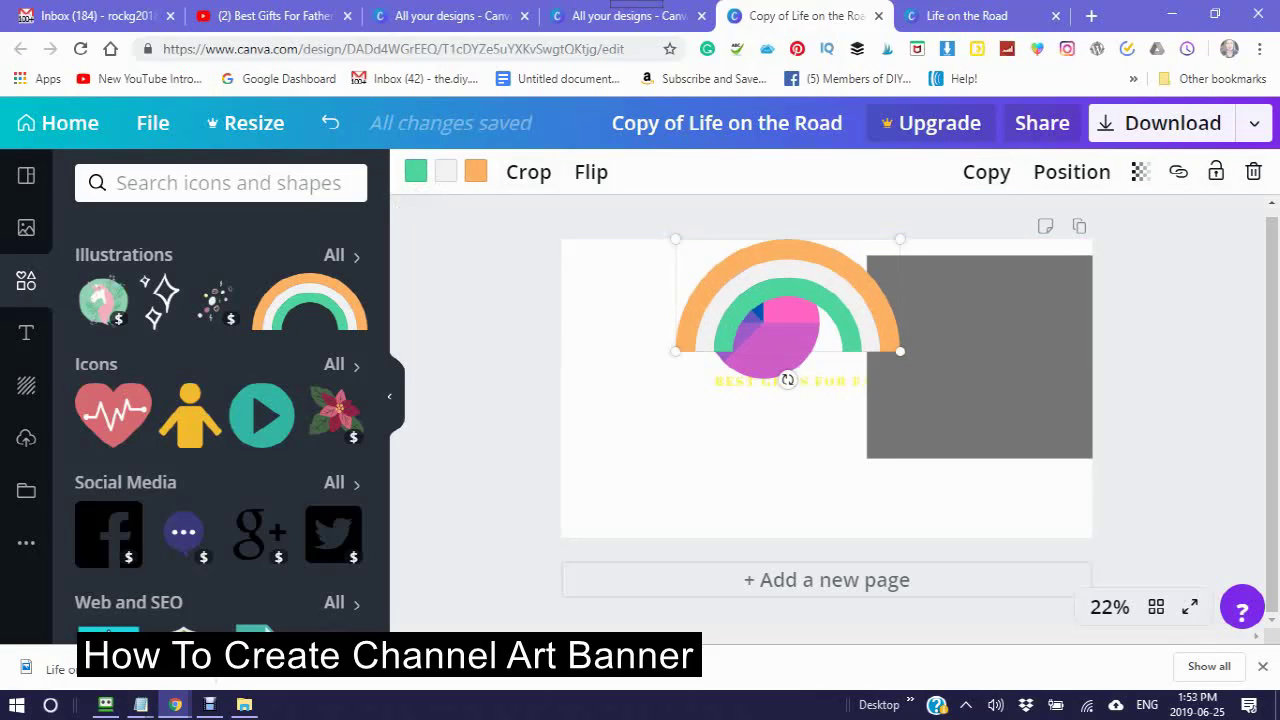
Step: Align the rainbow to the page's bottom edge, try left and right alignment, and settle on horizontal centering
click(1072, 172)
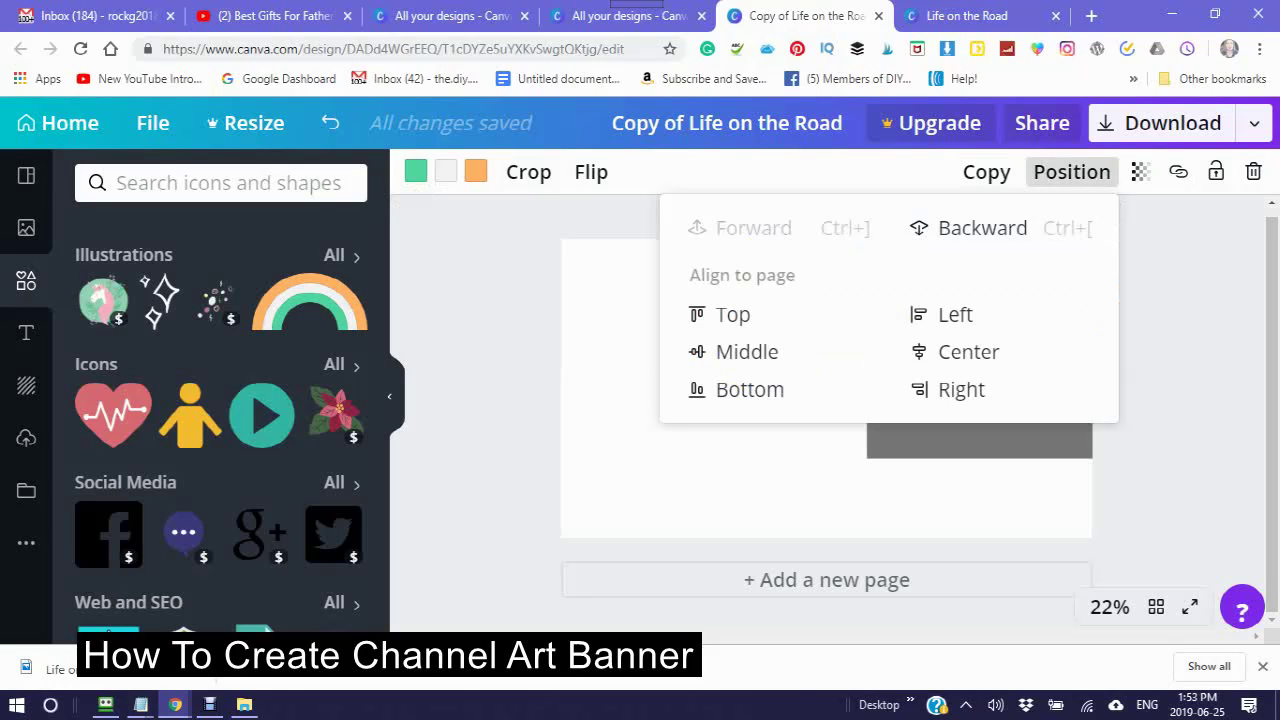
click(749, 389)
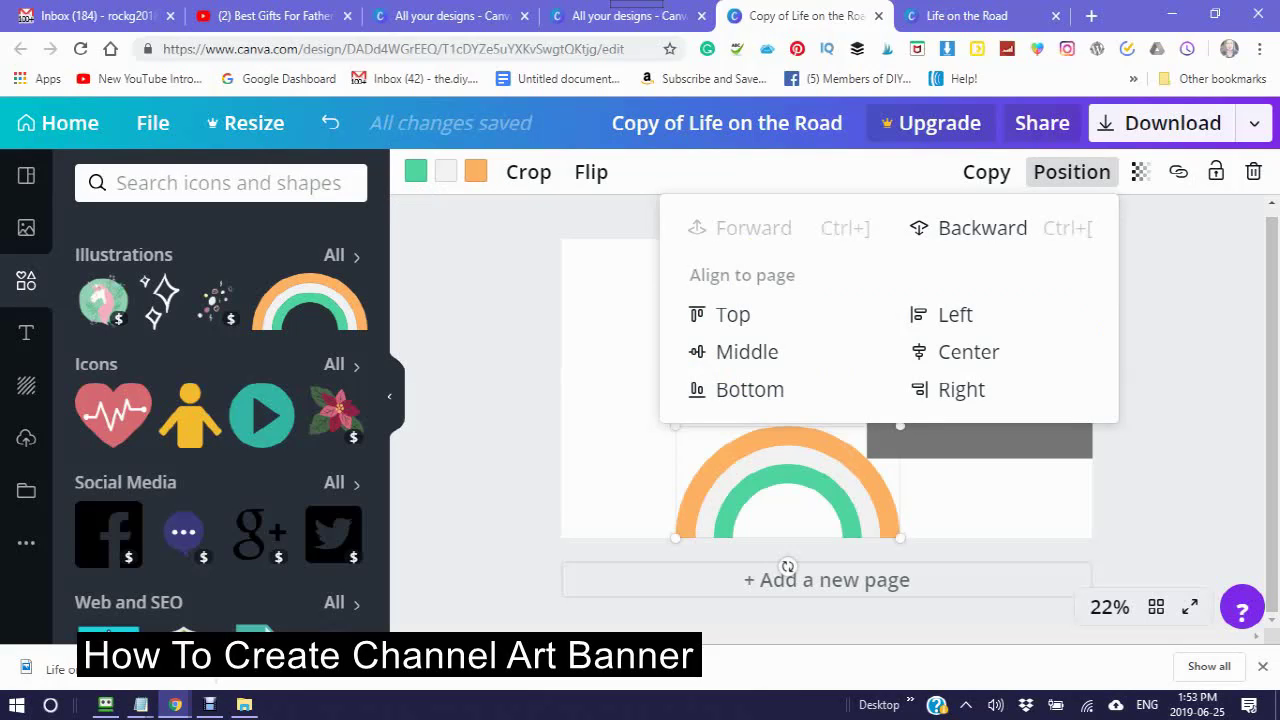
click(955, 314)
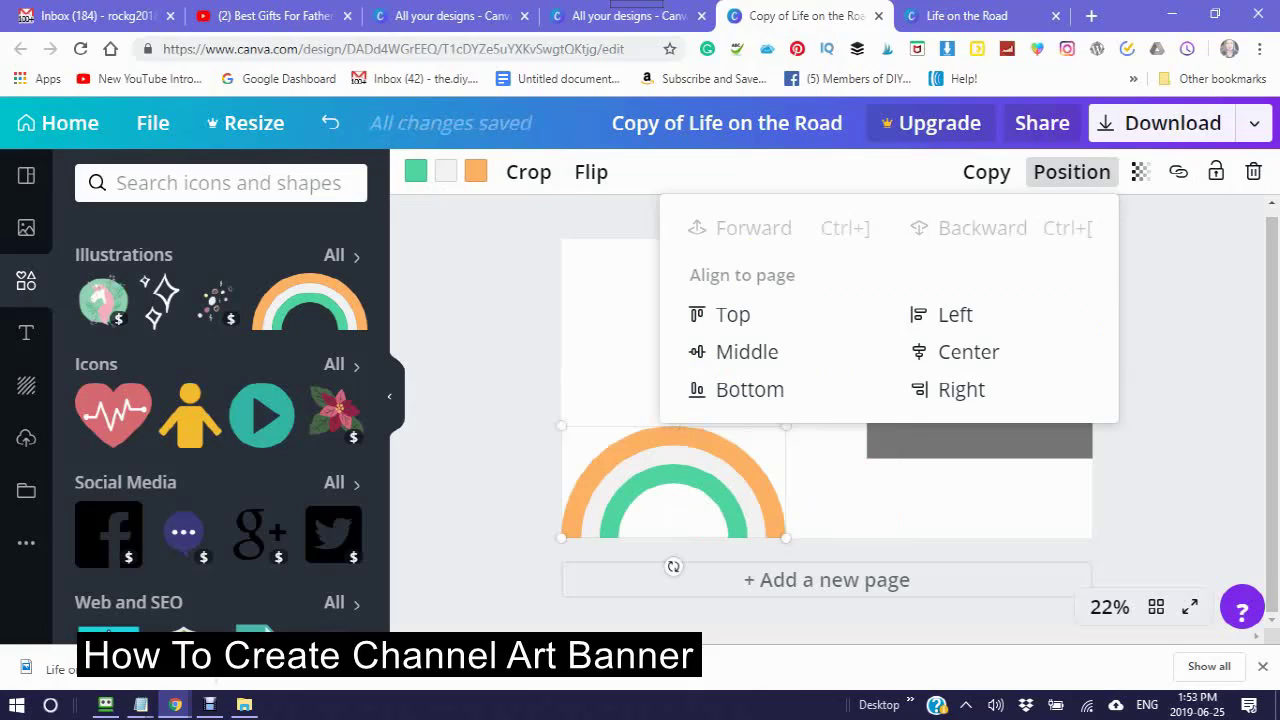
click(961, 389)
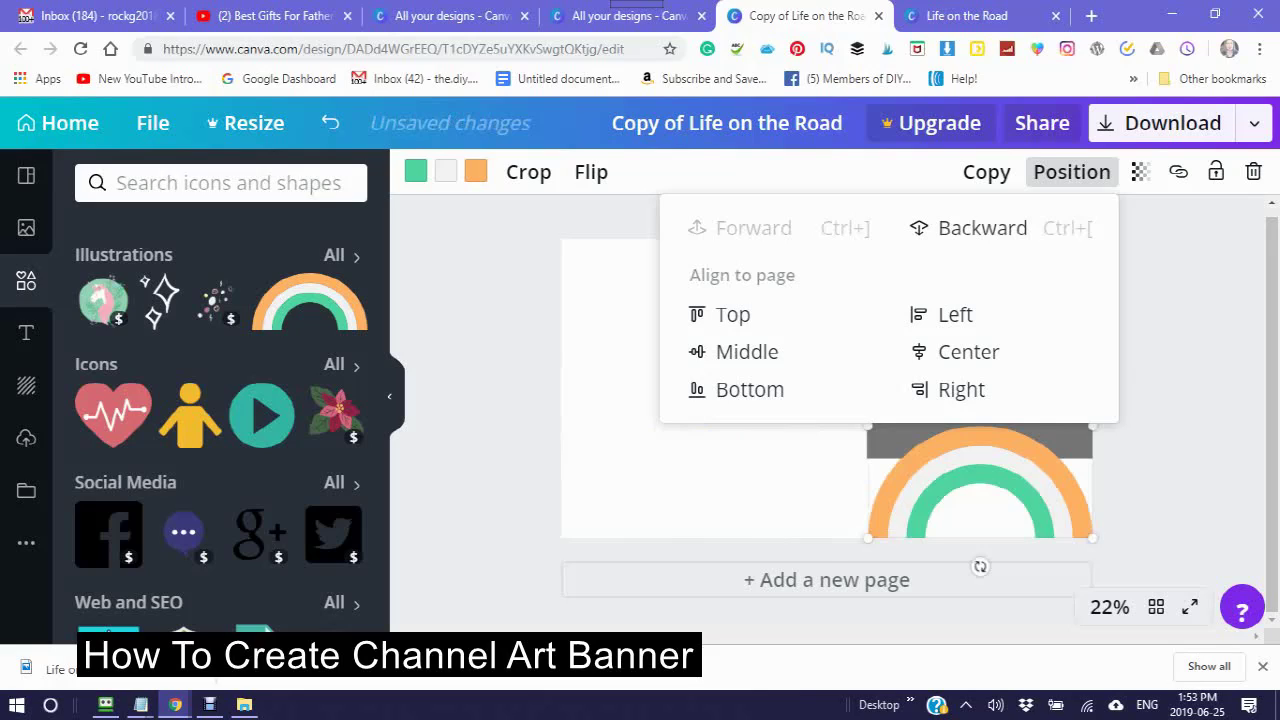
click(968, 351)
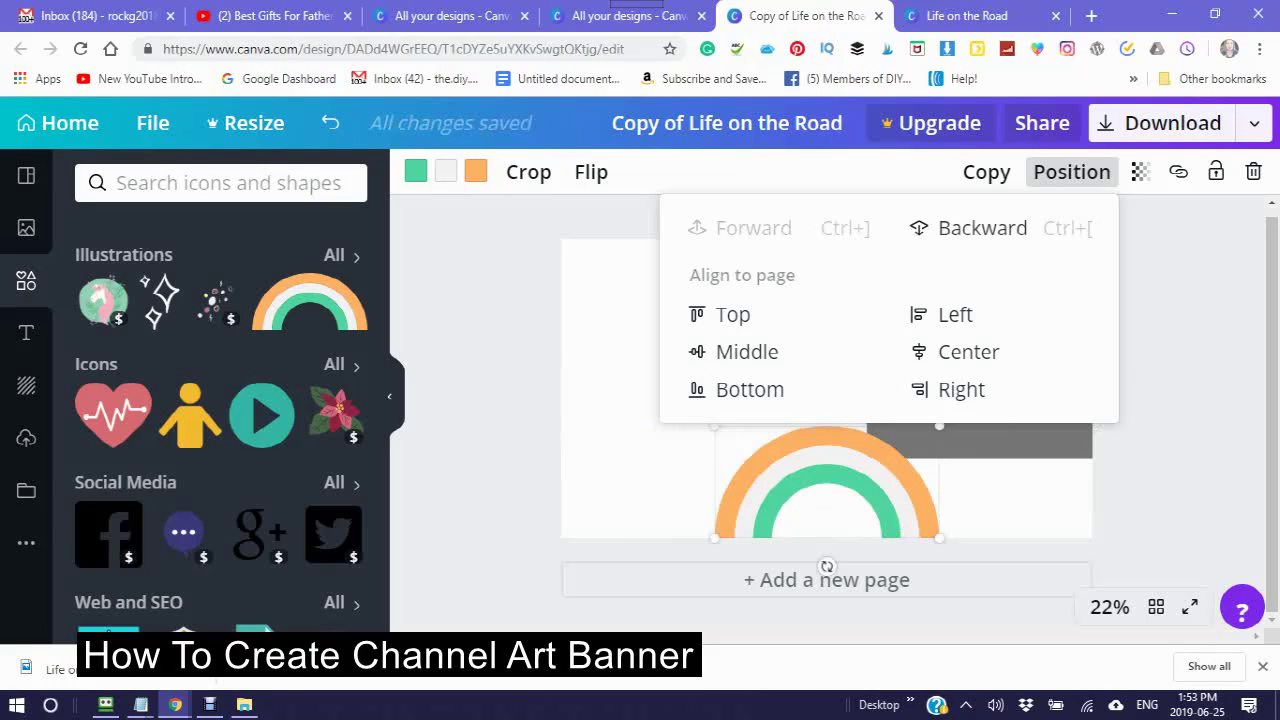
Step: Send the rainbow backward and move it up behind the pie chart and the gray rectangle
key(ctrl+[)
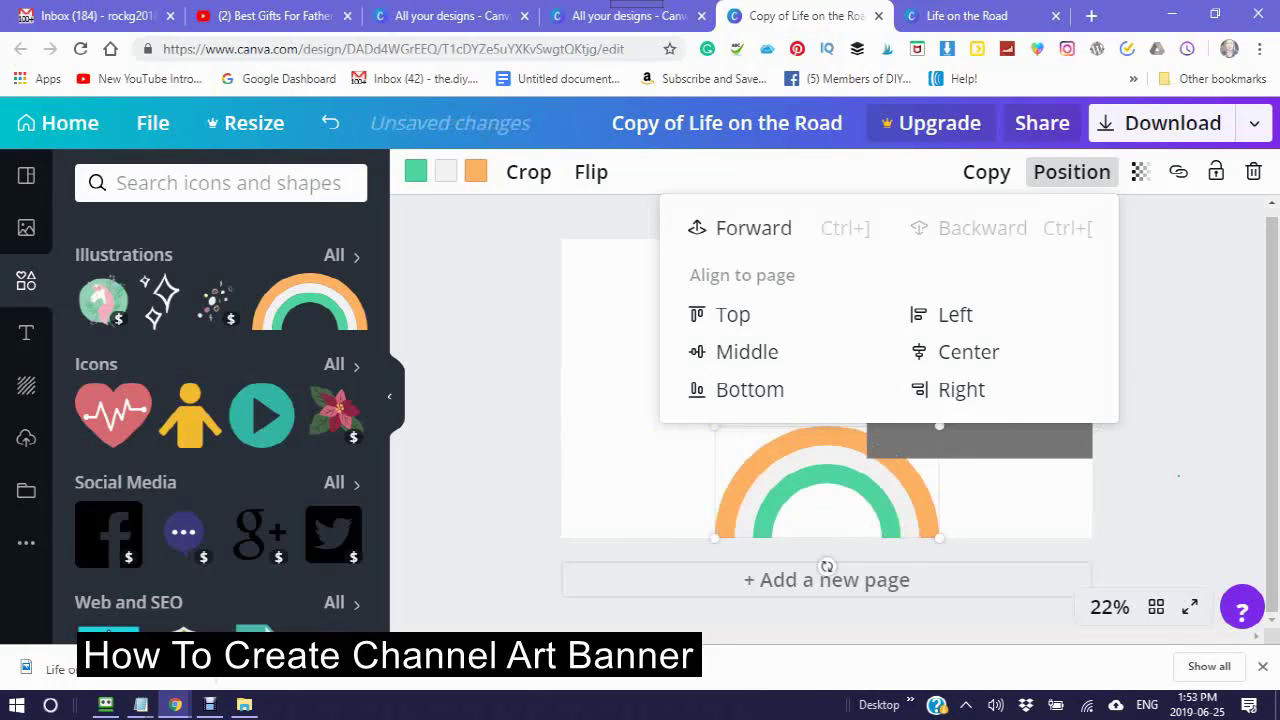
key(Escape)
key(Escape)
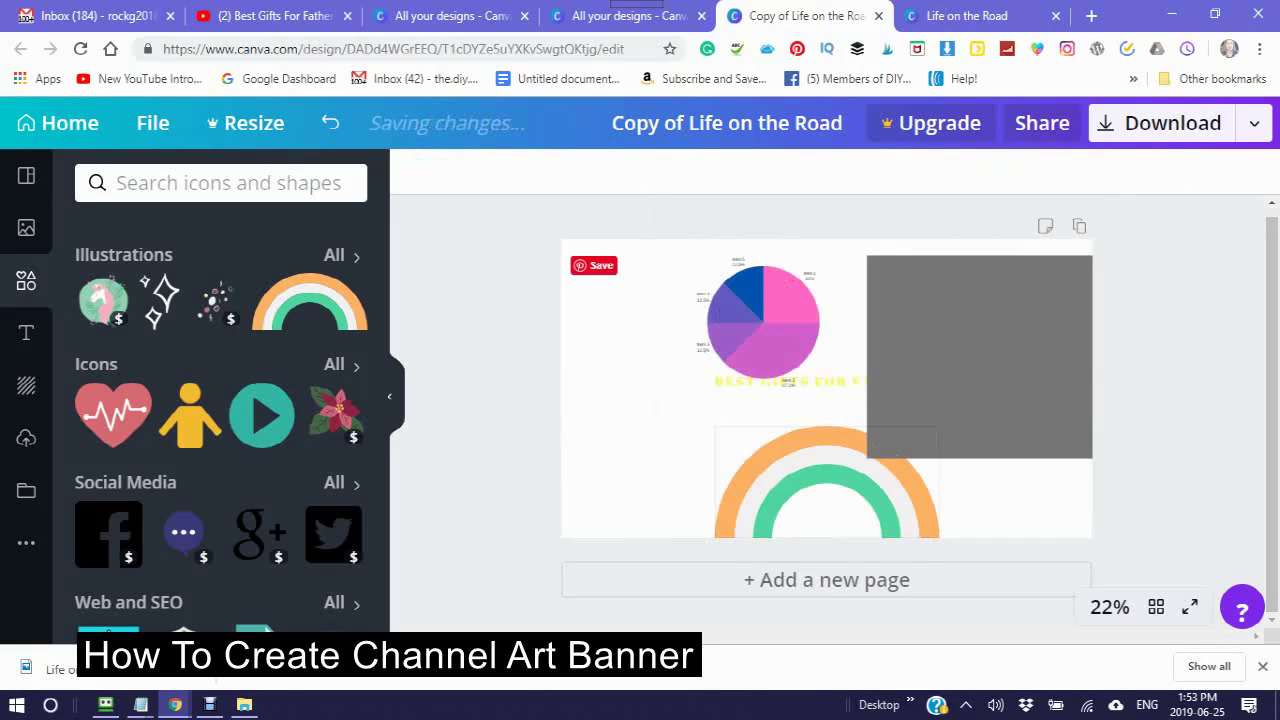
drag(826, 480, 748, 391)
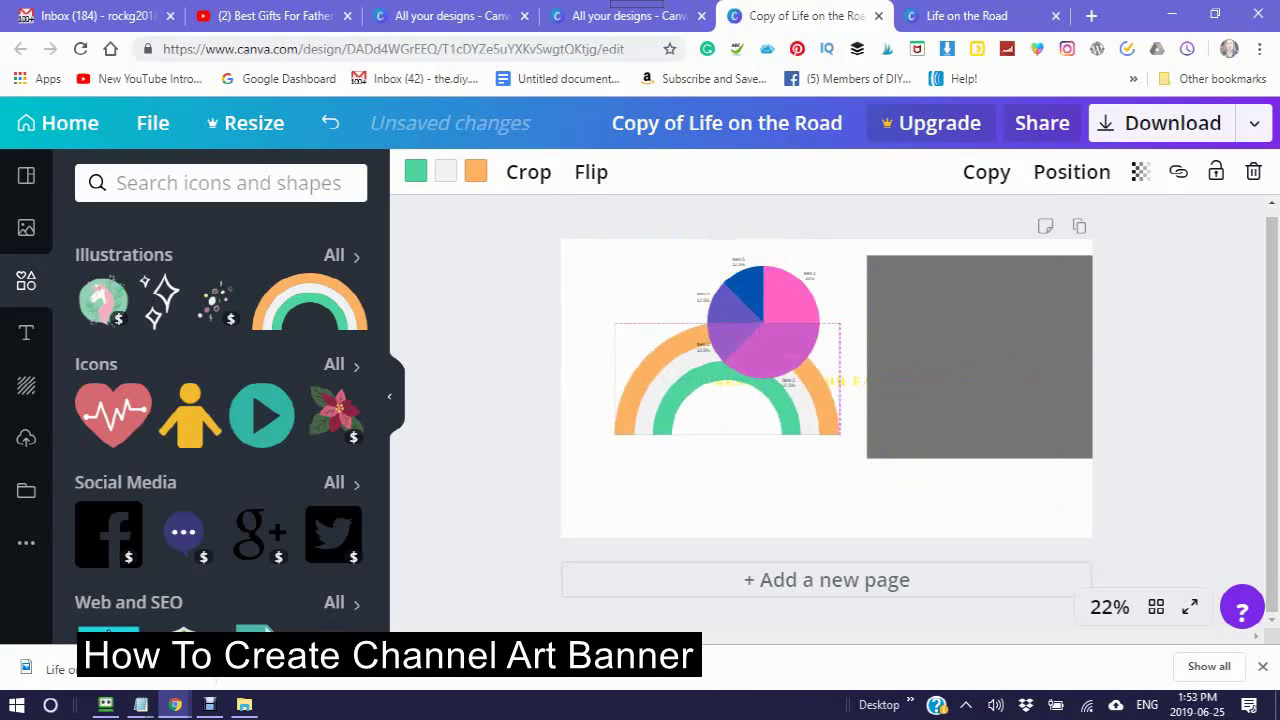
drag(748, 391, 837, 358)
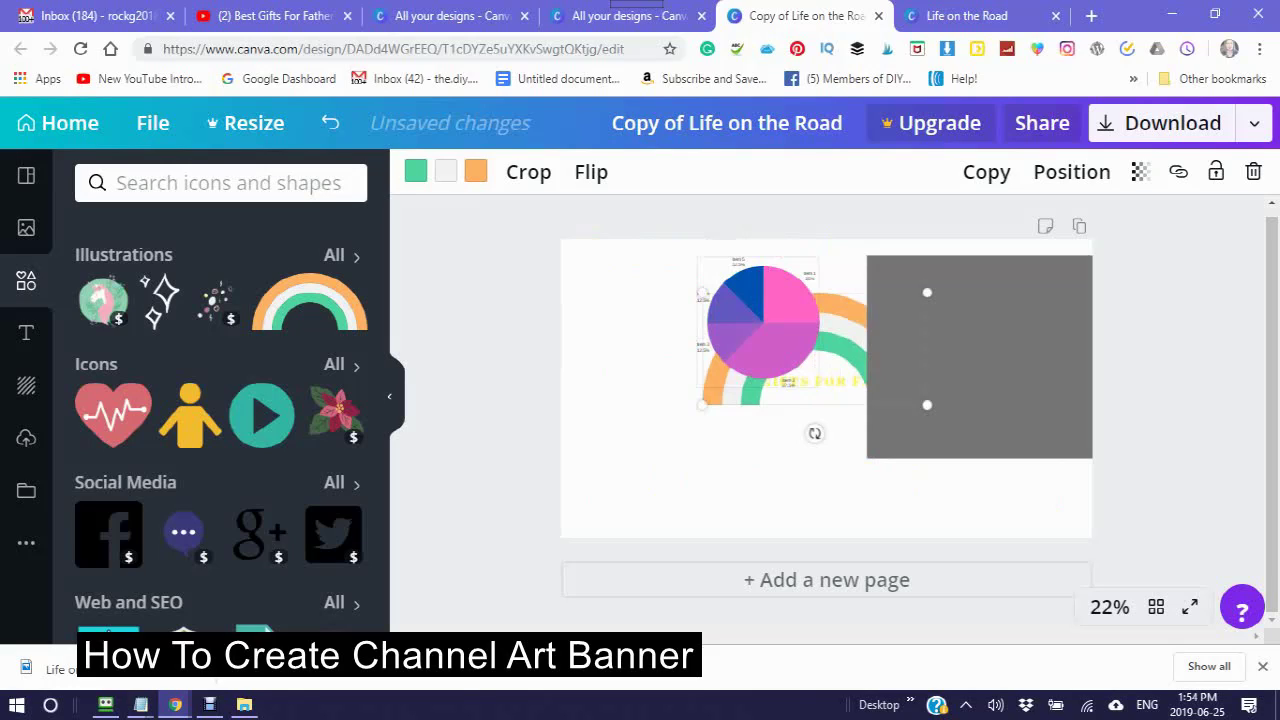
Step: Delete the pie chart and the gray rectangle from the banner
click(703, 403)
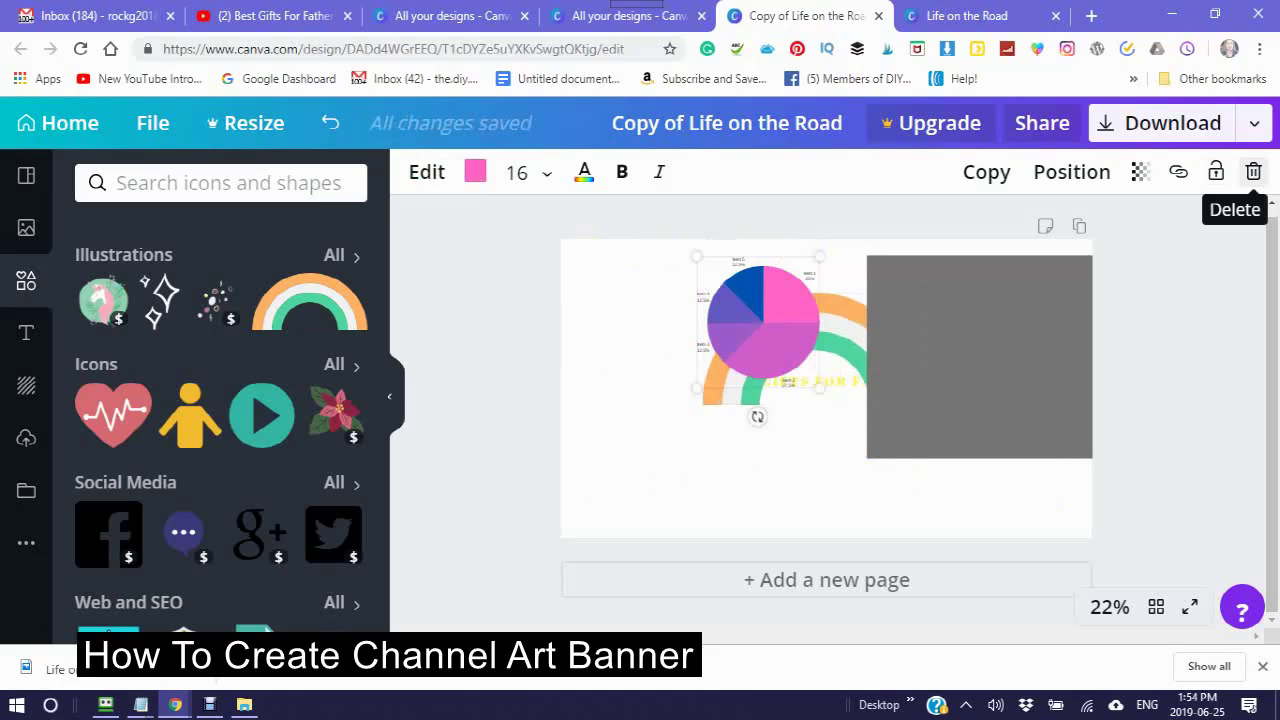
click(1253, 171)
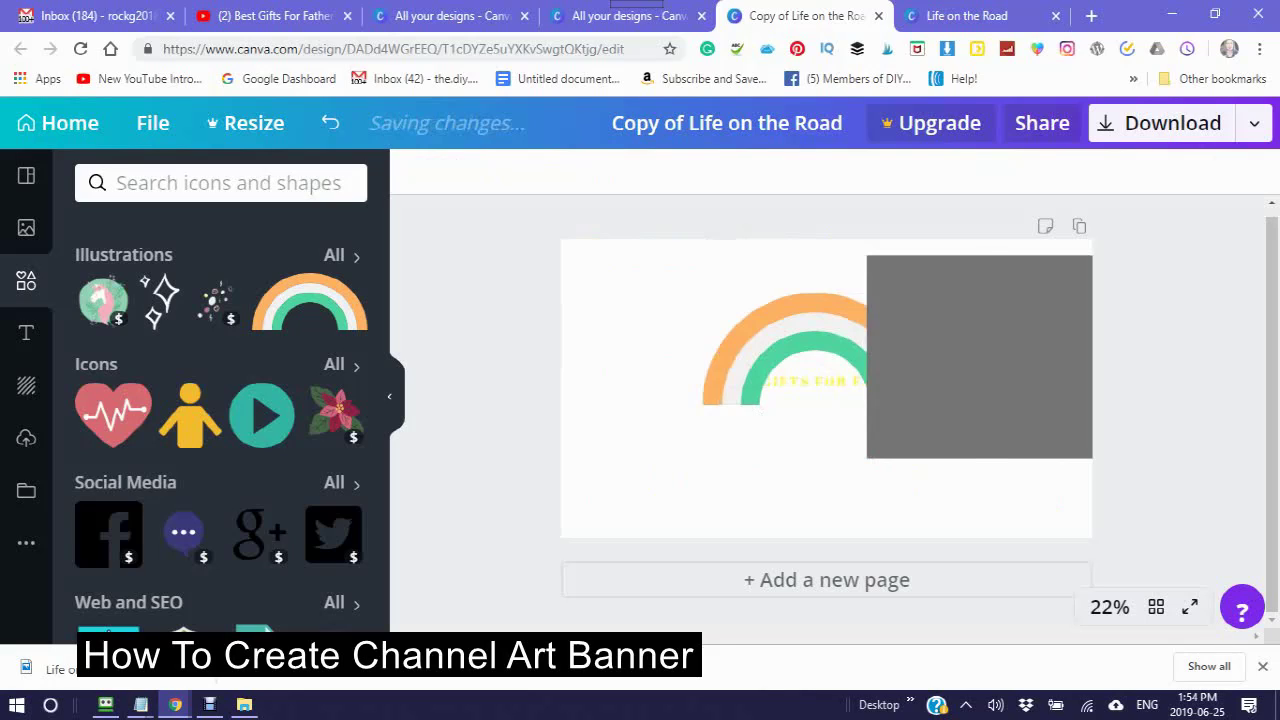
click(979, 356)
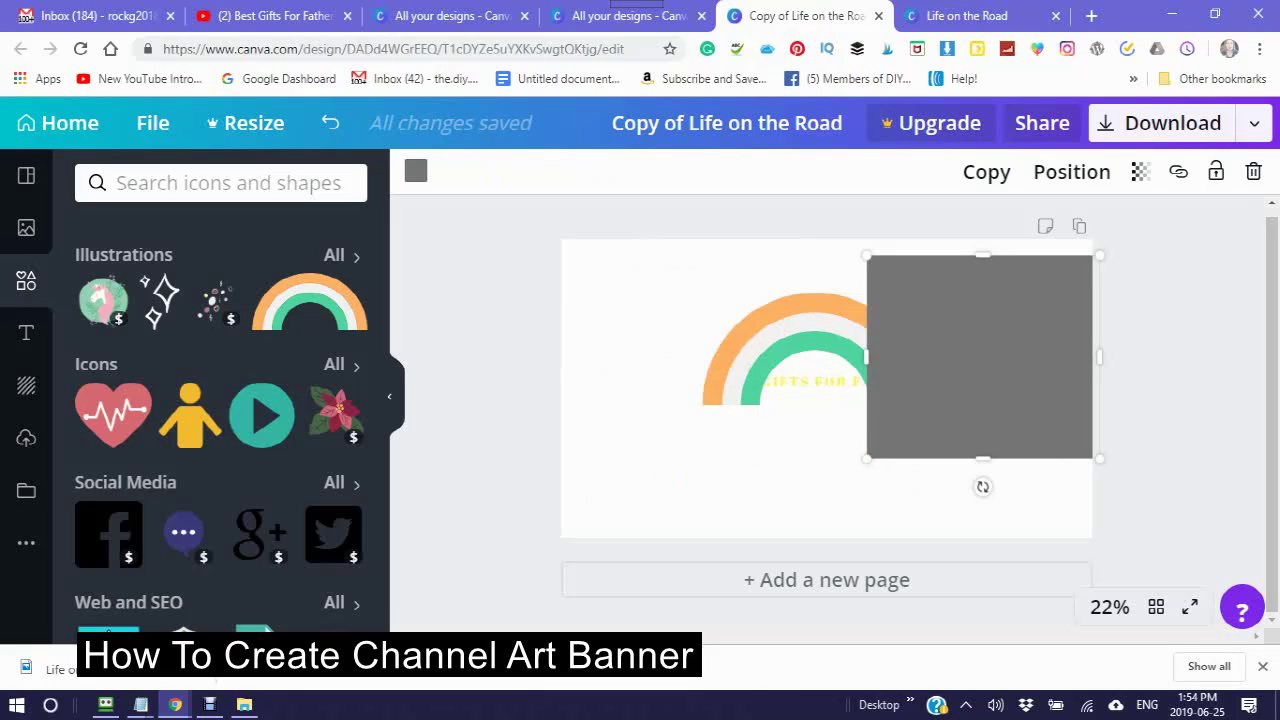
click(1253, 172)
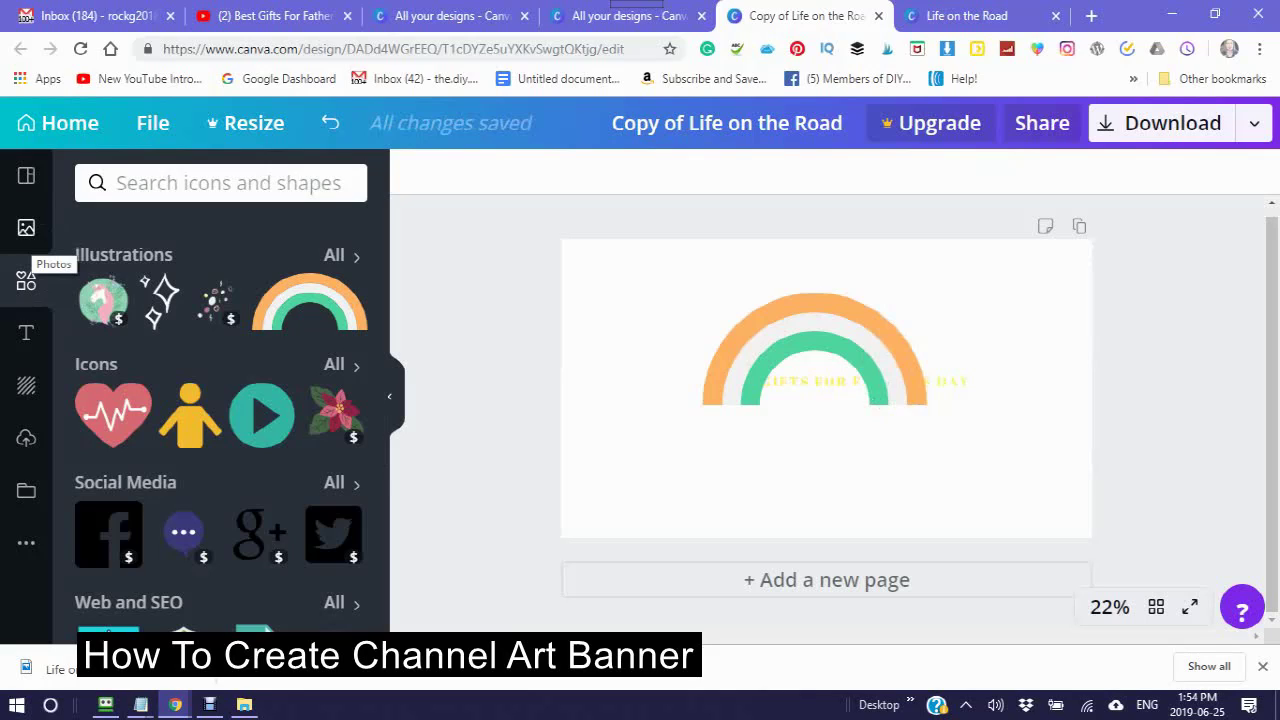
Step: Add the recently used free photo with the purple gift box and enlarge it to cover the whole banner
click(26, 228)
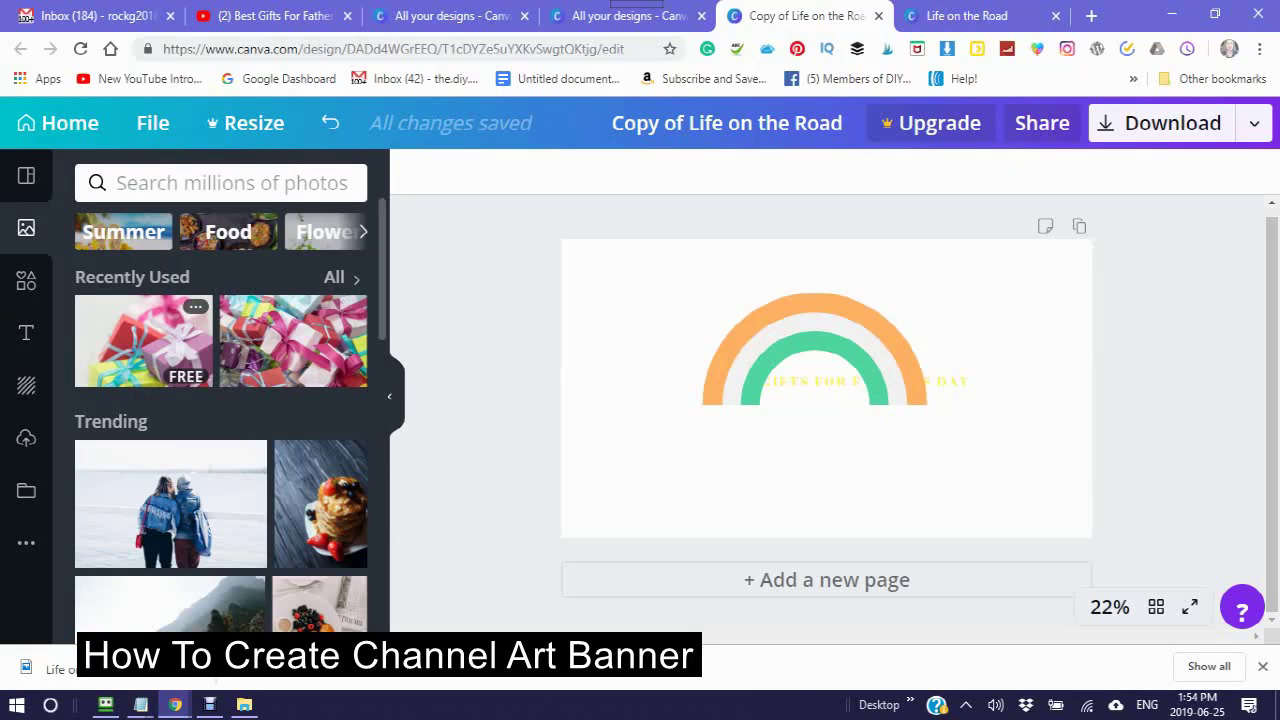
click(143, 340)
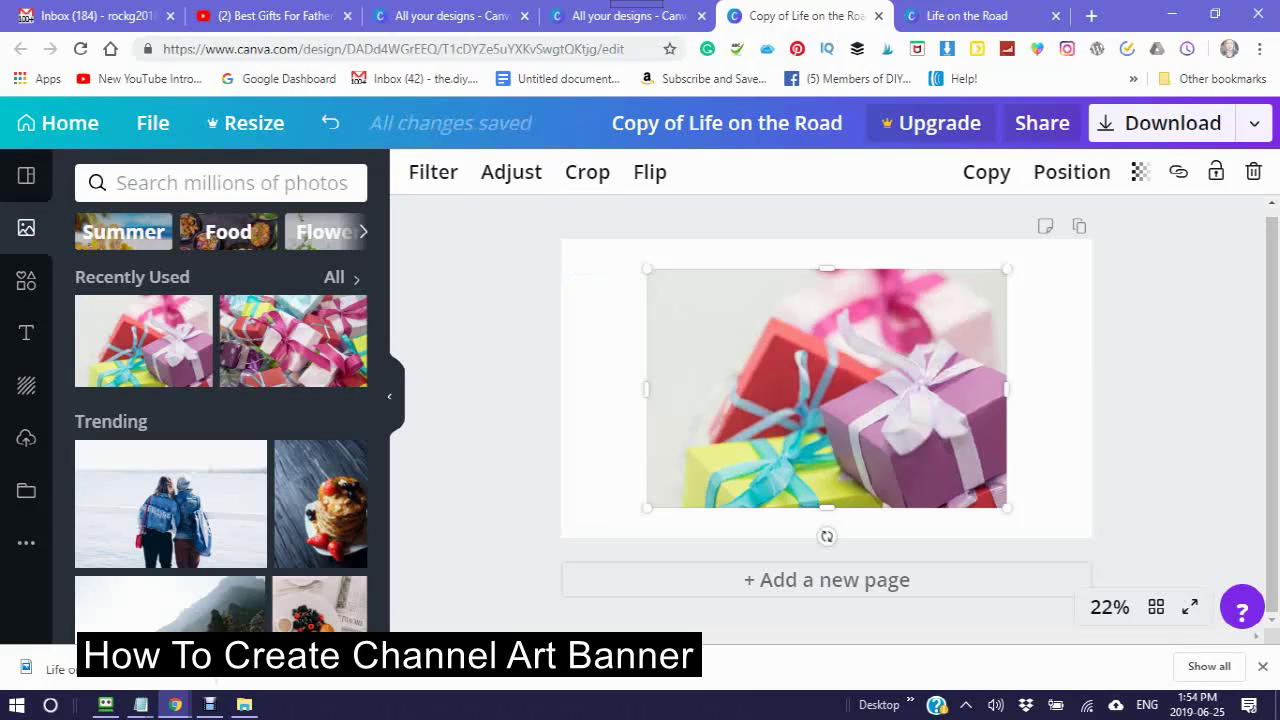
drag(1006, 269, 1034, 250)
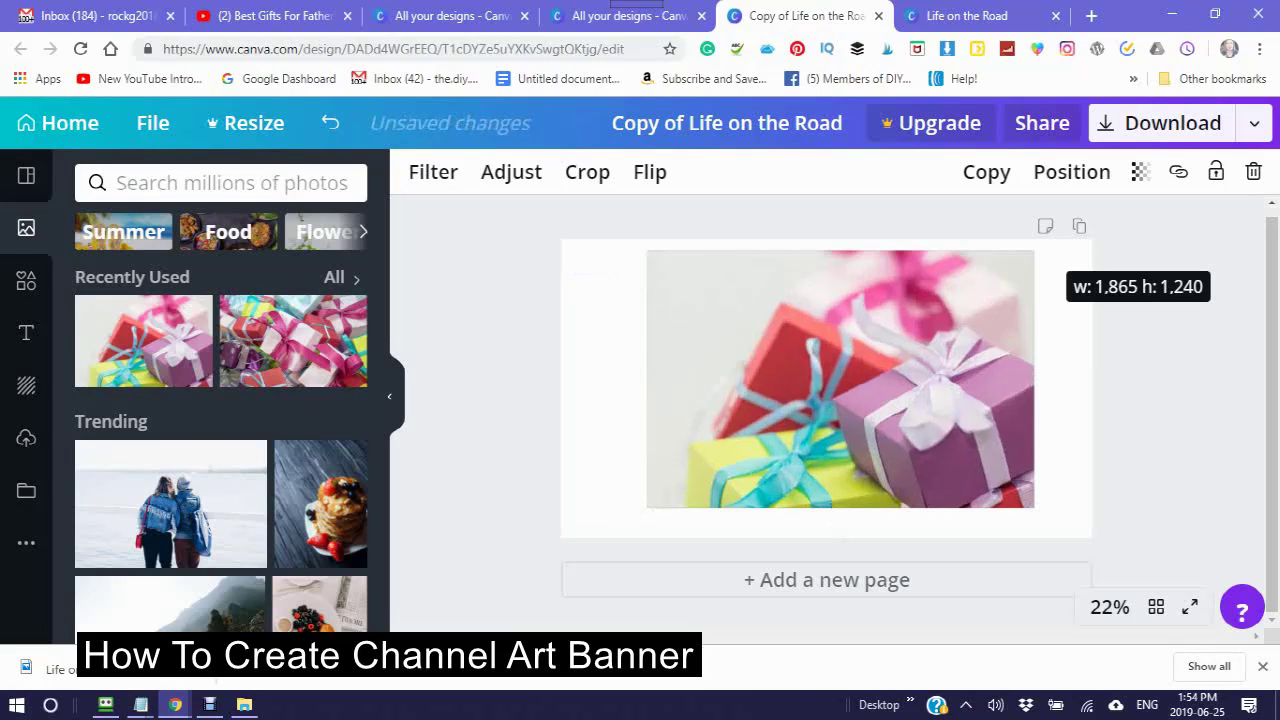
drag(1034, 250, 1091, 238)
drag(646, 508, 560, 538)
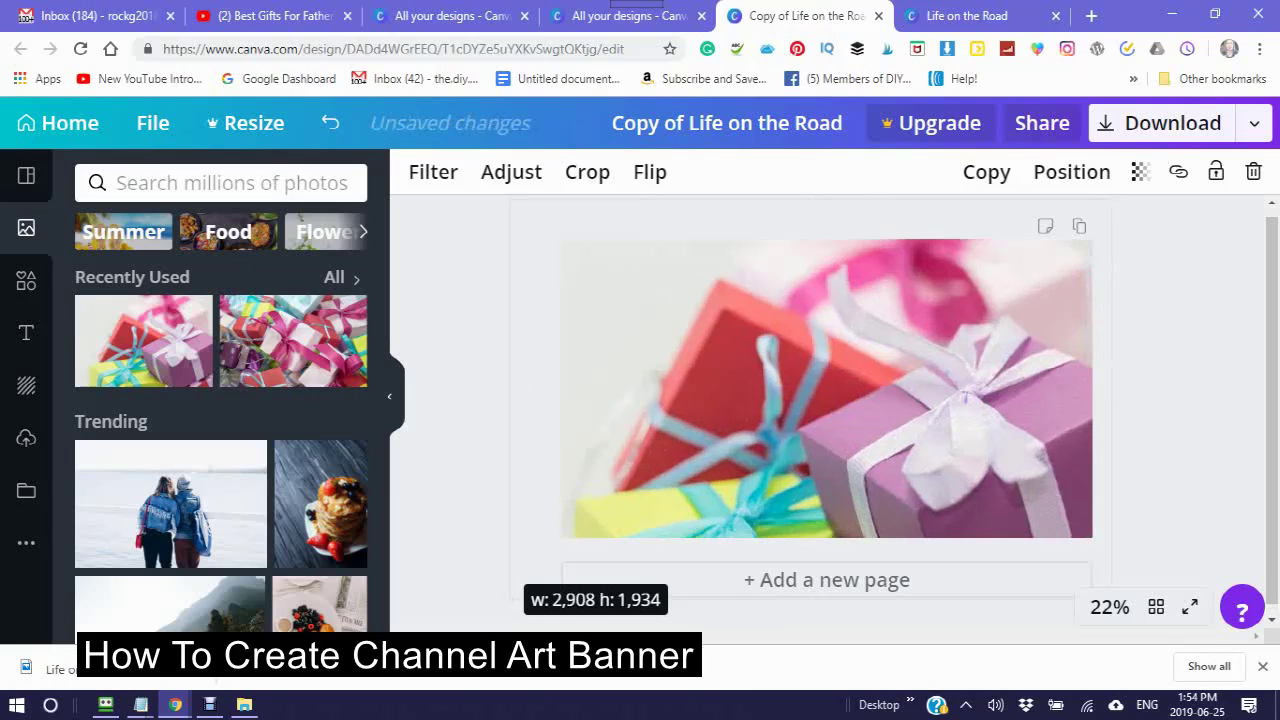
drag(510, 600, 478, 620)
Step: Send the gift photo backward until it lies behind the rainbow, the flower icon and the heading
click(1071, 171)
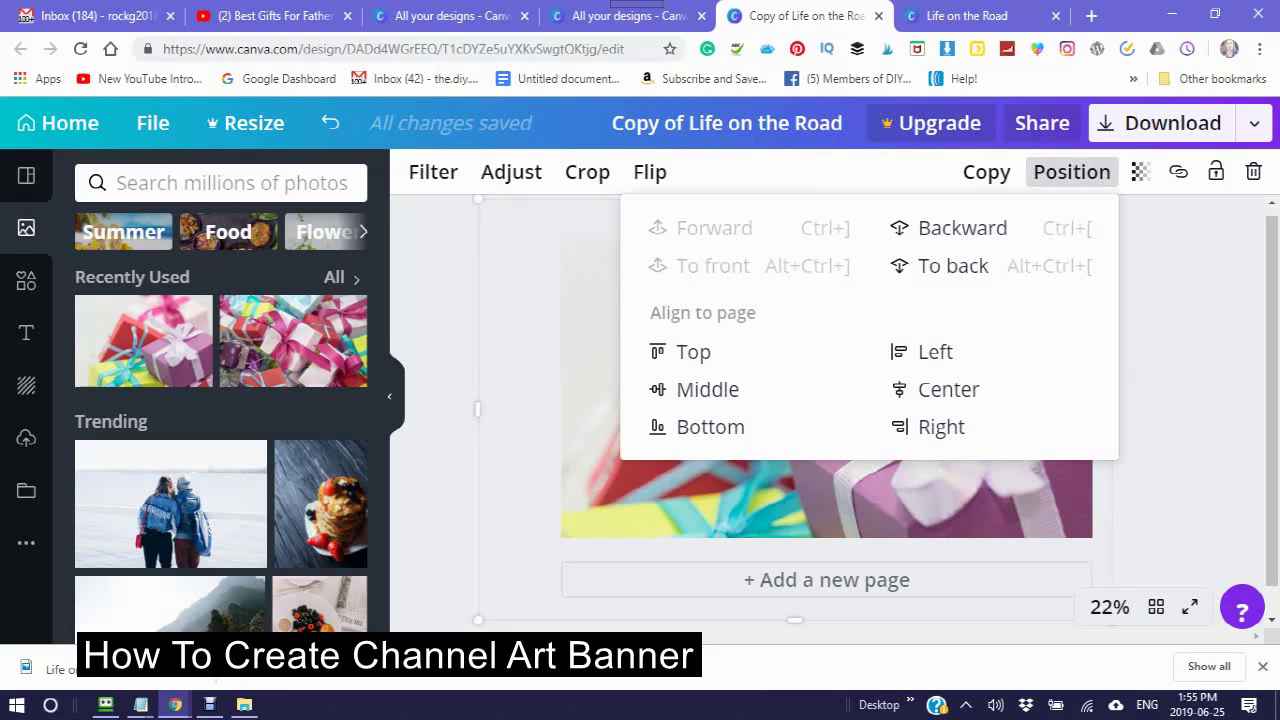
key(ctrl+[)
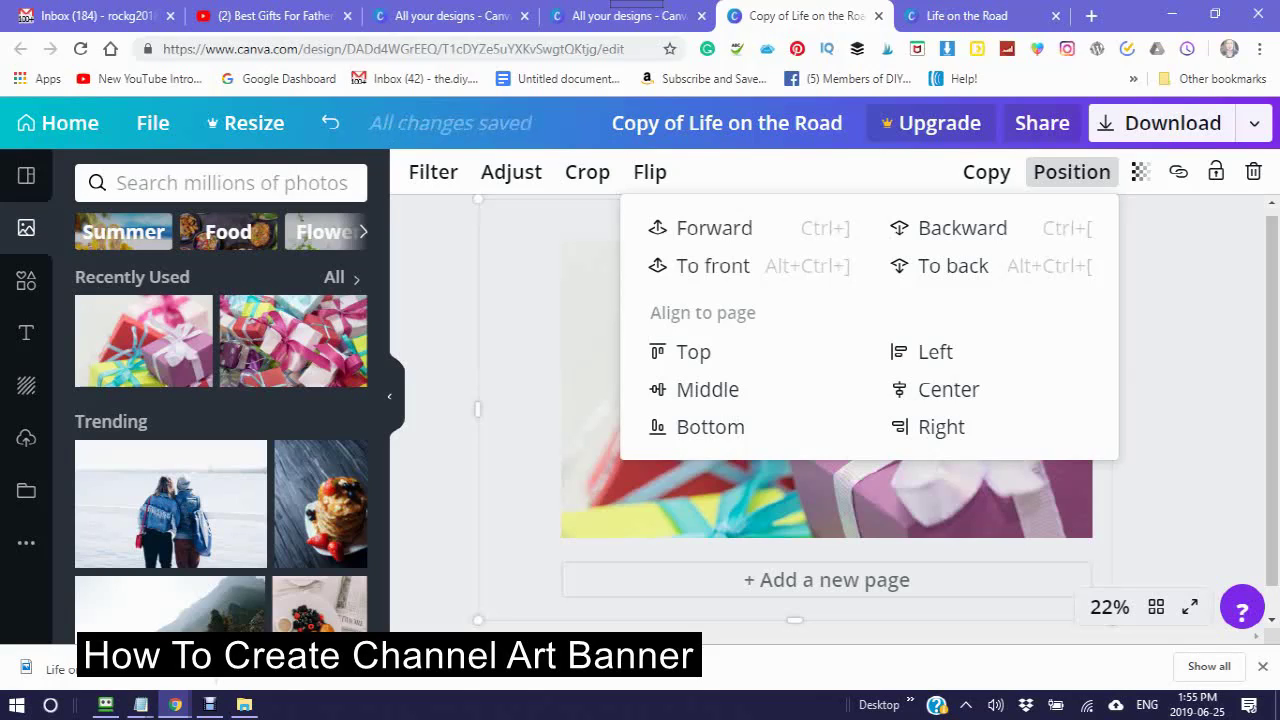
key(ctrl+[)
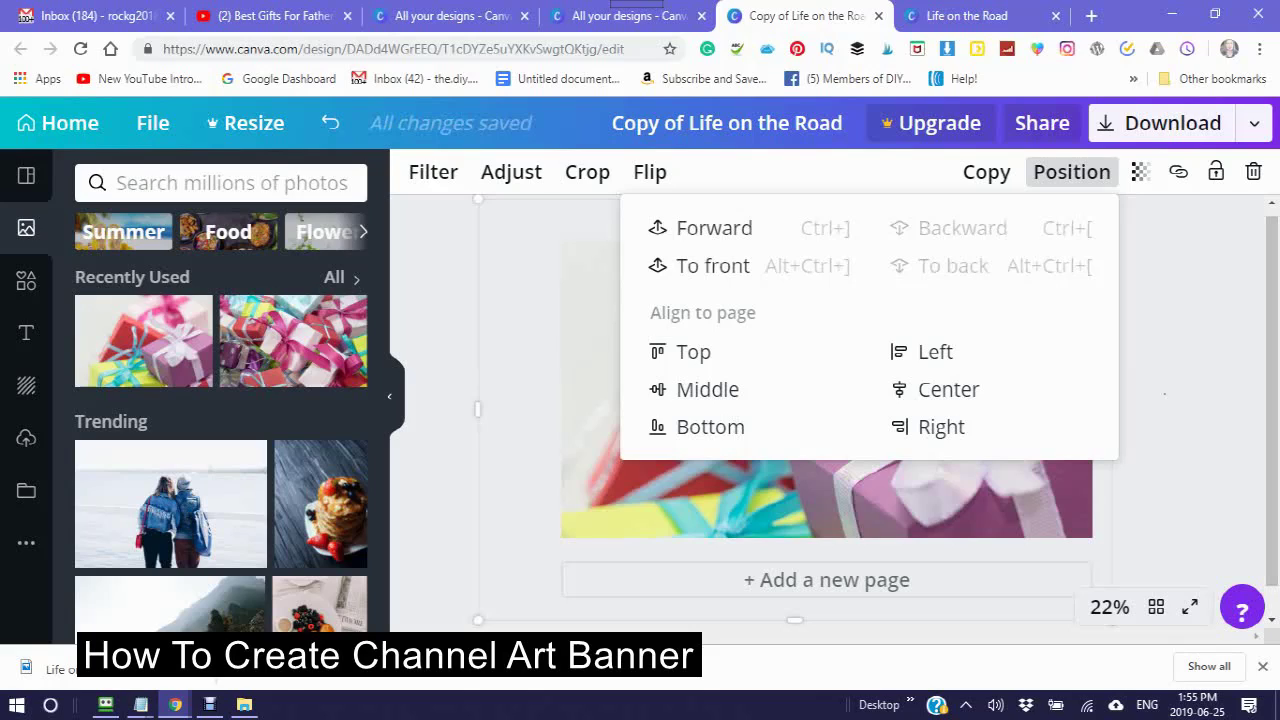
click(1164, 393)
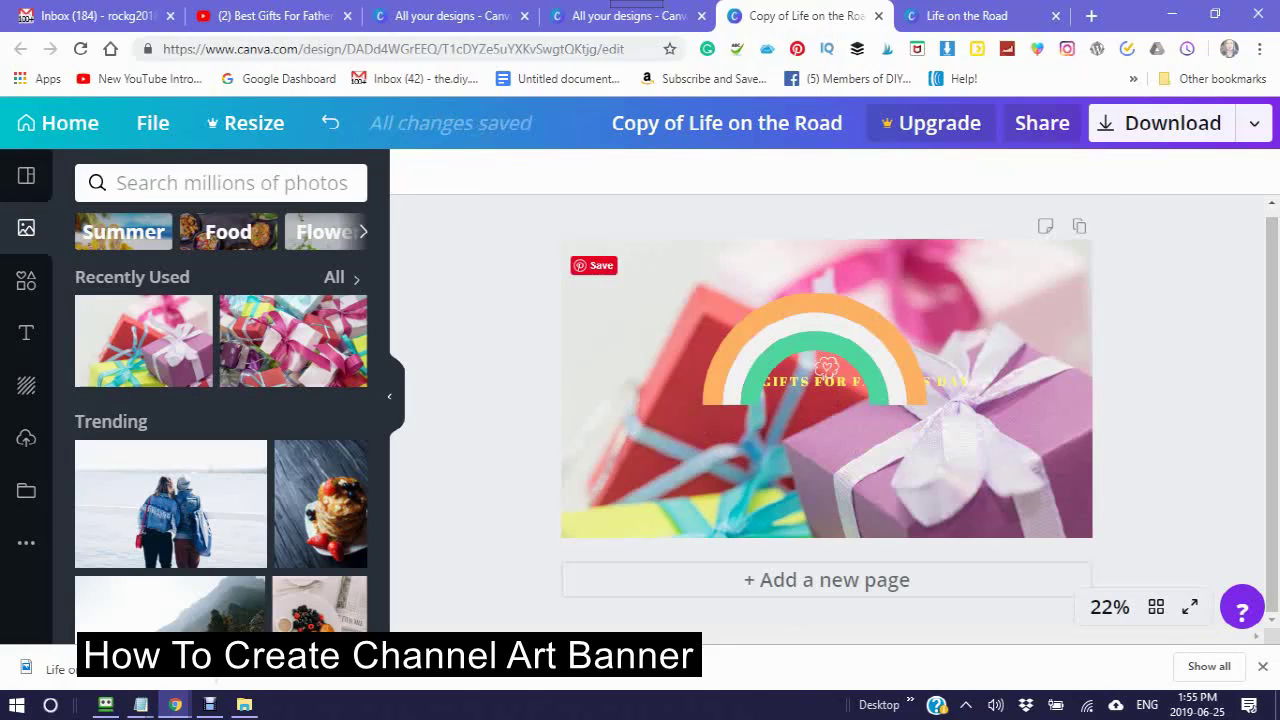
Step: Delete the rainbow illustration covering the heading
click(827, 367)
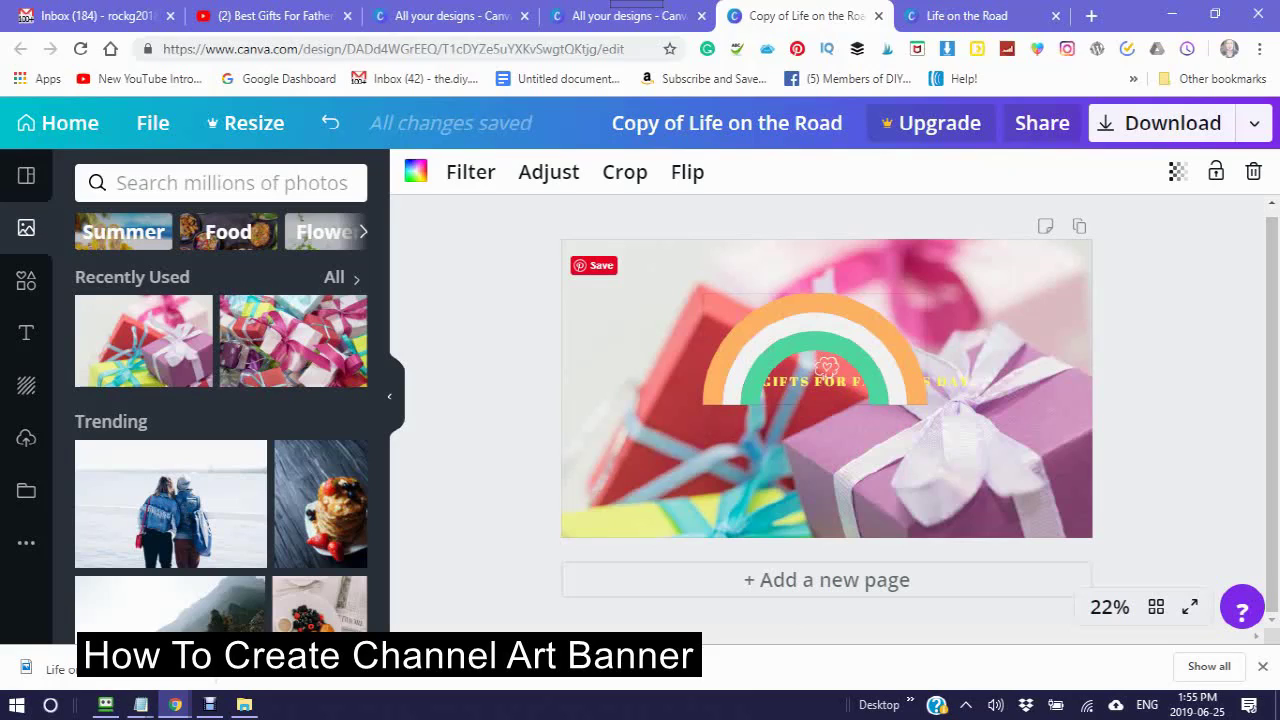
click(826, 367)
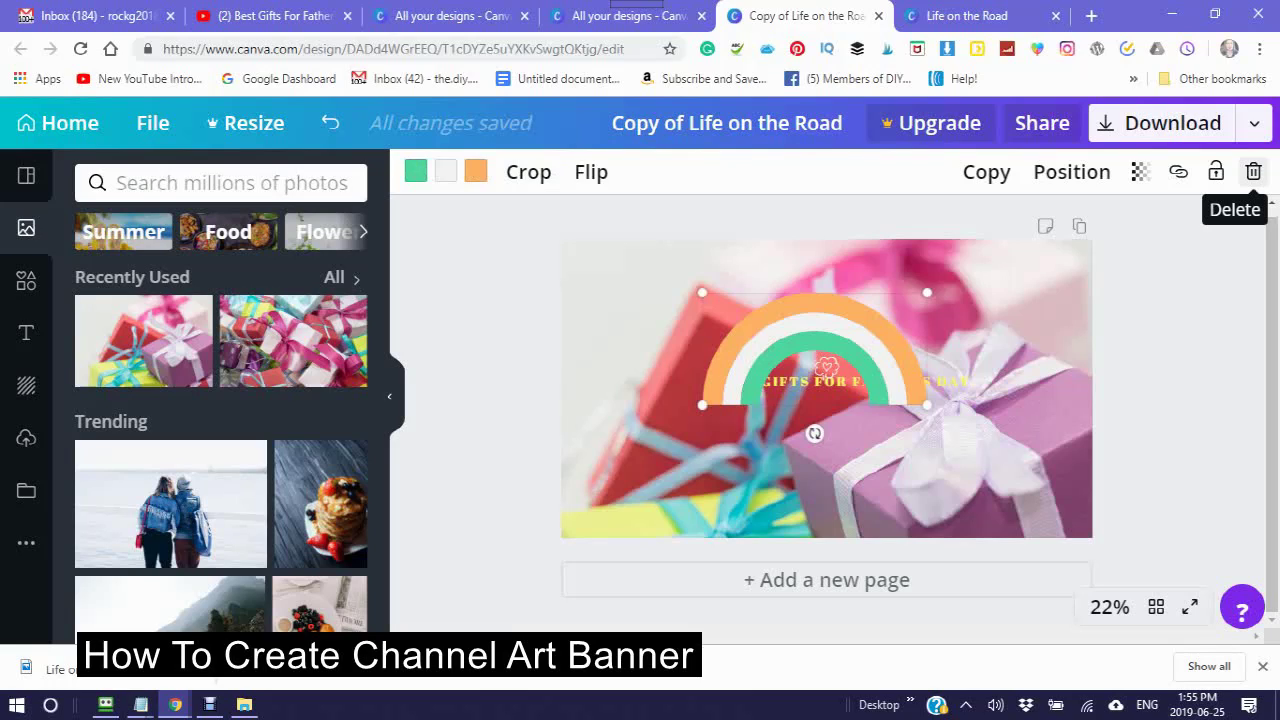
click(1253, 171)
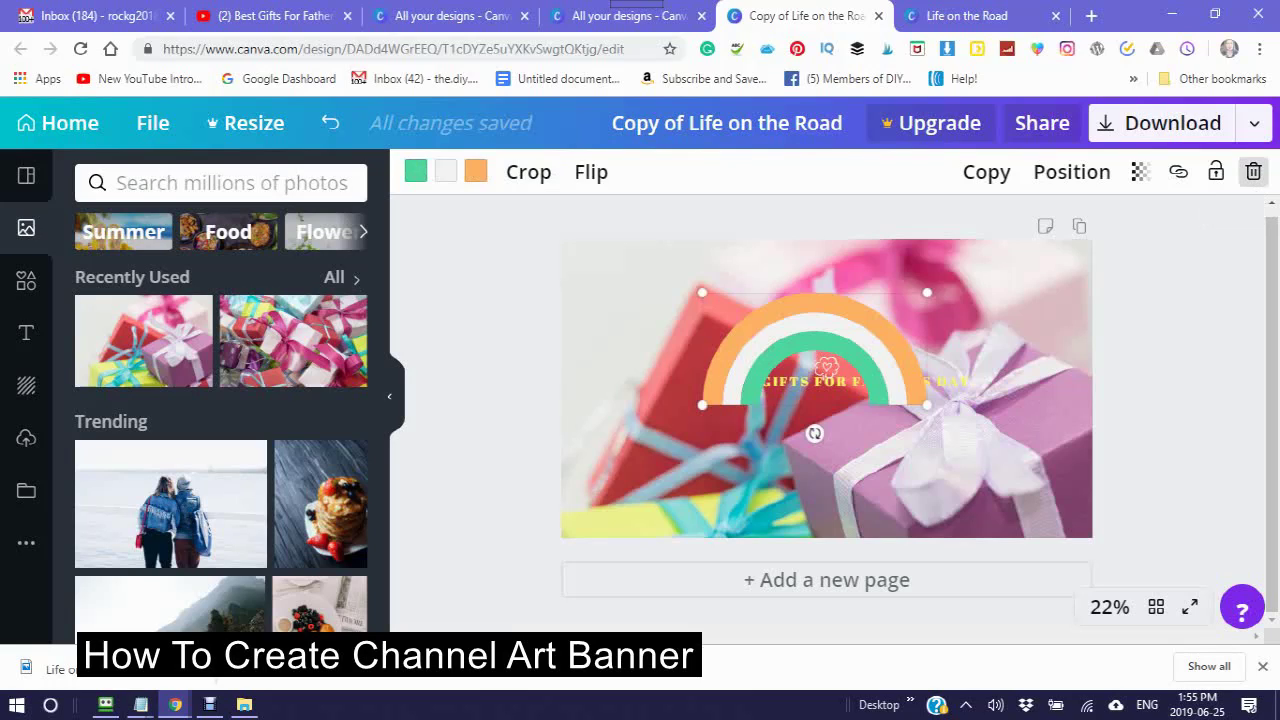
click(1253, 171)
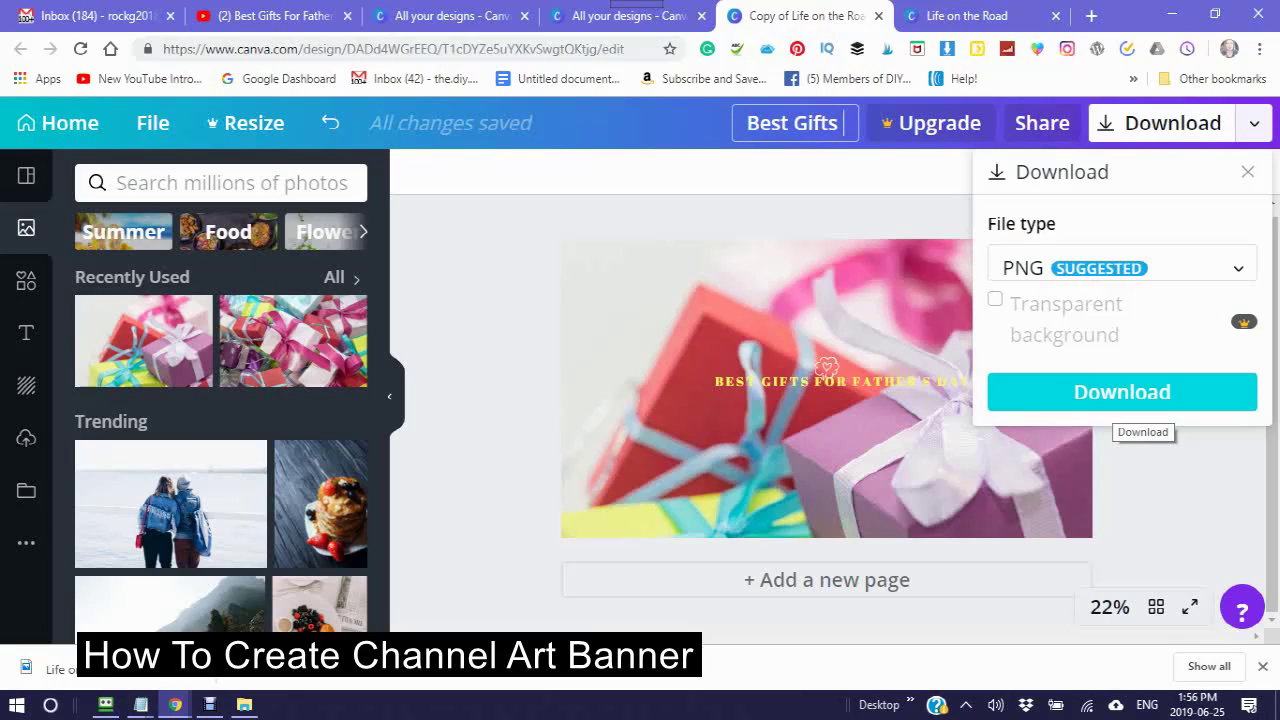
Step: Title the design Best Gifts and download it as a PNG, saved to the Desktop as Best Gifts
click(1114, 405)
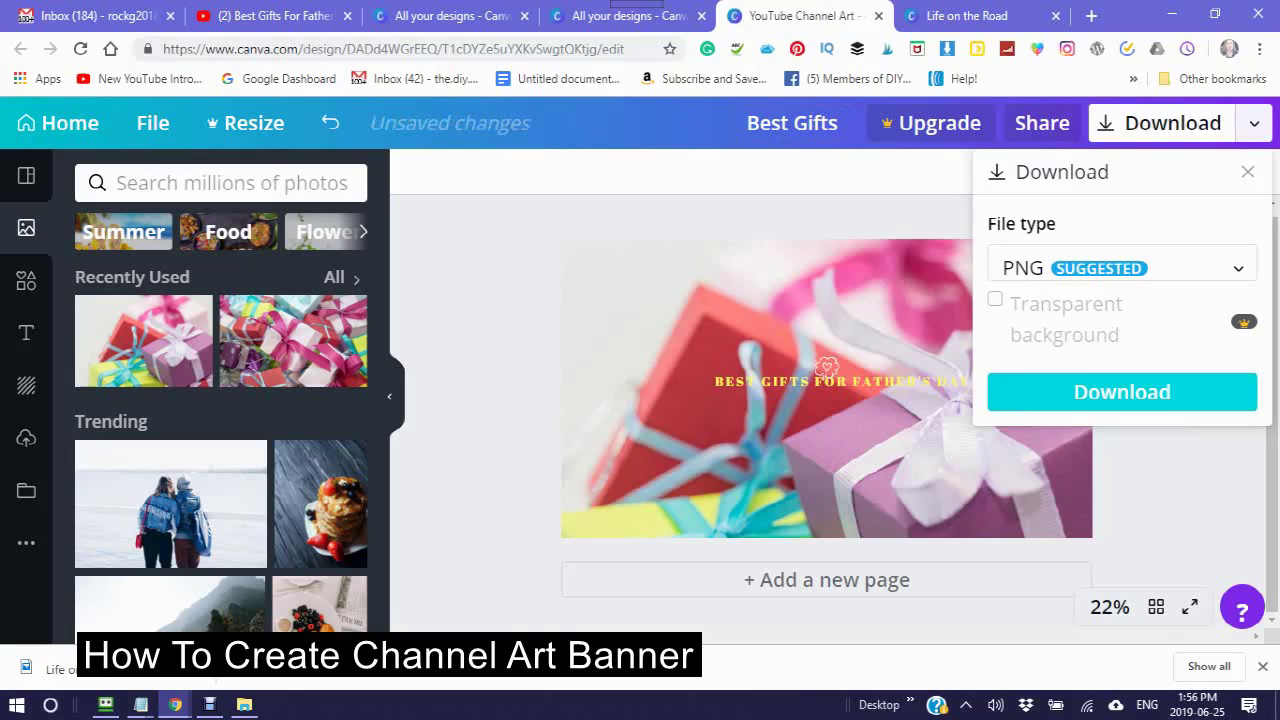
click(1121, 391)
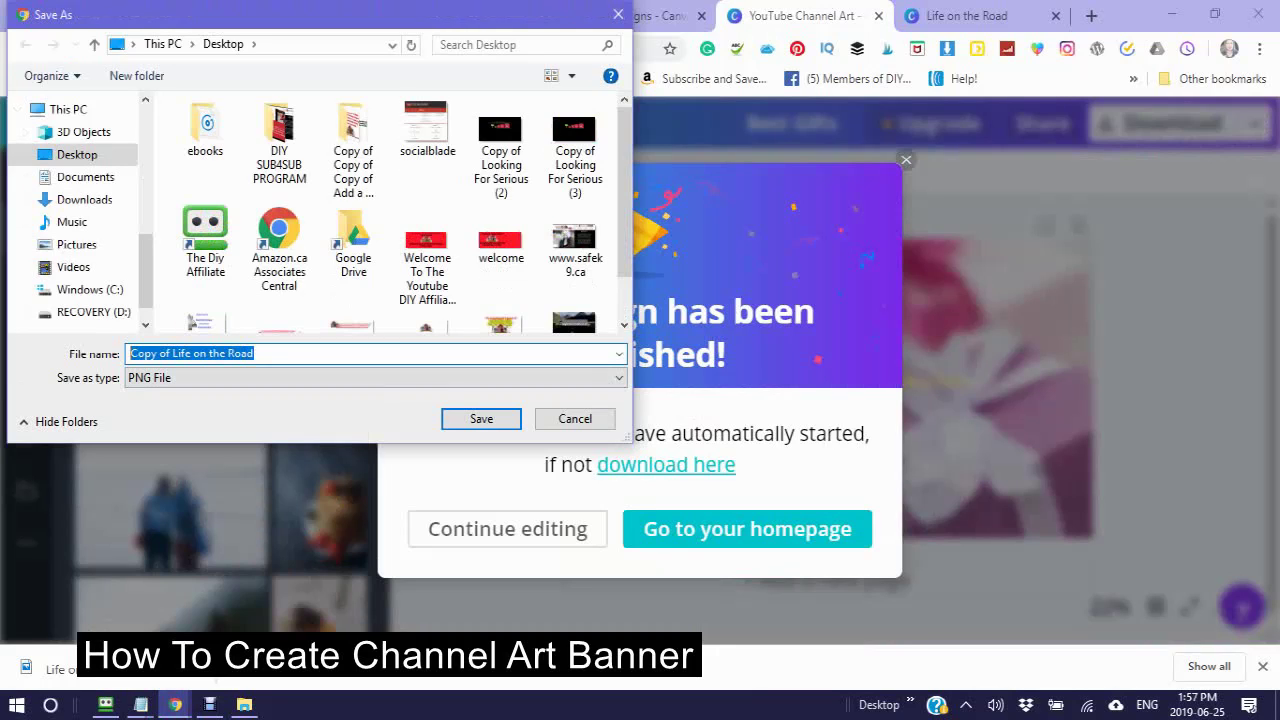
text(Best)
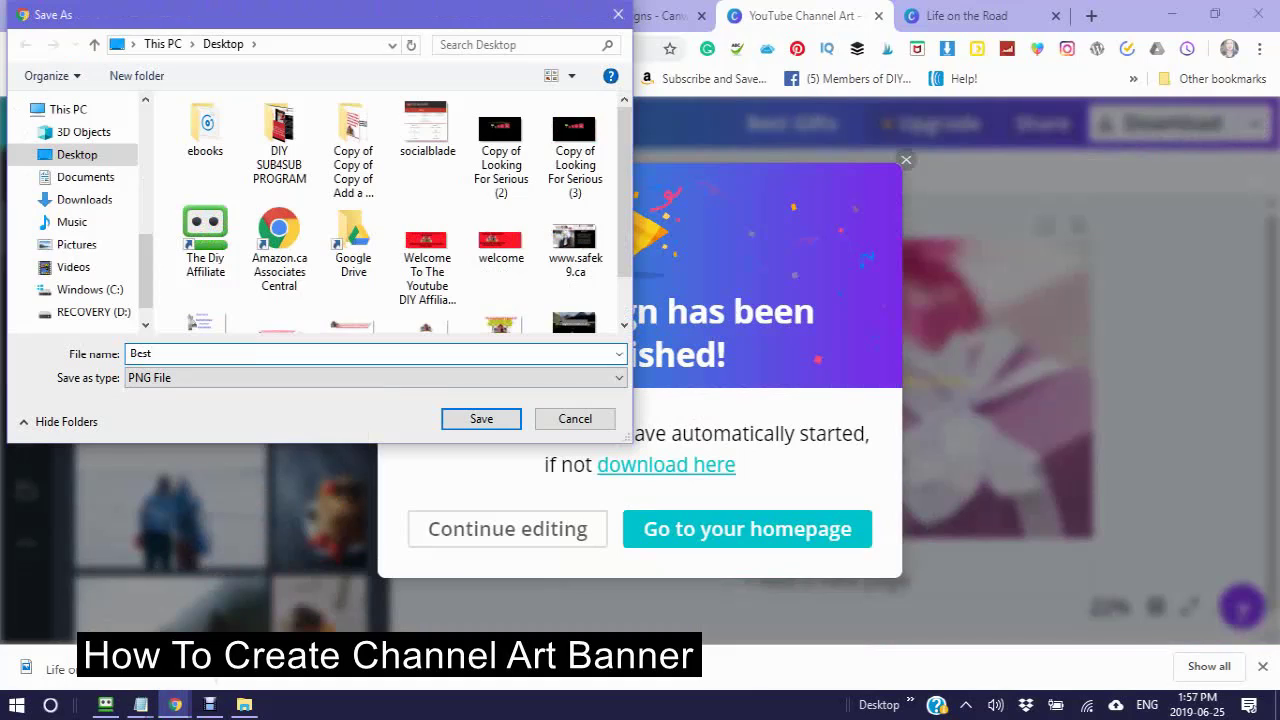
text( Gifts)
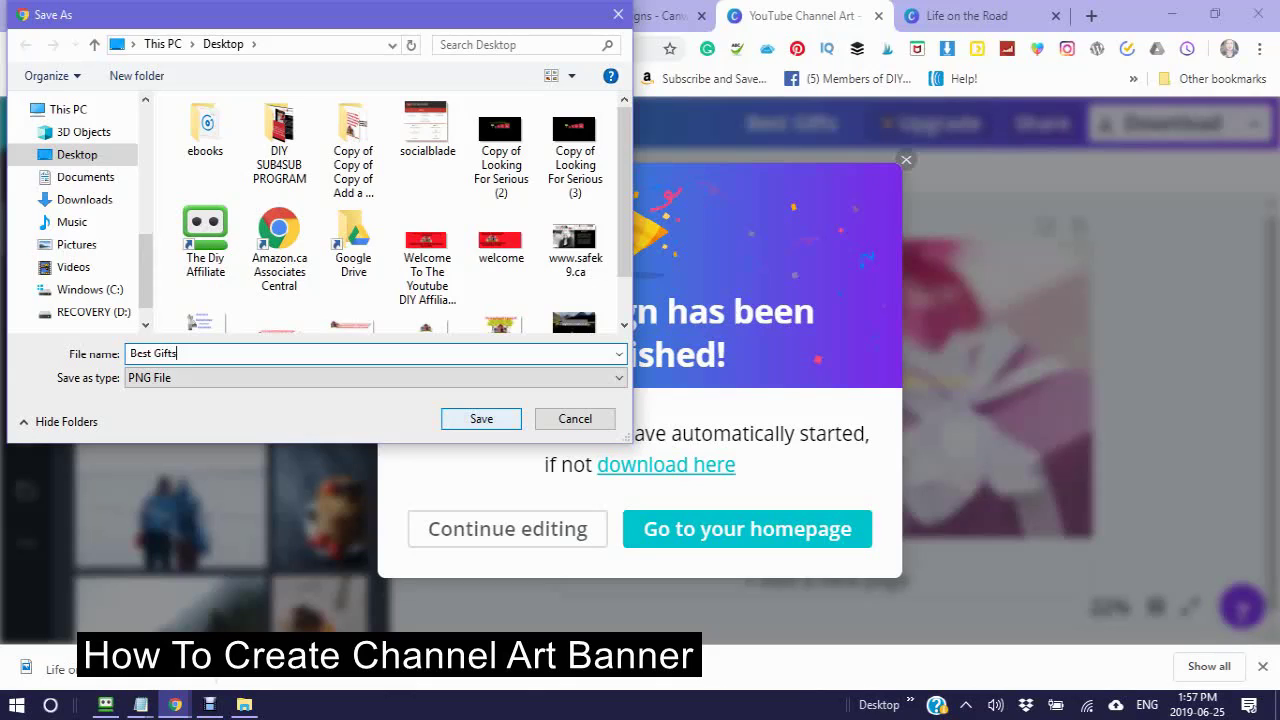
key(Return)
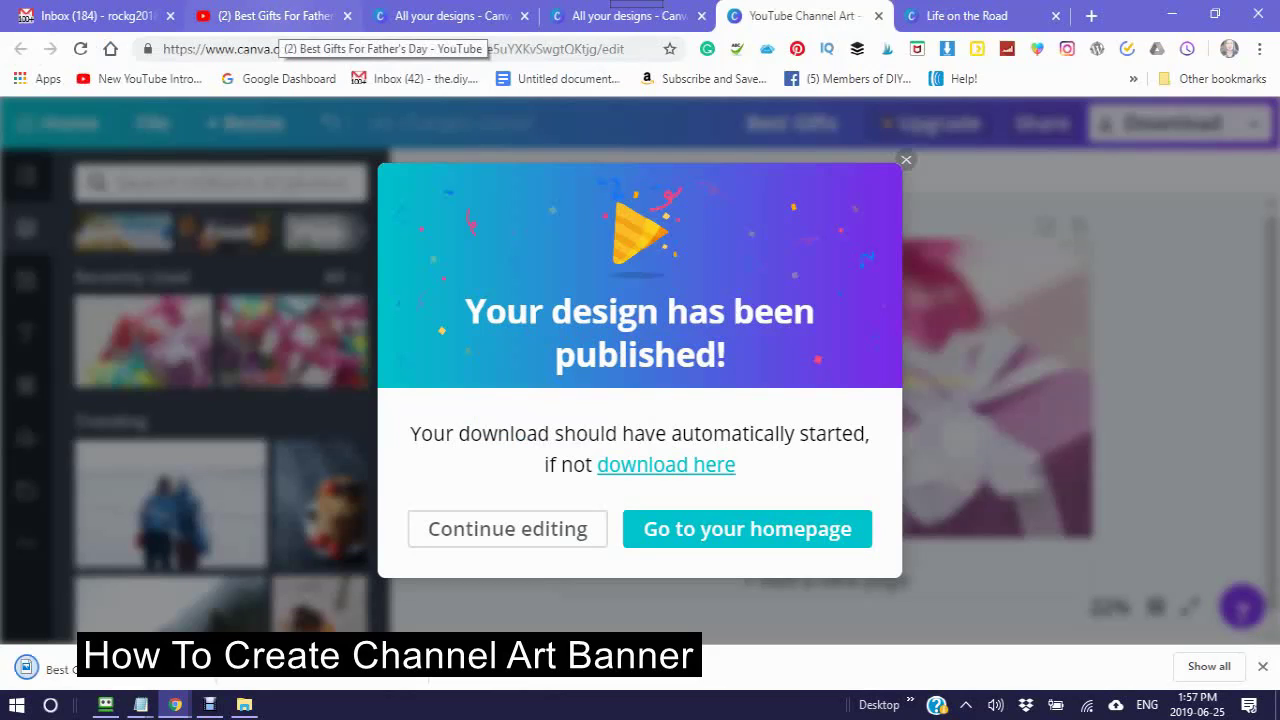
Step: Switch to the Best Gifts For Father's Day channel on YouTube and open its account options
click(275, 16)
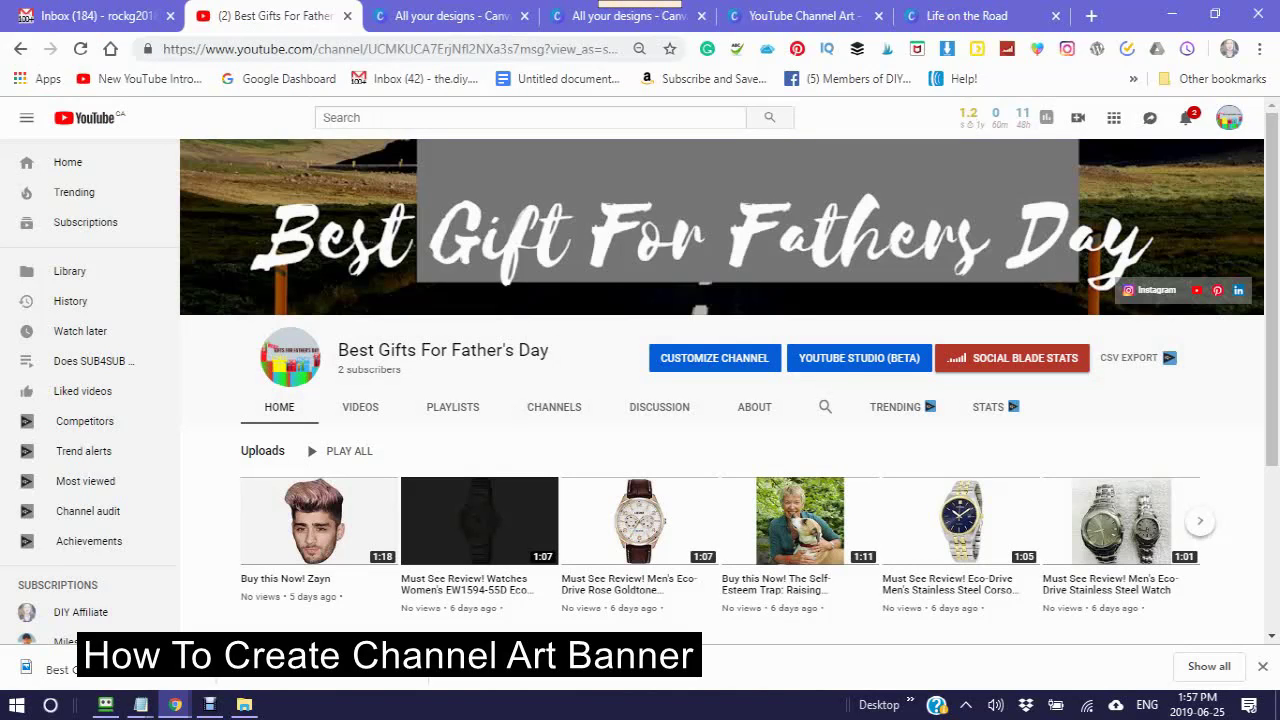
click(1229, 117)
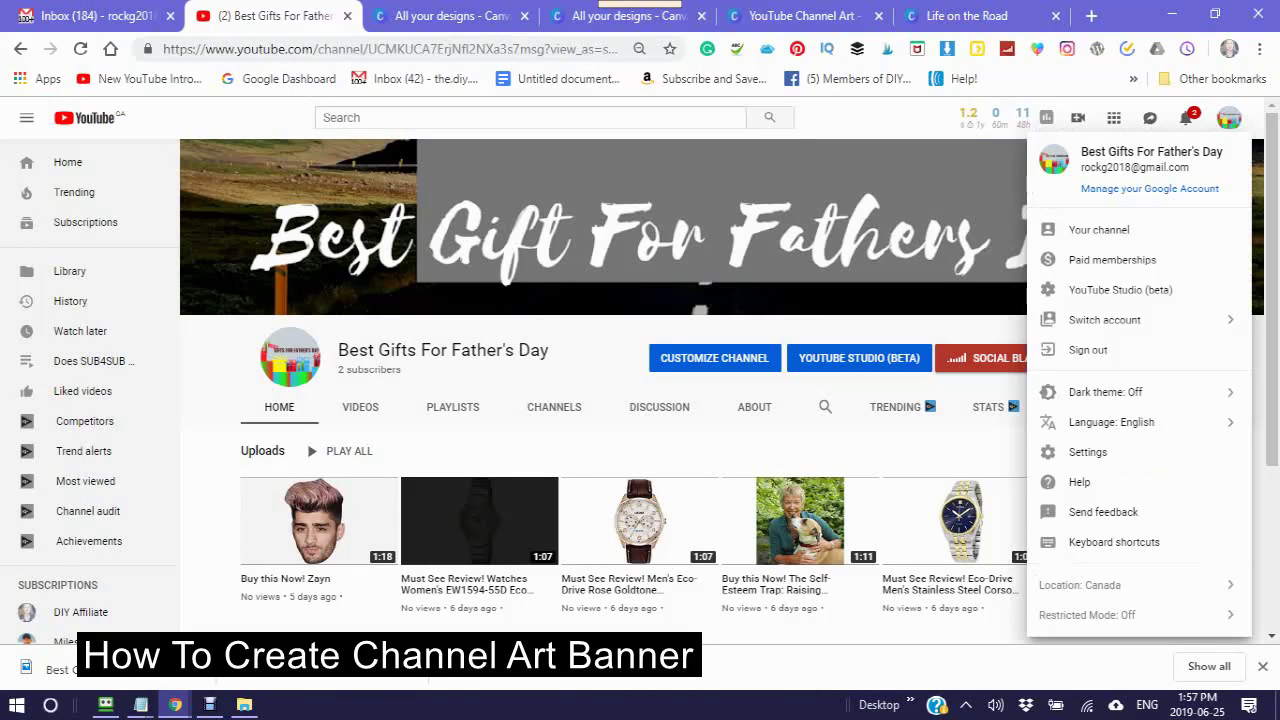